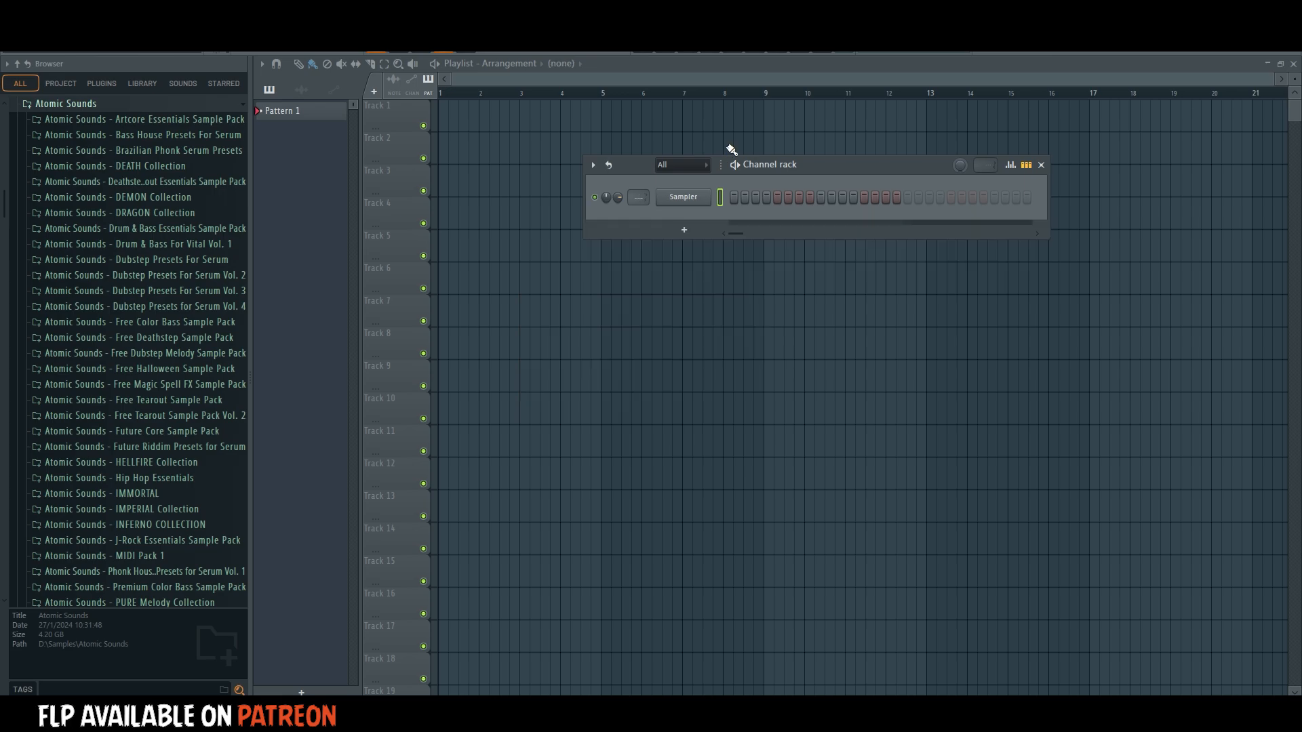
Delete the Fruity Limiter from the Master mixer track's effect slots.
left_click(701, 52)
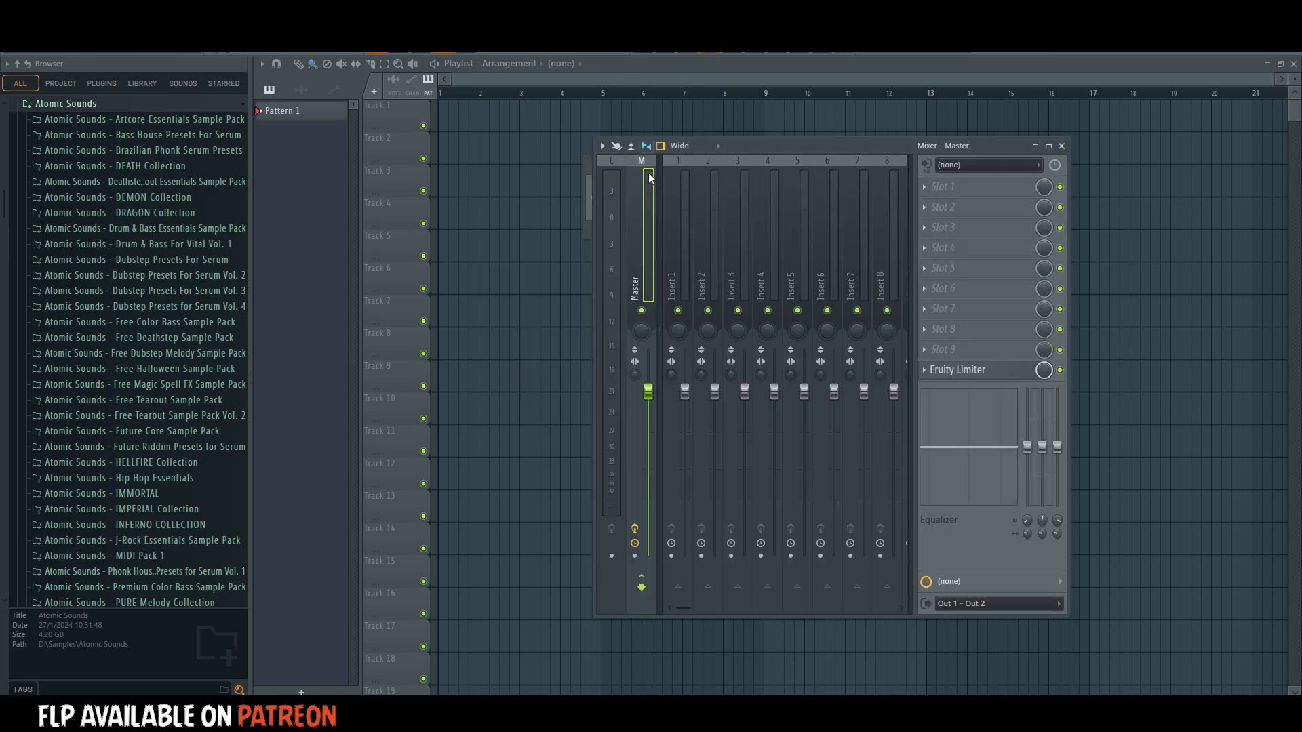
right_click(653, 206)
left_click(648, 244)
left_click(924, 370)
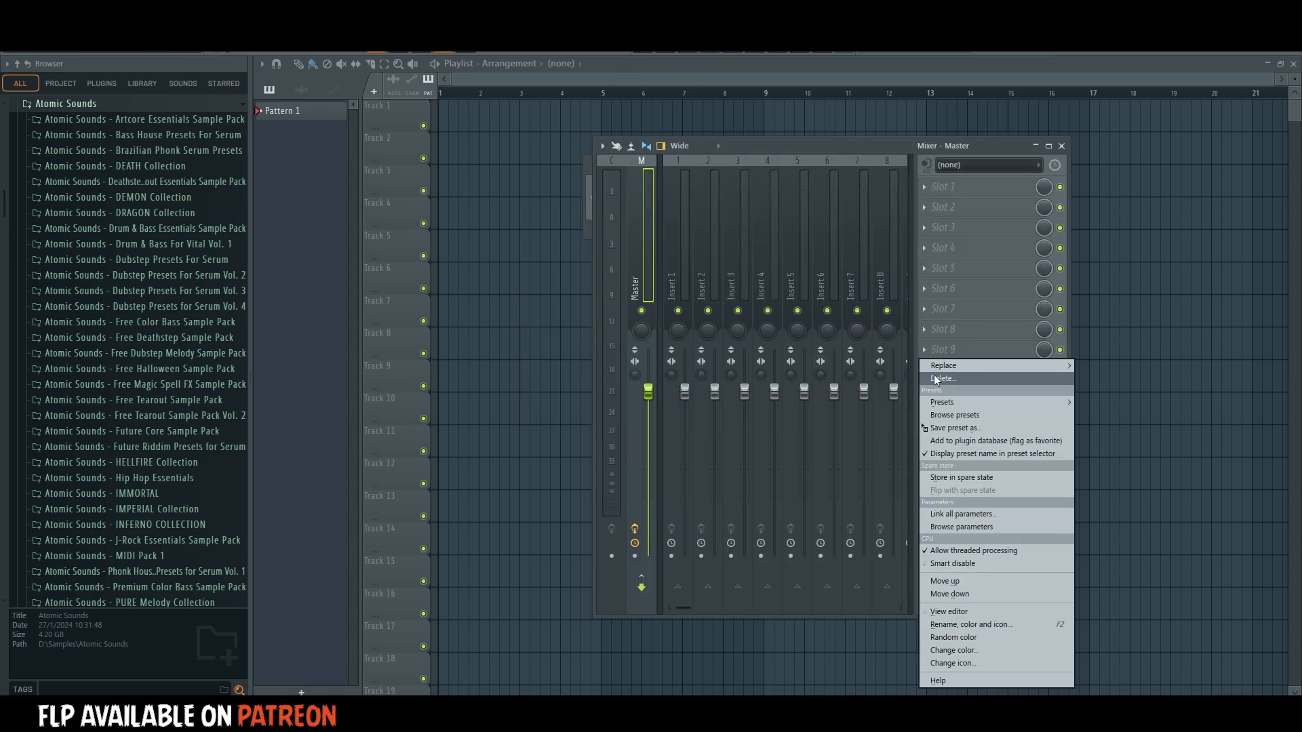
left_click(937, 378)
Search the installed plugins for "sta" and load StandardCLIP on the Master mixer track.
left_click(933, 190)
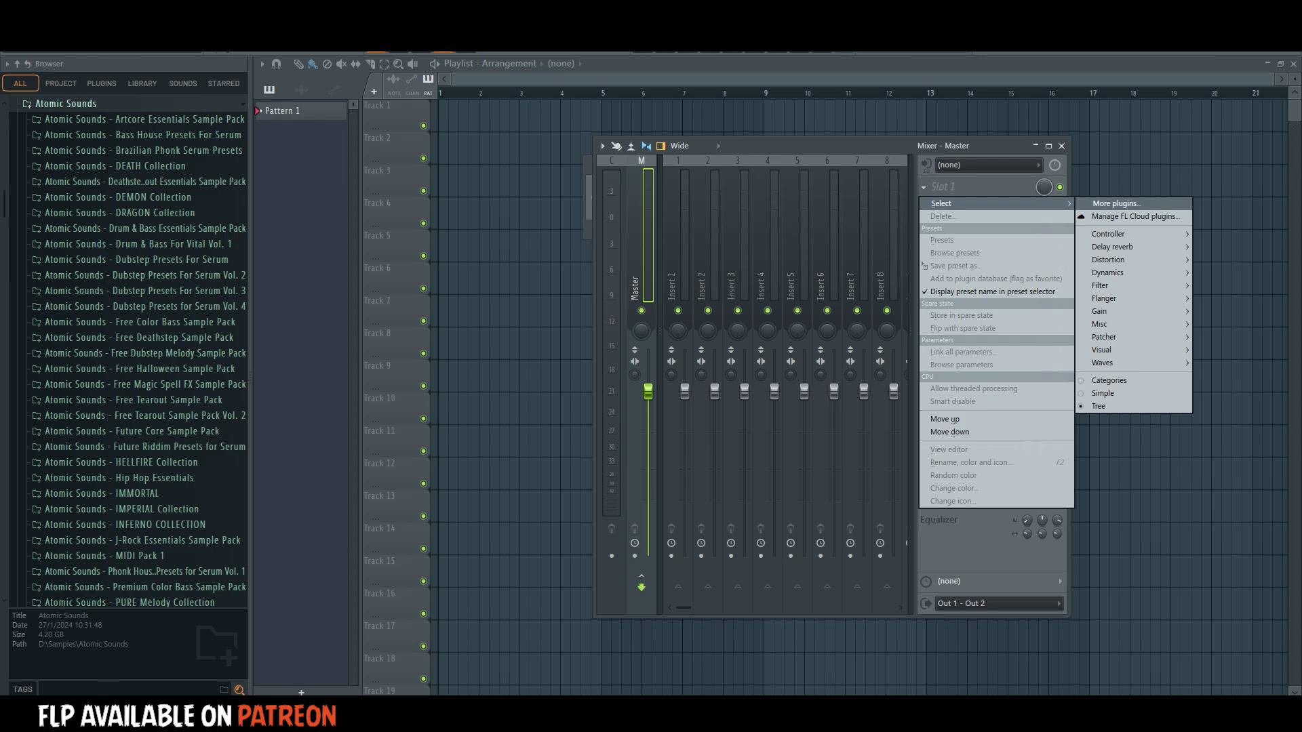
left_click(122, 691)
type("sir")
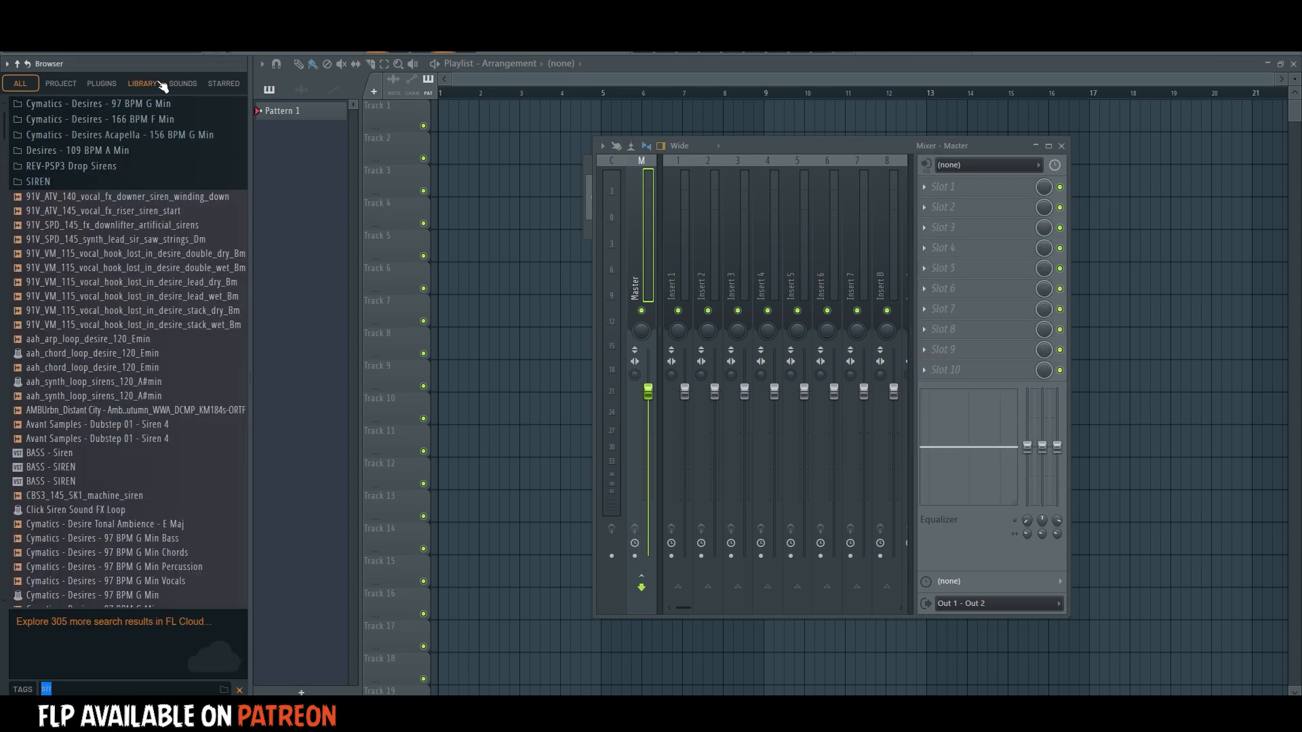
left_click(110, 84)
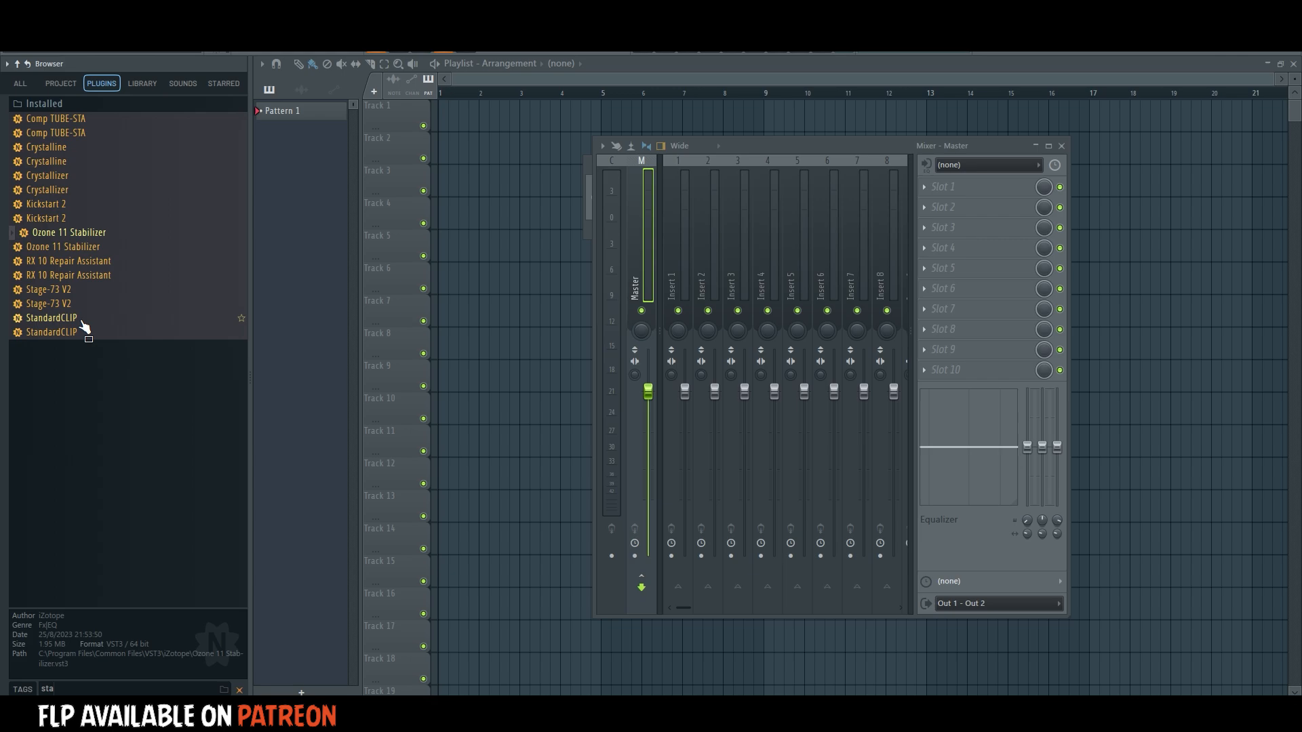
left_click_drag(85, 327, 637, 273)
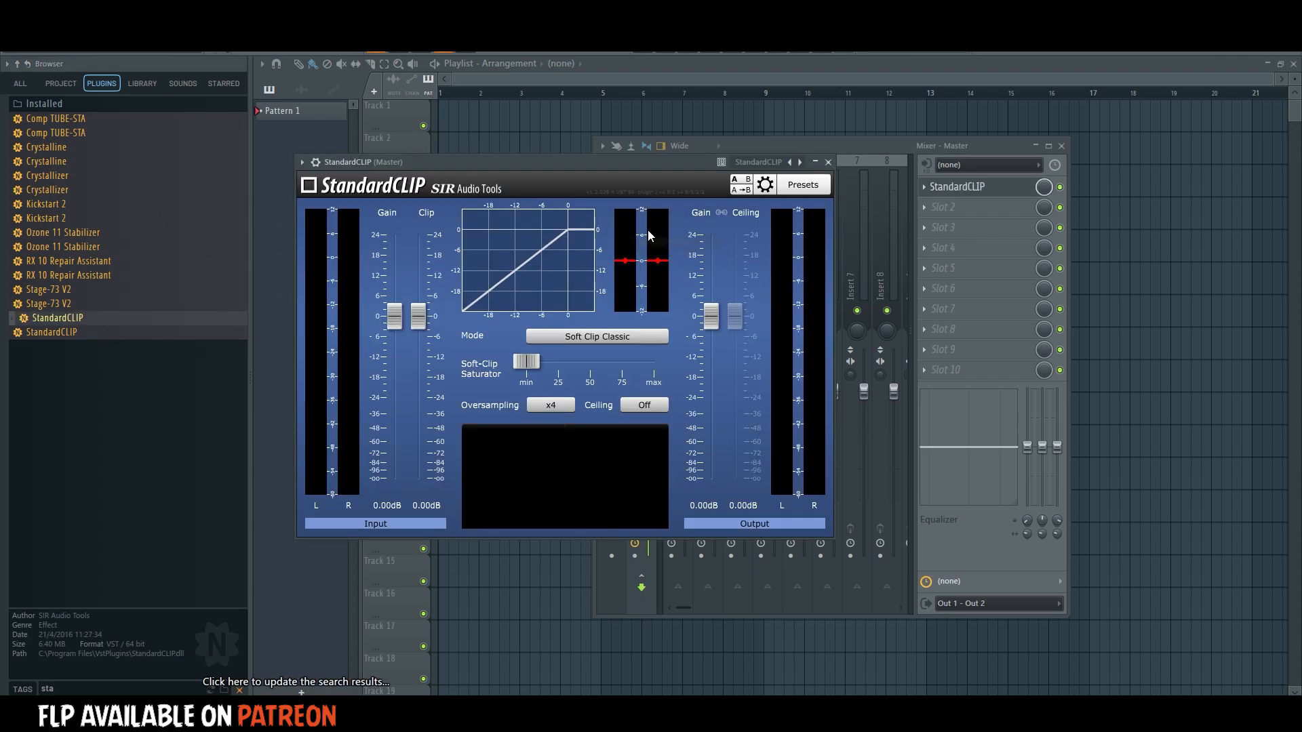
Turn StandardCLIP's output Ceiling on, and close the plugin and the mixer.
left_click(637, 405)
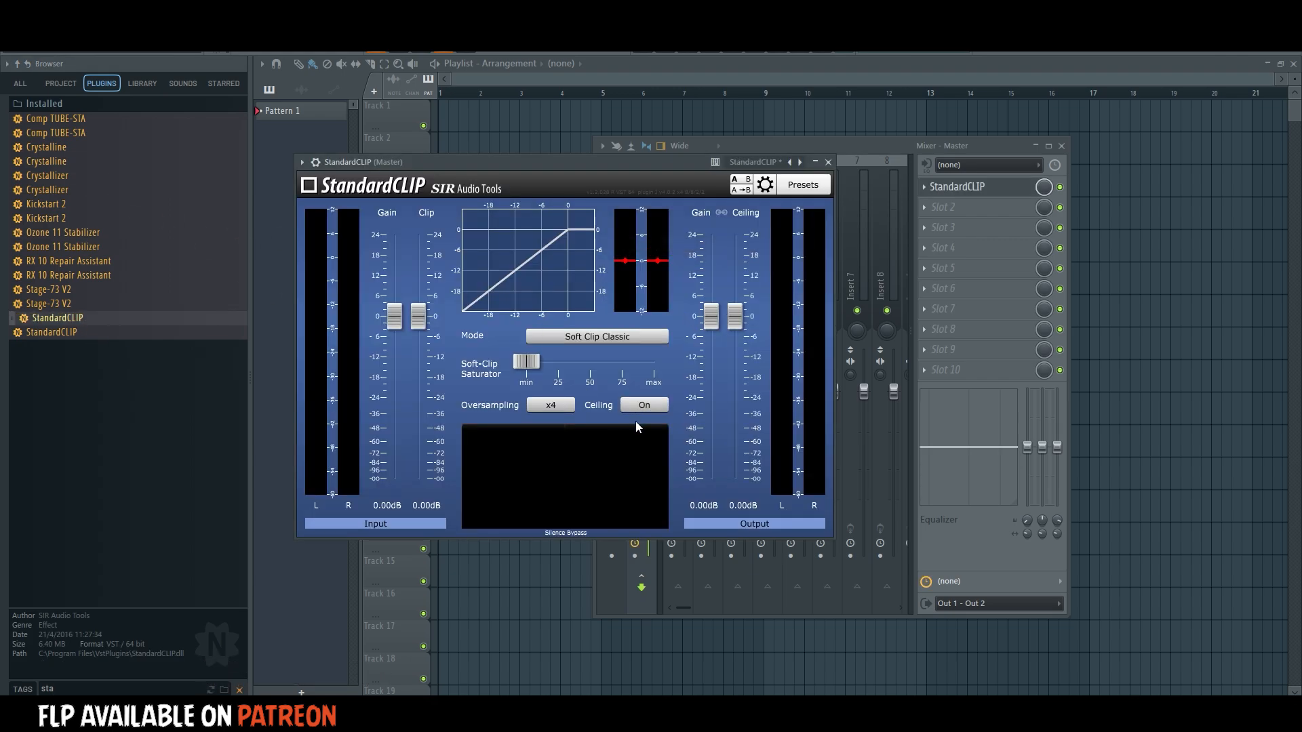
left_click(828, 162)
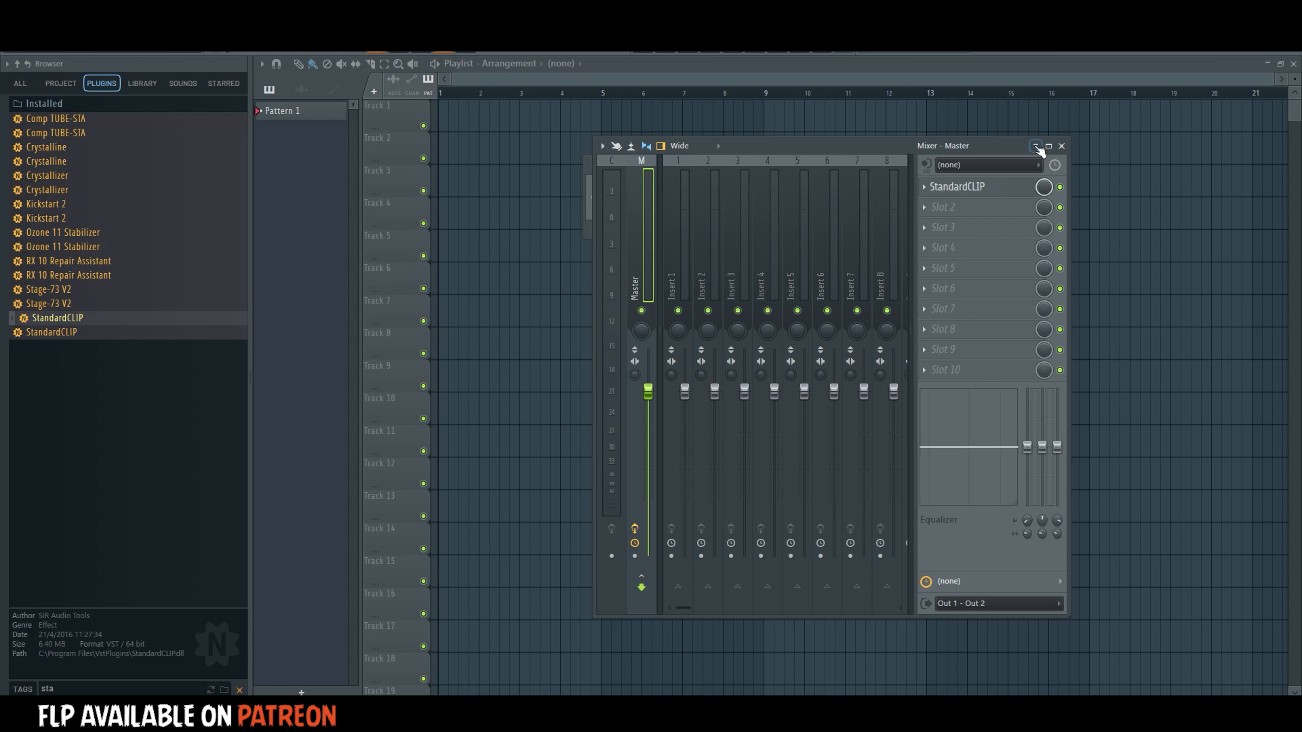
left_click(1061, 145)
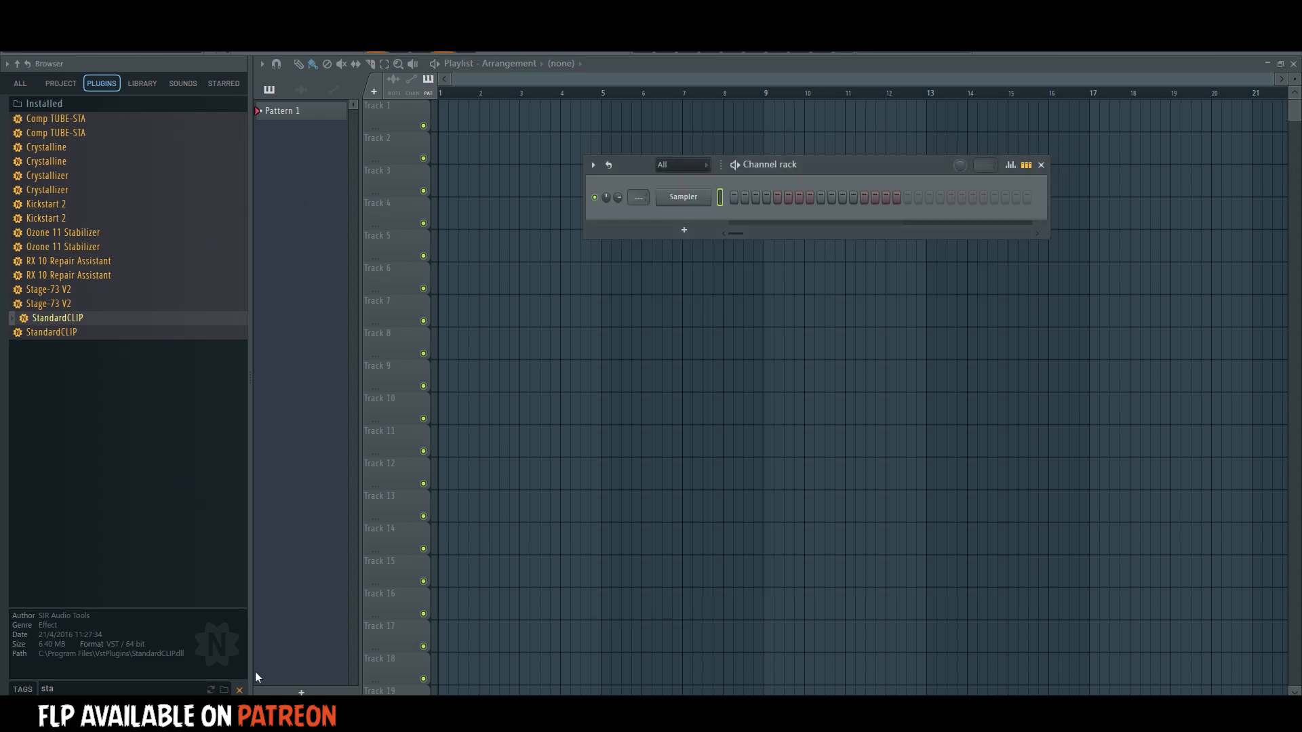
Clear the plugin search and browse all content to the Kick folder in the IMPERIAL Collection's IMPERIAL Drums.
left_click(239, 690)
left_click(22, 84)
scroll(78, 339, "down", 9)
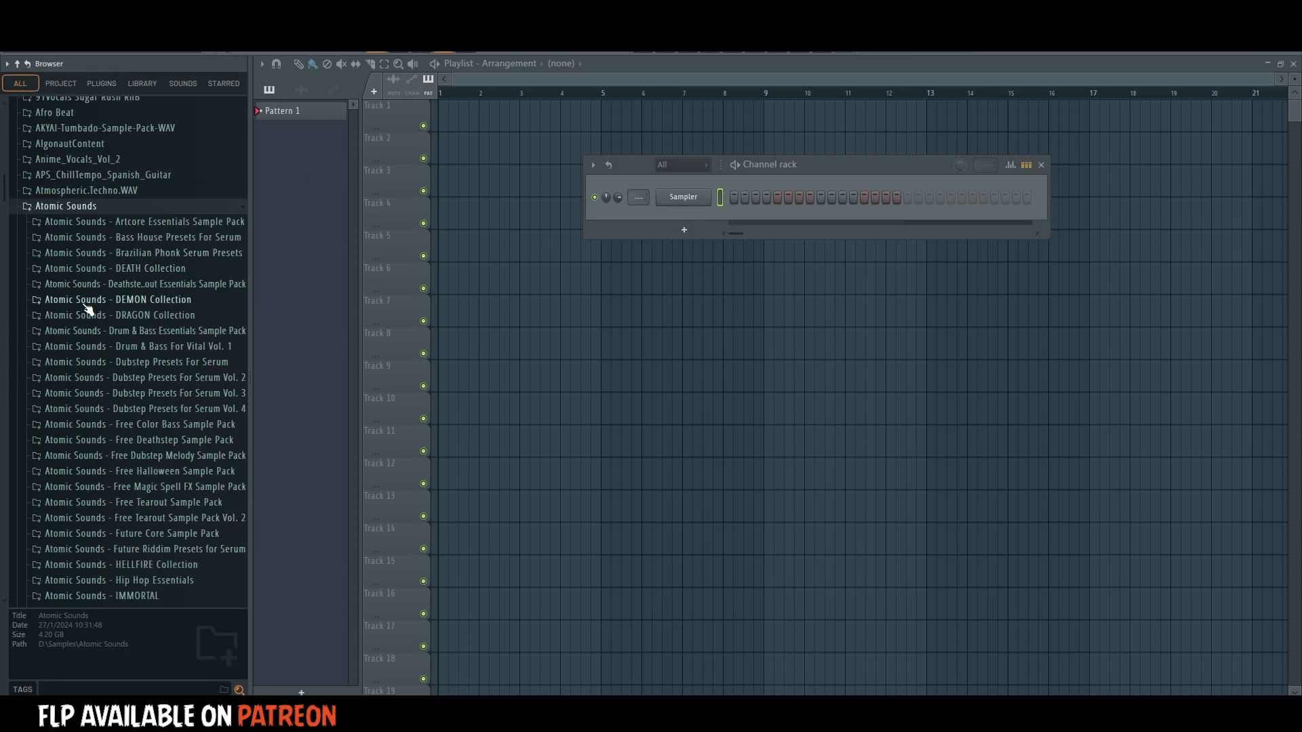
scroll(163, 291, "down", 4)
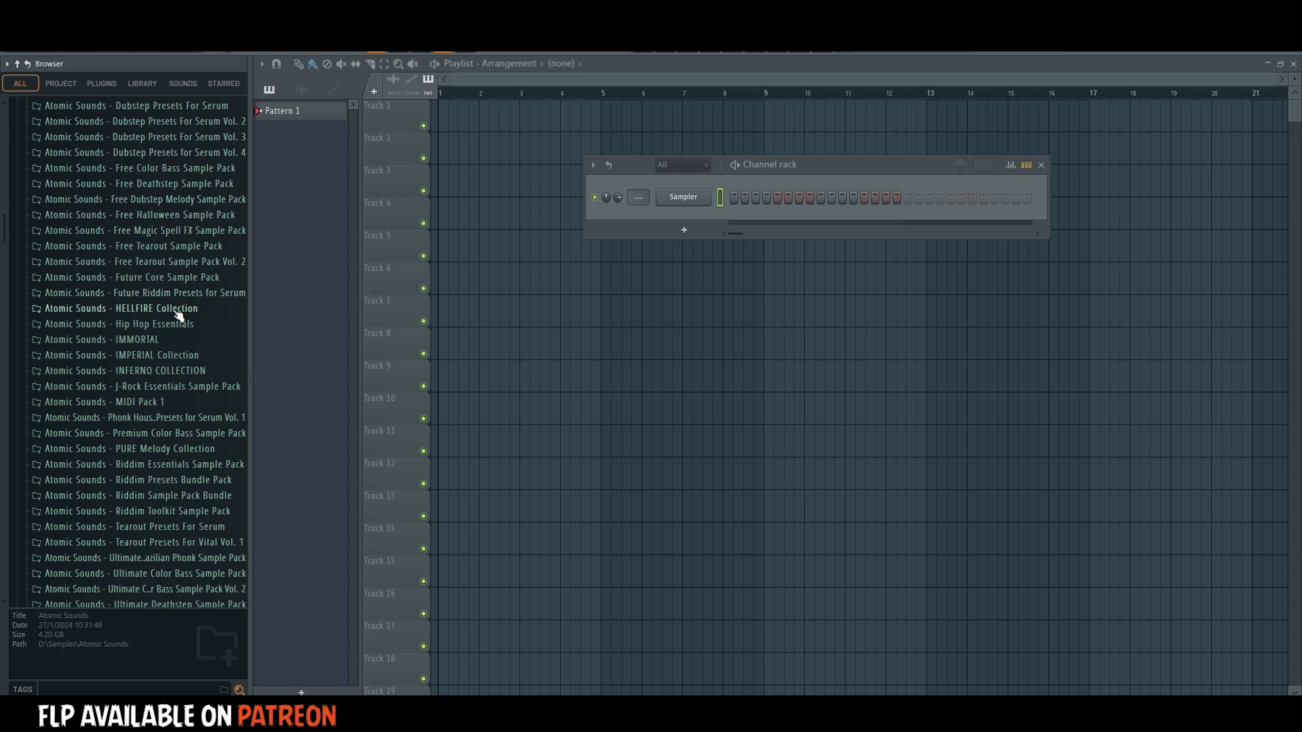
left_click(149, 271)
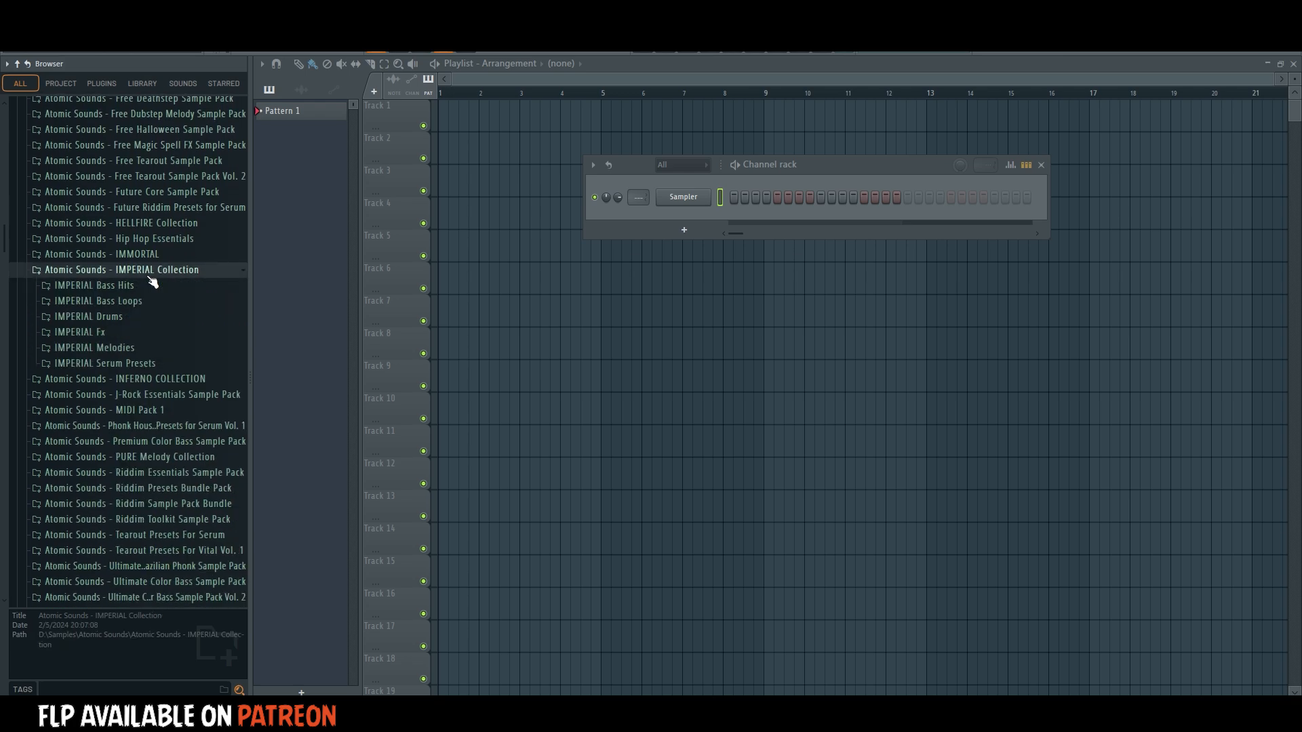
left_click(134, 316)
left_click(96, 379)
Audition several kick samples and add ASICD-Kick-8 to the channel rack as a new channel.
left_click(101, 390)
left_click(115, 359)
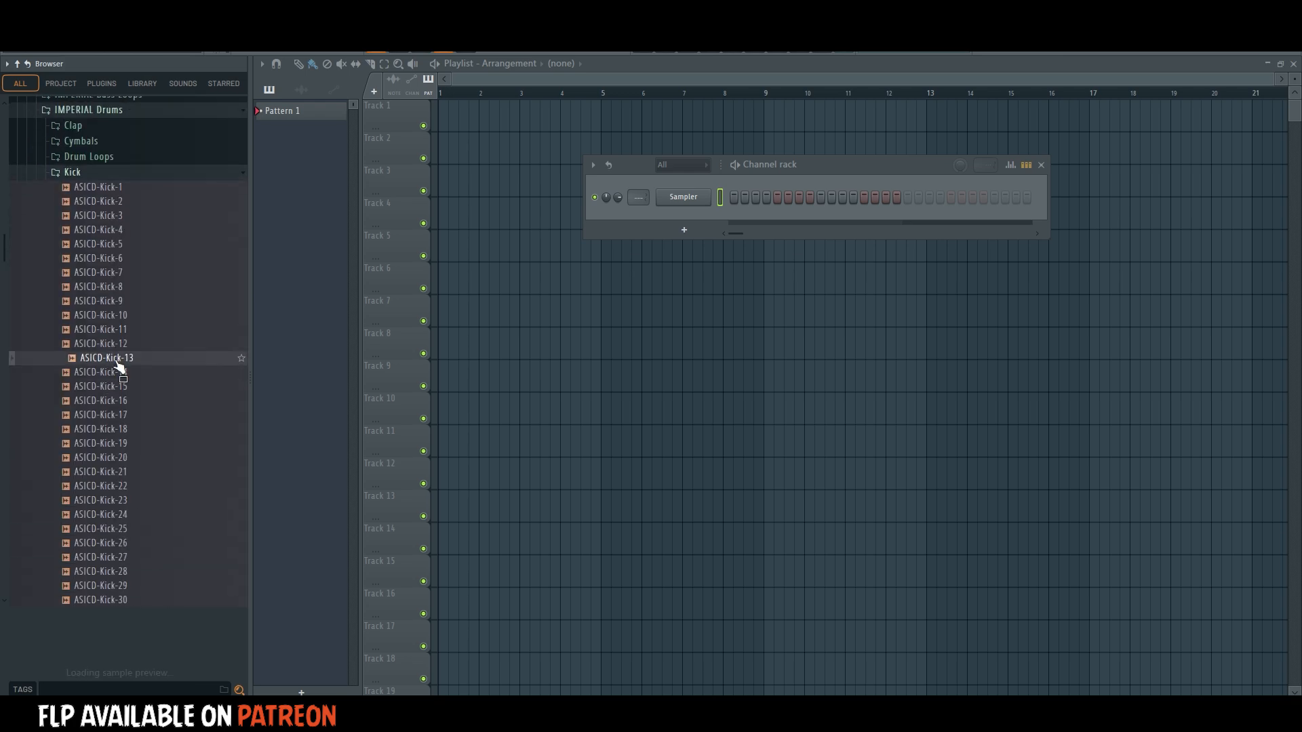
left_click(125, 316)
left_click(128, 300)
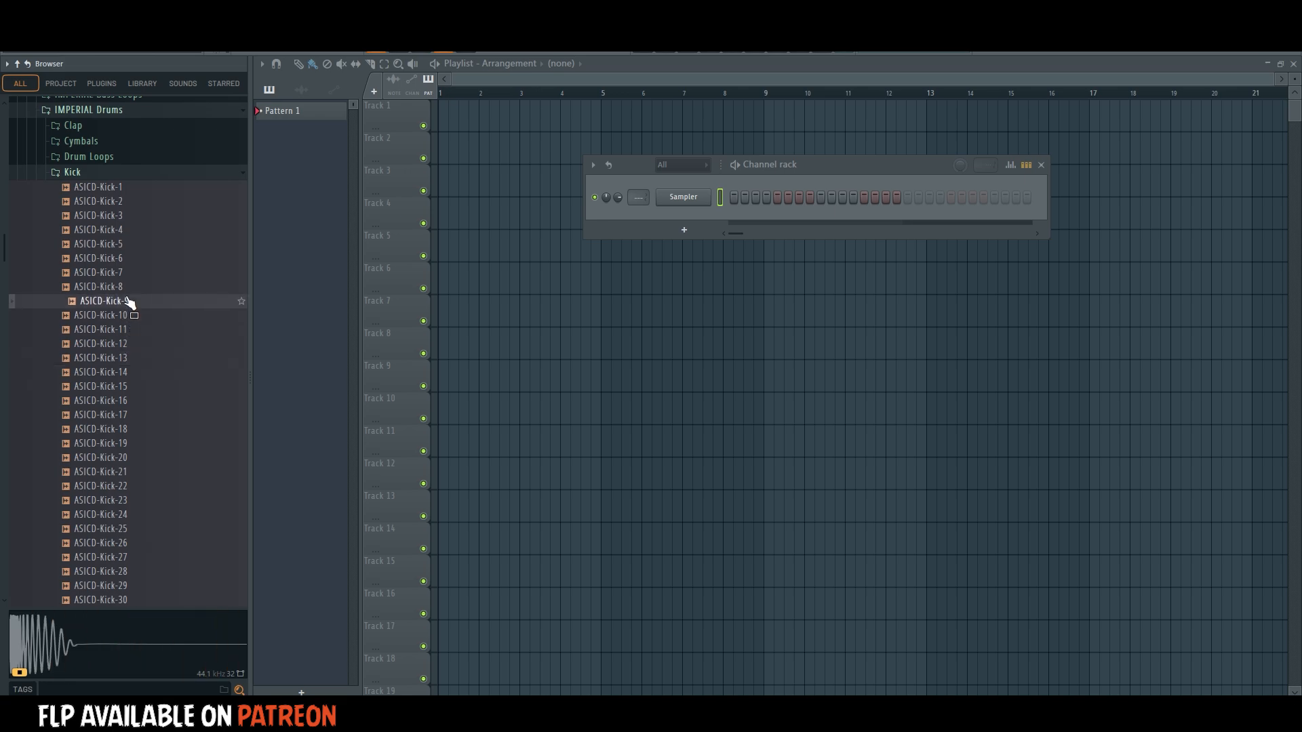
left_click(127, 288)
left_click(126, 301)
left_click(124, 288)
left_click_drag(124, 289, 678, 218)
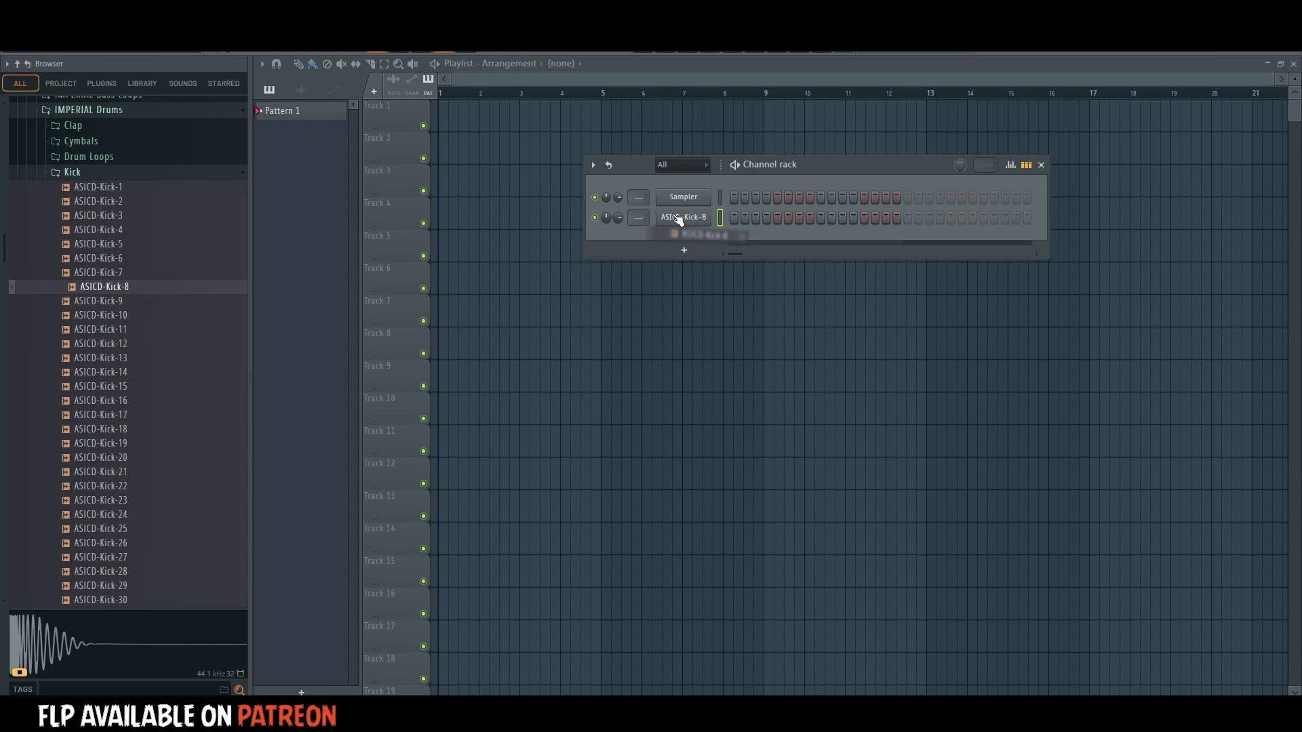
Audition samples in the Clap folder and add ASICD-Clap-7 to the channel rack below the kick.
left_click(95, 127)
left_click(102, 183)
left_click(107, 197)
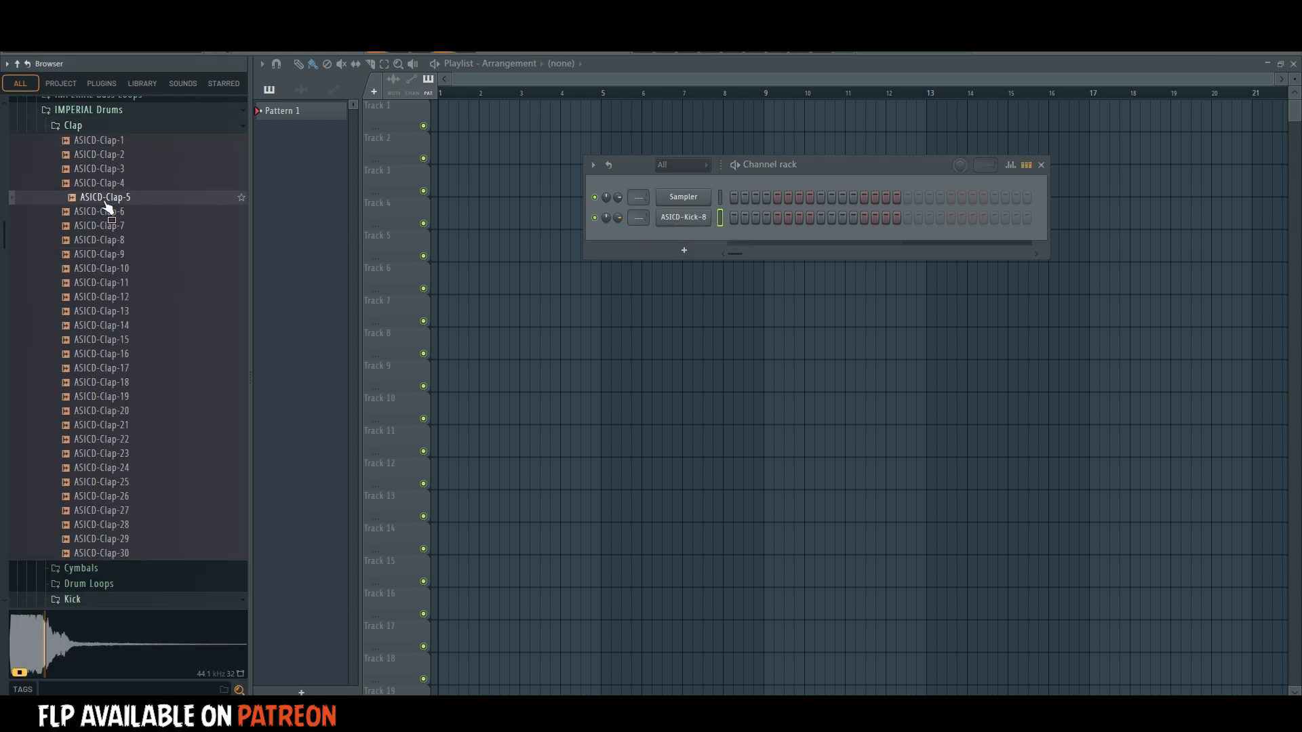
left_click(112, 225)
left_click_drag(122, 229, 675, 250)
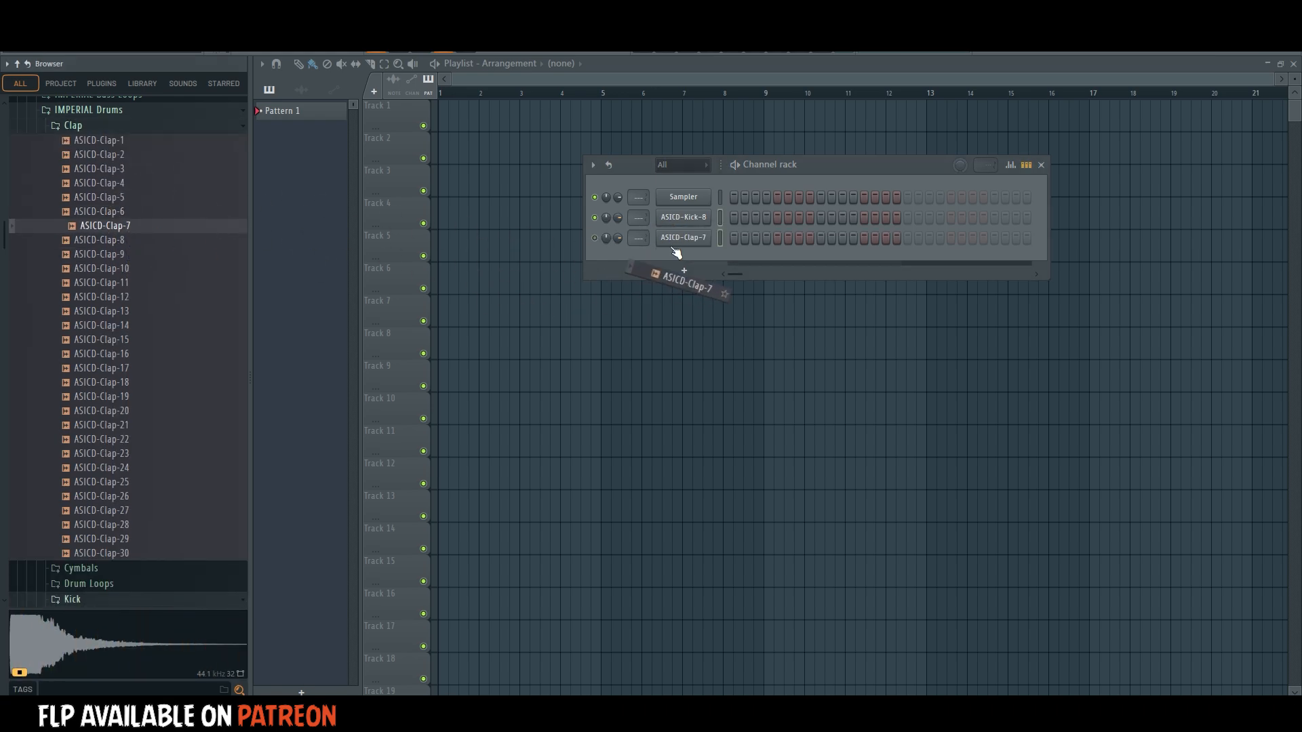
Audition more clap samples and add ASICD-Clap-6 to the channel rack as a second clap layer.
left_click(79, 426)
left_click(129, 440)
left_click(139, 468)
left_click(143, 496)
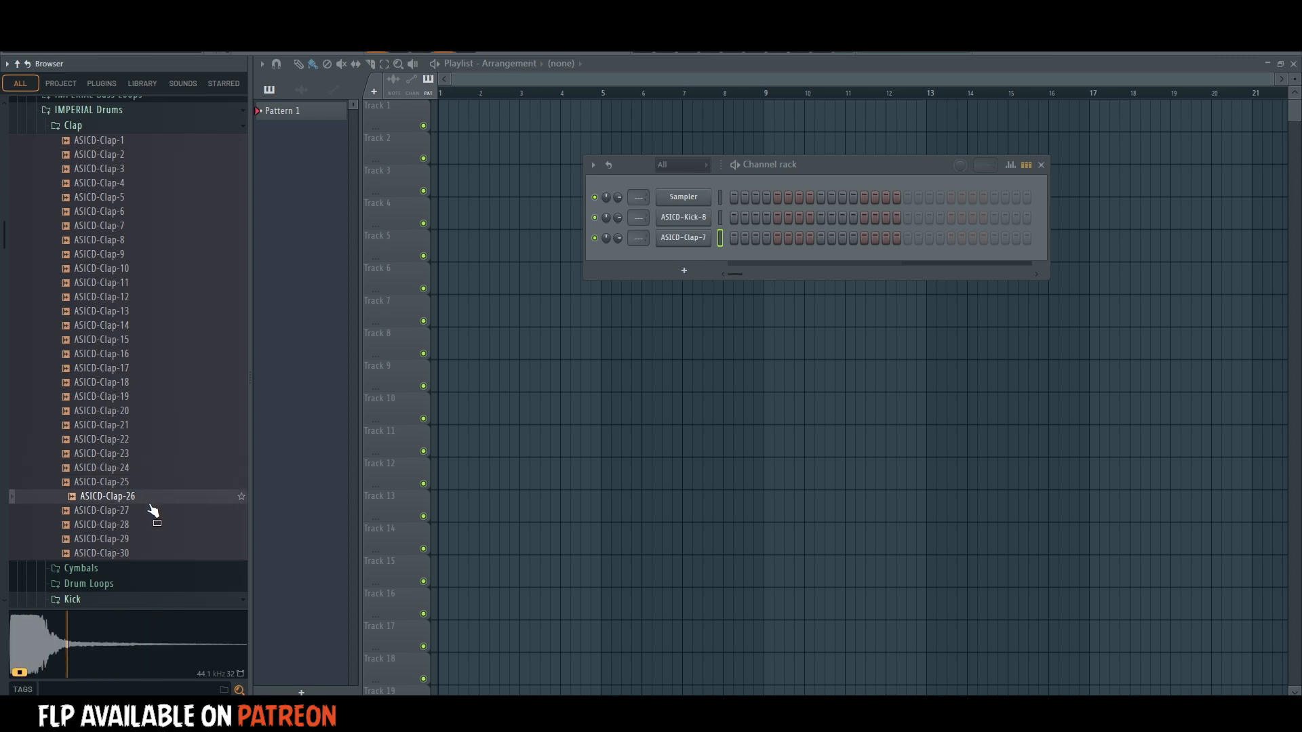
left_click(156, 513)
left_click(163, 525)
left_click(164, 539)
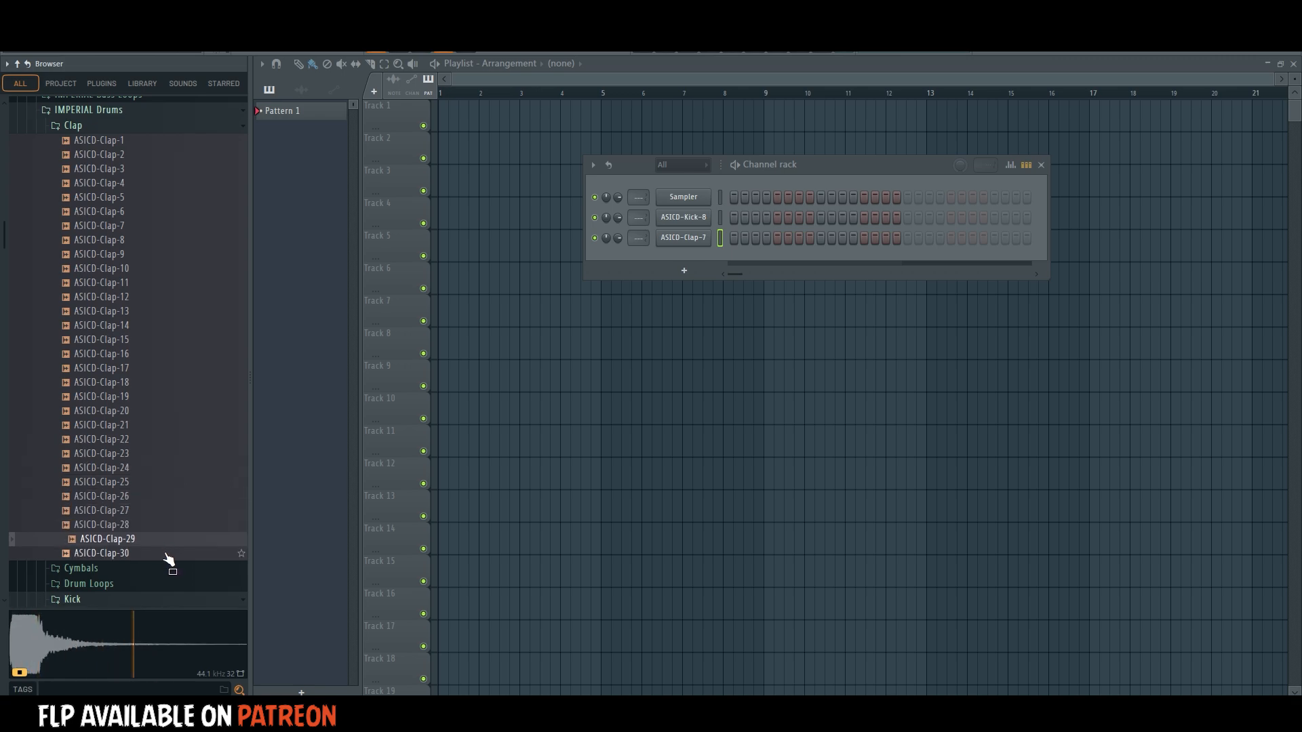
left_click(165, 553)
left_click(161, 212)
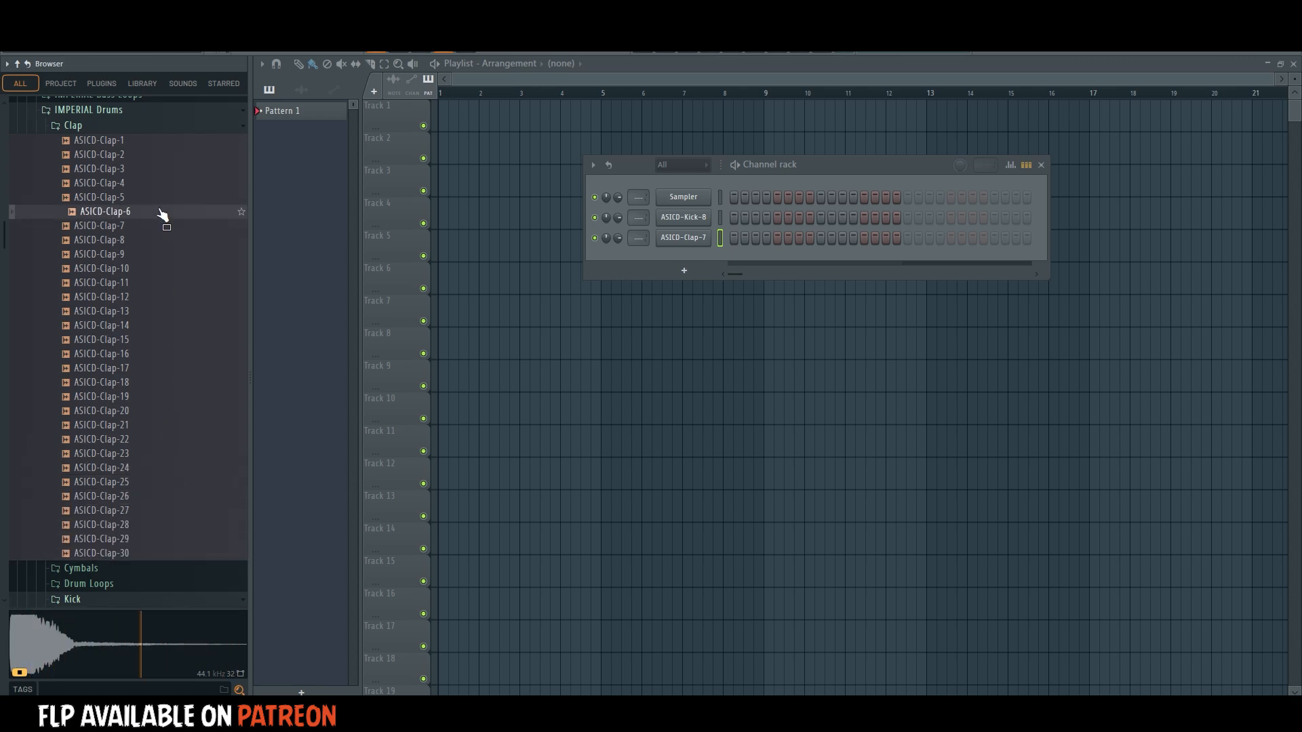
left_click_drag(163, 214, 782, 231)
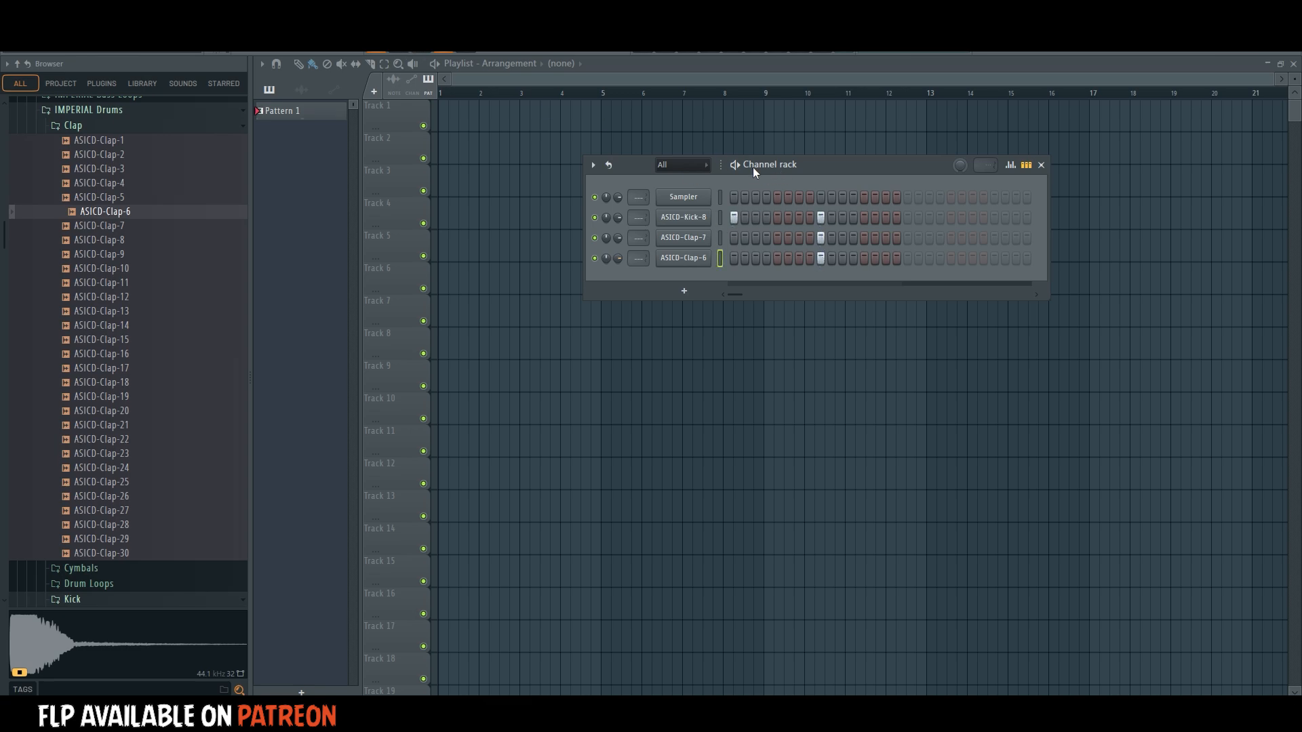
Route ASICD-Kick-8 to mixer track 1 and both clap channels to mixer track 2, and close the mixer.
left_click(692, 217)
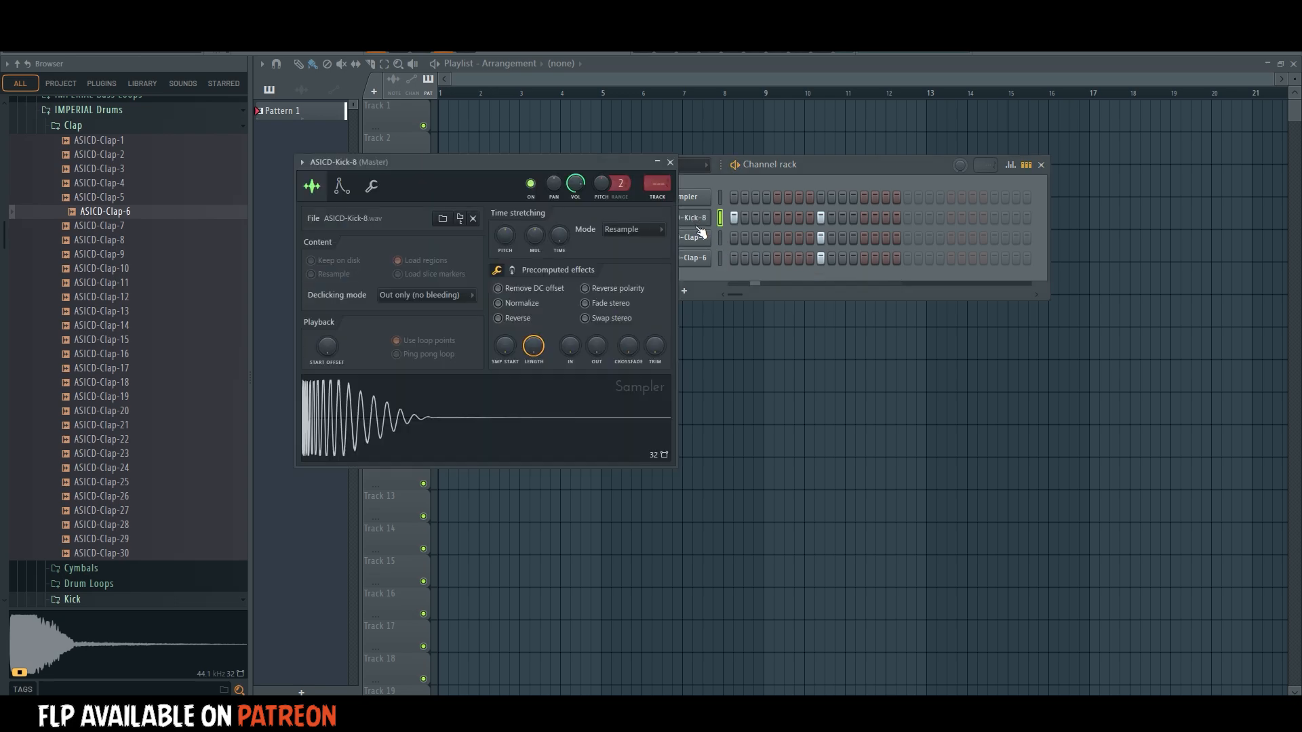
left_click(657, 193)
left_click_drag(560, 159, 539, 286)
left_click_drag(888, 145, 962, 312)
left_click(685, 239)
key("ctrl+l")
left_click_drag(660, 180, 649, 293)
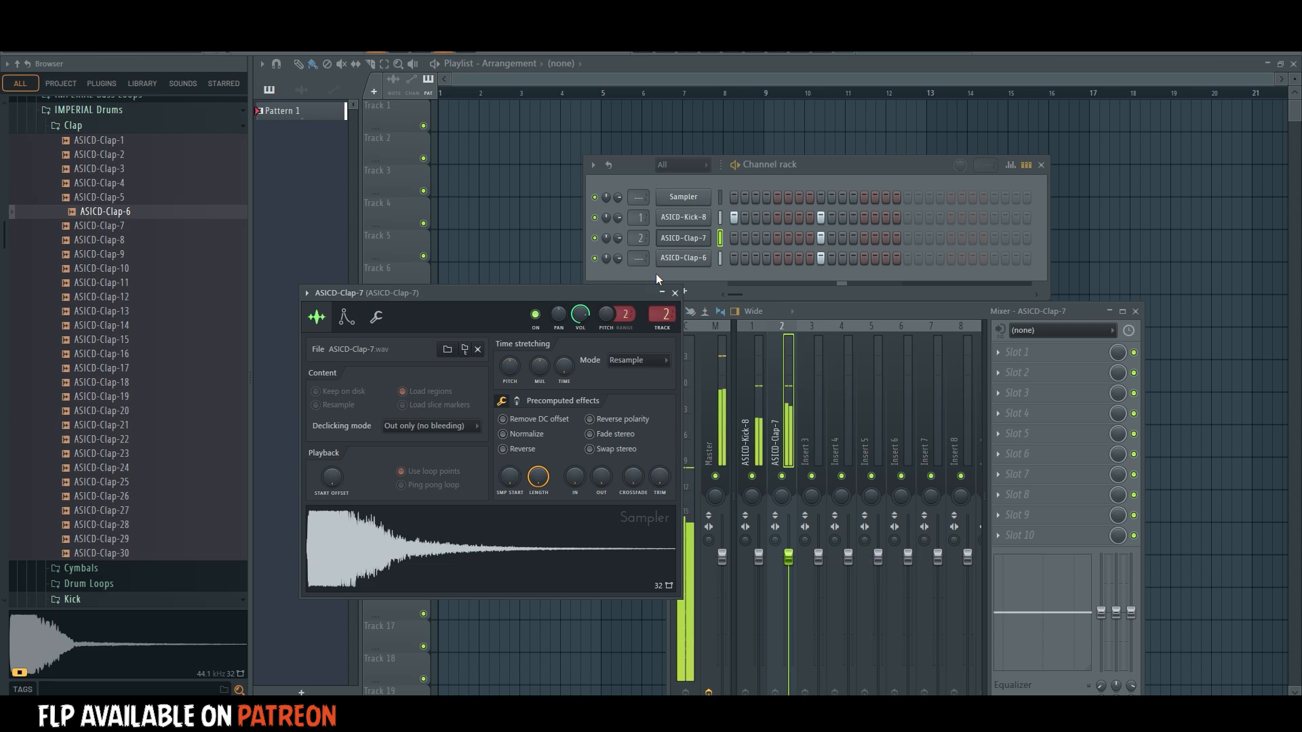
left_click(1135, 312)
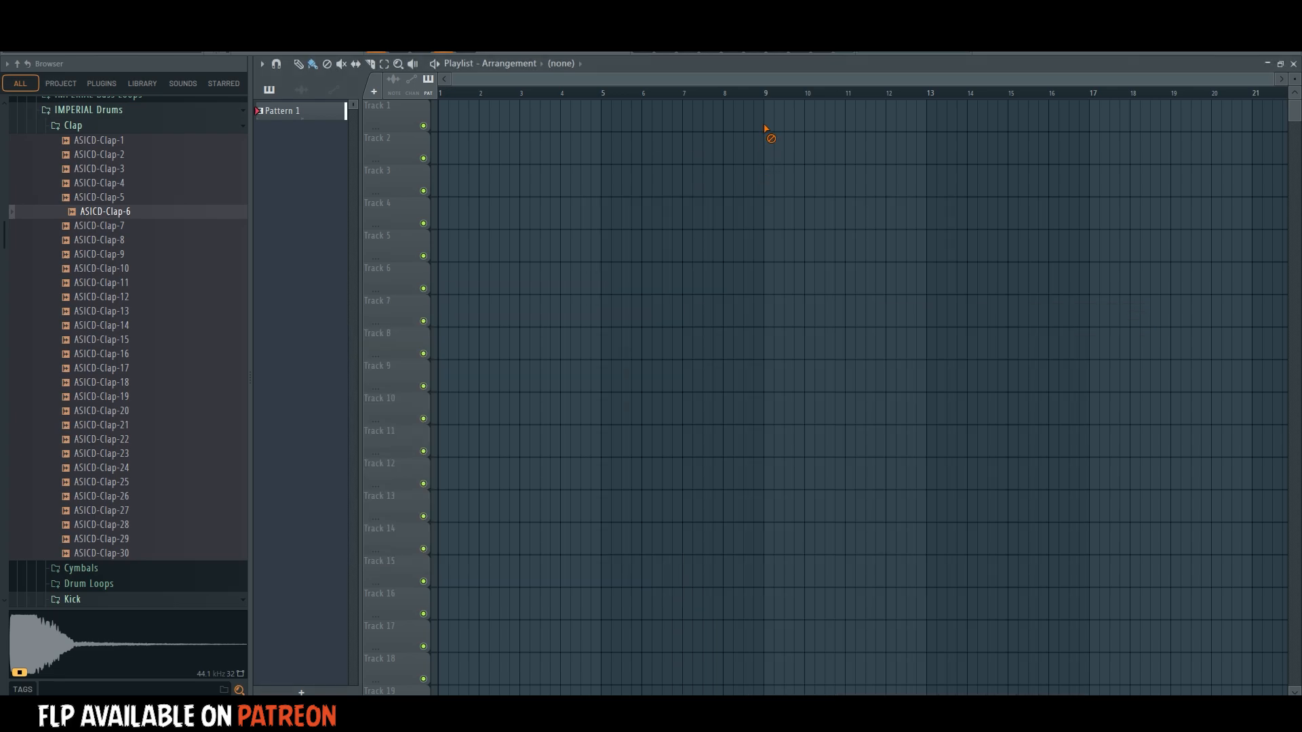
Paint Pattern 1 clips on playlist Track 1 from bar 9 up to bar 17, erasing the clips beyond it.
left_click_drag(768, 124, 1174, 134)
left_click(768, 93)
key("space")
scroll(774, 99, "down", 2)
key("ctrl+d")
right_click(880, 121)
right_click(907, 123)
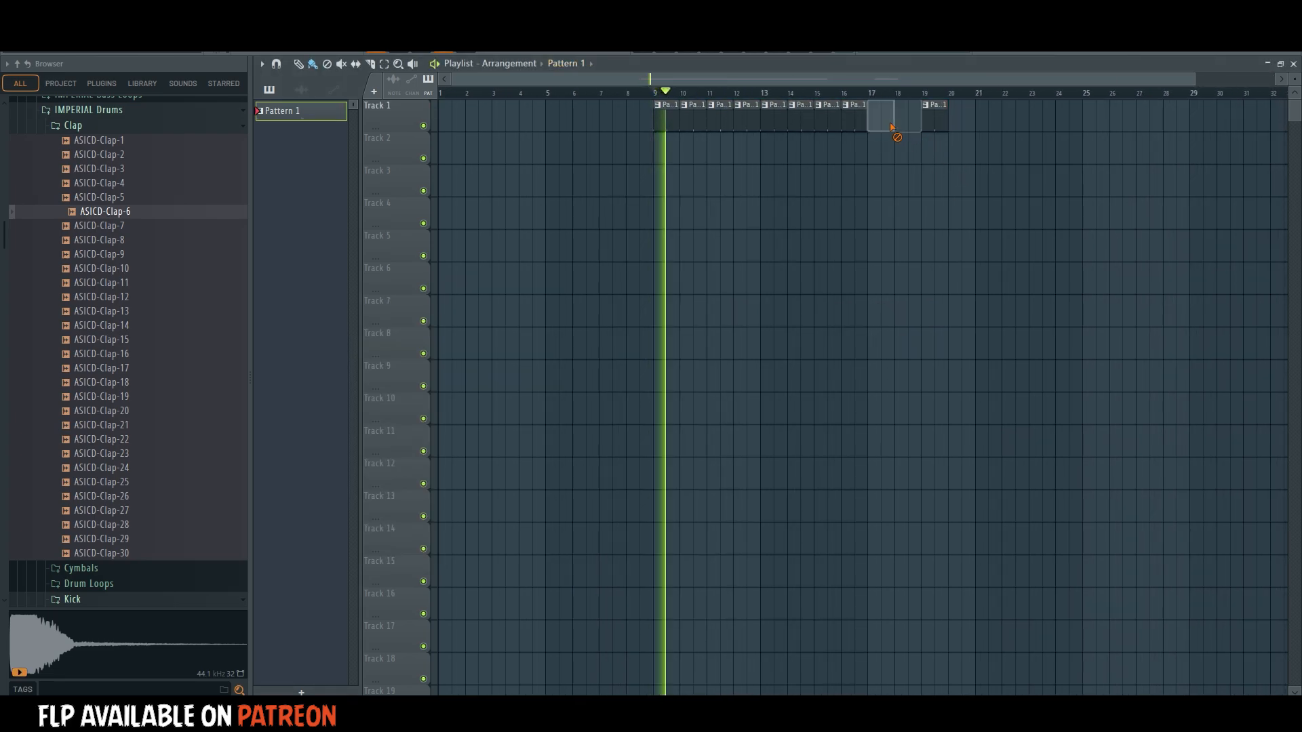
right_click(934, 122)
Create empty Pattern 2 and open the Cymbals folder of IMPERIAL Drums in the browser.
left_click(687, 53)
key("plus")
scroll(56, 313, "up", 9)
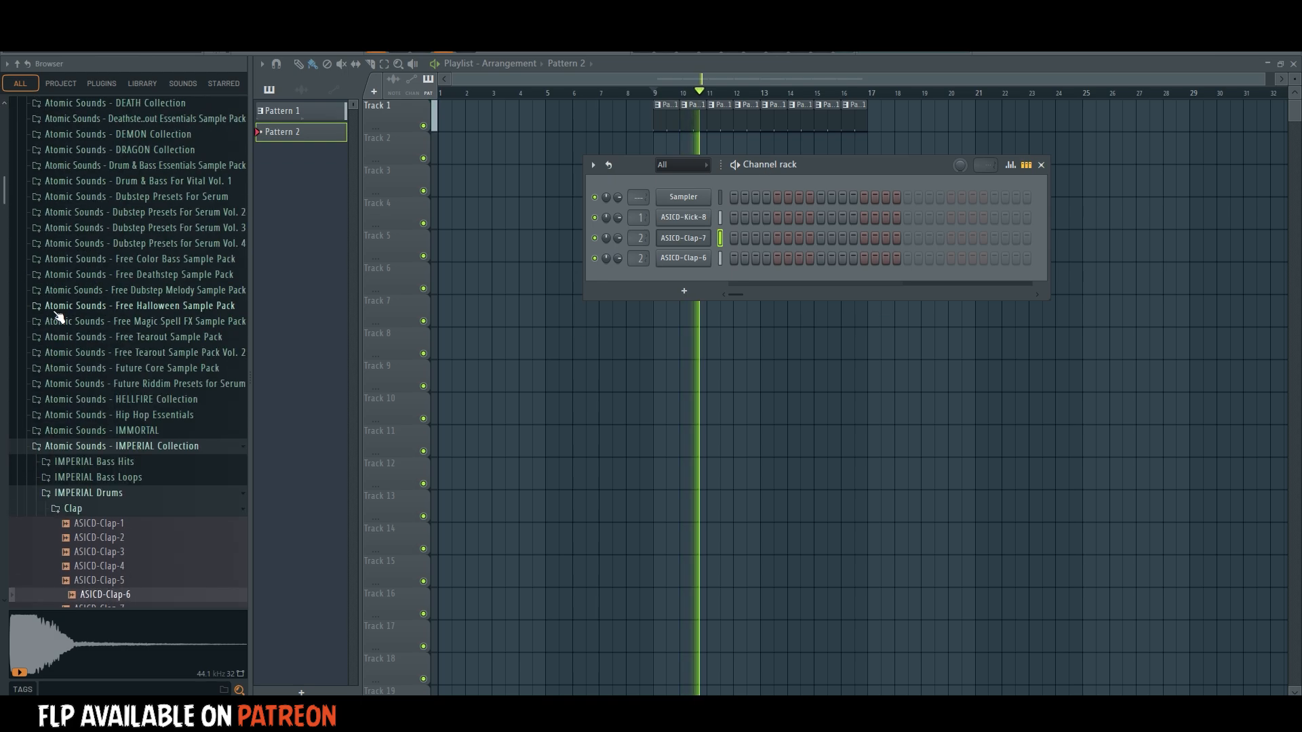
scroll(101, 353, "down", 4)
left_click(96, 343)
key("space")
left_click(100, 352)
Audition crash and ride samples and add ASICD-Ride-8 to the channel rack below the claps.
left_click(135, 320)
scroll(140, 327, "down", 4)
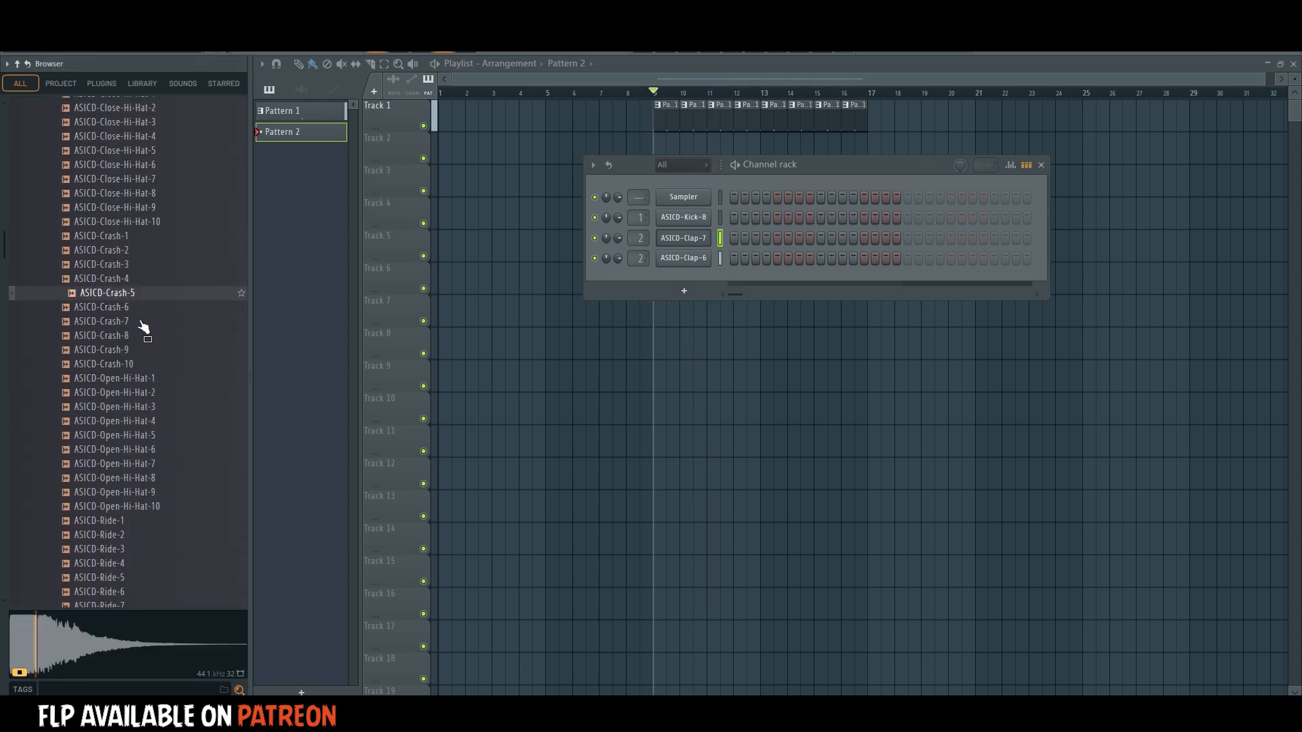
left_click(160, 334)
left_click(155, 348)
left_click(155, 362)
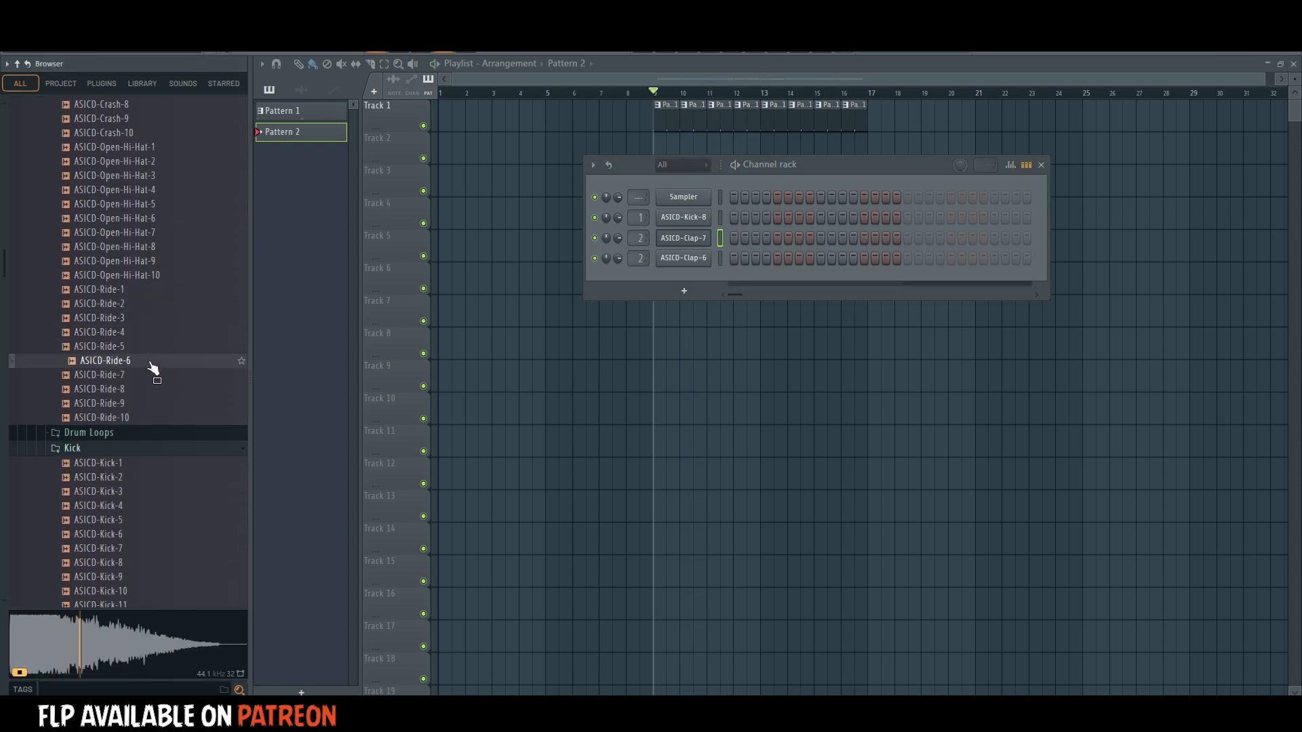
left_click(155, 376)
left_click(158, 389)
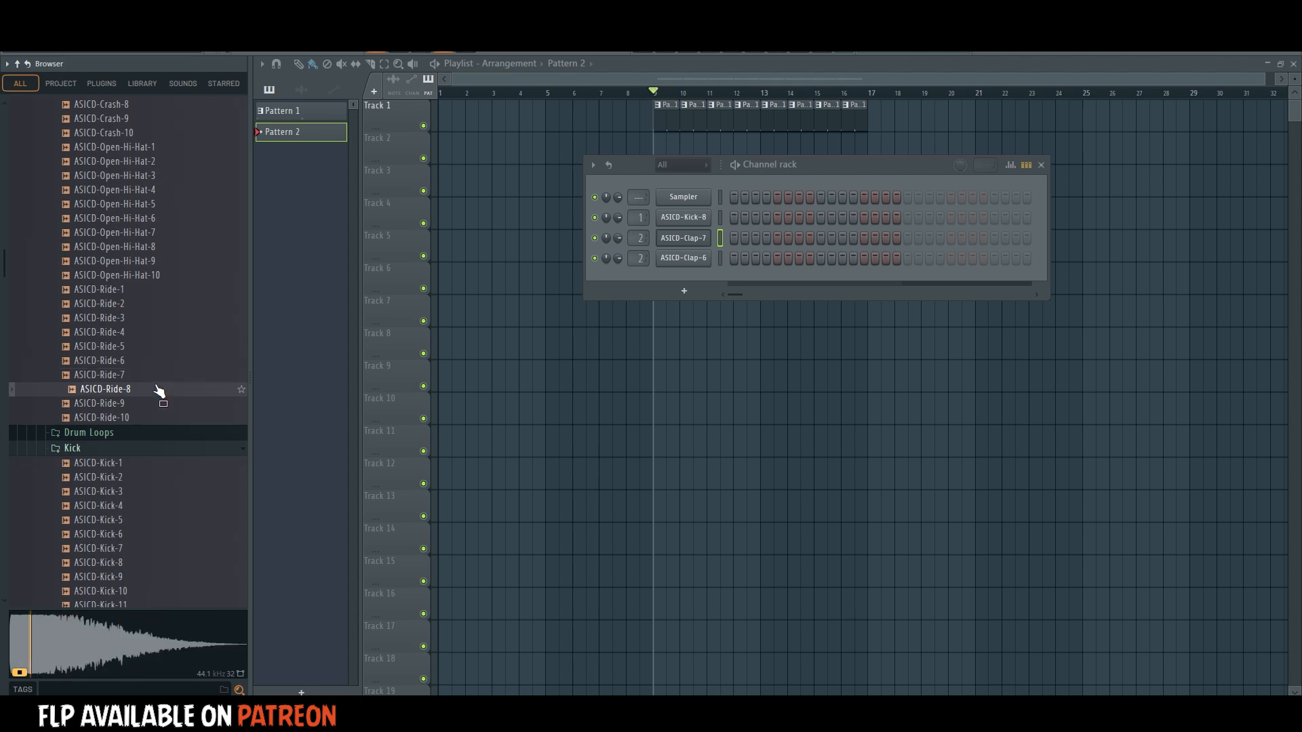
left_click_drag(156, 387, 687, 276)
Fill the ASICD-Ride-8 channel on each 4 steps and route it to mixer track 3.
right_click(688, 276)
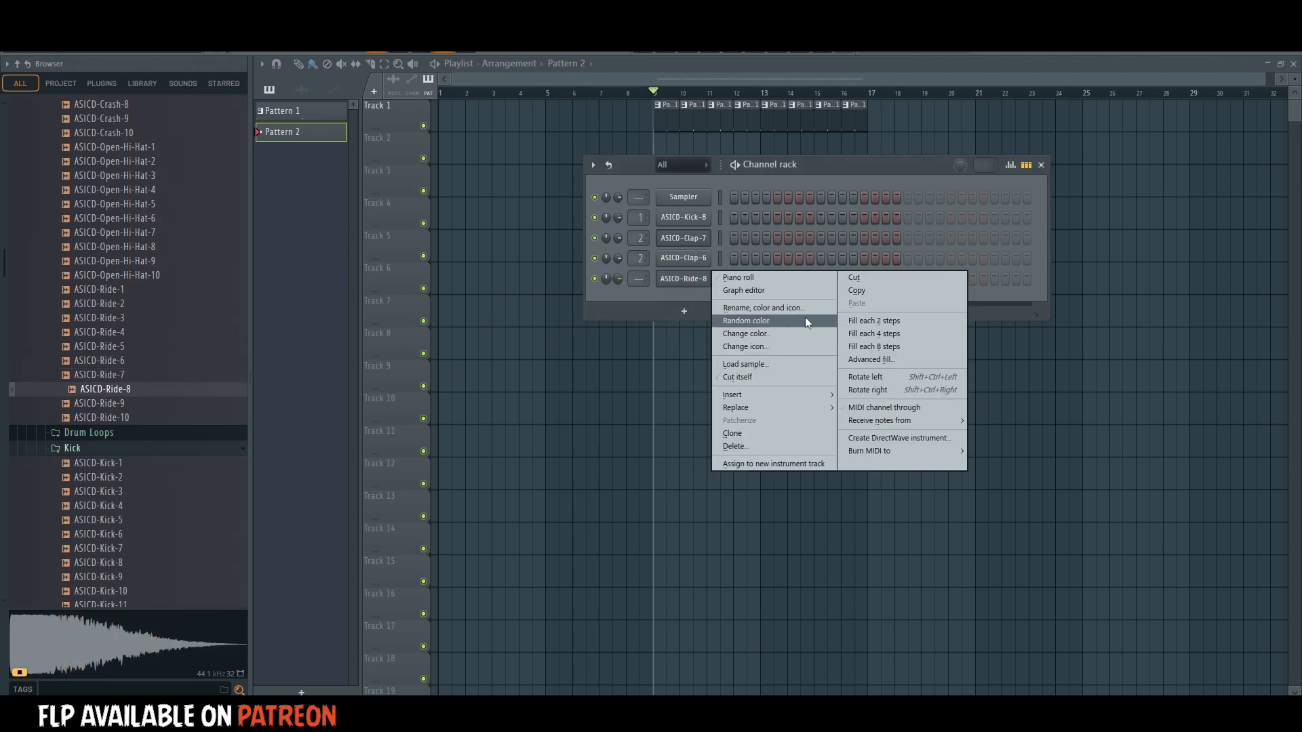
left_click(915, 335)
left_click(683, 279)
left_click(709, 252)
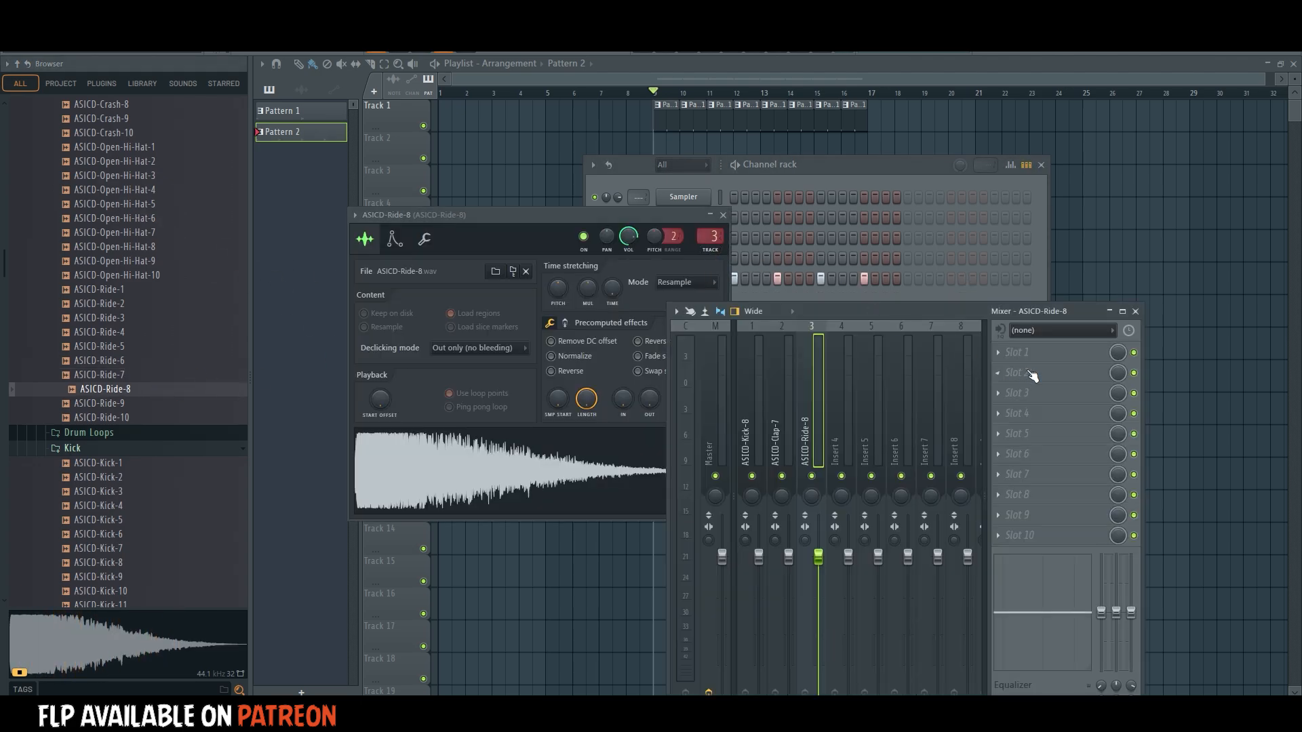
Load Fruity Parametric EQ 2 into Slot 1 of the ASICD-Ride-8 mixer track.
left_click(1017, 353)
mouse_move(1023, 368)
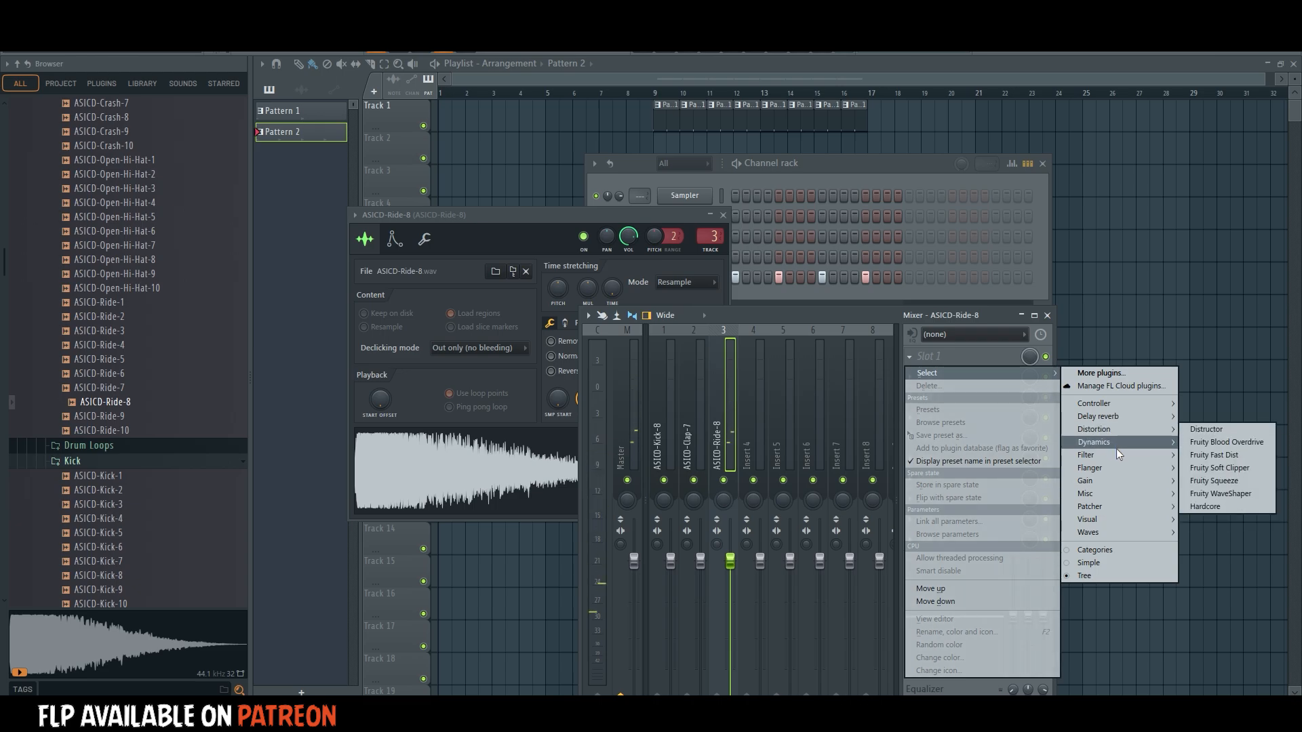
mouse_move(1119, 454)
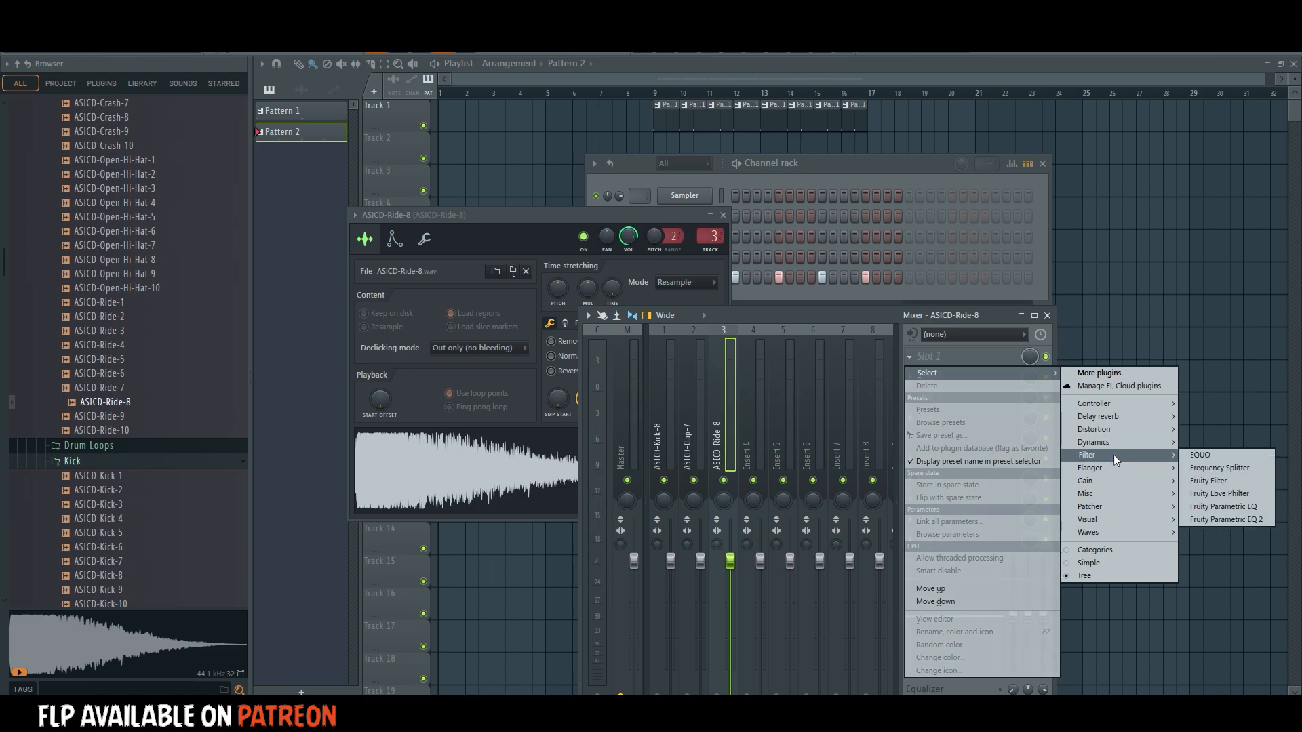
left_click(1221, 520)
Shape the ride's EQ with a low cut, a treble boost and a dip on band 5, and lower its mixer fader.
left_click_drag(323, 242, 448, 324)
left_click_drag(548, 242, 600, 193)
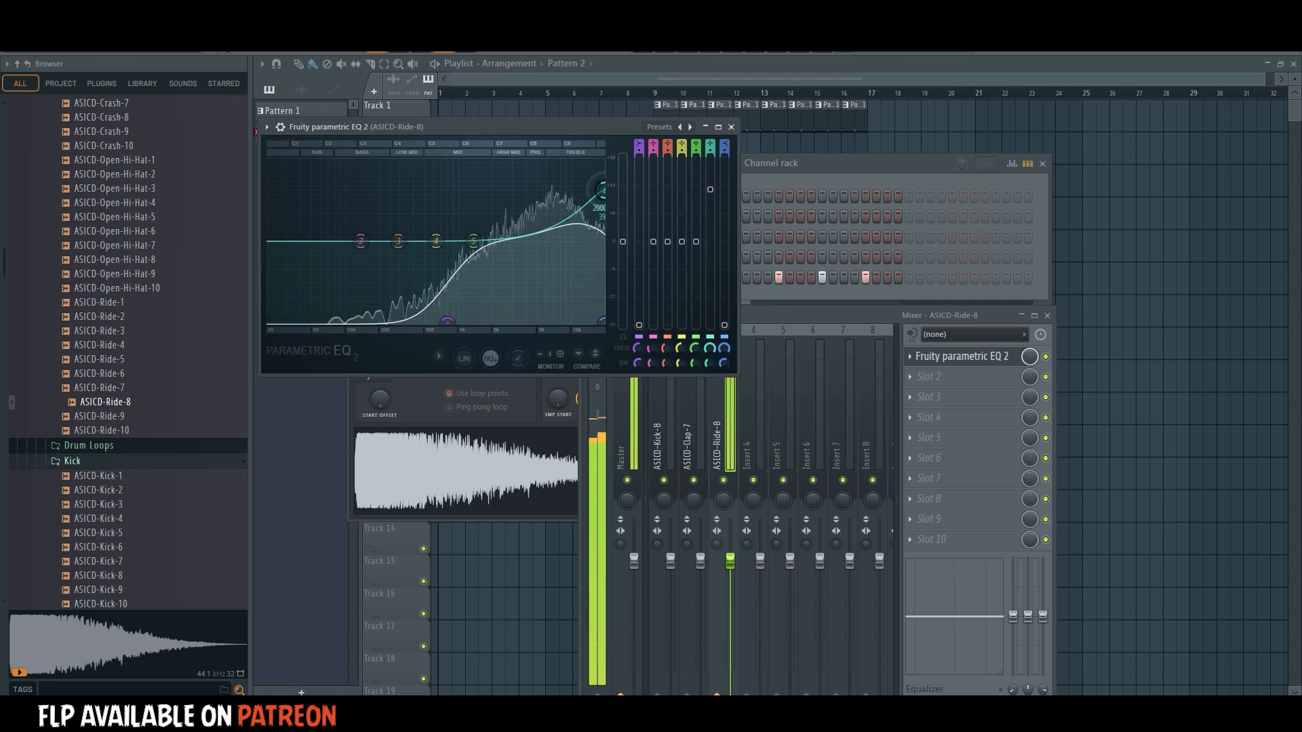
left_click_drag(471, 254, 479, 256)
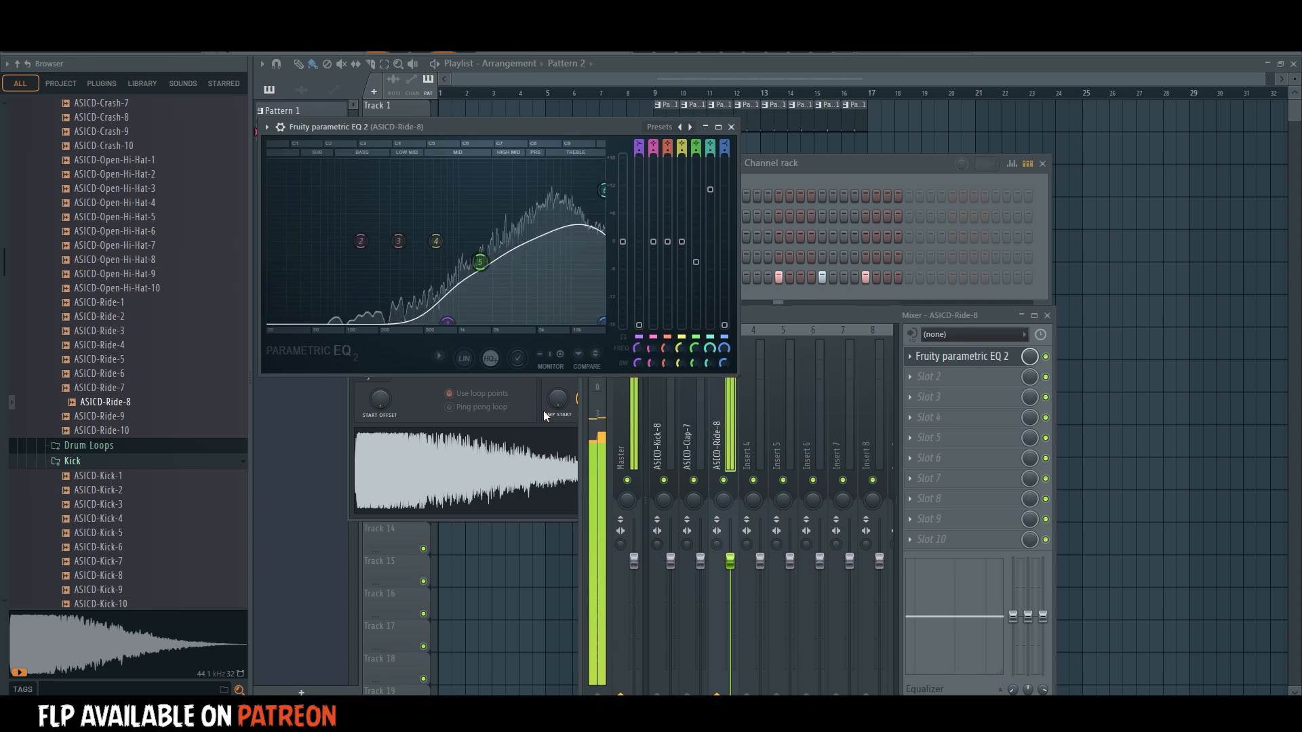
left_click_drag(730, 561, 730, 586)
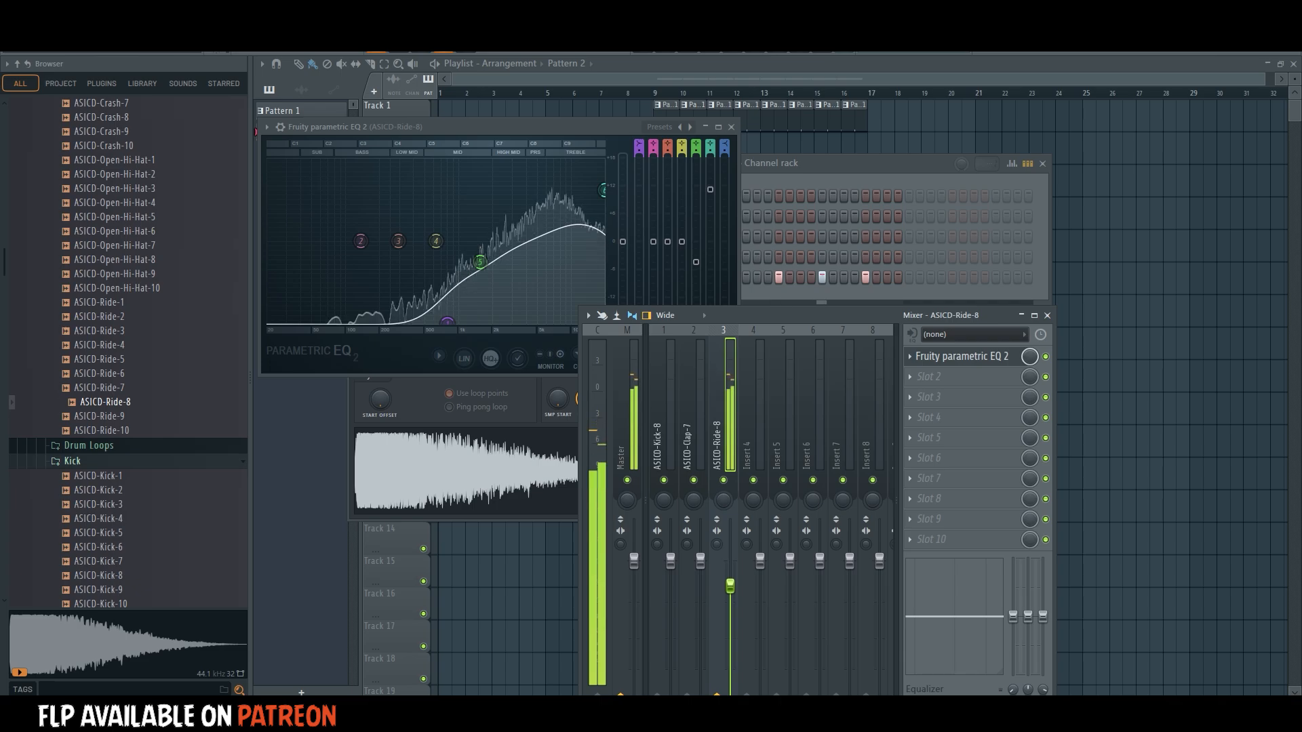
Search the plugin database for Pro-R and load it into Slot 2 of the ASICD-Ride-8 mixer track.
left_click(143, 83)
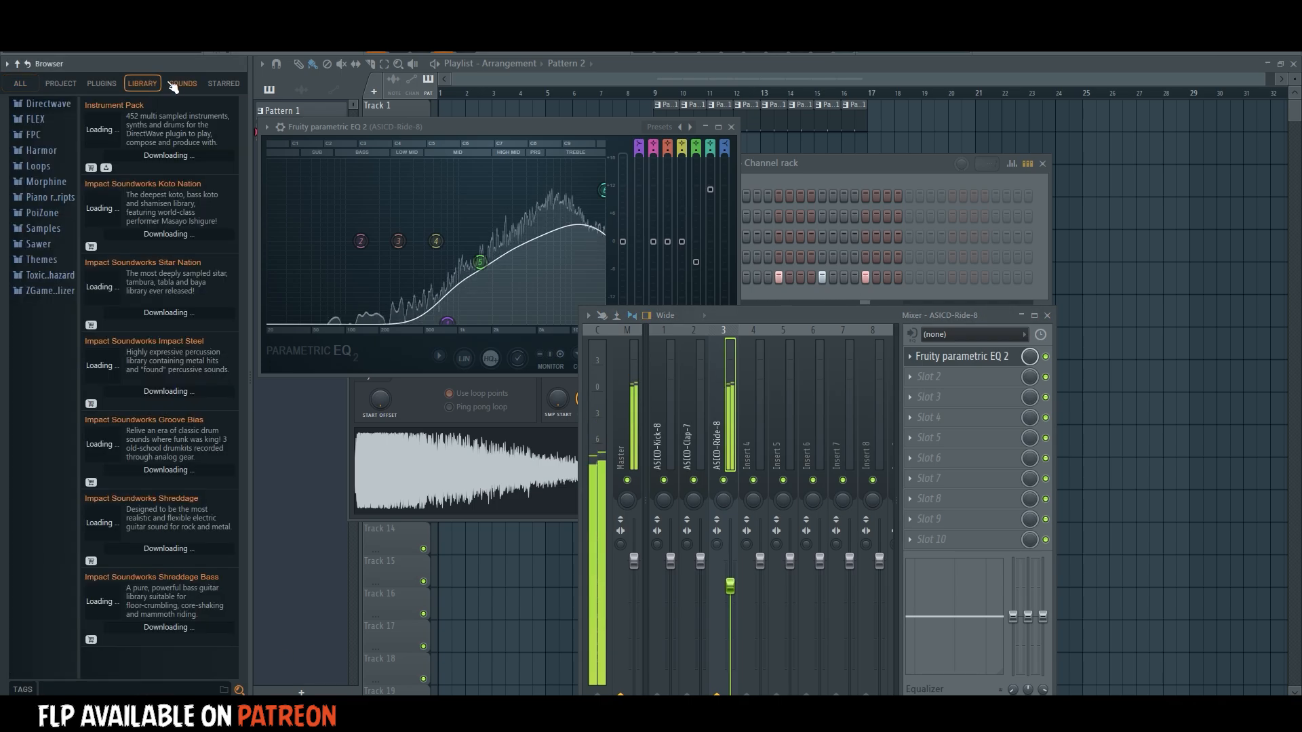
left_click(103, 84)
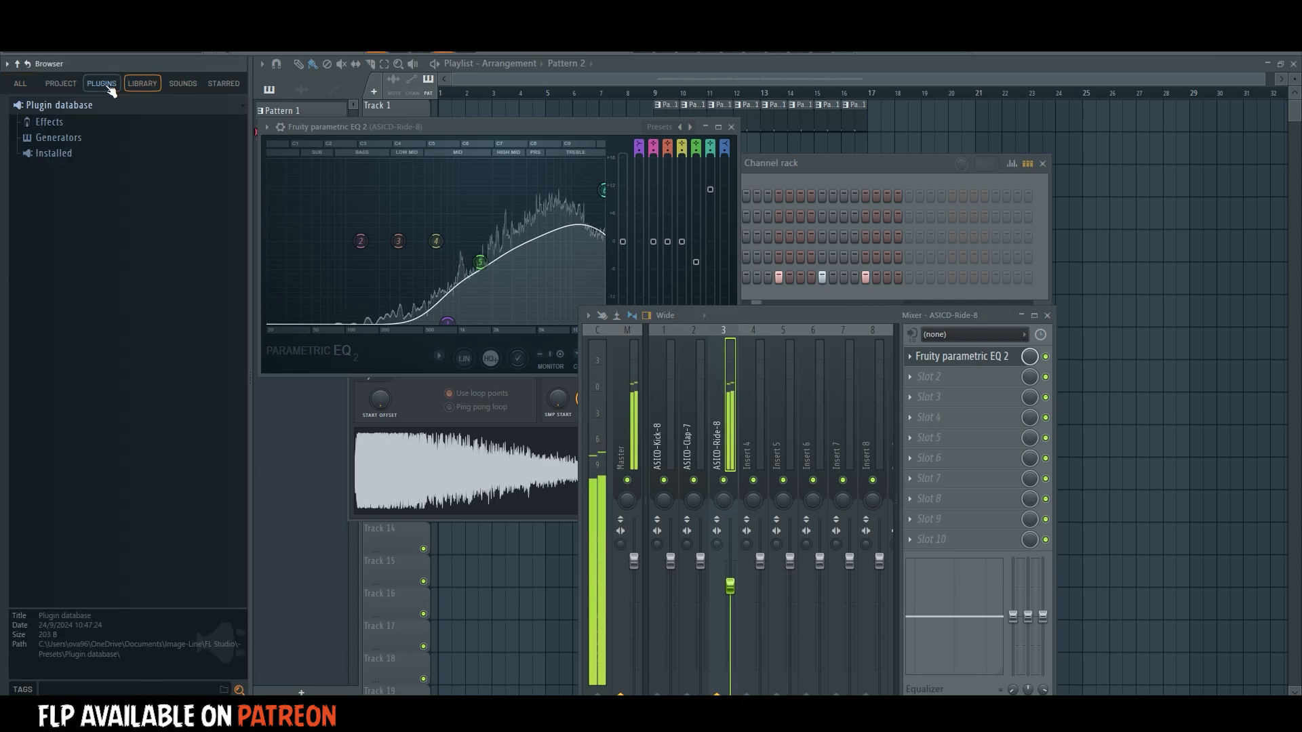
left_click(101, 688)
type("pro-r")
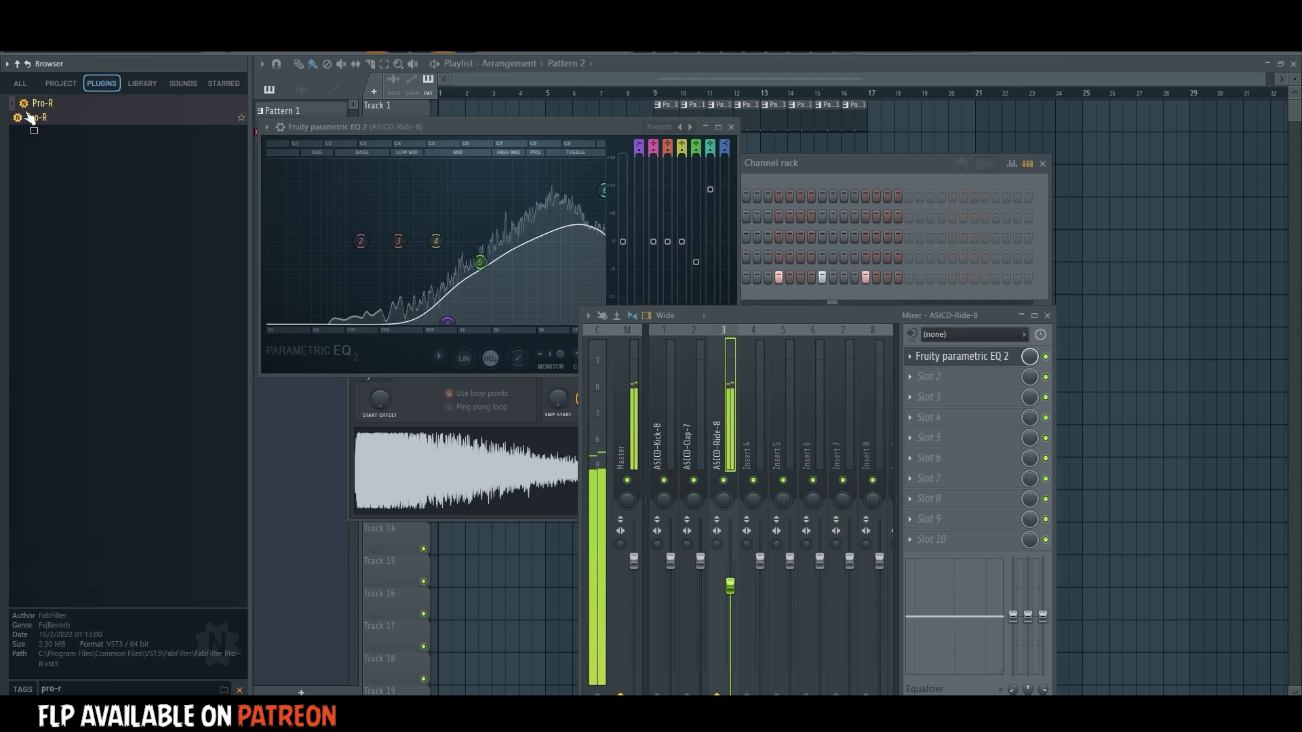
left_click_drag(30, 117, 730, 401)
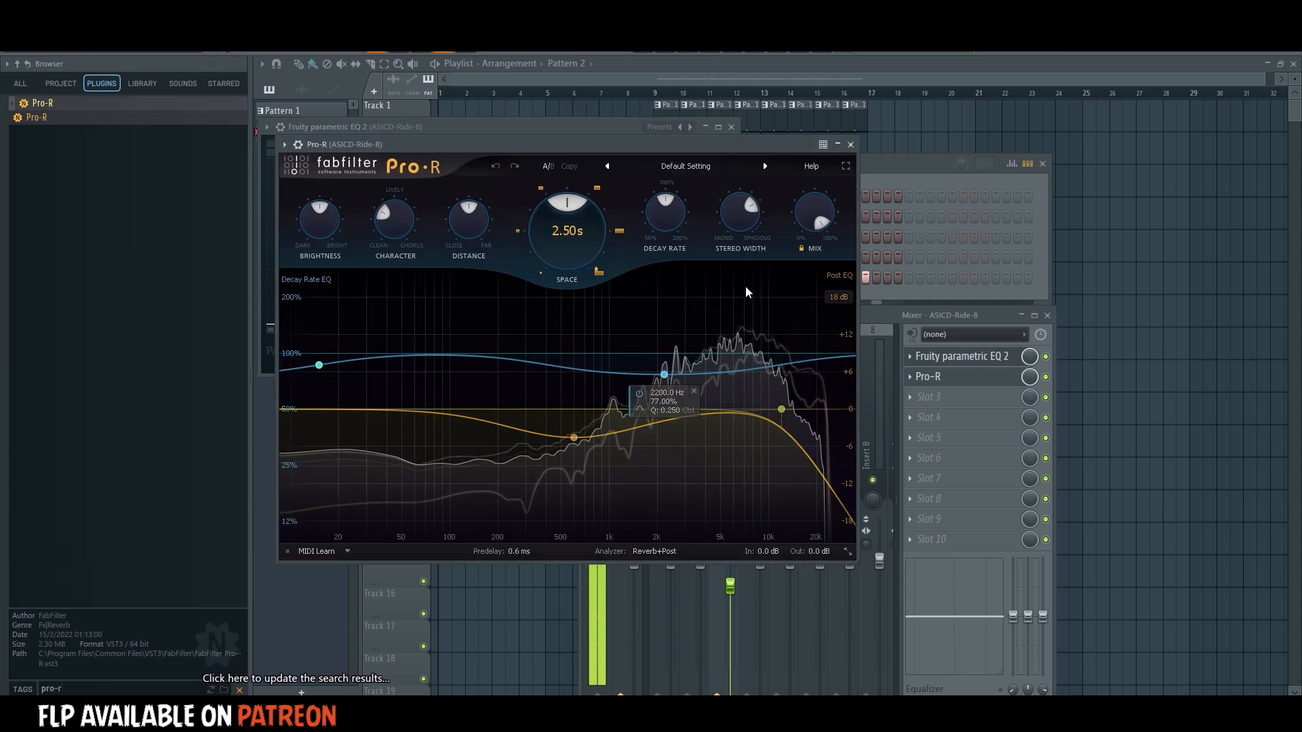
Load the Small preset Dubstep Snare - Room Punch in Pro-R and lower its mix to about 33%.
left_click(685, 167)
mouse_move(671, 196)
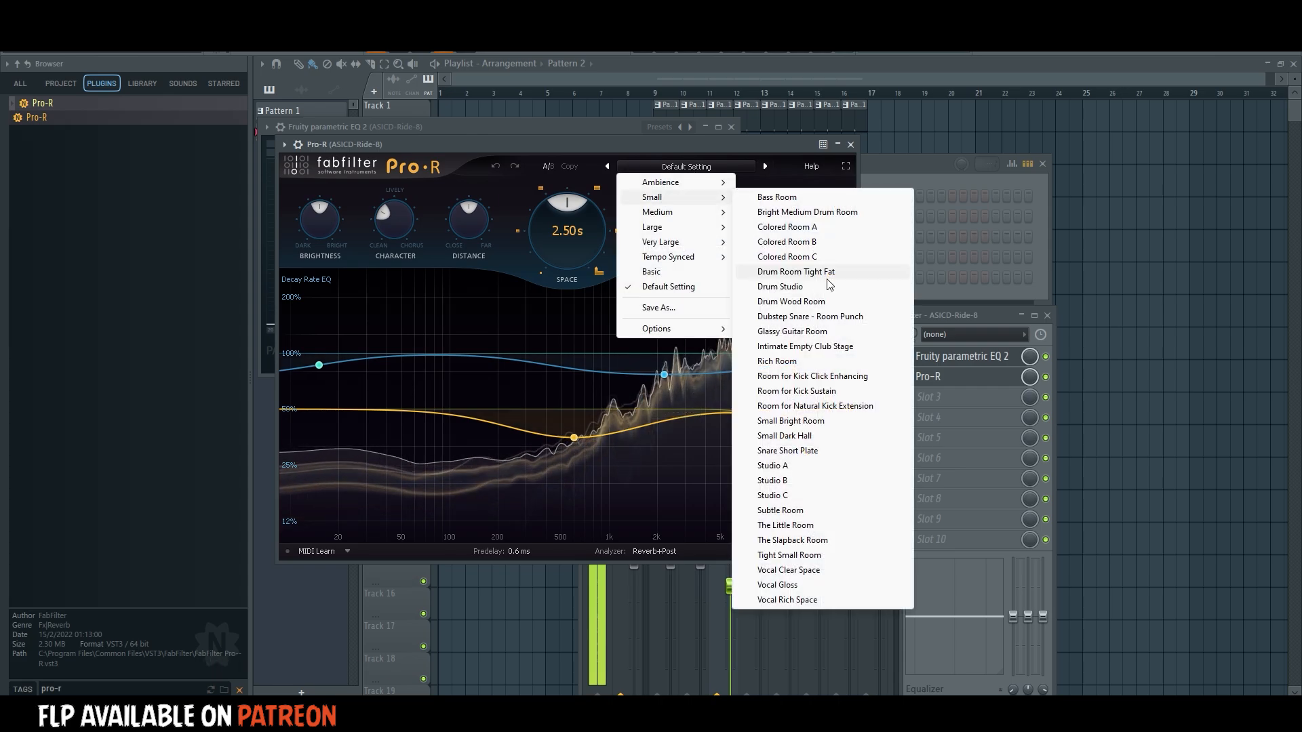
left_click(810, 319)
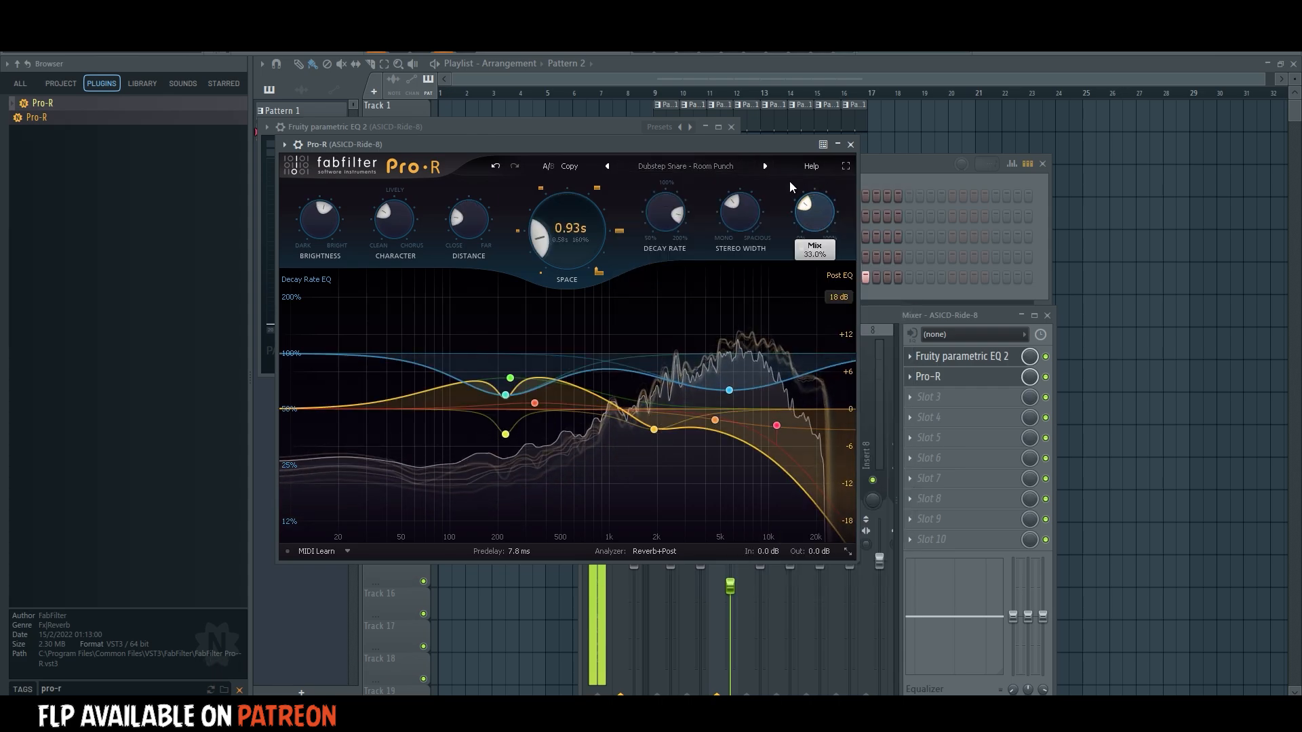
left_click_drag(789, 181, 762, 206)
Compare the ride track with its effects bypassed and enabled, and lower its mixer fader slightly.
left_click_drag(948, 315, 945, 190)
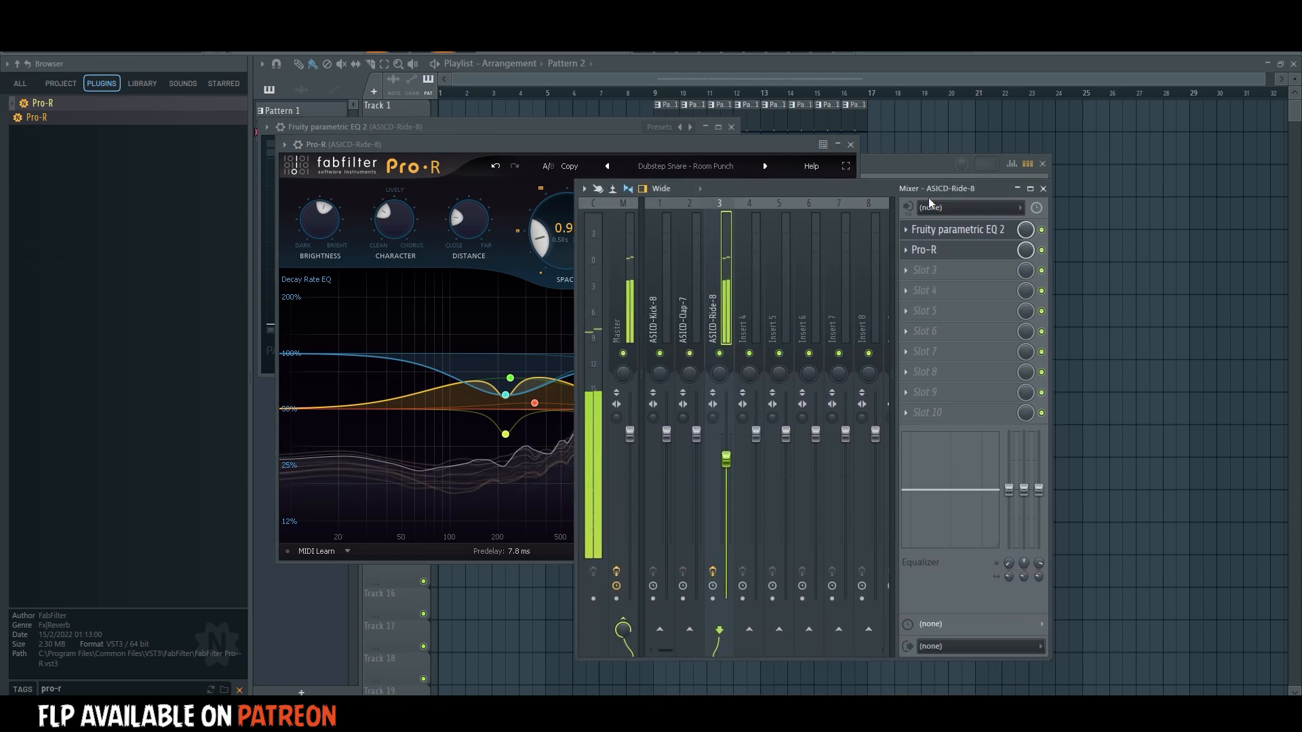
left_click(714, 571)
left_click(714, 572)
left_click_drag(727, 460, 726, 468)
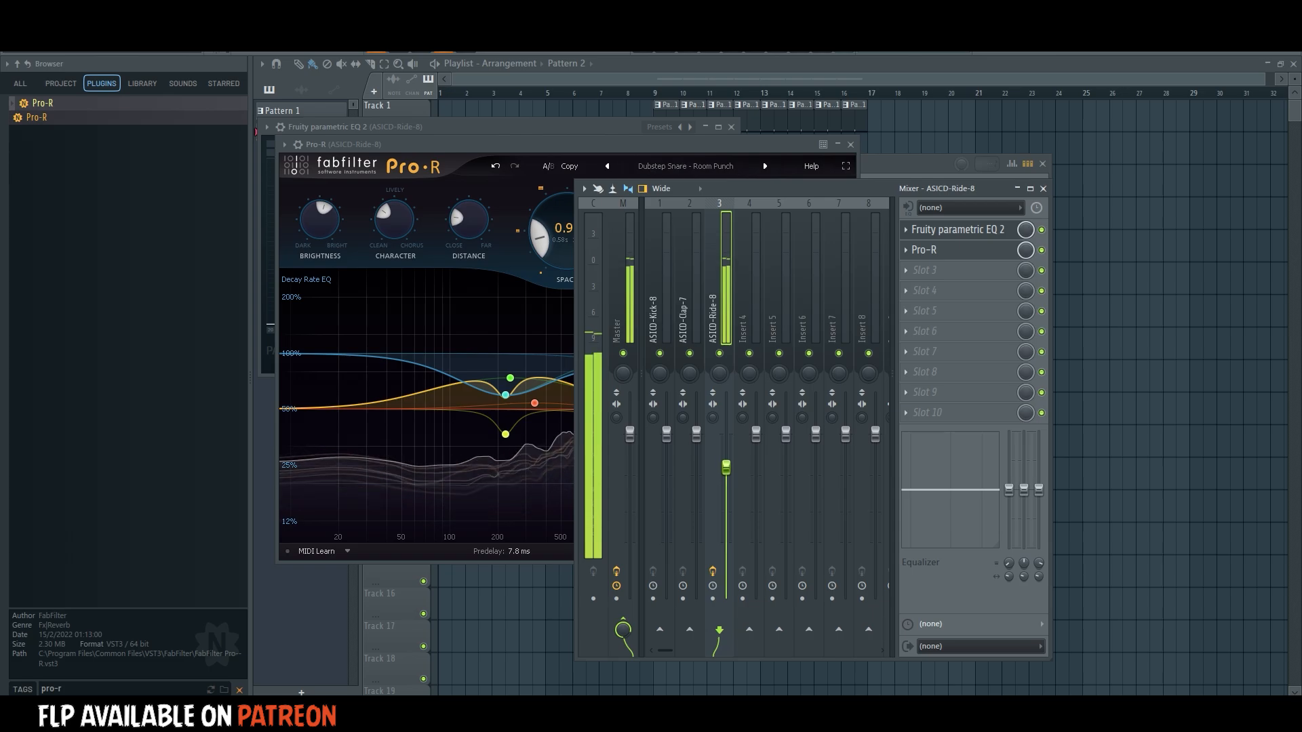
Paint Pattern 2 clips along Track 2 from bar 9 to bar 17 and lower the ride's fader slightly during playback.
left_click(655, 103)
mouse_move(658, 145)
left_mouse_down()
mouse_move(879, 140)
mouse_move(877, 157)
left_mouse_up()
key("space")
key("F9")
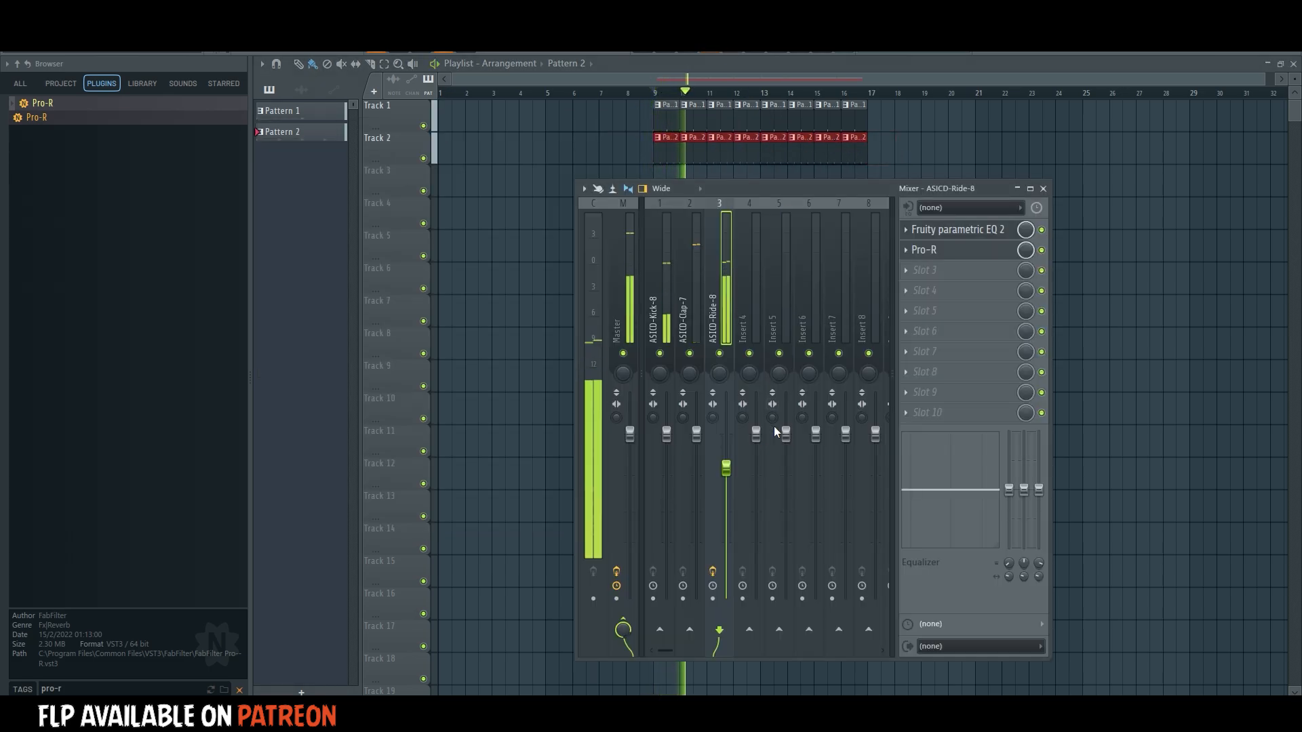
left_click_drag(726, 473, 726, 475)
Find the RBass Stereo plugin and load it into Slot 1 of the ASICD-Kick-8 mixer track.
left_click(662, 288)
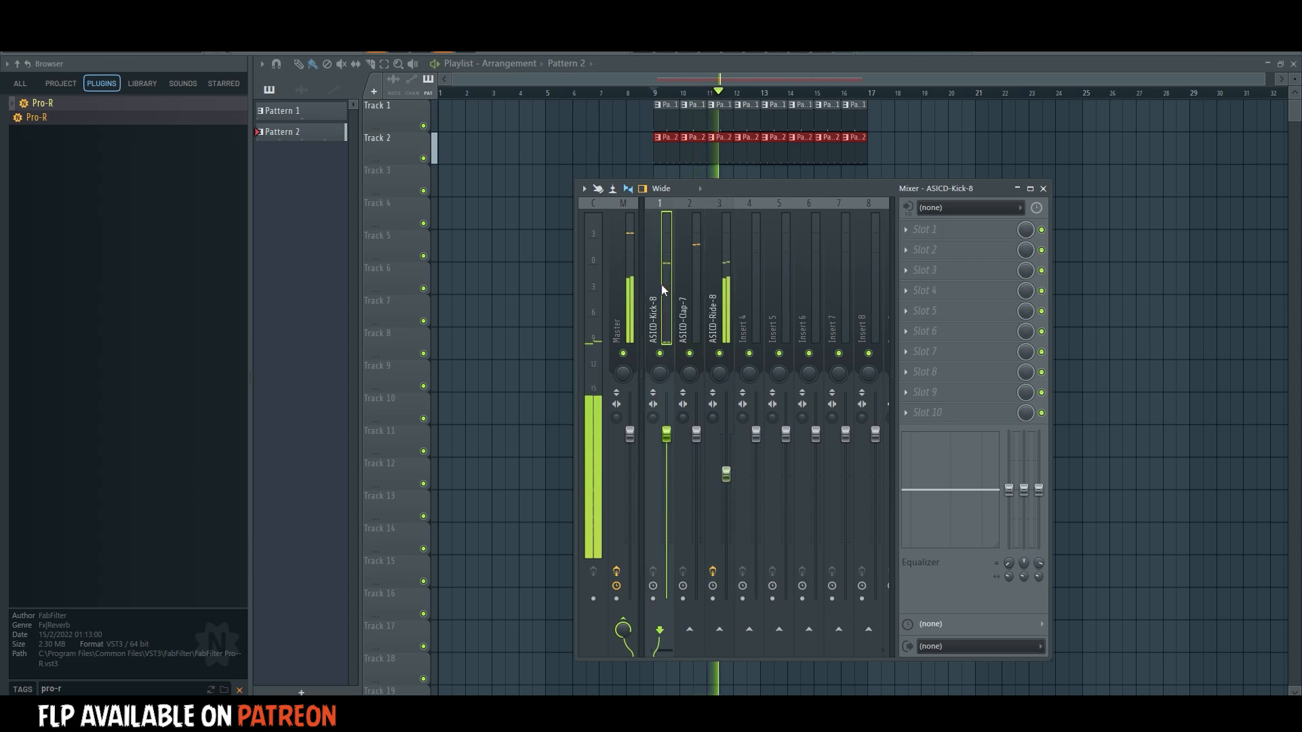
key("space")
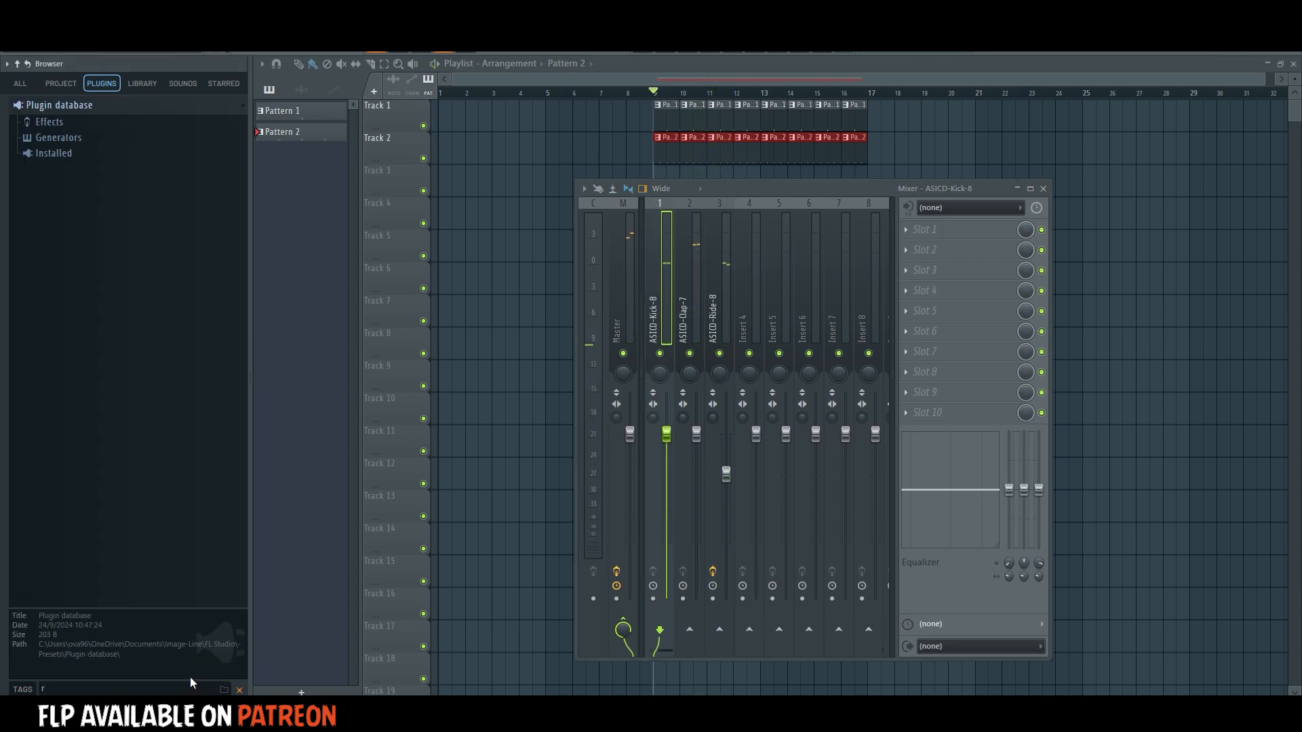
type("bass")
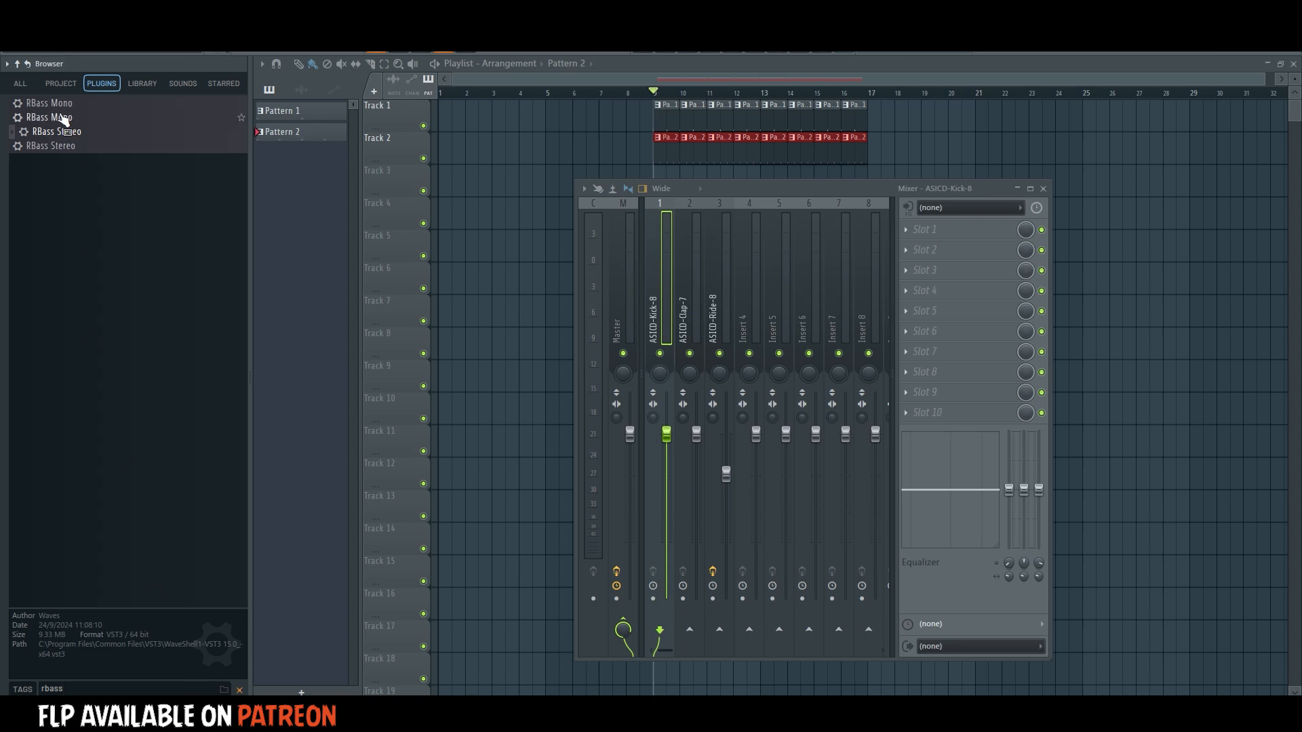
left_click_drag(96, 148, 668, 302)
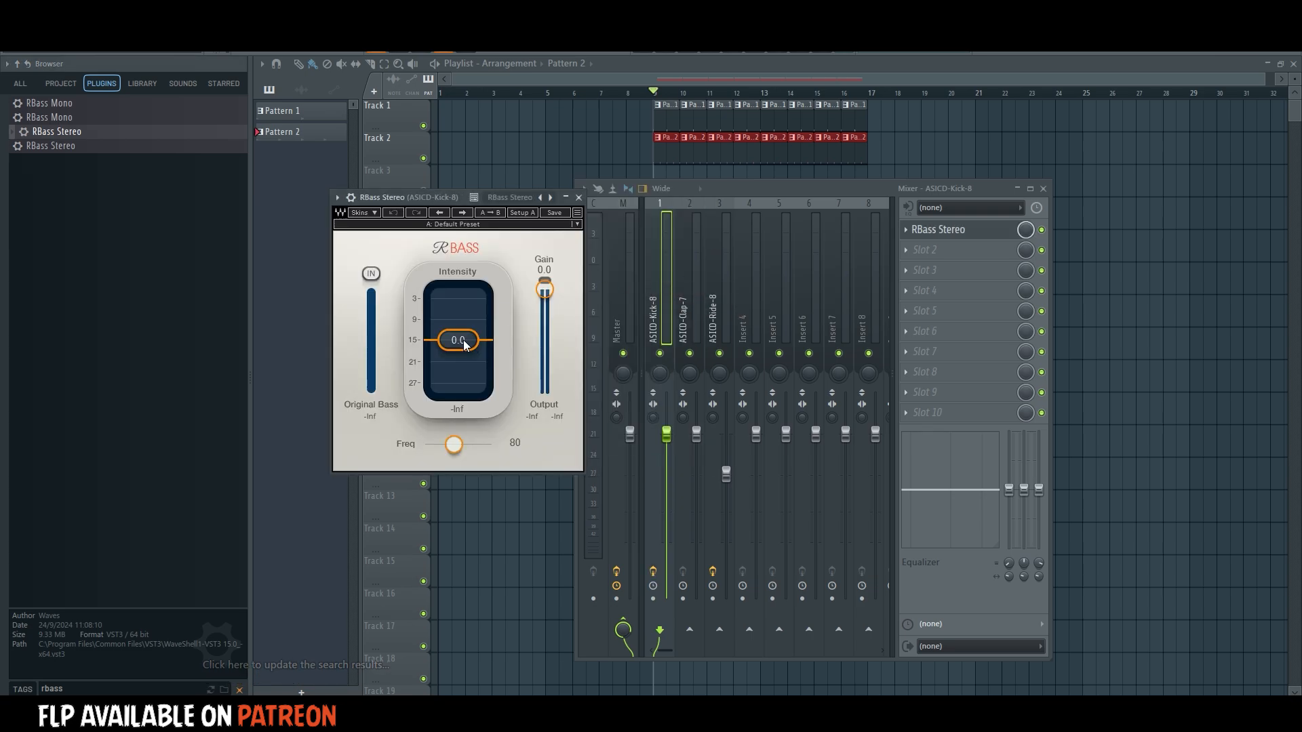
Set RBass on the kick to intensity -7.7 and frequency 81 during playback, and close the plugin.
key("space")
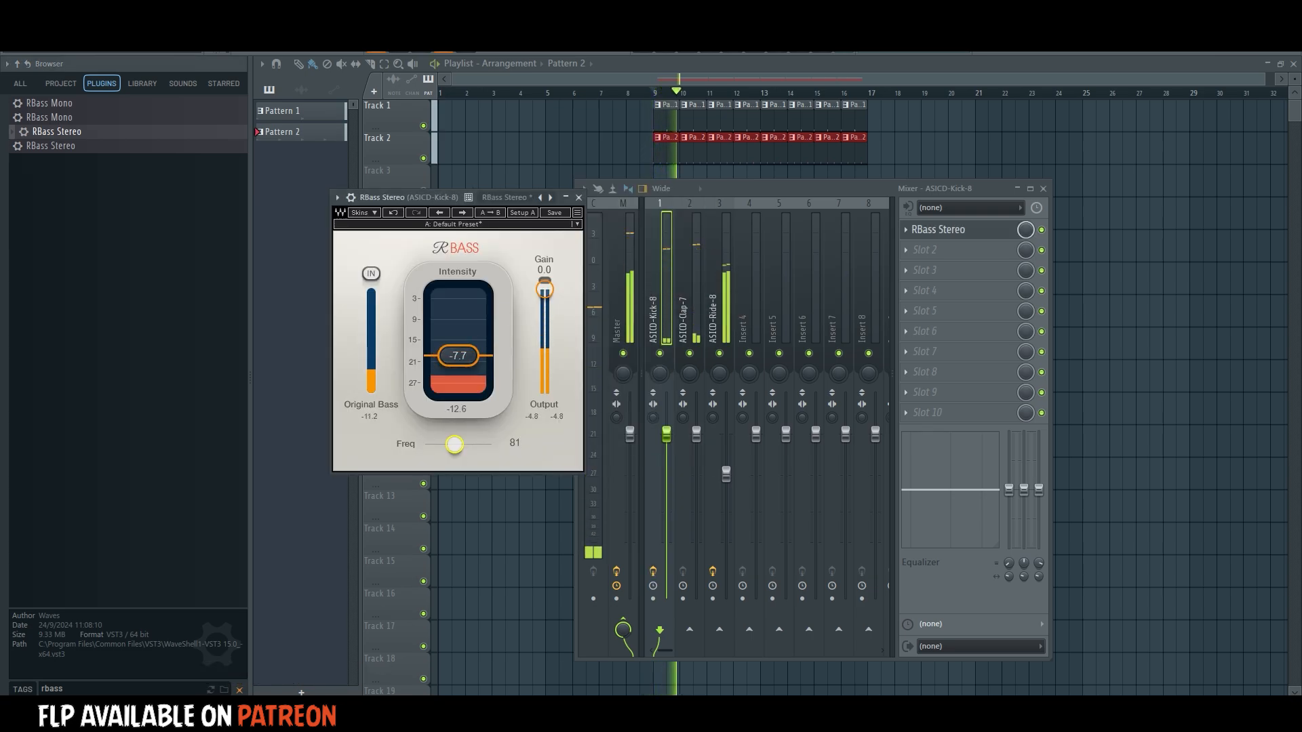
left_click(578, 198)
left_click(1129, 251, "ctrl")
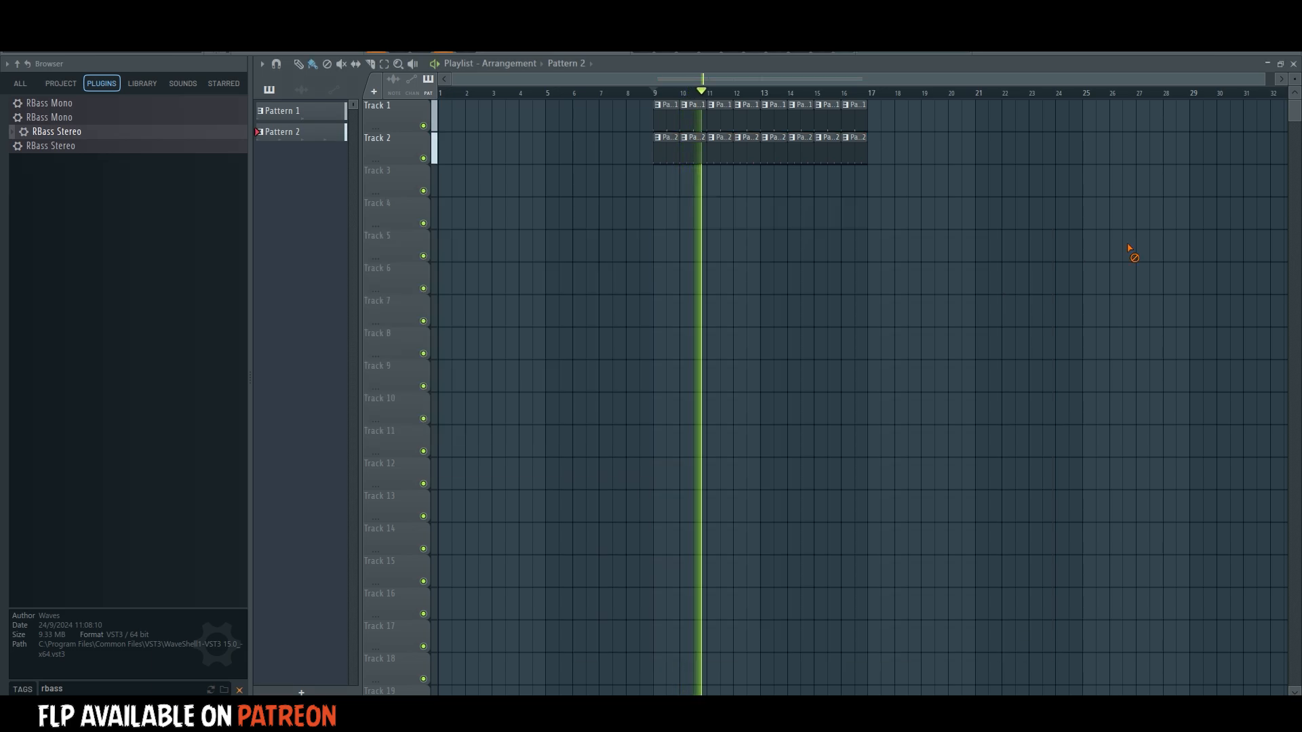
left_click(767, 190, "ctrl")
Audition the crash samples in the Cymbals folder and place ASICD-Crash-7 on playlist Track 5 at bar 9.
left_click(238, 690)
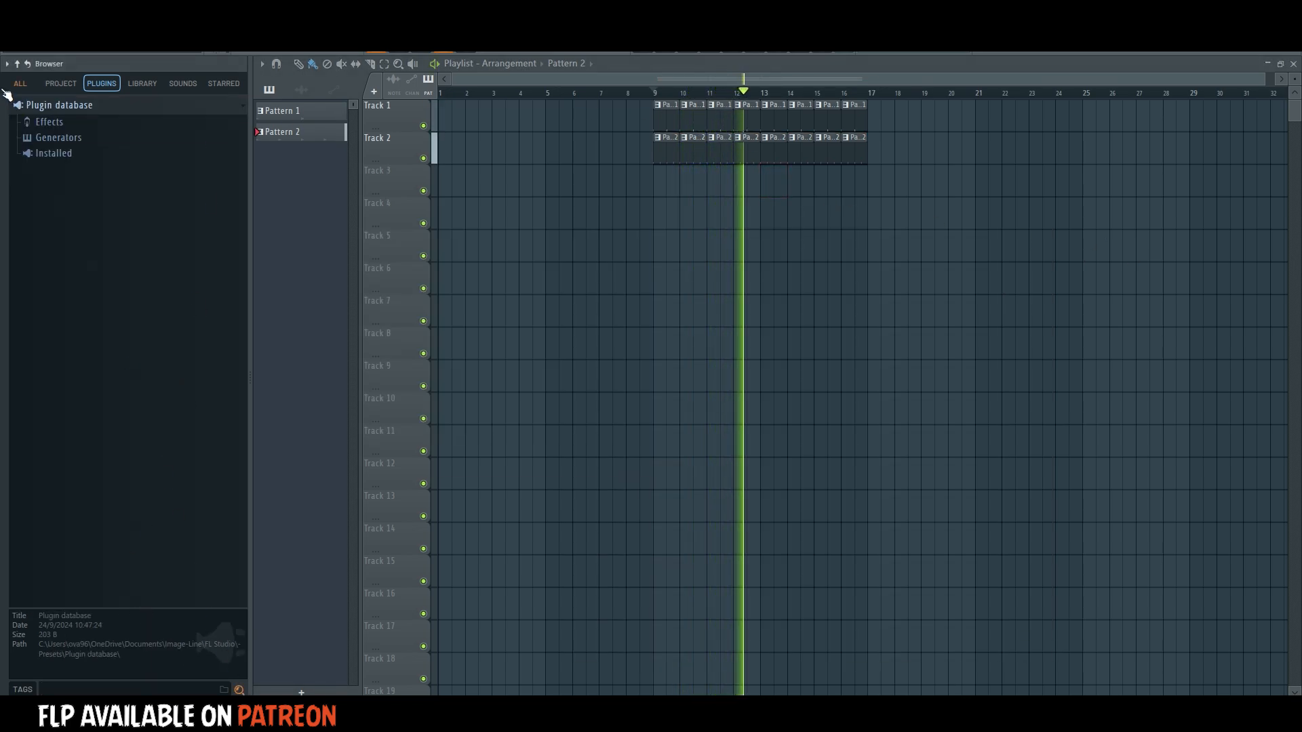
left_click(20, 85)
scroll(180, 354, "up", 6)
key("space")
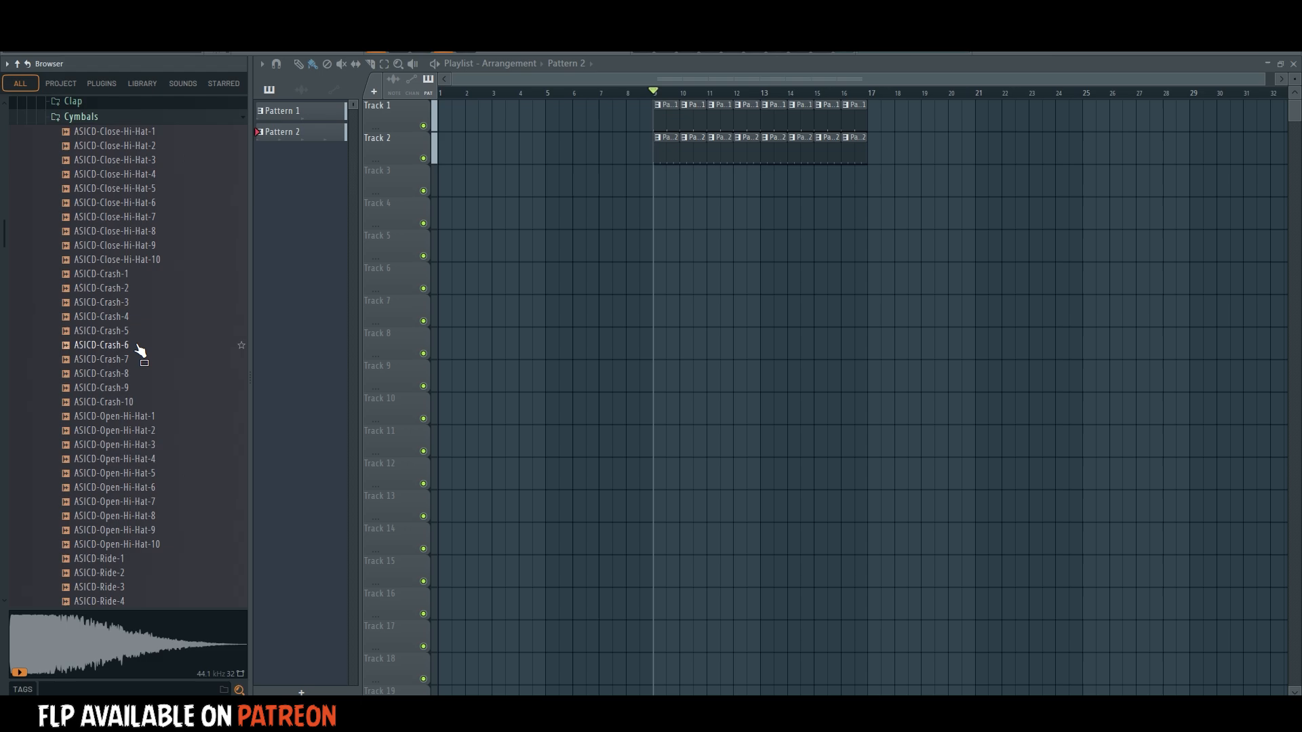
left_click(138, 335)
left_click(126, 359)
left_click_drag(126, 359, 657, 240)
Replace the crash clip's sample with ASICD-Crash-4 and route it to mixer track 4.
left_click(73, 321)
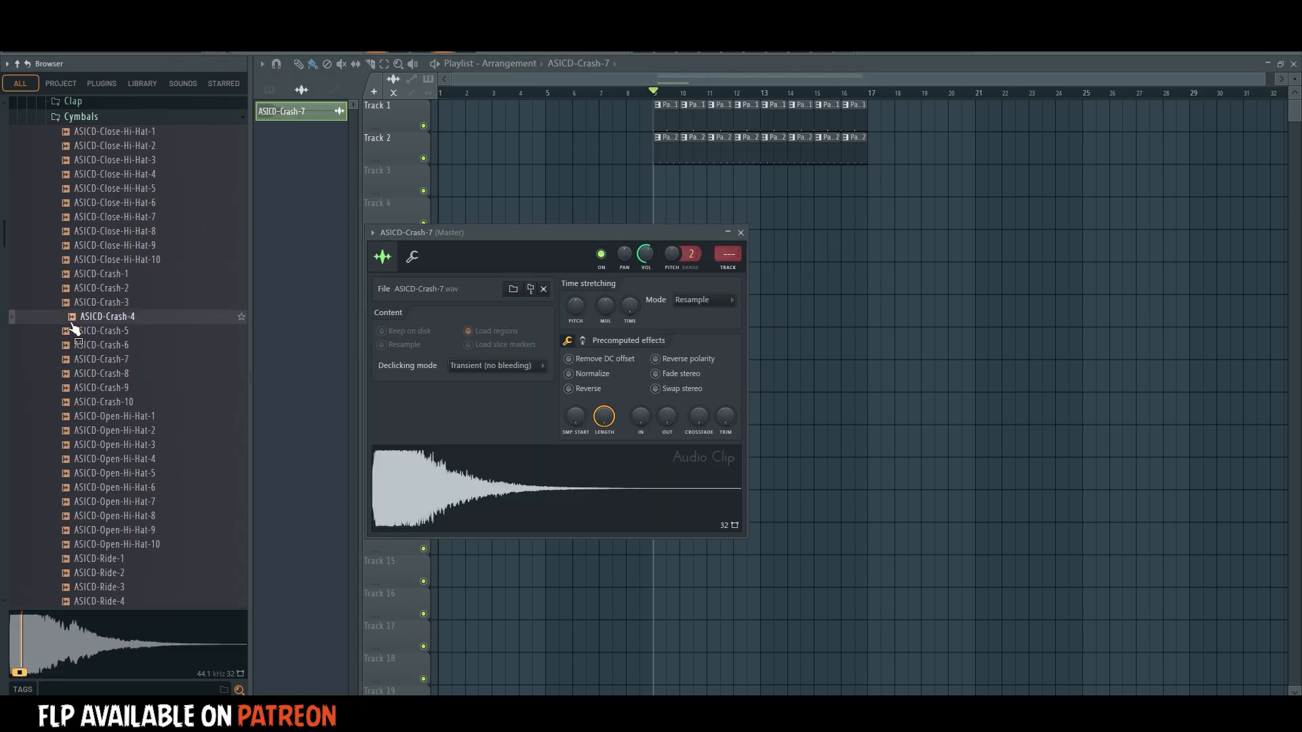
left_click_drag(74, 328, 647, 474)
key("ctrl+l")
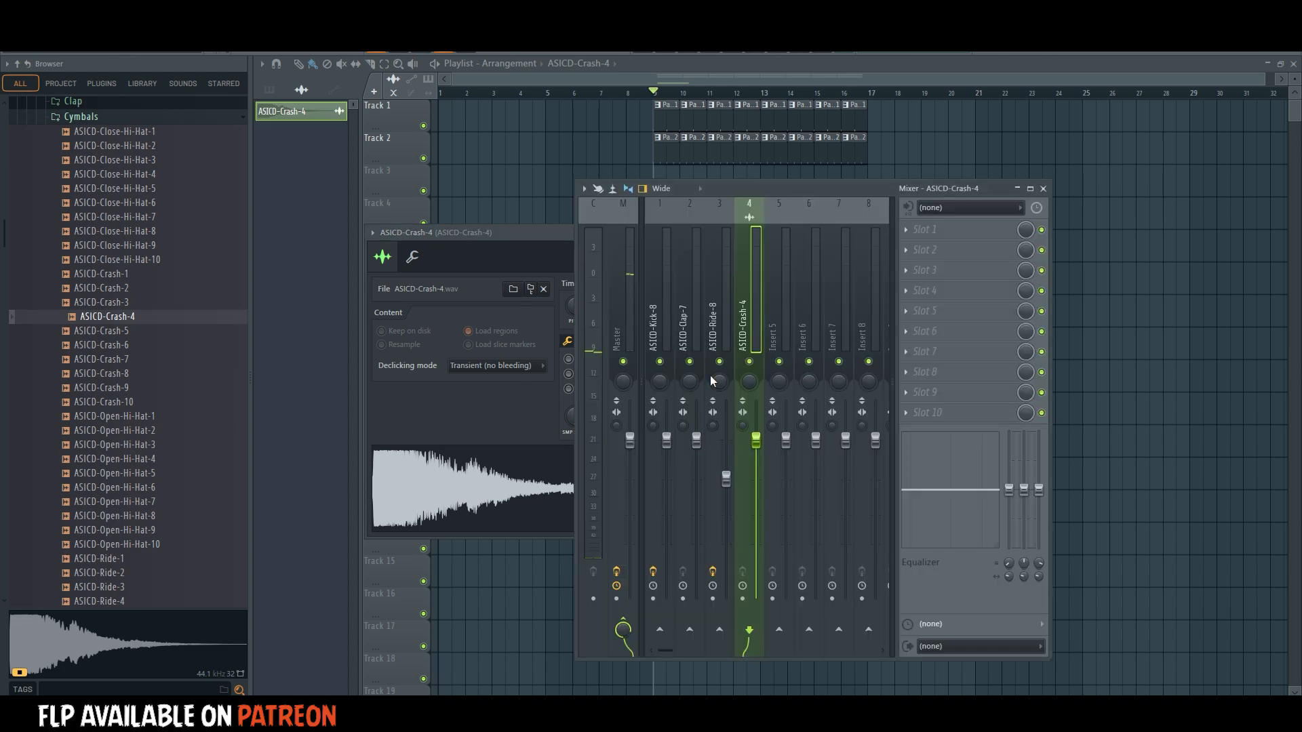
Lower the ASICD-Crash-4 mixer fader while playing the arrangement, and close the open windows.
left_click_drag(760, 449, 760, 495)
key("space")
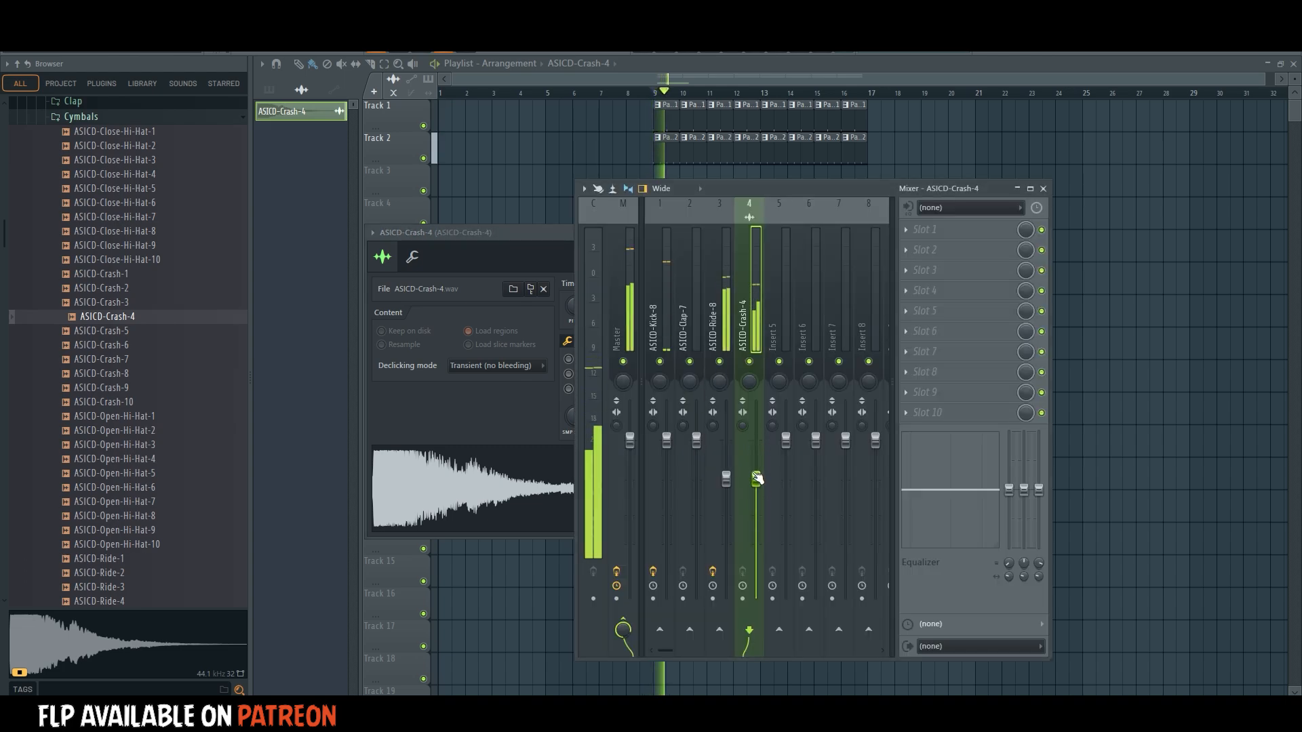
right_click(1238, 400)
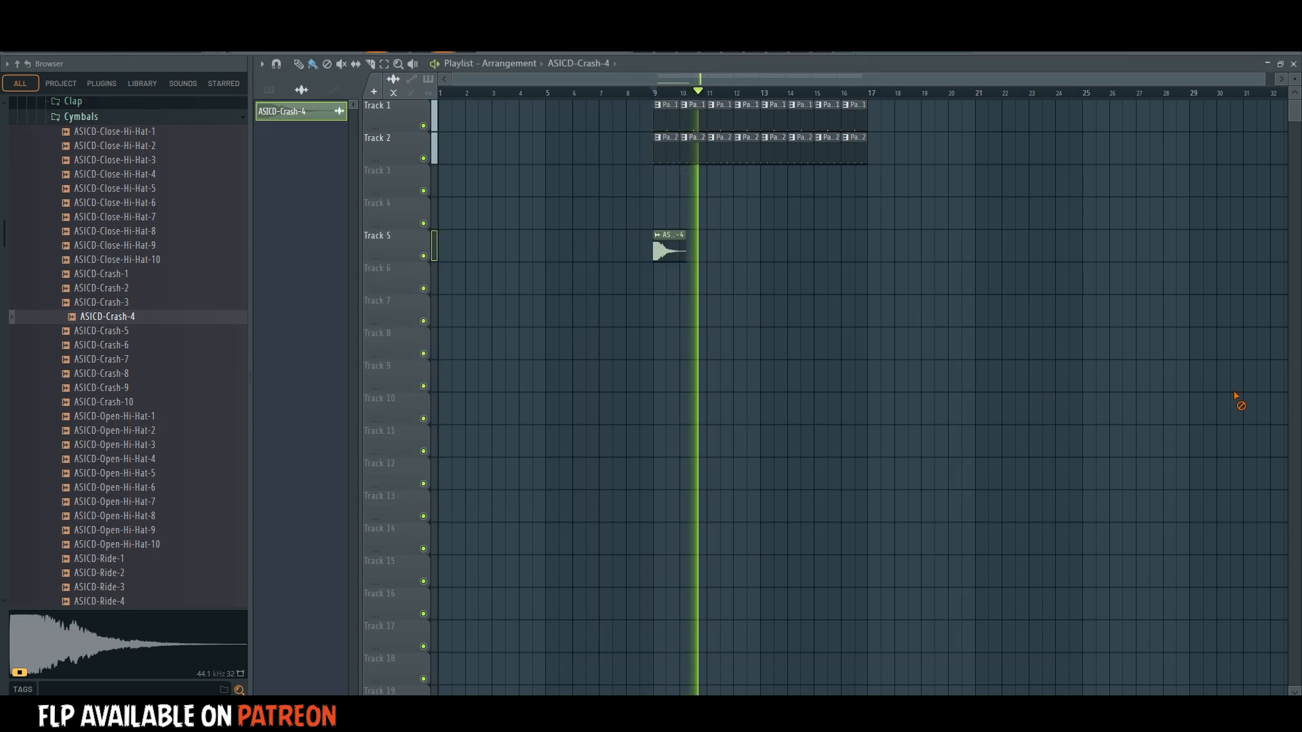
Select all playlist clips from bar 9 to bar 17 and duplicate them to start at bar 17.
mouse_move(1103, 410)
left_mouse_down()
mouse_move(645, 122)
mouse_move(904, 116)
mouse_move(888, 116)
left_mouse_up()
key("ctrl+d")
key("space")
Place another ASICD-Crash-4 clip on Track 6 near bar 16 and make it unique.
left_click(844, 277)
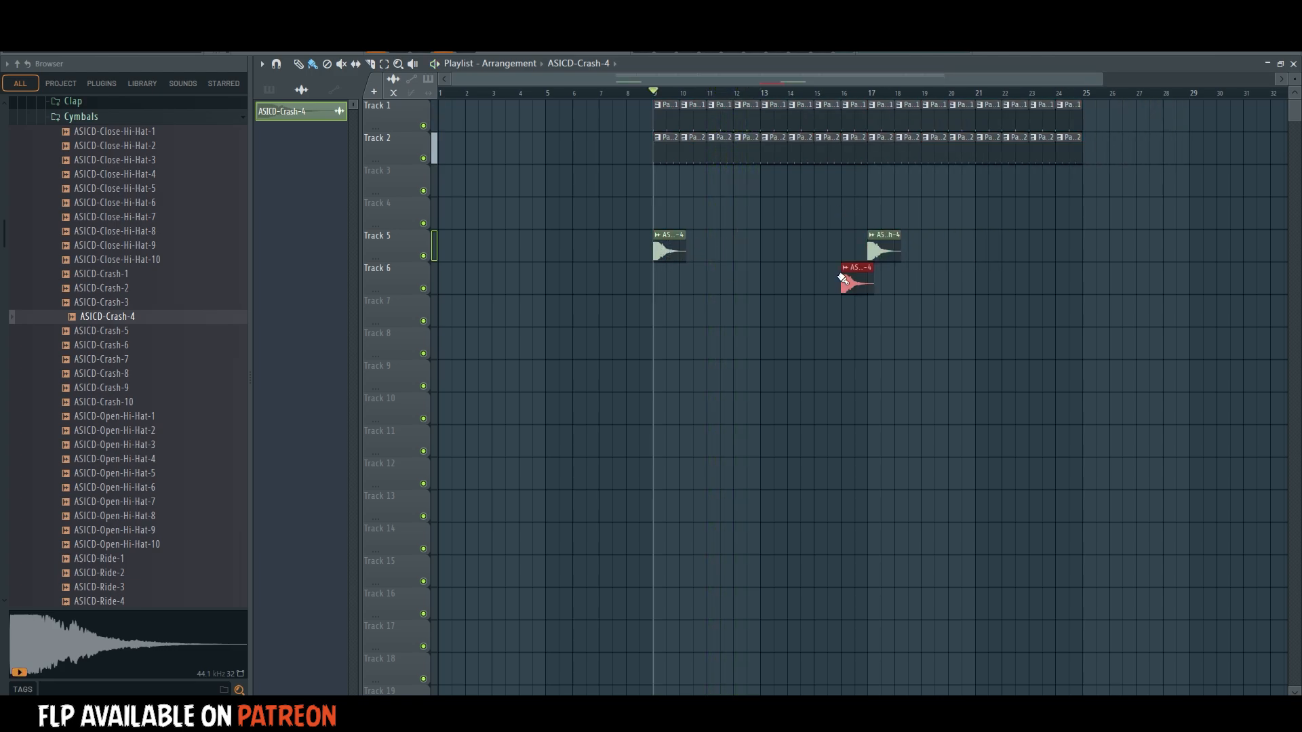
left_click(845, 267)
left_click(901, 407)
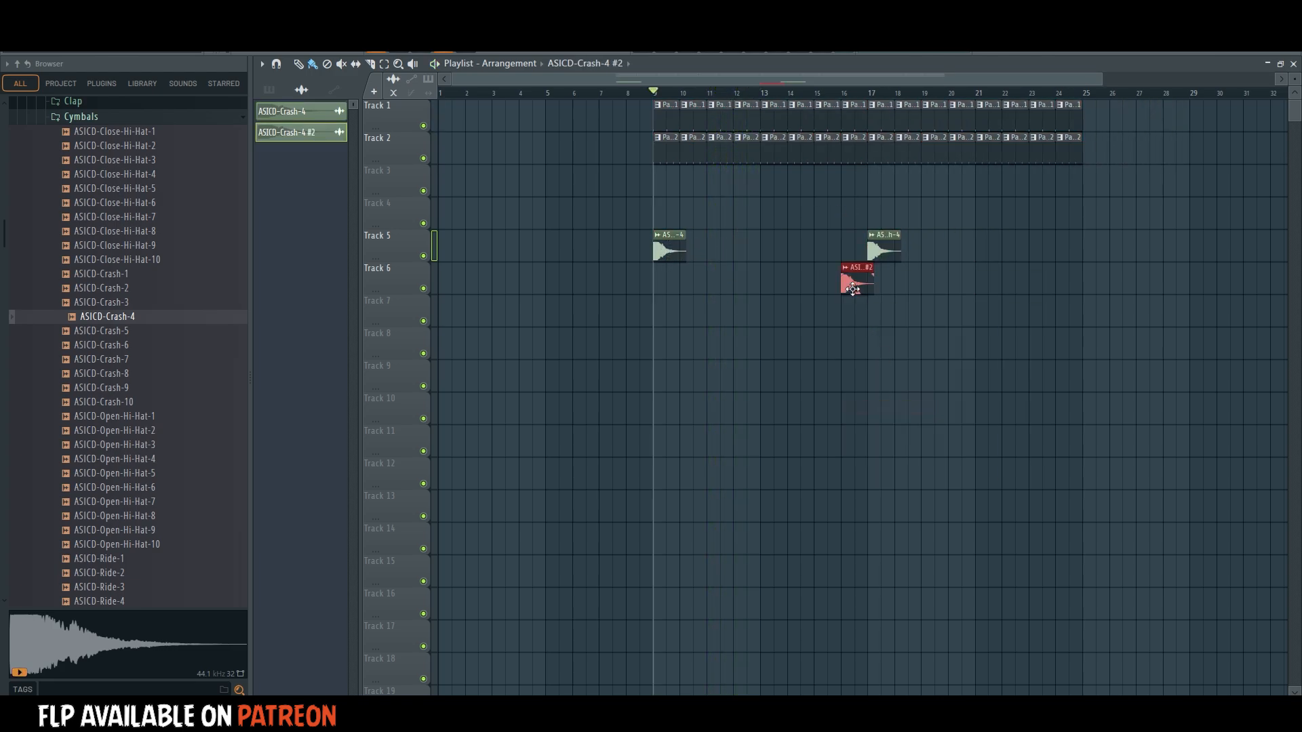
Reverse the ASICD-Crash-4 #2 sample and move its clip so it ends exactly at bar 17.
double_click(852, 289)
left_click(600, 408)
right_click(953, 363)
left_click_drag(857, 282, 800, 288)
scroll(877, 94, "up", 6)
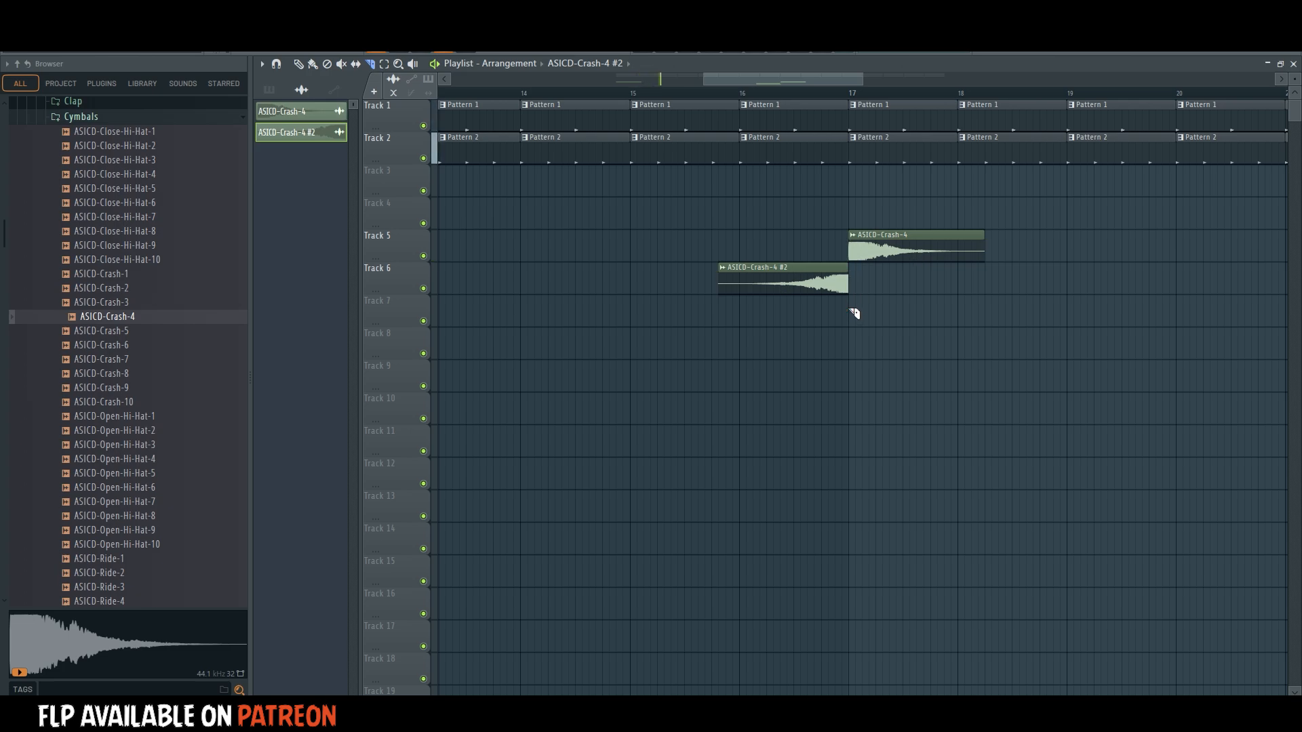
Name mixer track 5 CYMBALS and colour it red.
key("space")
scroll(754, 76, "down", 6)
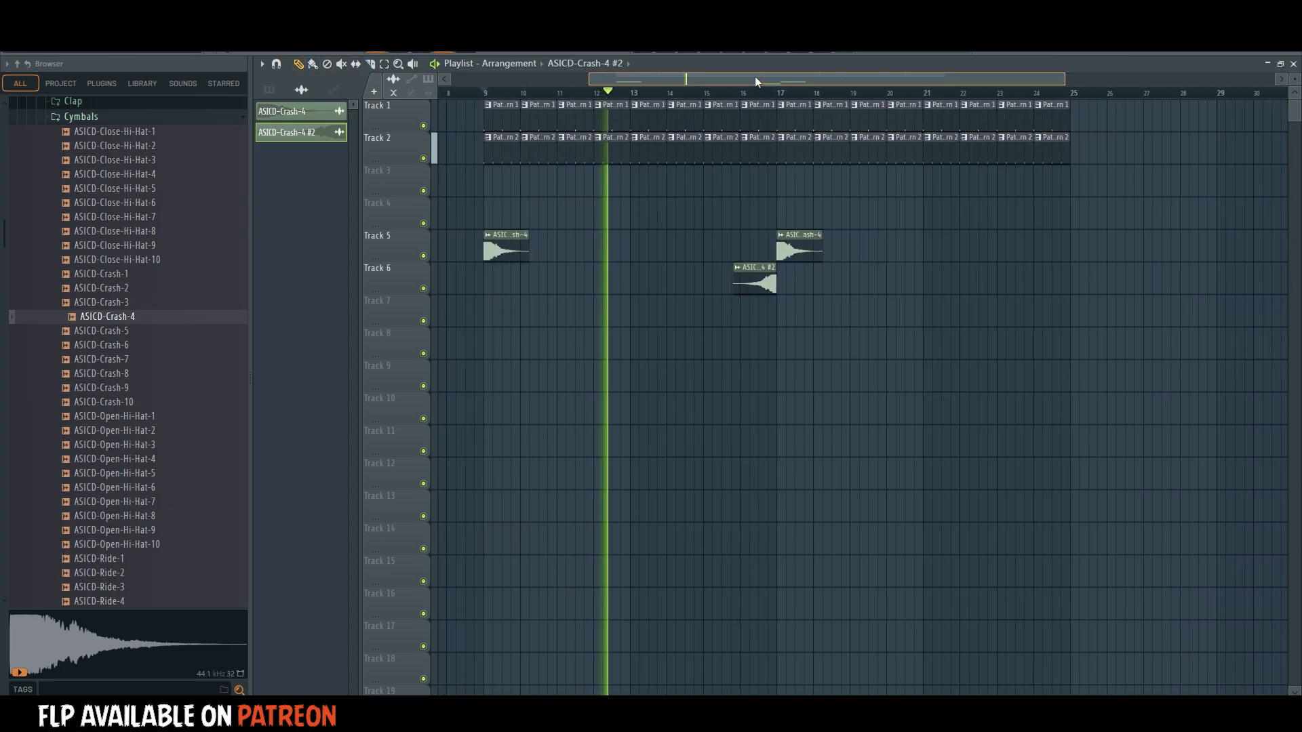
key("F9")
left_click(792, 274)
key("F2")
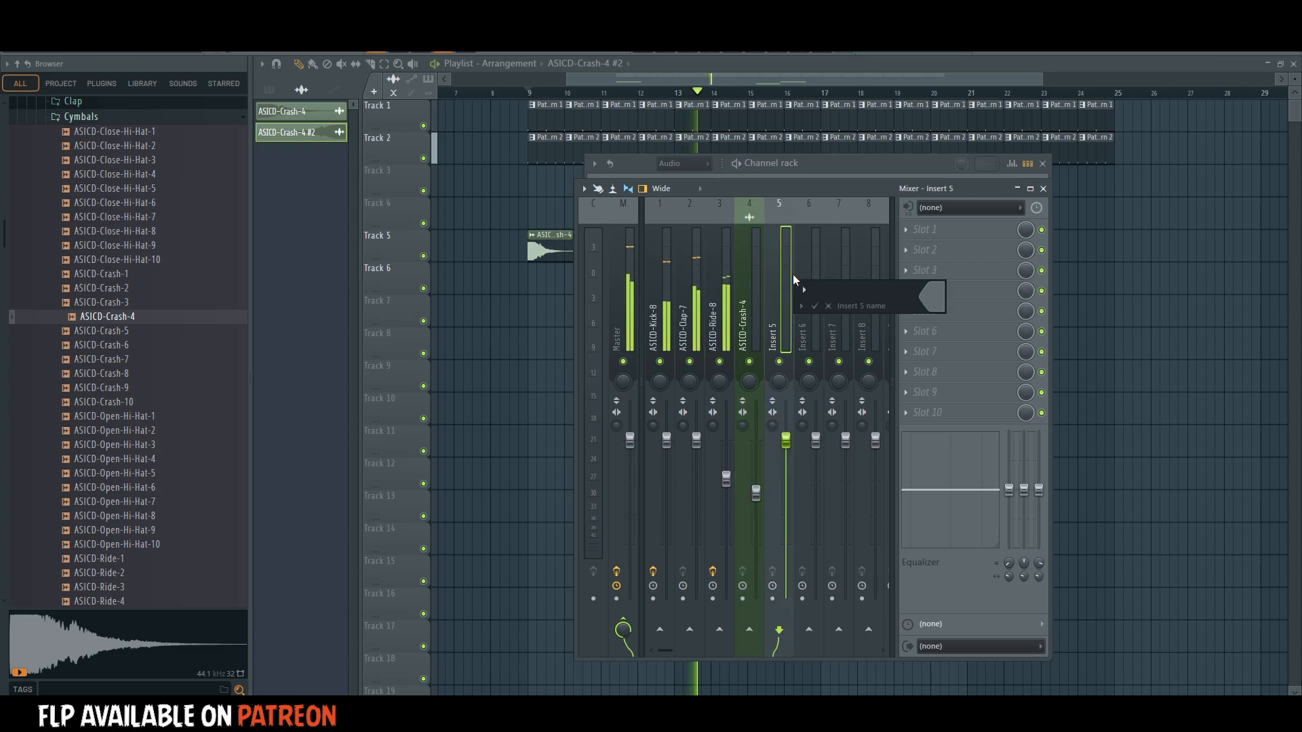
type("CYMBALS")
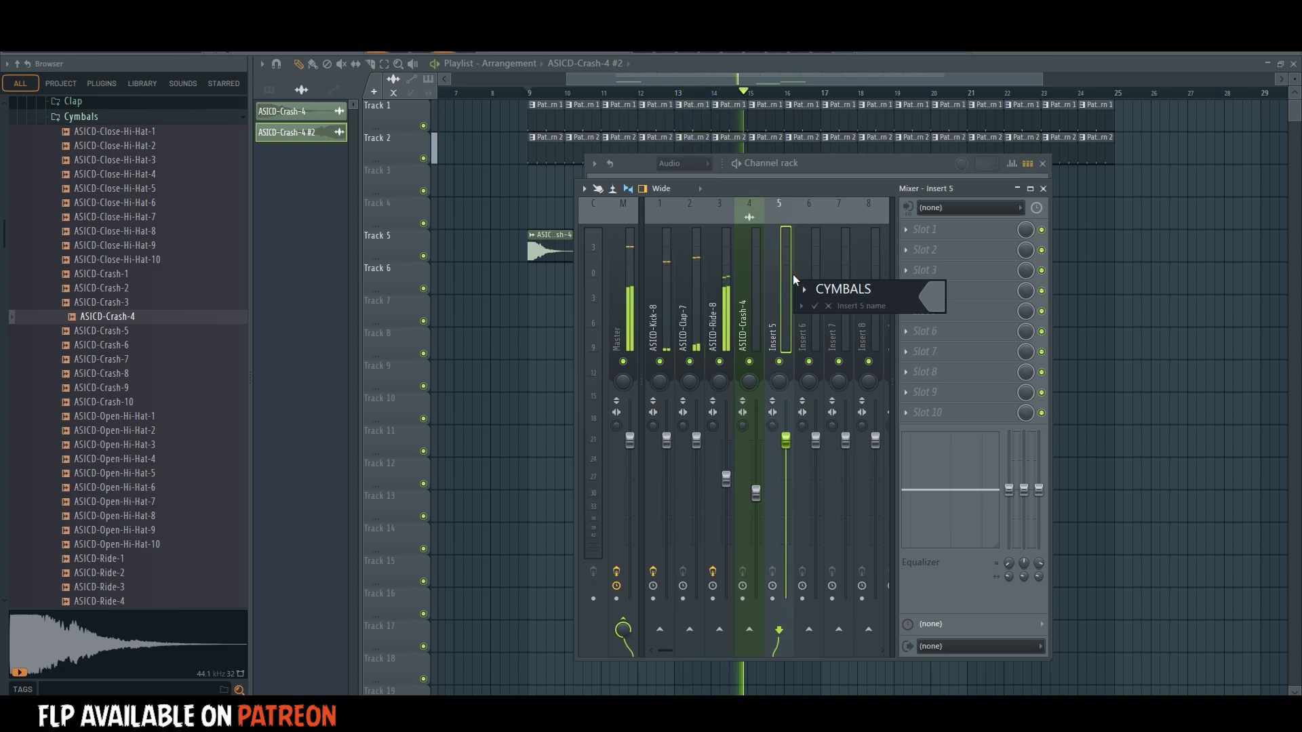
left_click(932, 296)
left_click(1029, 370)
key("Return")
key("Return")
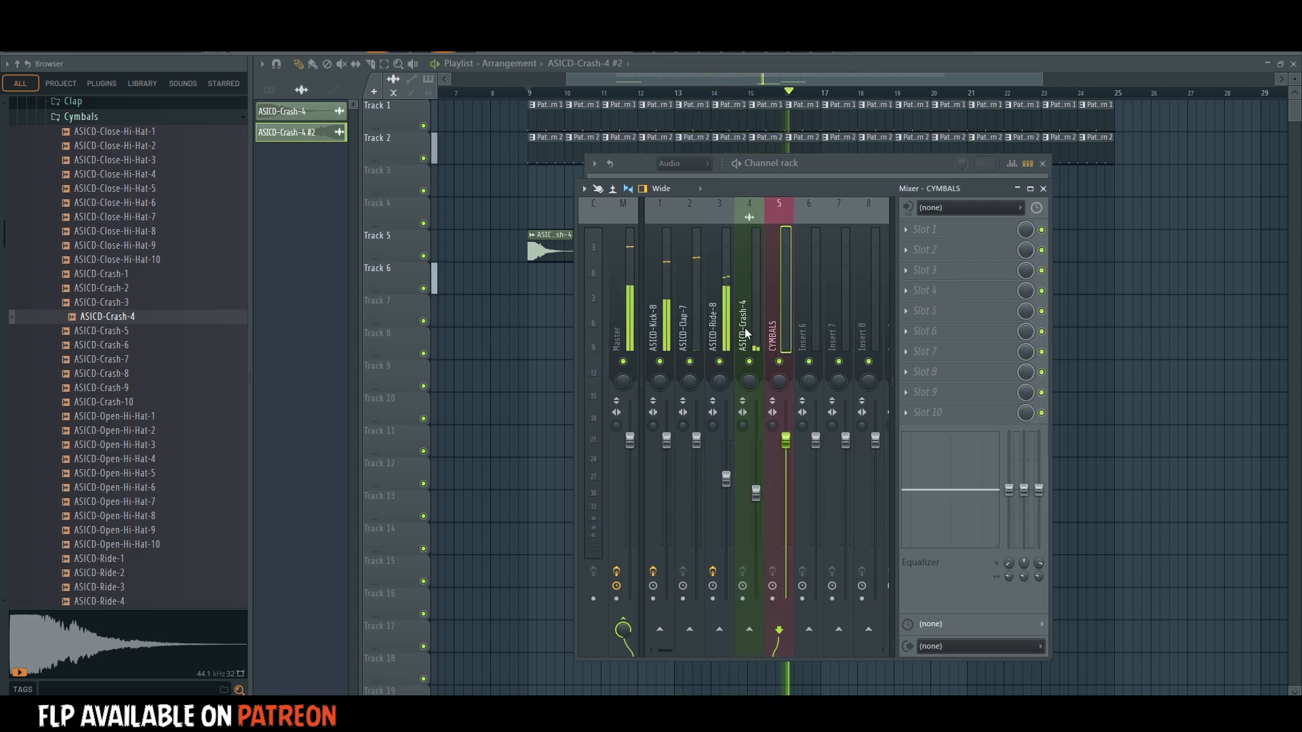
Route the ASICD-Crash-4 and ASICD-Ride-8 mixer tracks to CYMBALS only, removing their sends to the Master.
left_click(749, 335)
left_click(625, 620)
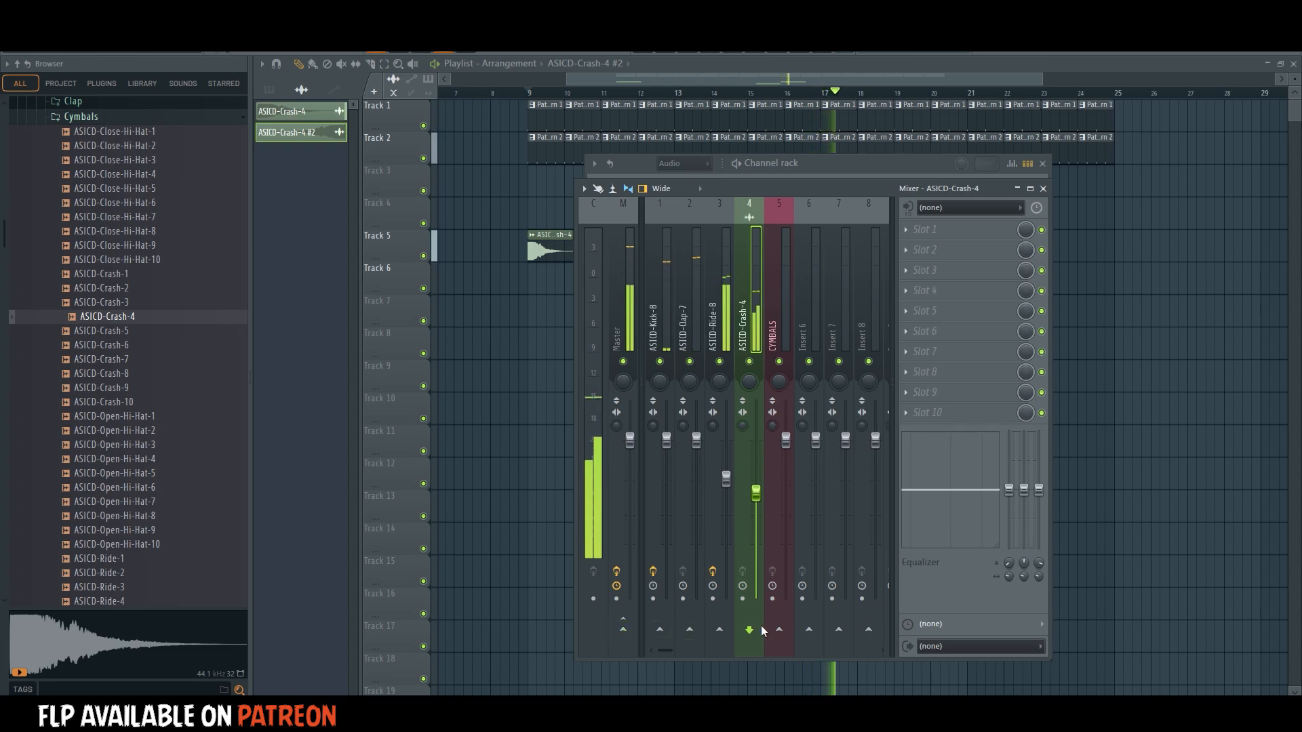
left_click(778, 629)
left_click(709, 381)
left_click(622, 622)
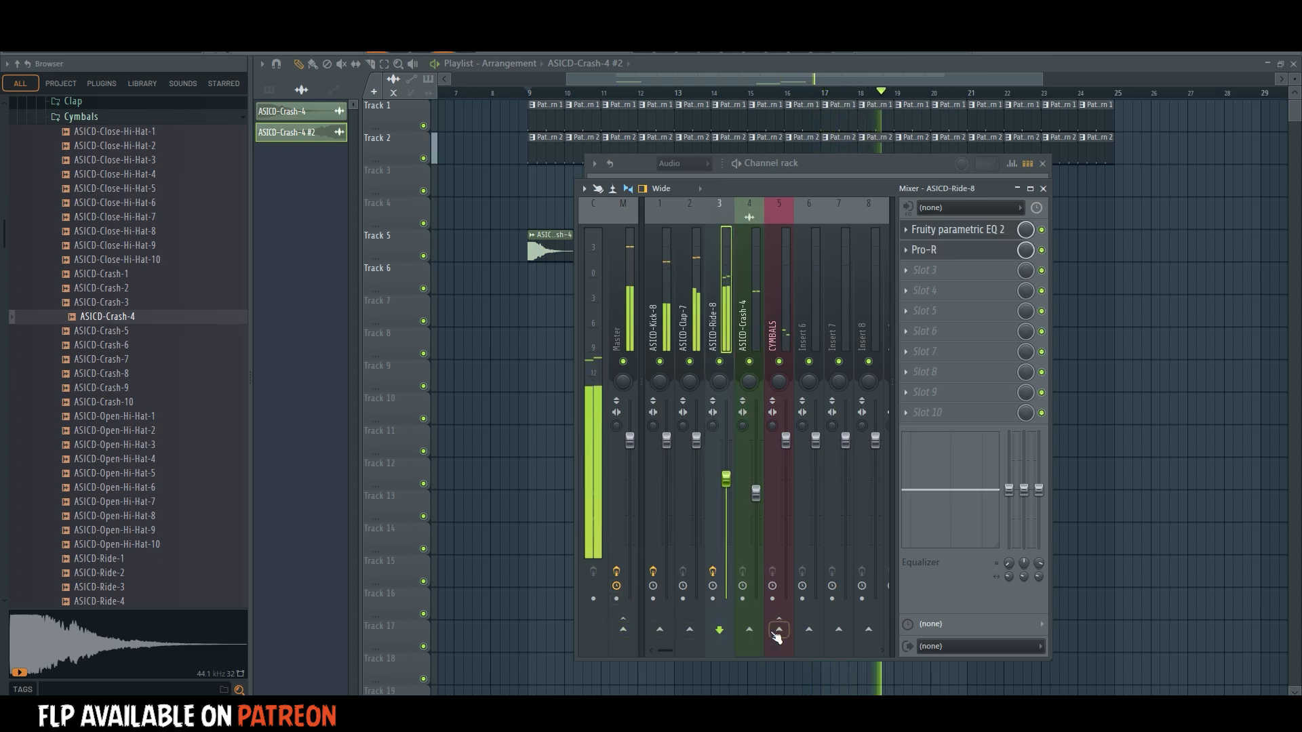
left_click(779, 629)
Lower the CYMBALS track's fader and play the arrangement from bar 9.
left_click(788, 313)
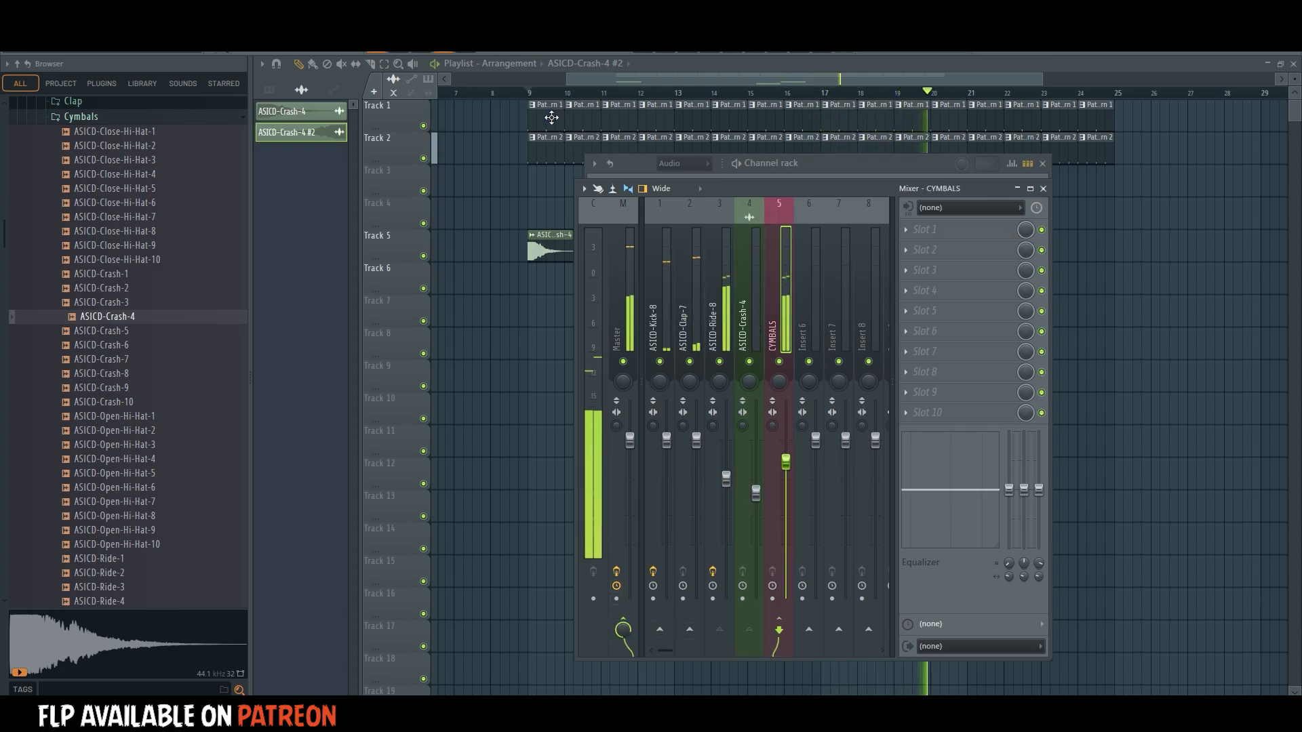
left_click(531, 93)
scroll(535, 105, "up", 1)
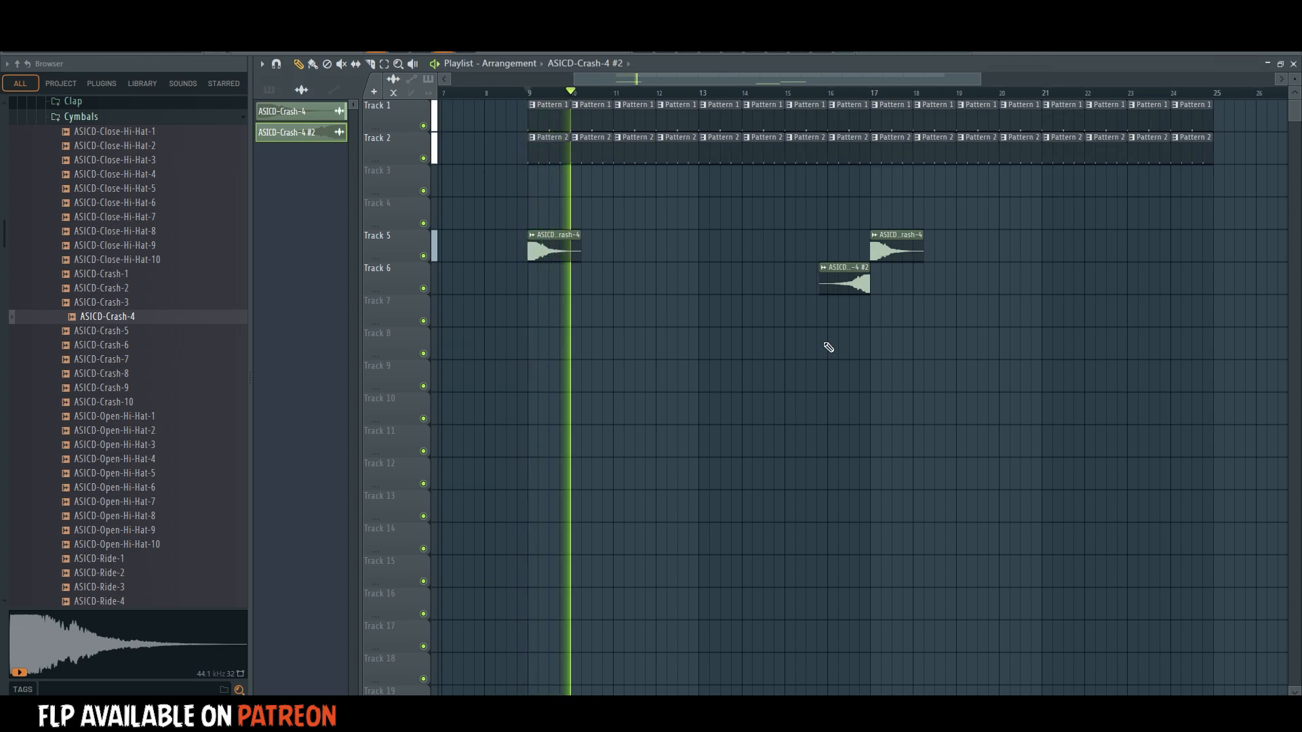
Trim the start of the reversed crash clip on Track 6 with a fade-in, and play back the transition into bar 17.
key("space")
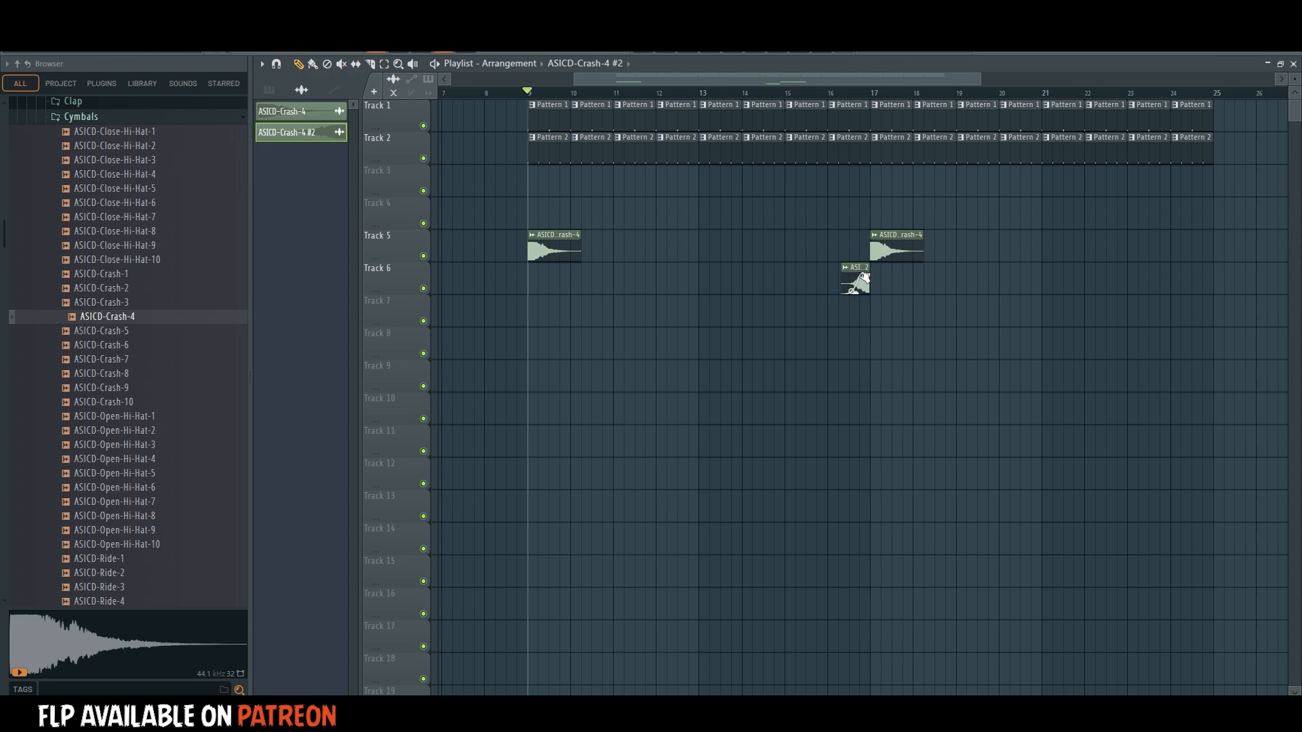
left_click(848, 91)
key("space")
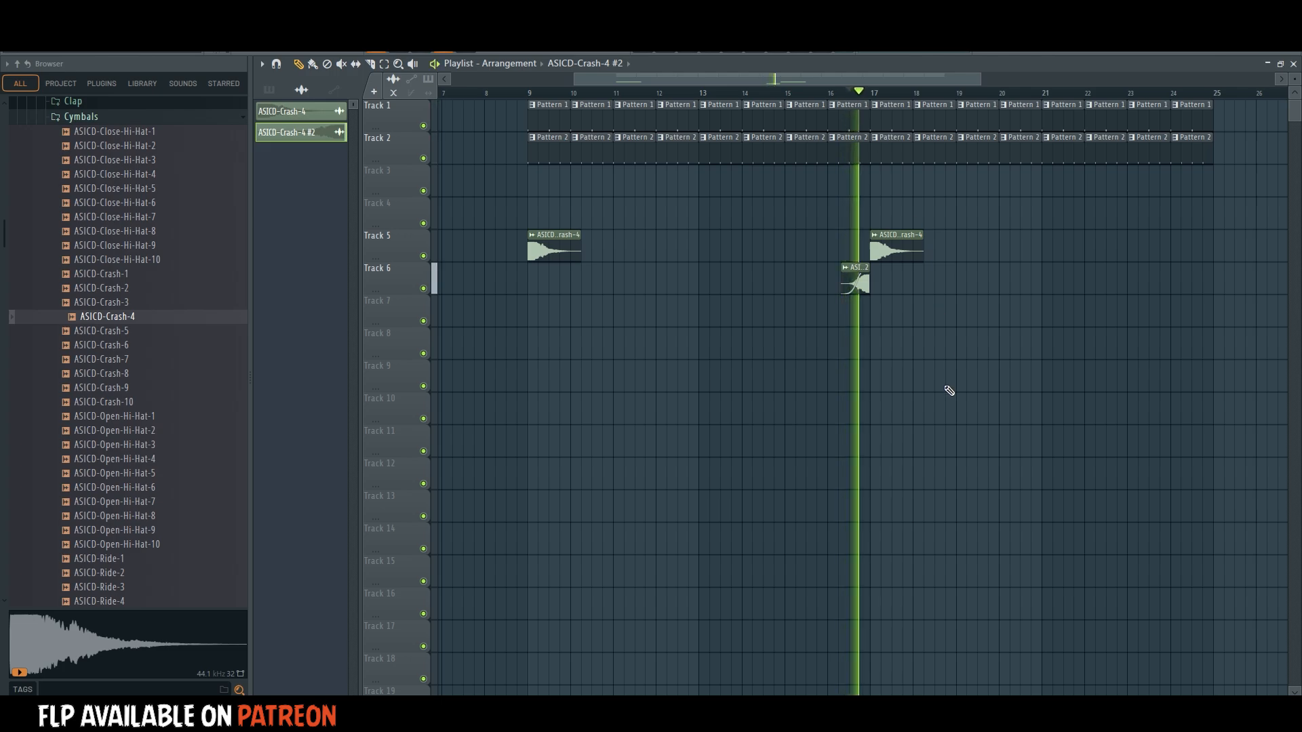
key("space")
left_click(29, 76)
key("space")
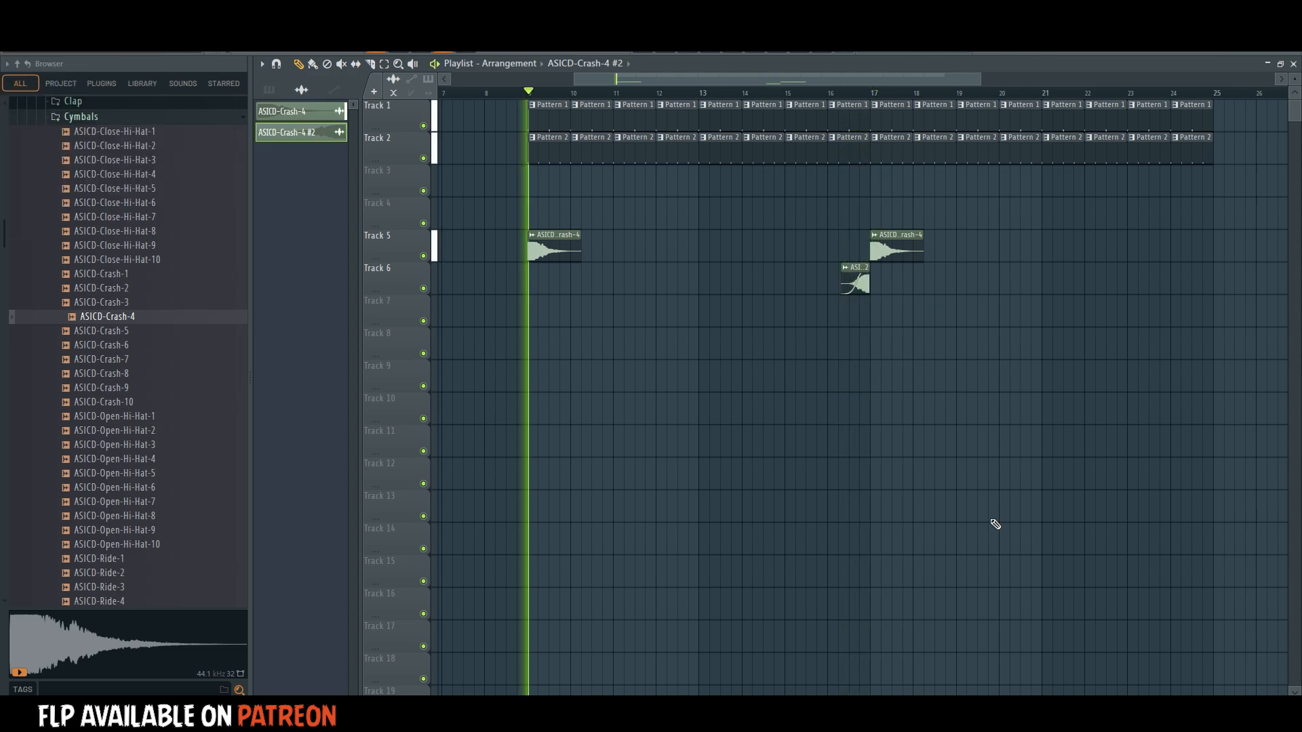
Audition the Cymbals loops in the Drum Loops folder of IMPERIAL Drums.
scroll(108, 306, "up", 4)
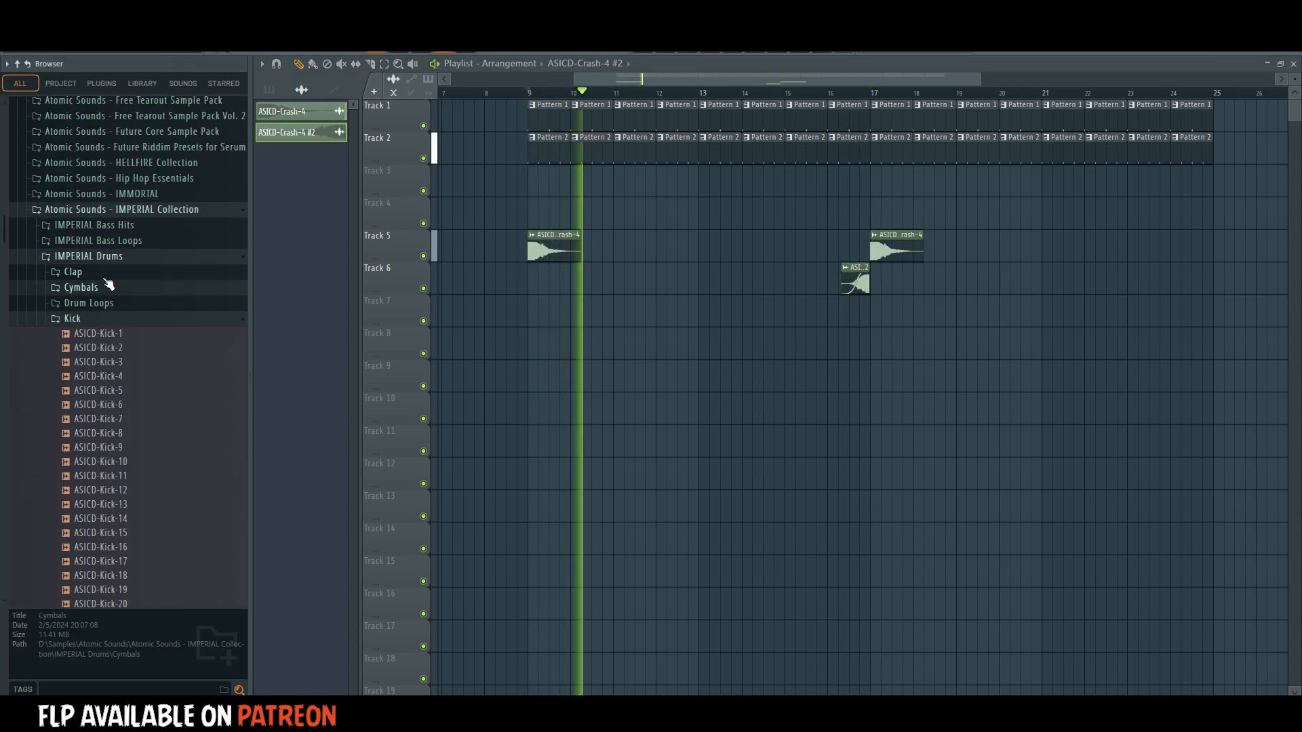
left_click(102, 289)
key("space")
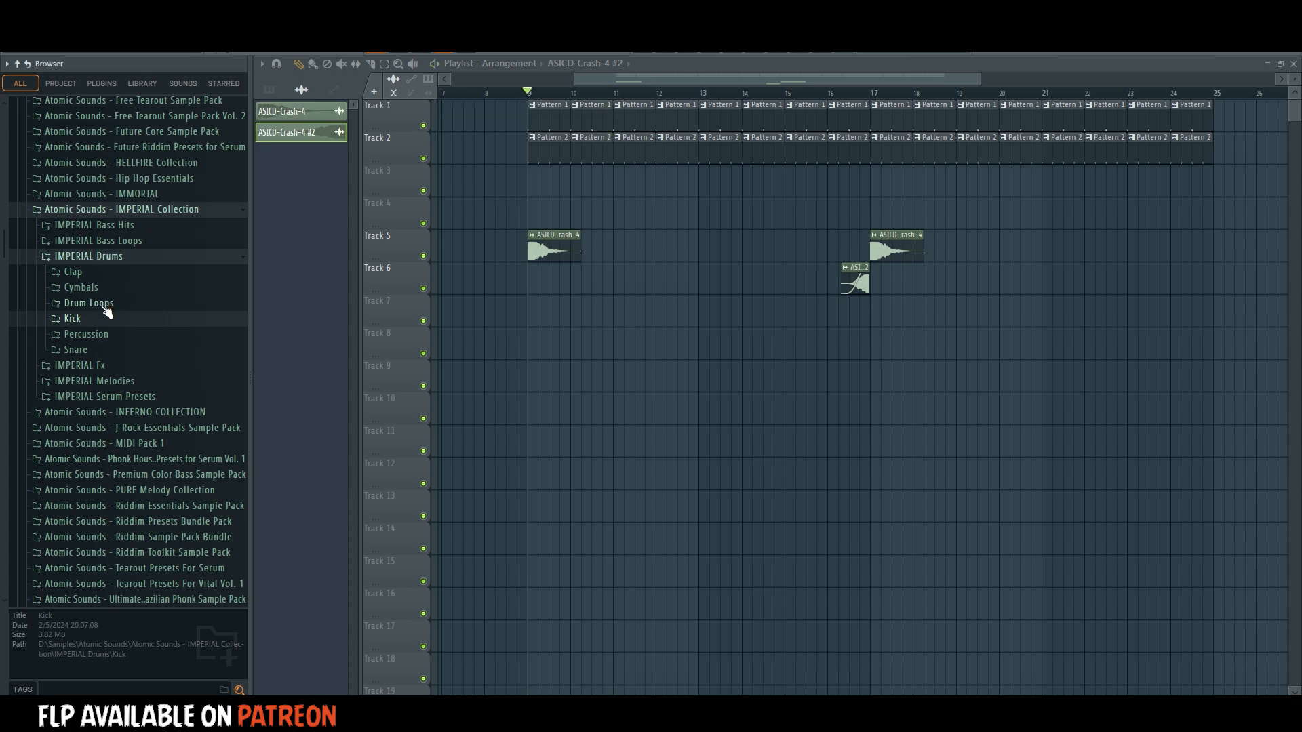
left_click(106, 306)
left_click(112, 332)
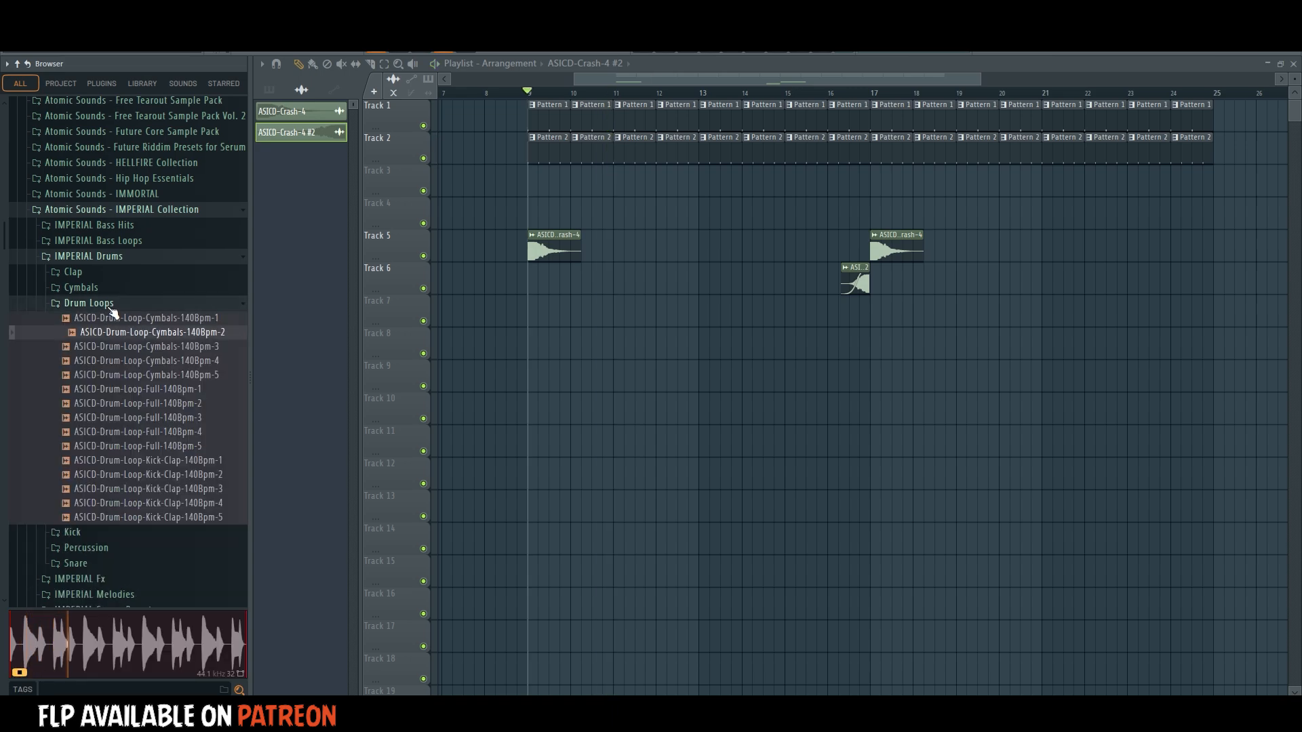
left_click(120, 320)
left_click(129, 376)
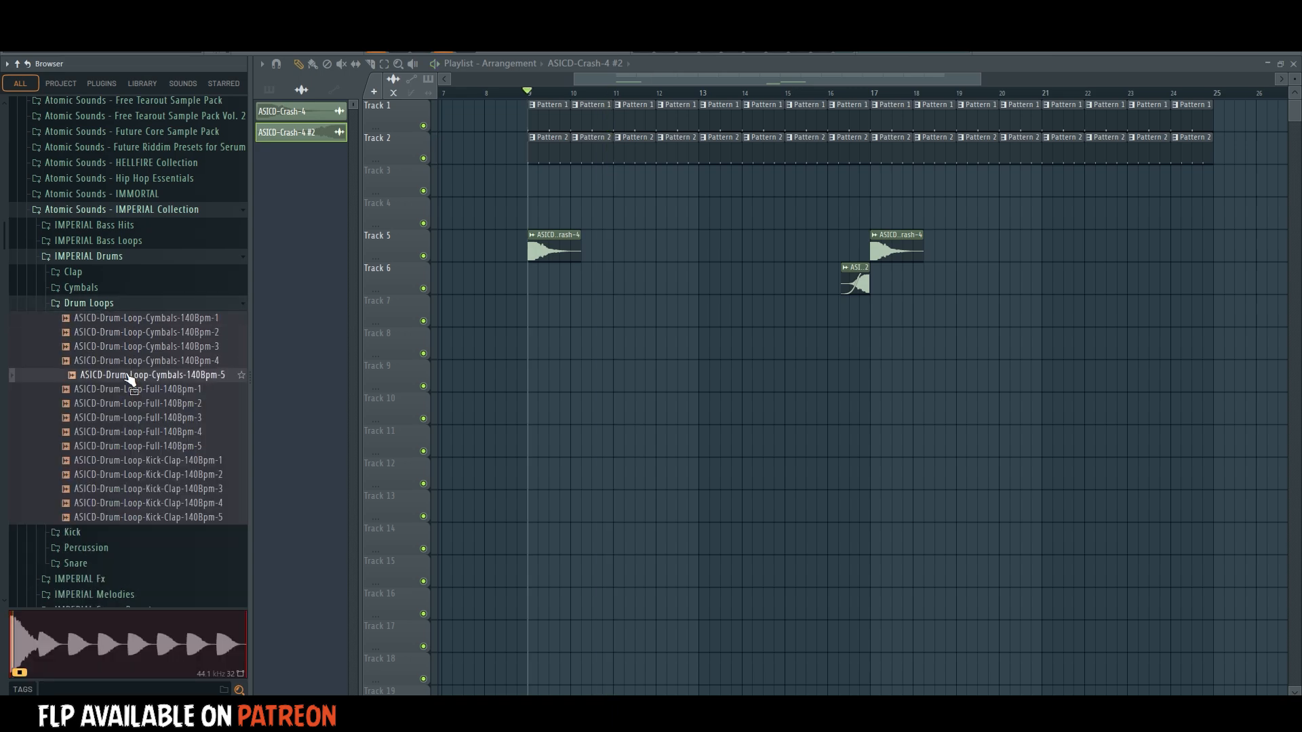
left_click(129, 365)
left_click(144, 349)
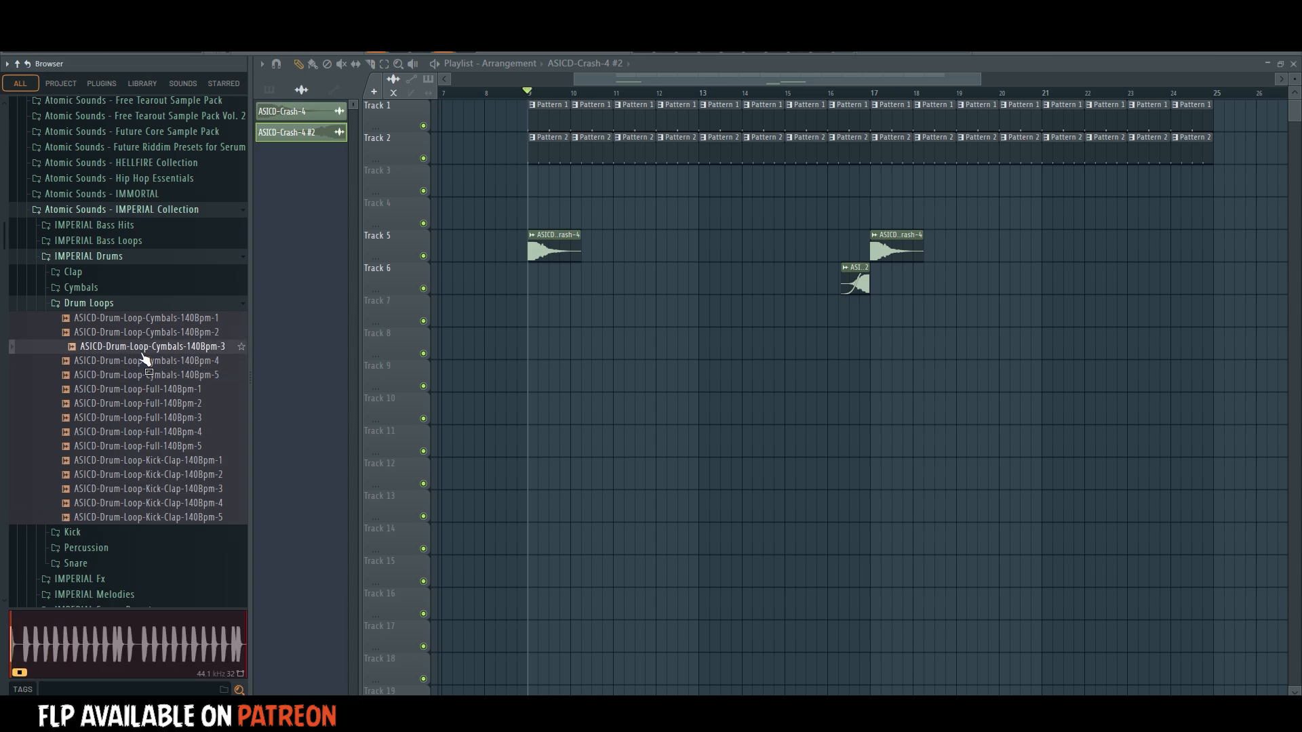
left_click(150, 335)
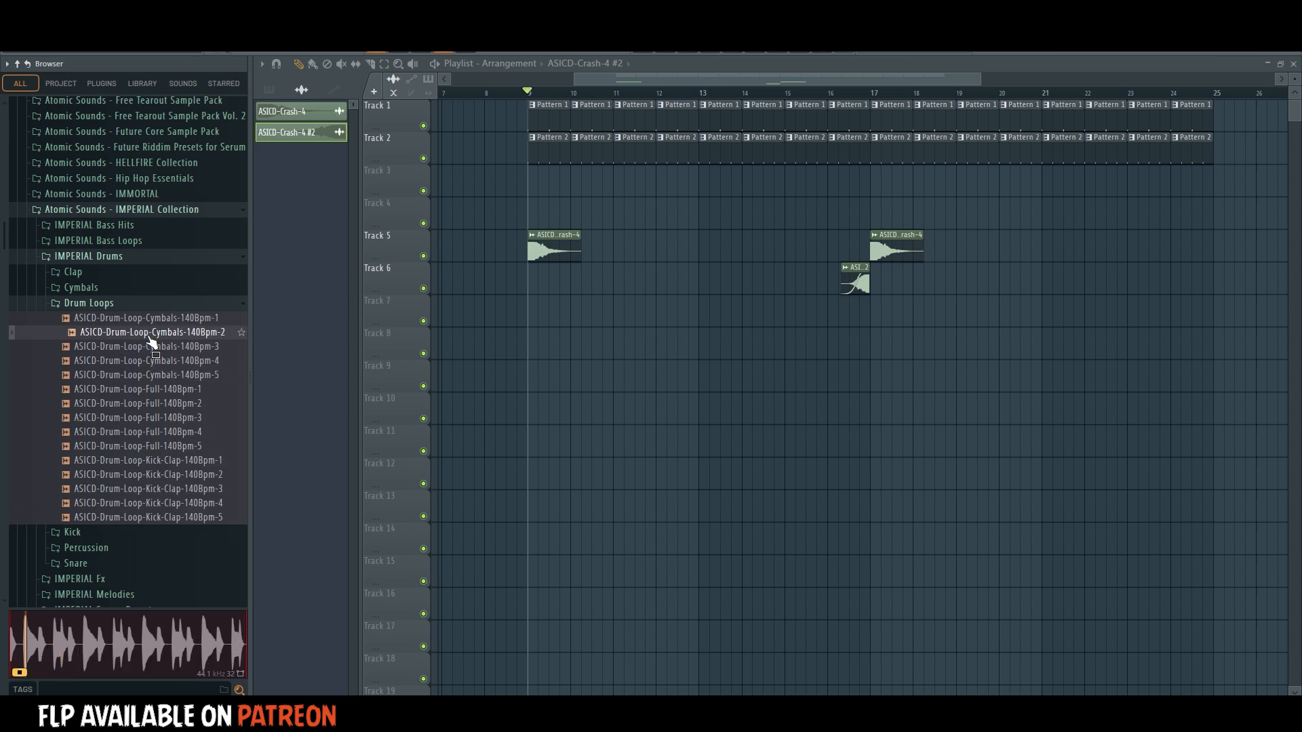
Place ASICD-Drum-Loop-Cymbals-140Bpm-2 on Track 3 at bar 9 and time-stretch it to span four bars.
left_click_drag(152, 342, 532, 177)
double_click(535, 184)
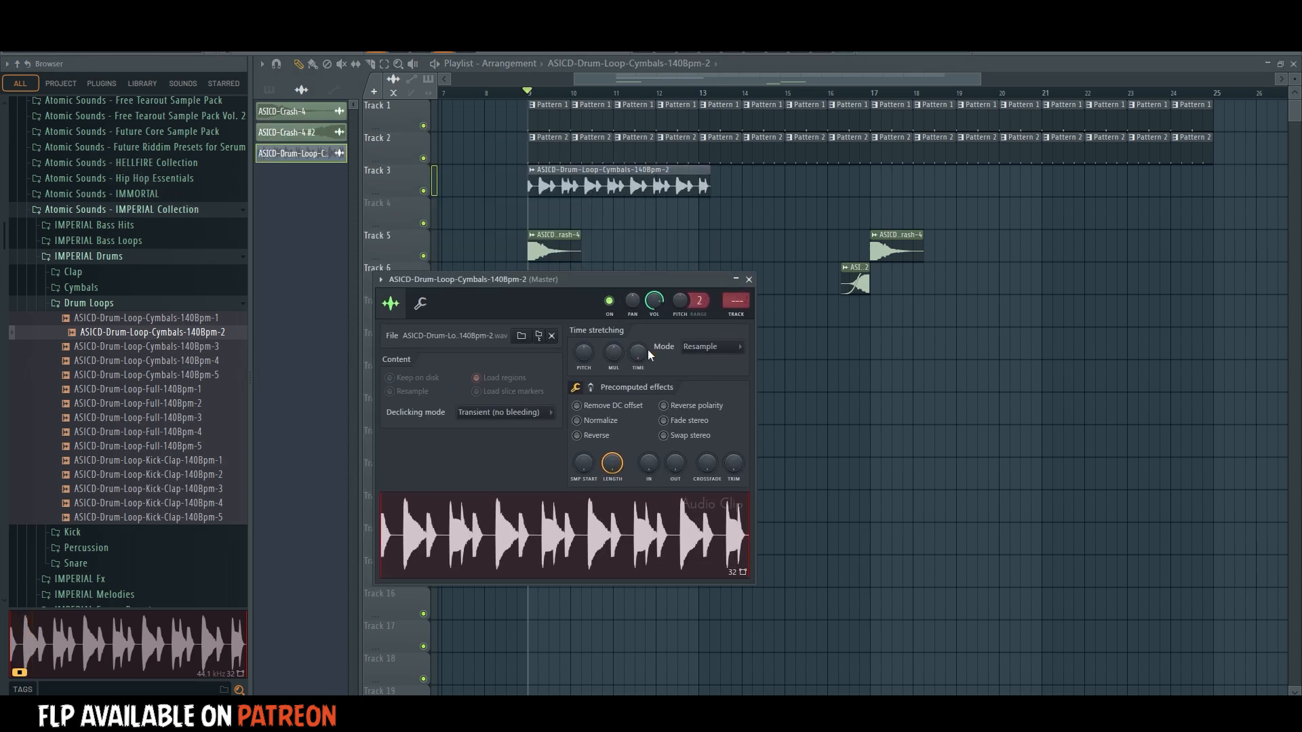
left_click_drag(638, 353, 638, 366)
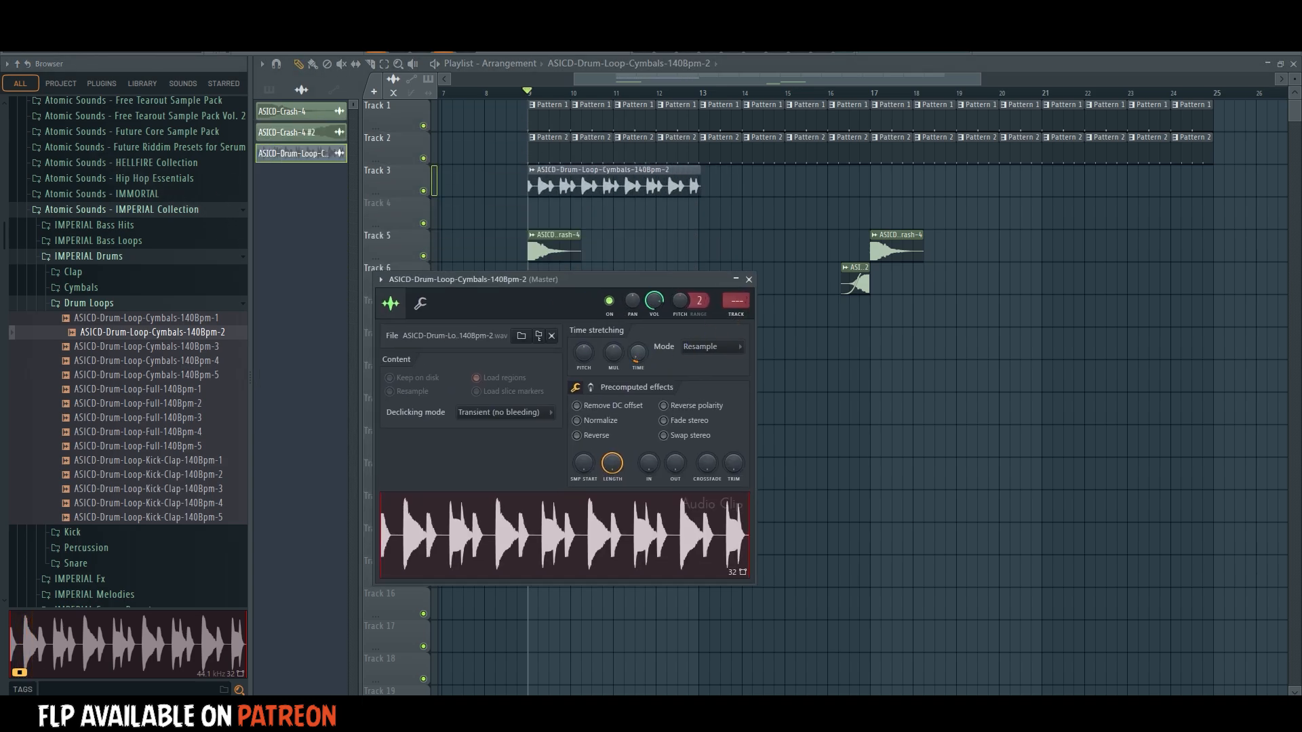
Assign the cymbal loop to mixer track 6 routed only to CYMBALS, and lower its fader during playback.
left_click(736, 301)
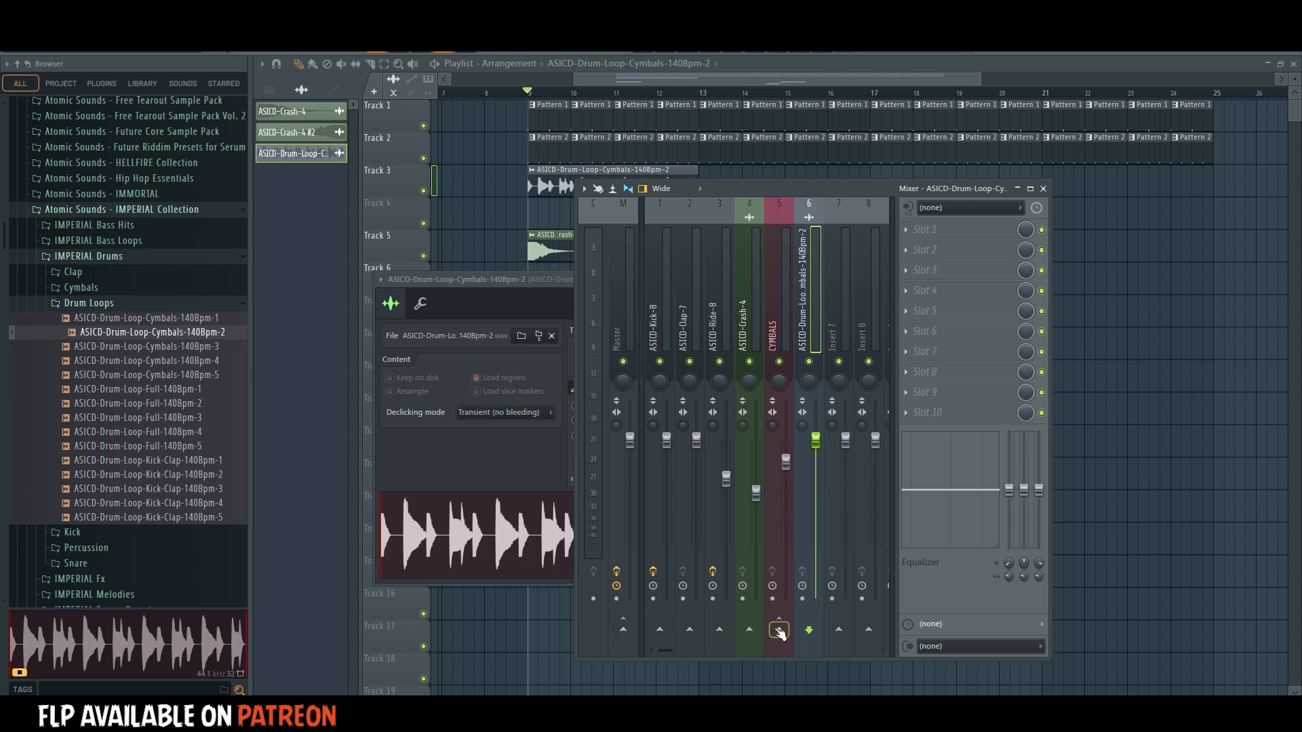
left_click_drag(515, 281, 514, 275)
key("space")
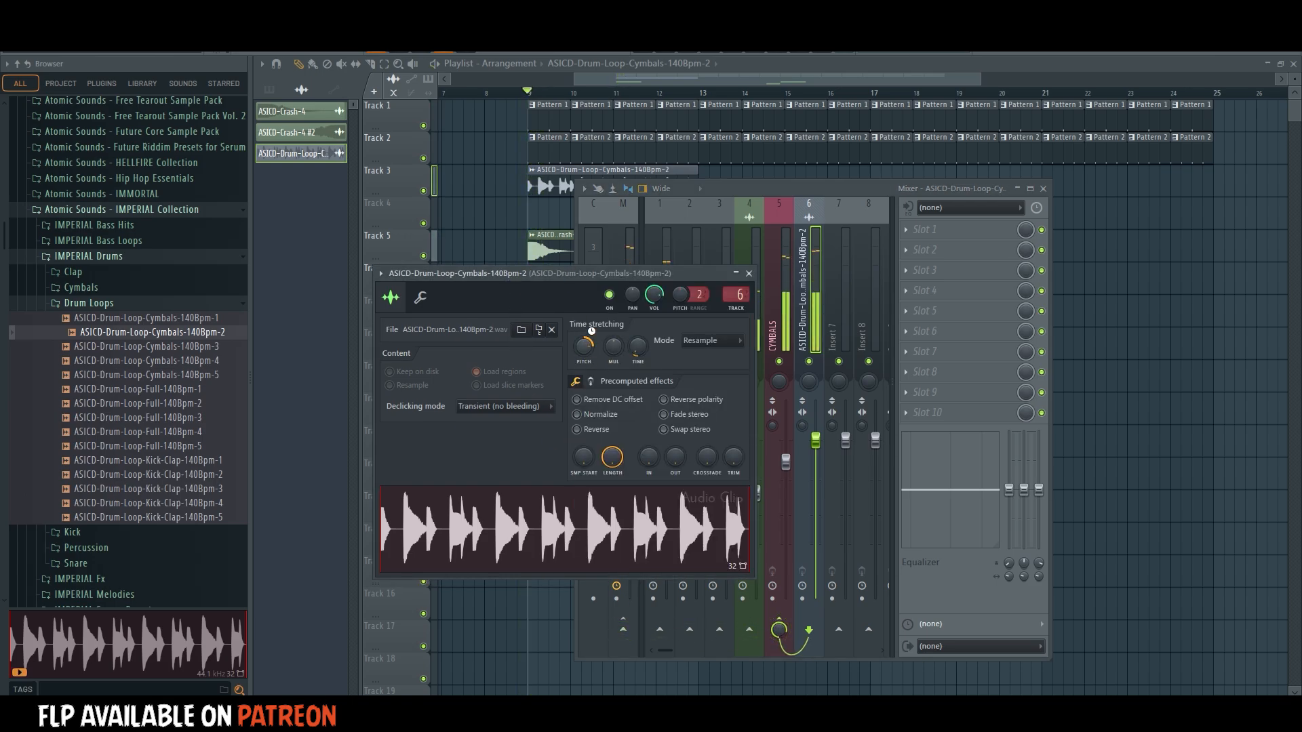
left_click_drag(815, 441, 815, 502)
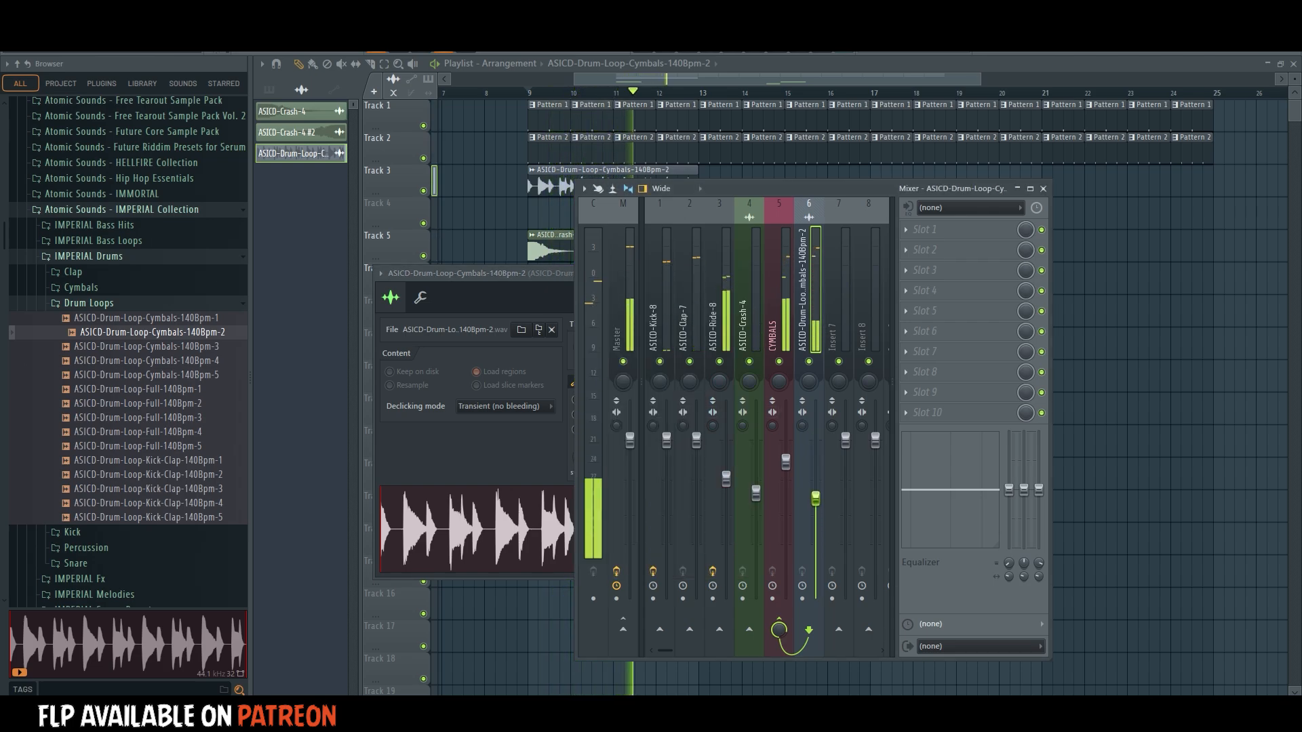
key("F12")
Repeat the cymbal loop on Track 3 through to bar 25 while playing the arrangement.
left_click(705, 177)
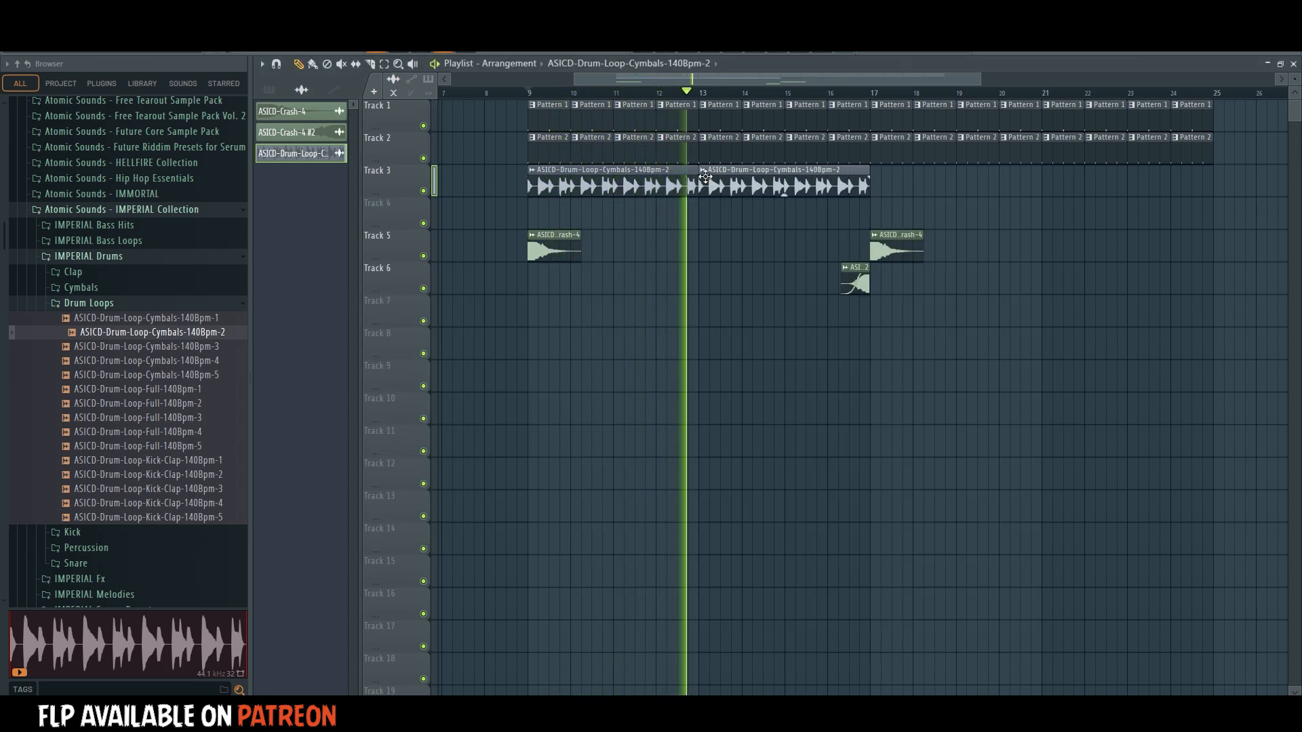
key("space")
key("space")
left_click(318, 64)
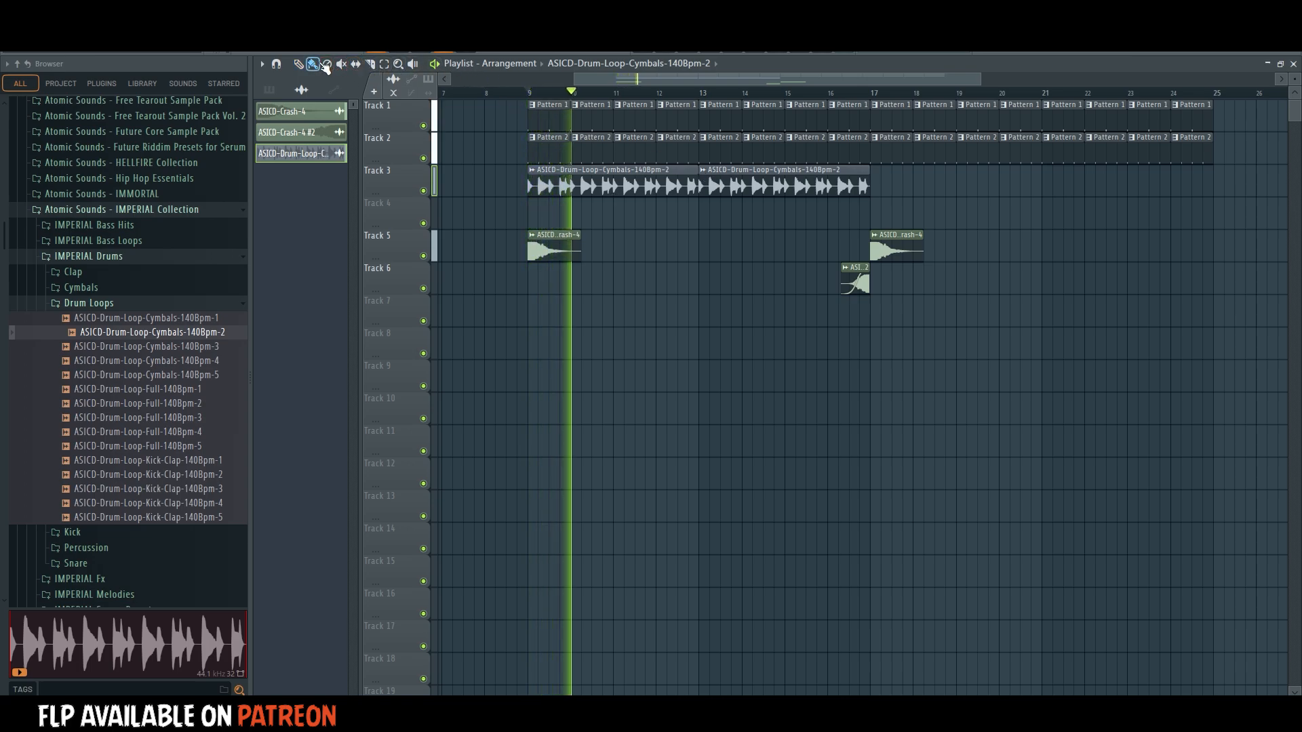
left_click_drag(877, 181, 1054, 187)
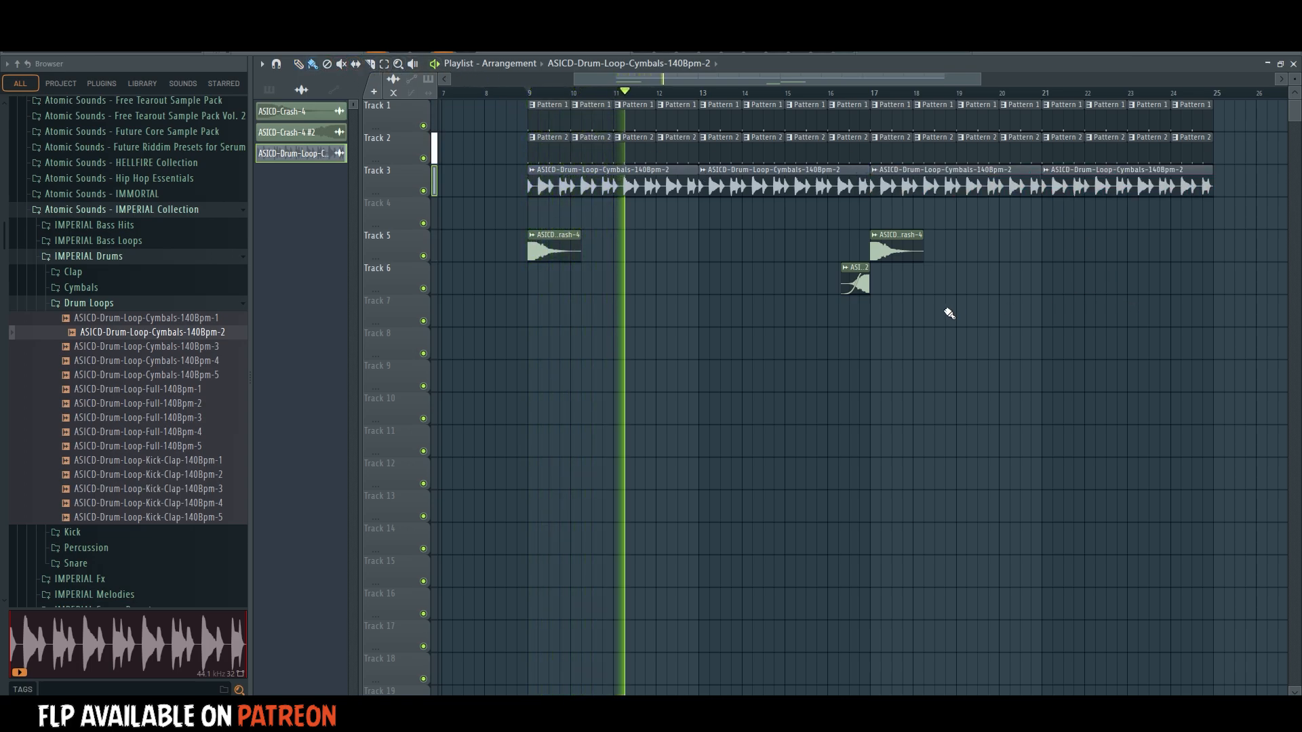
Move the crash clips and the reversed crash clip up together onto Track 4.
left_click_drag(1005, 233, 532, 294)
left_click_drag(548, 237, 548, 203)
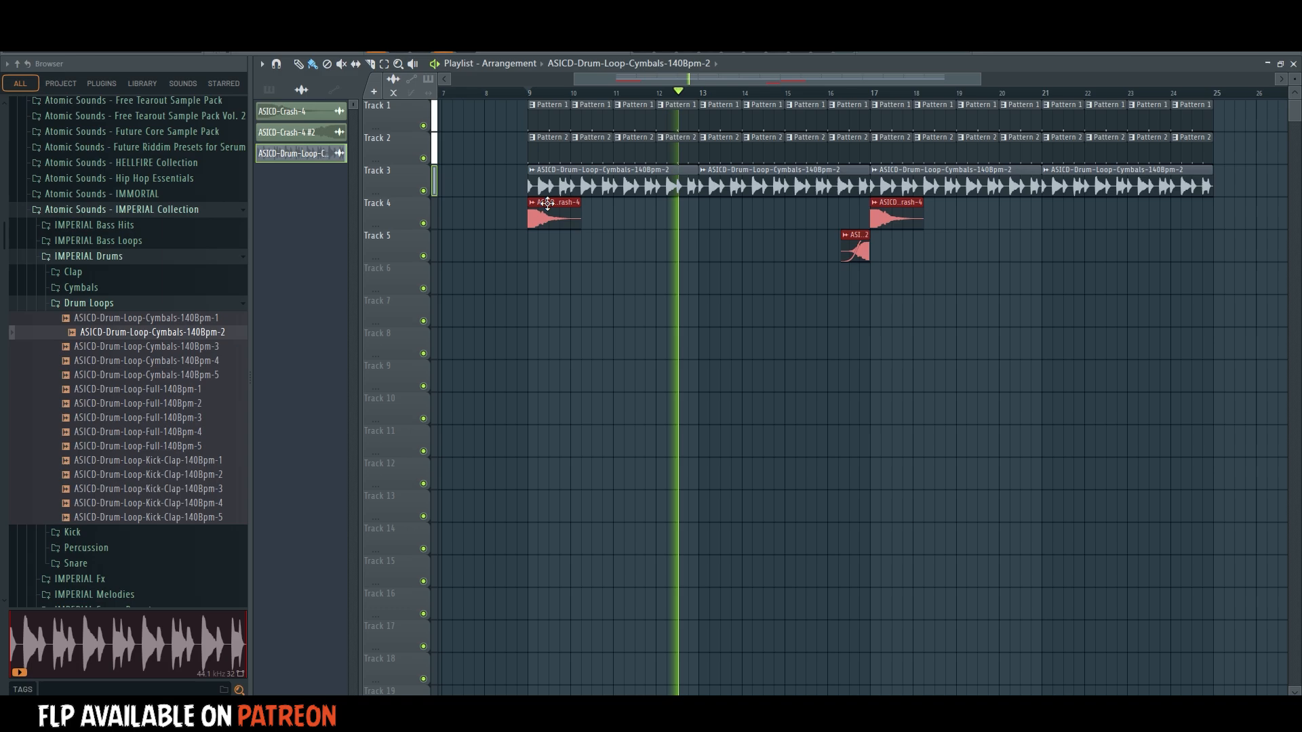
left_click(876, 259, "ctrl")
left_click_drag(857, 253, 855, 223)
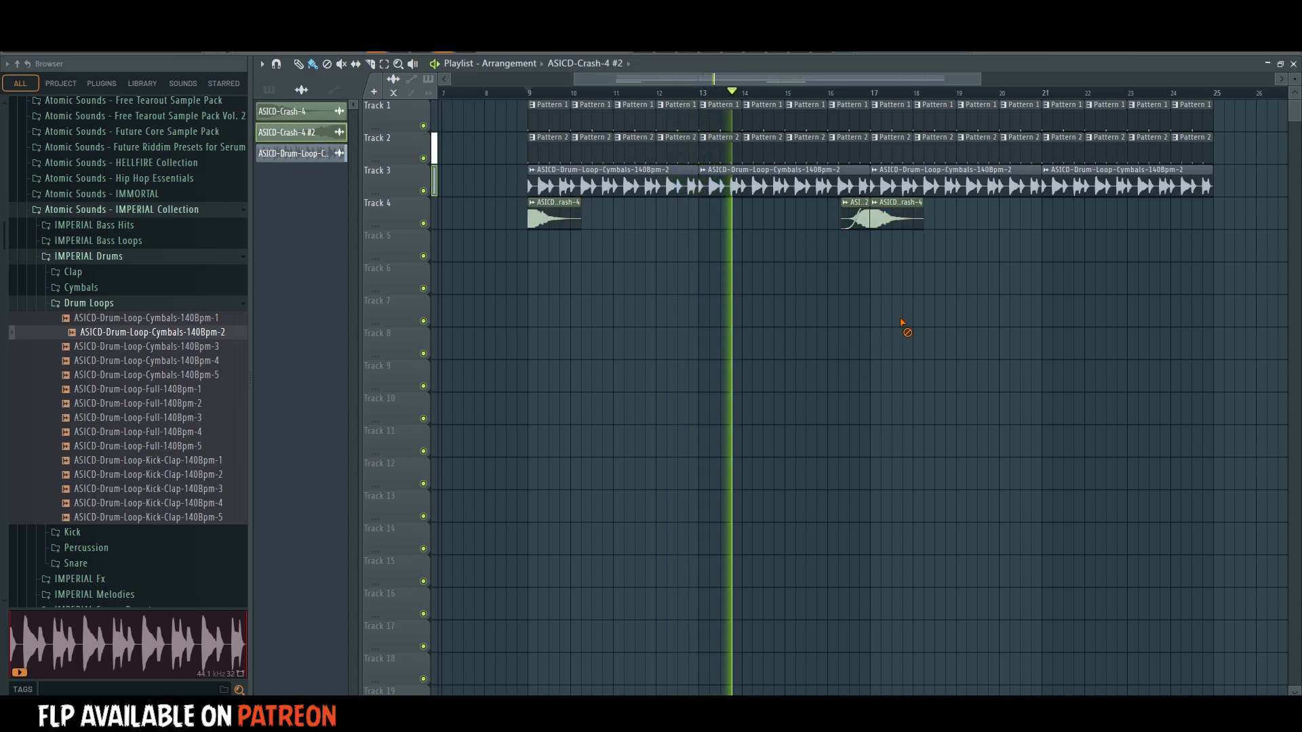
Shorten the Pattern 2 and cymbal loop clips before bars 17 and 25, repeat the reversed crash leading into bar 25, and save the project.
left_click_drag(869, 139, 858, 169)
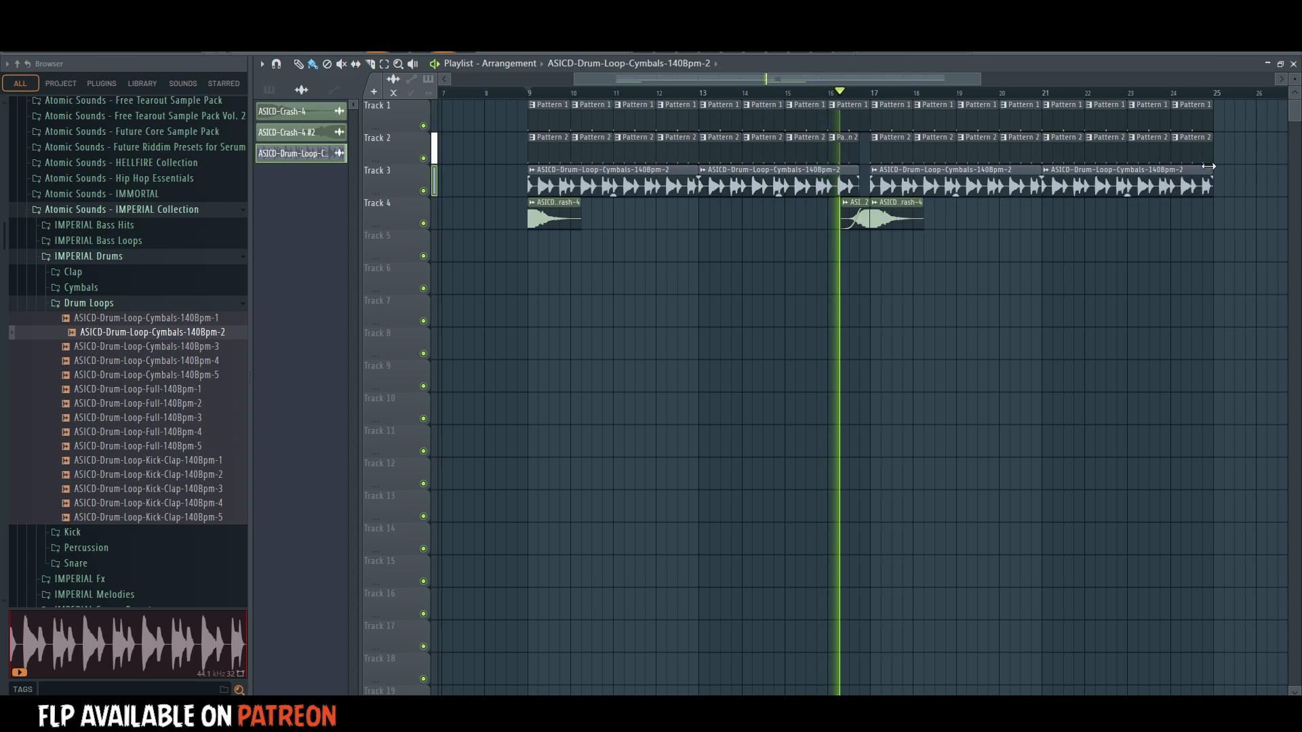
left_click_drag(1208, 166, 1192, 140)
left_click_drag(845, 310, 1228, 214)
key("space")
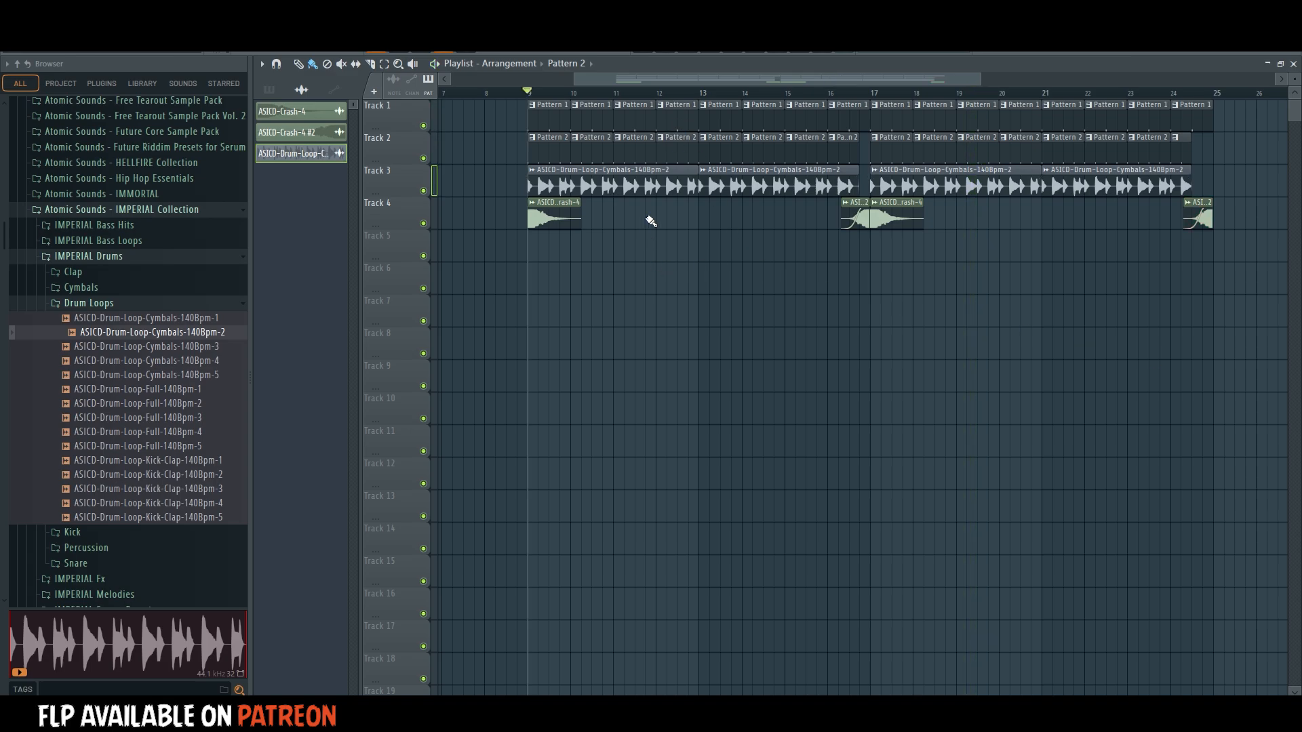
key("ctrl+s")
Load Fruity Balance into slot 1 of the CYMBALS mixer track.
left_click(730, 54)
left_click(925, 229)
mouse_move(949, 246)
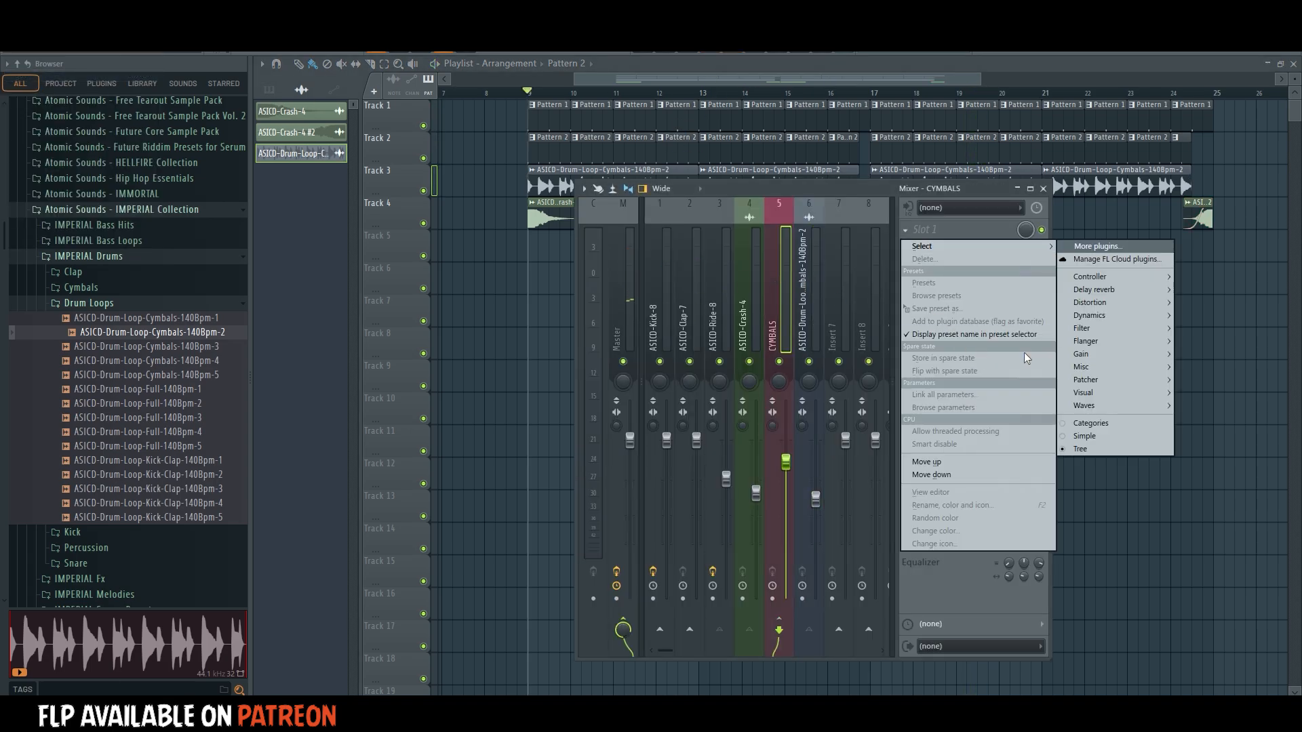
mouse_move(1089, 354)
left_click(1214, 354)
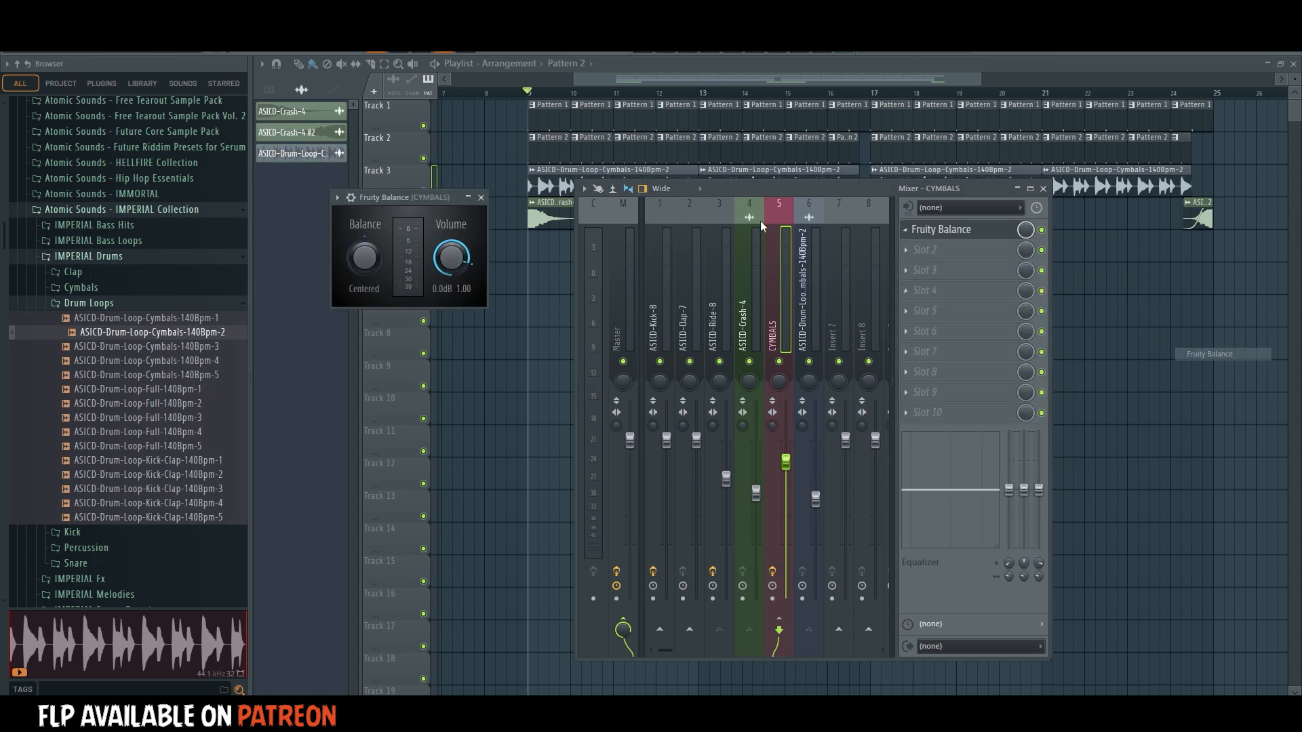
Select a one-step range at bar 9 and create an automation clip for the CYMBALS Fruity Balance volume.
scroll(532, 96, "up", 6)
left_click_drag(532, 95, 565, 93)
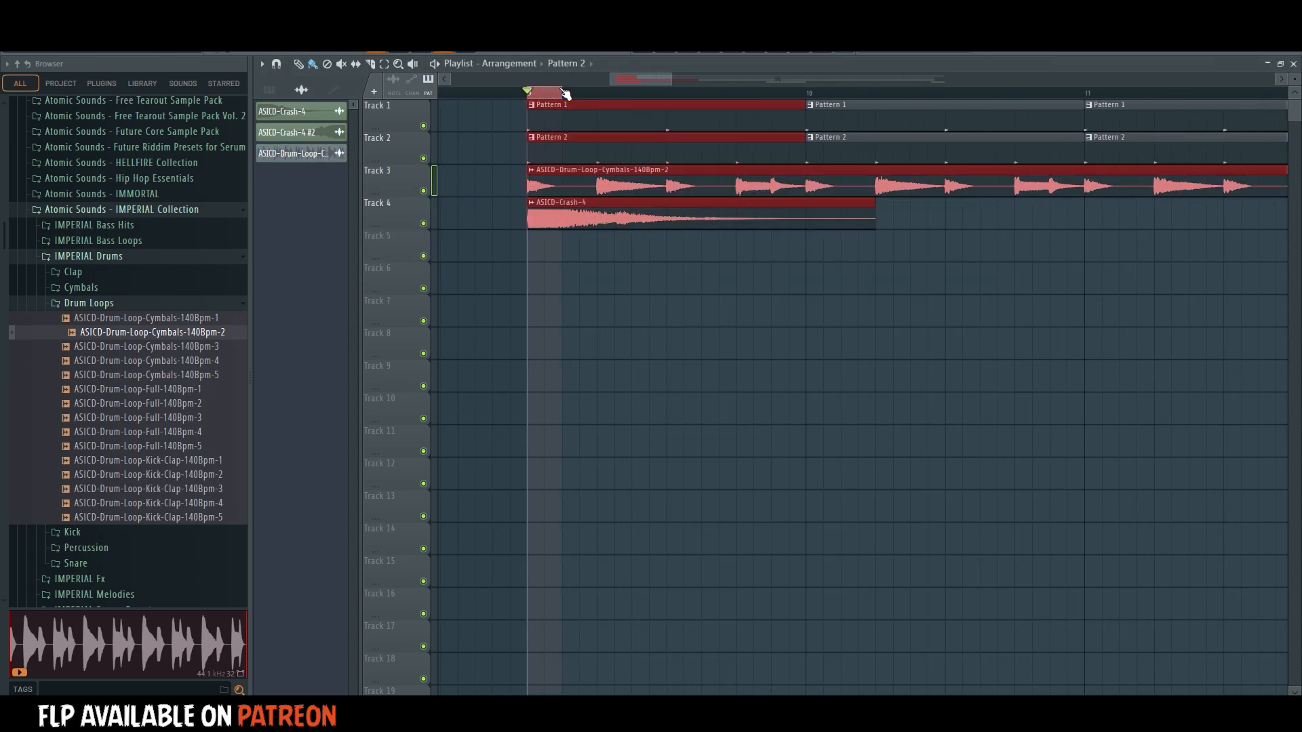
left_click(707, 53)
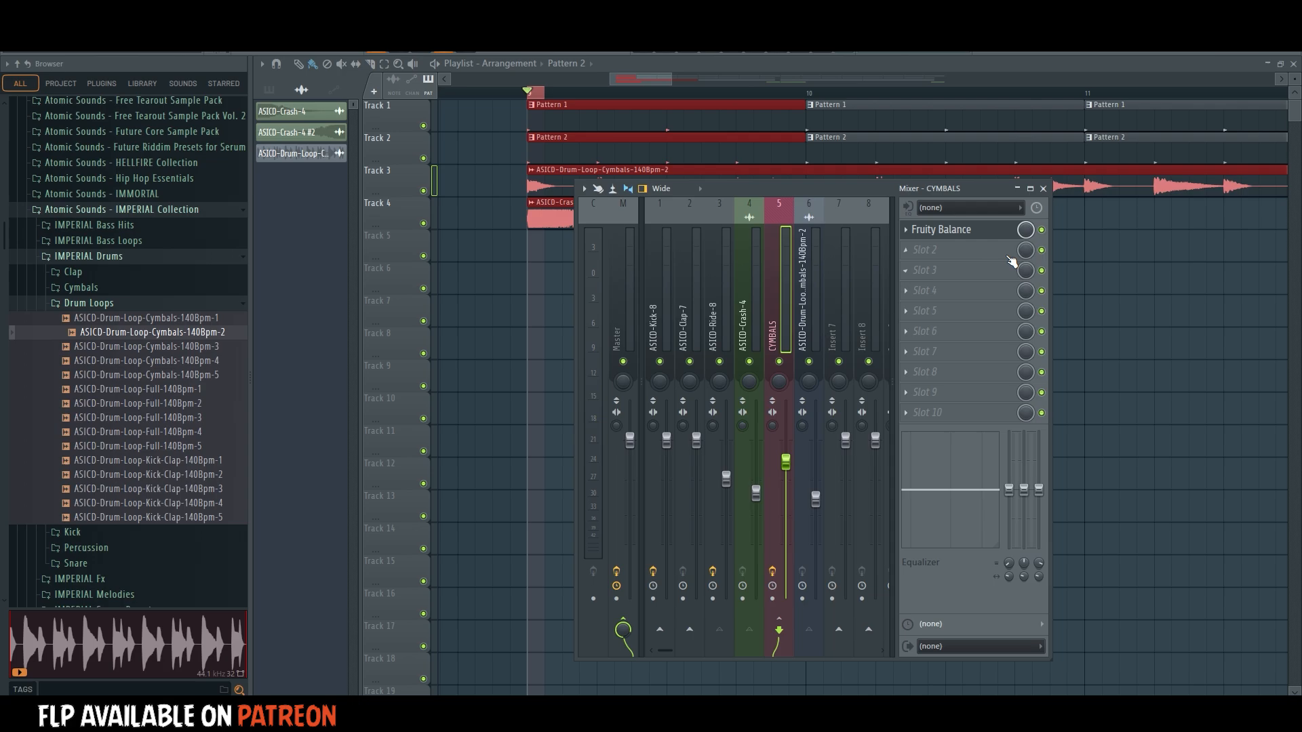
right_click(451, 261)
left_click(495, 356)
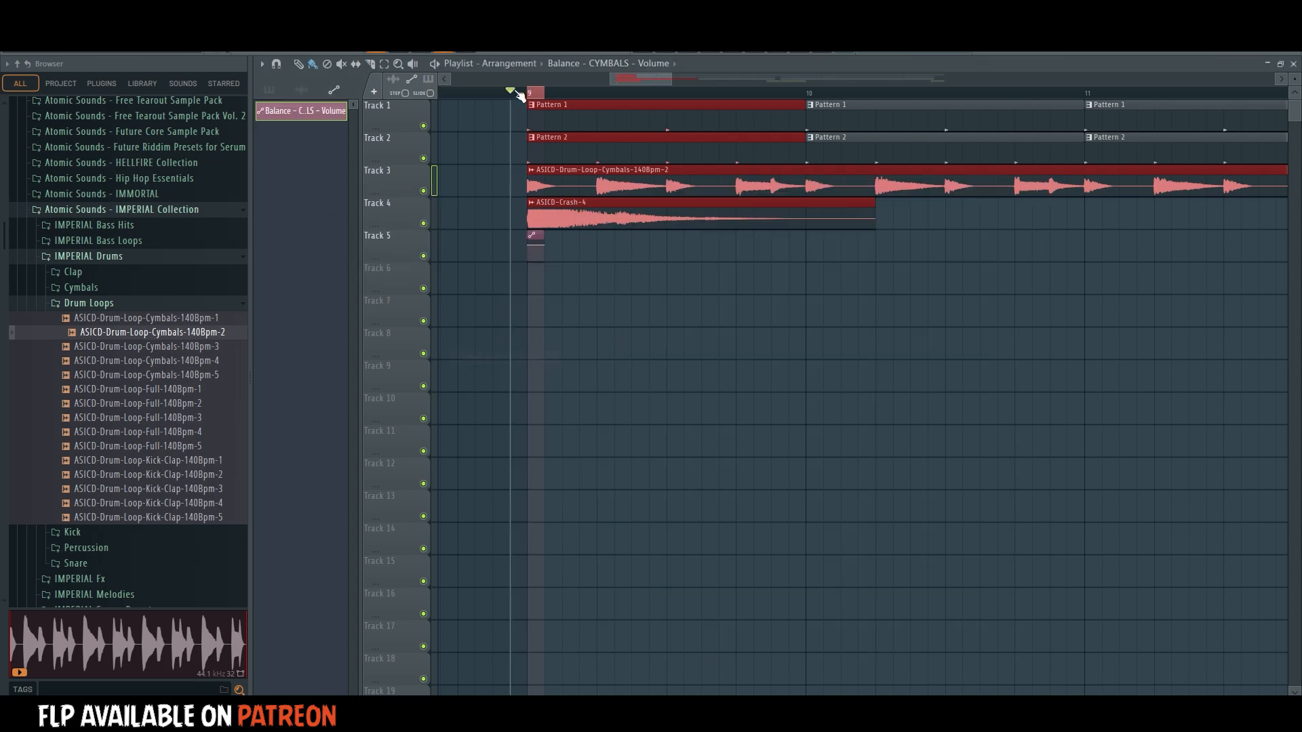
Shape the volume automation clip into a curved rise from silence to full level, and play it back from bar 9.
key("space")
left_click_drag(534, 252, 534, 249)
key("space")
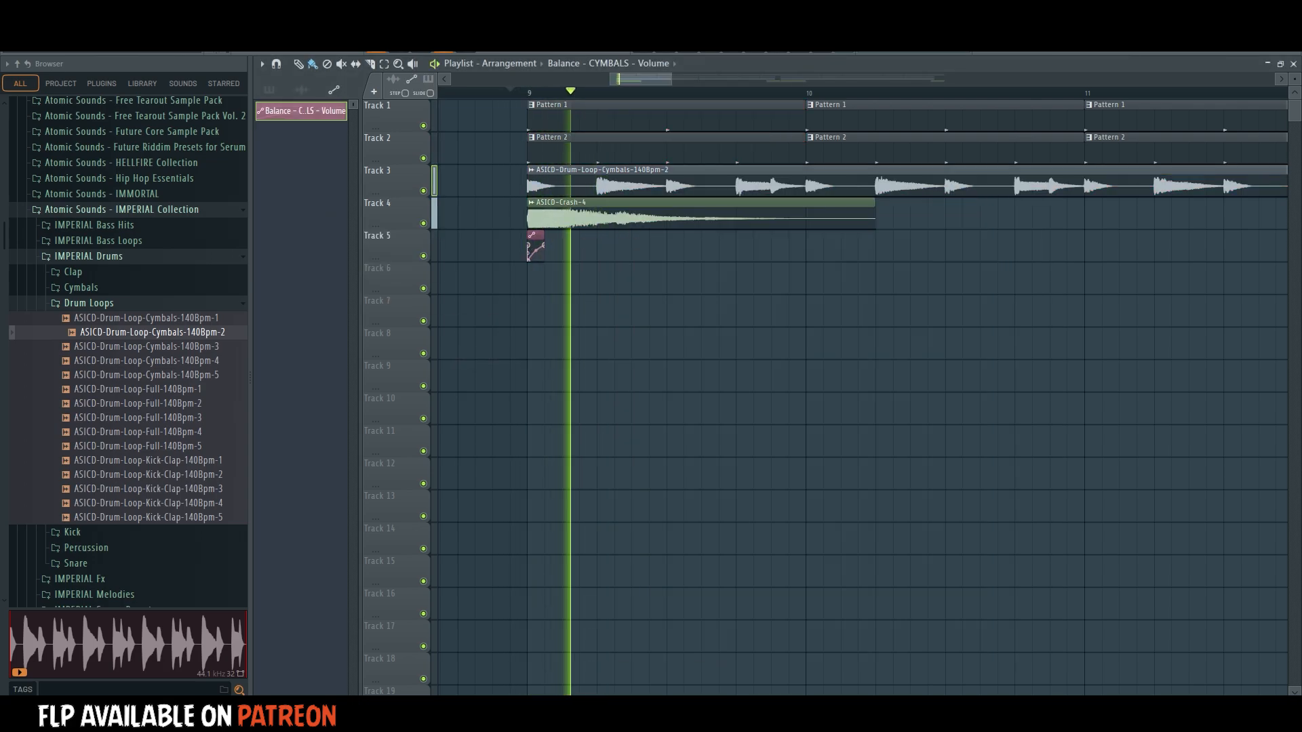
key("space")
key("space")
Repeat the volume automation clip every half bar on Track 5 through bar 12.
left_click(674, 246)
left_click(814, 248)
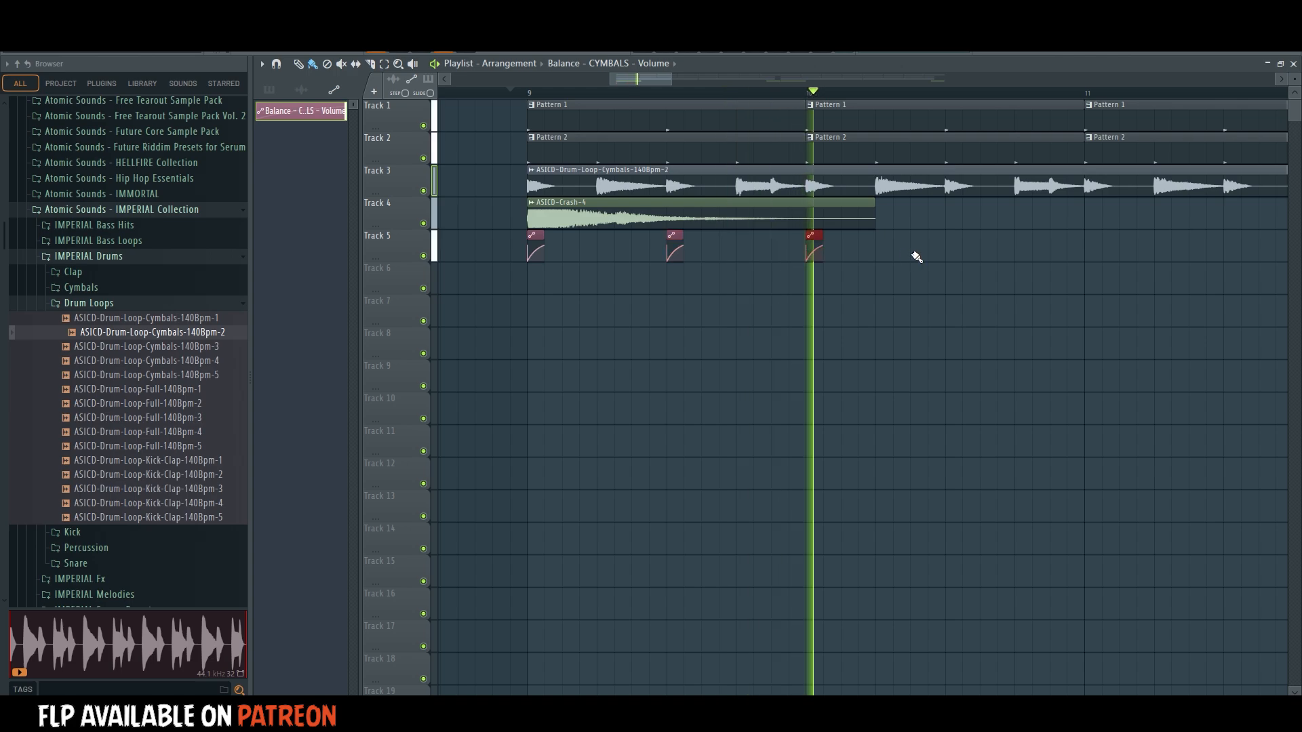
left_click(952, 248)
left_click(1092, 248)
left_click(533, 94)
scroll(533, 94, "down", 4)
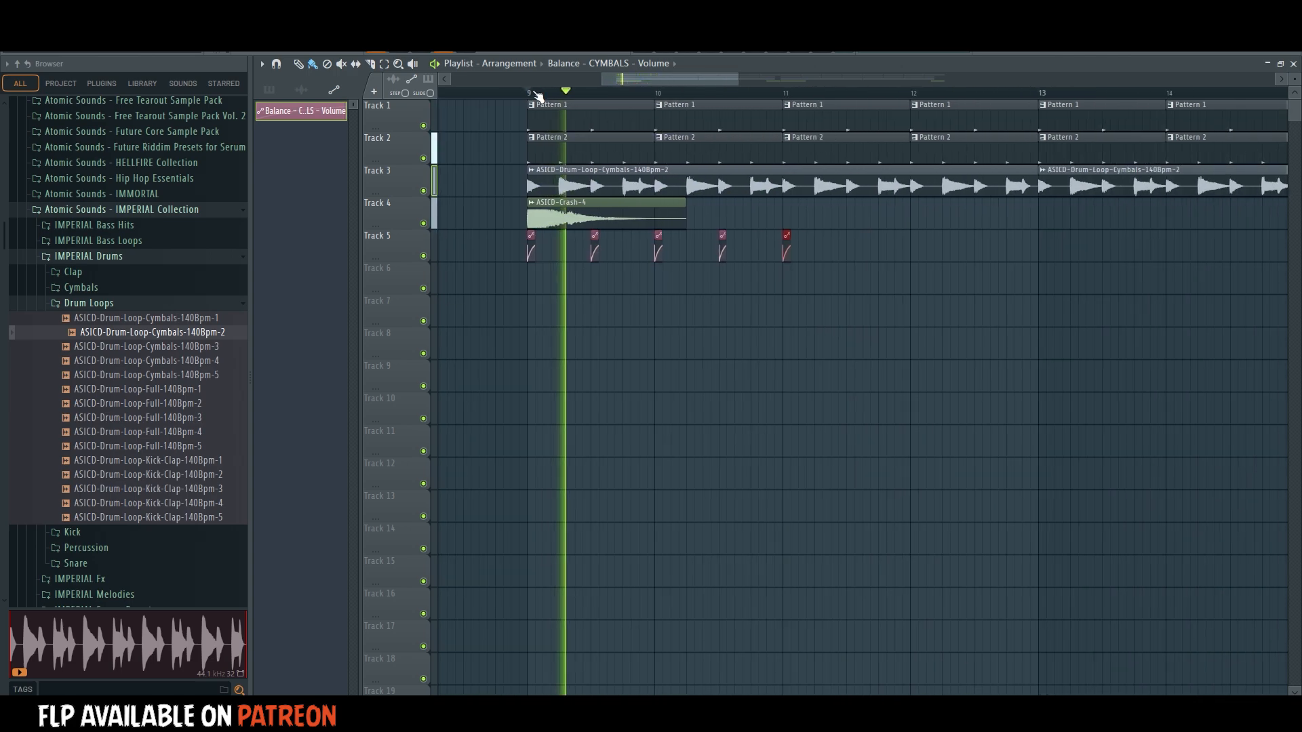
left_click(704, 240)
left_click(739, 242)
left_click(772, 244)
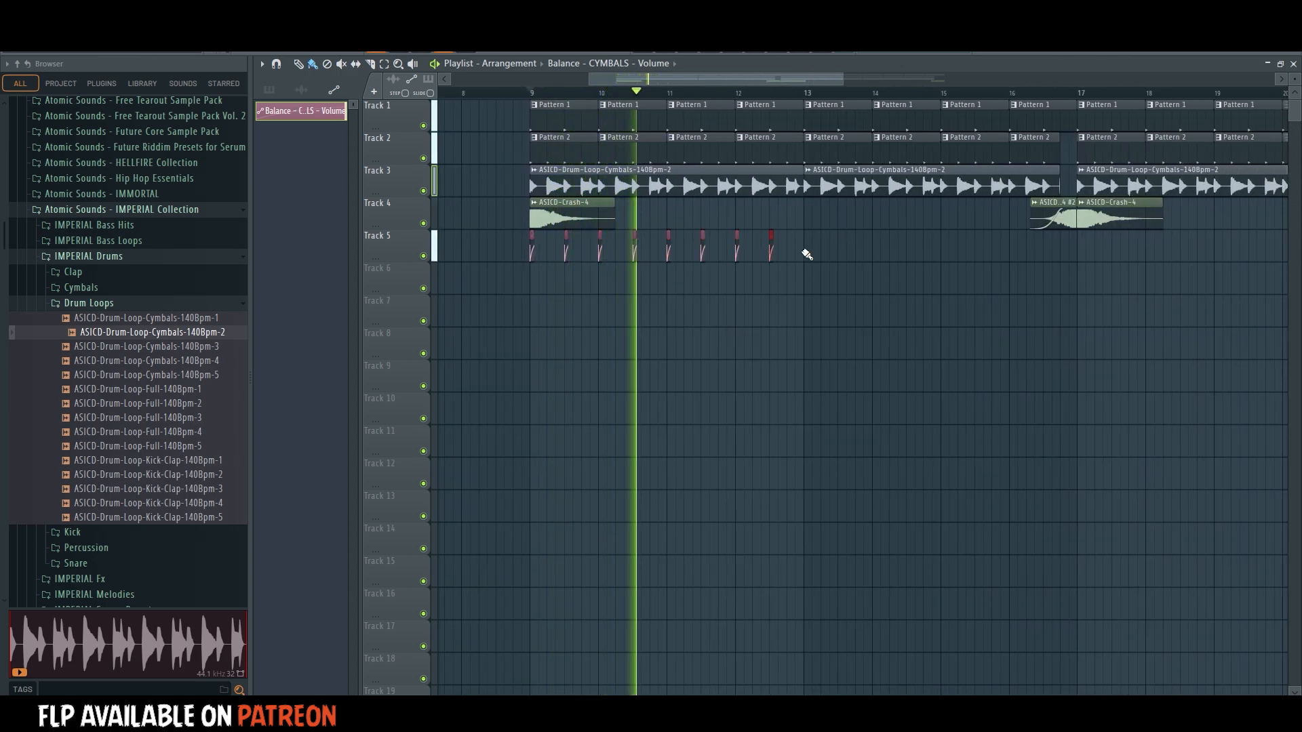
Duplicate the group of volume automation clips along Track 5 to cover the arrangement up to bar 25.
left_click_drag(842, 243, 499, 285)
scroll(613, 95, "down", 4)
key("ctrl+b")
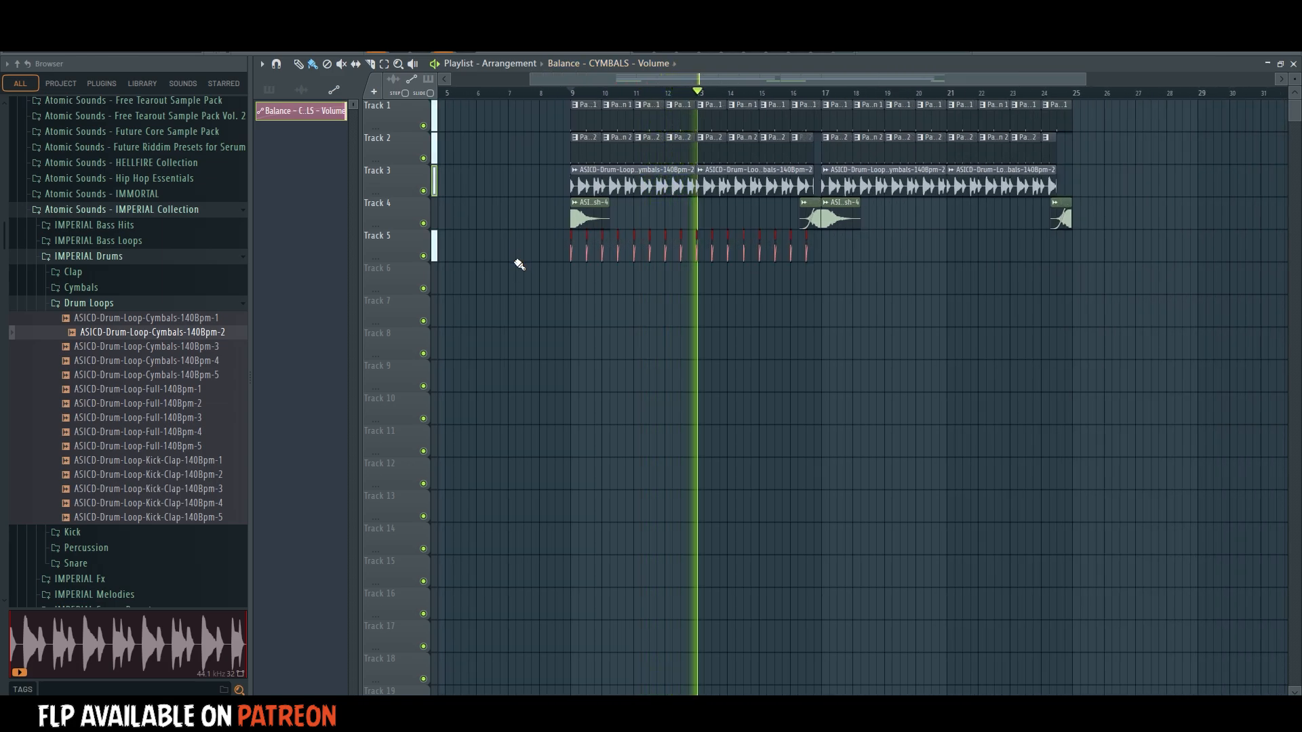
key("ctrl+b")
key("ctrl+b")
left_click_drag(806, 240, 821, 236)
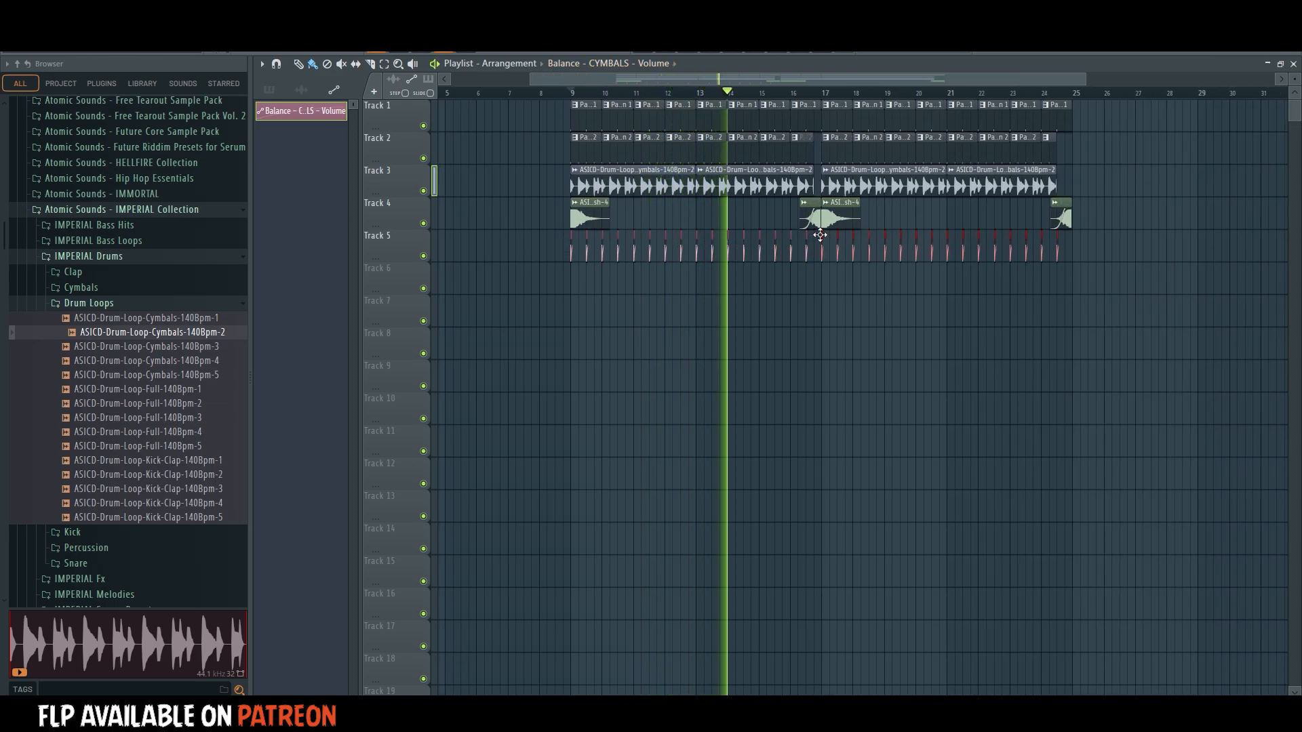
left_click(1017, 364, "ctrl")
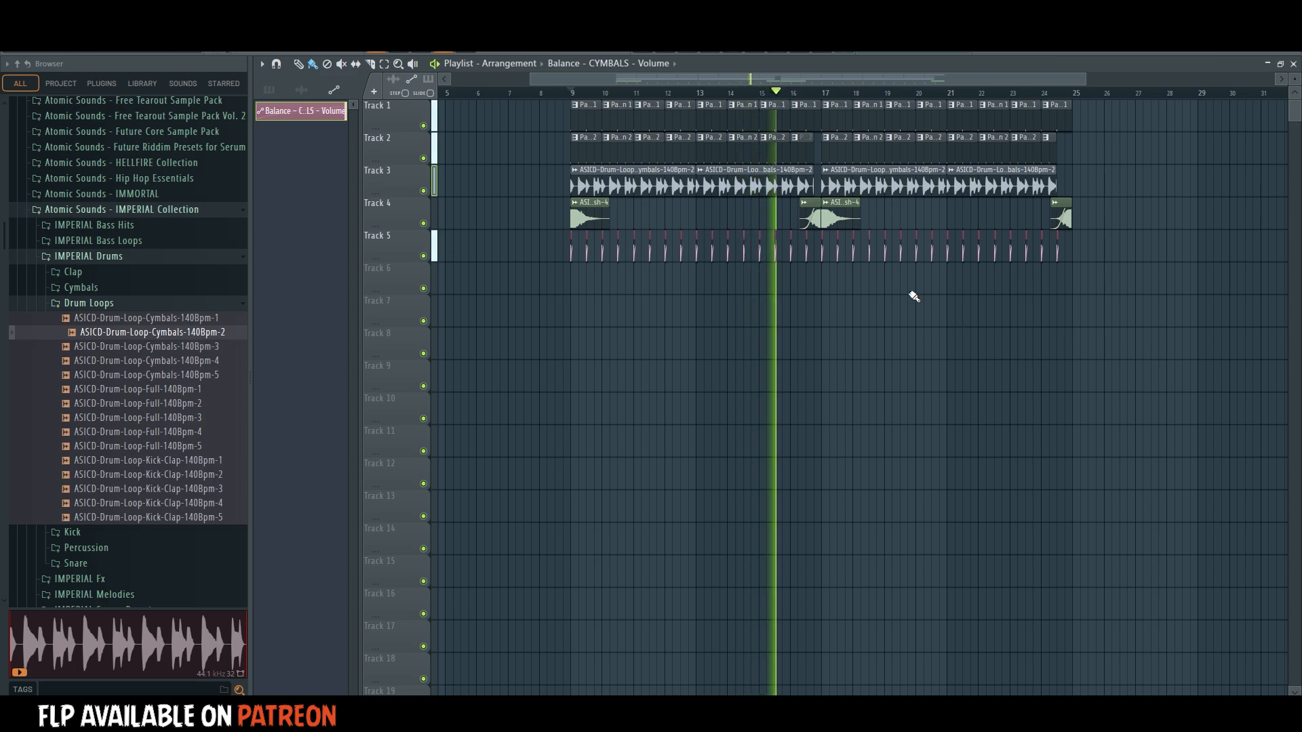
Collapse the IMPERIAL Drums folder, stop playback and show the Unsorted channels in the channel rack for Pattern 3.
left_click(132, 305)
left_click(109, 257)
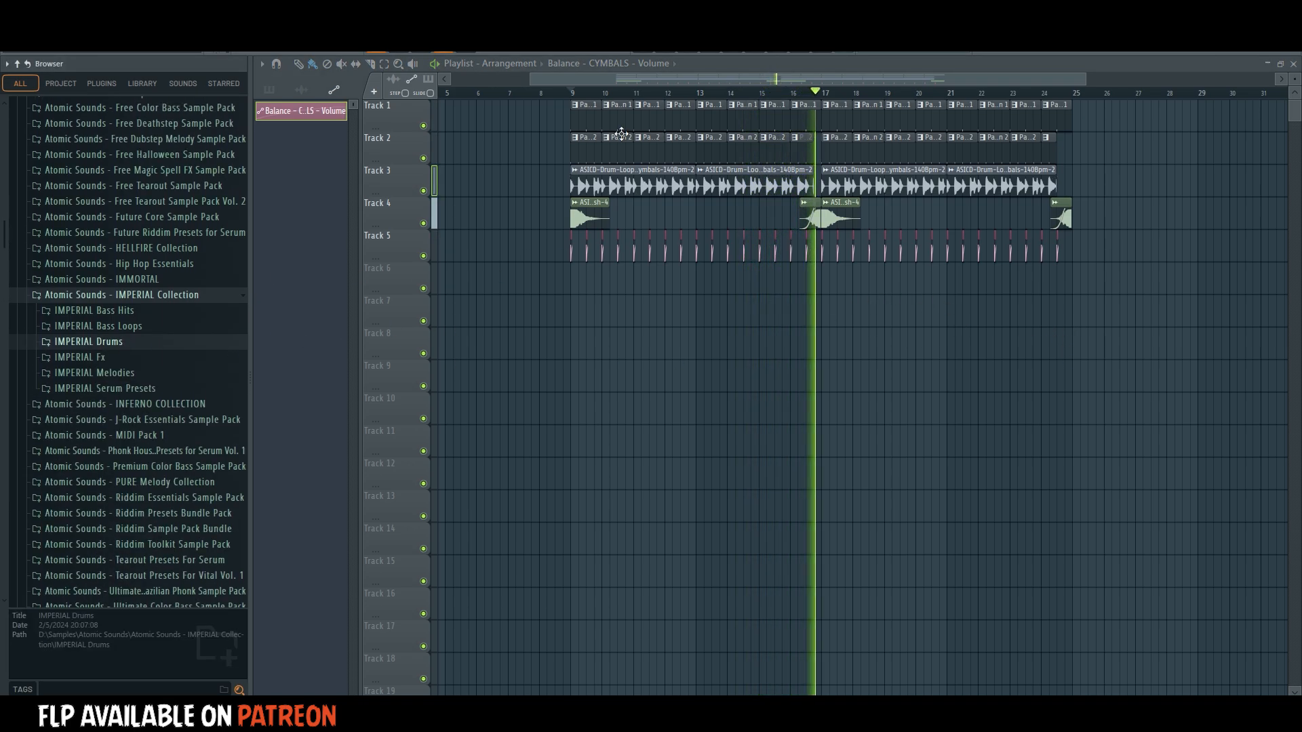
left_click(687, 49)
key("space")
left_click(684, 160)
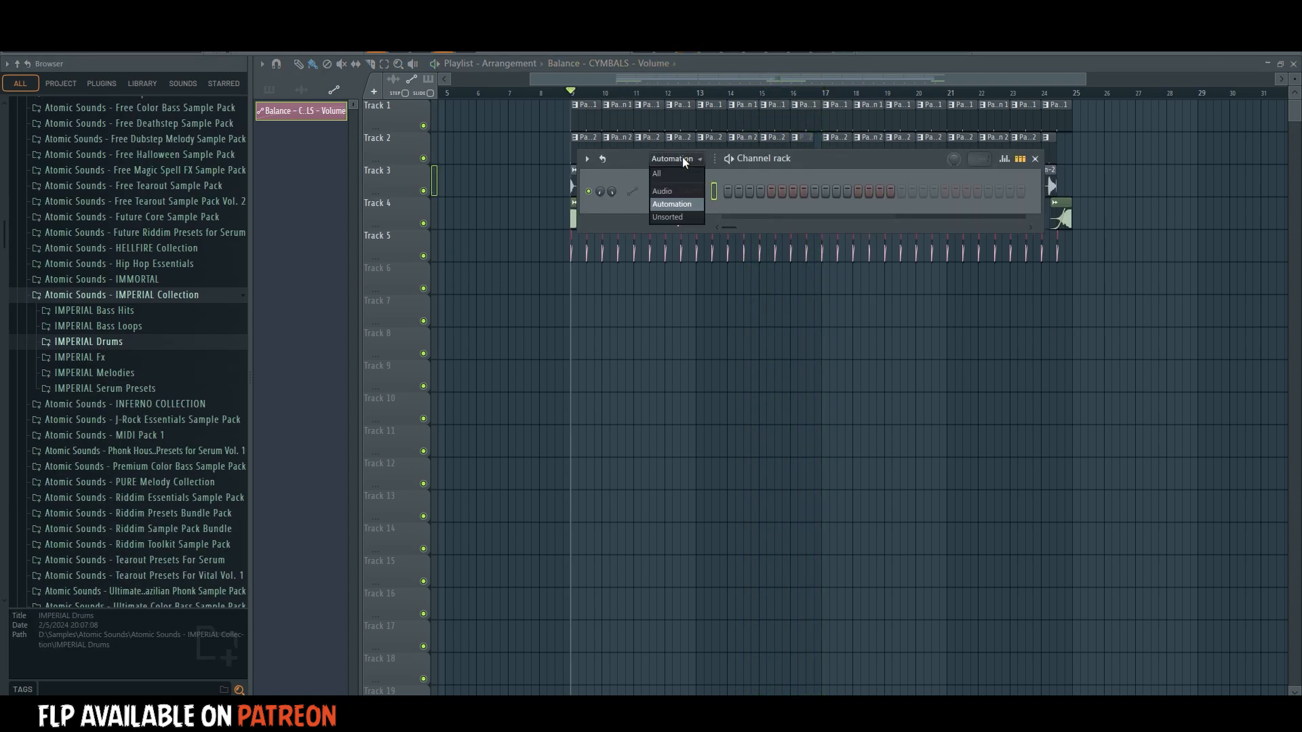
left_click(678, 218)
Find the Serum plugin in the plugin database and add it to the channel rack as a new instrument.
left_click(144, 83)
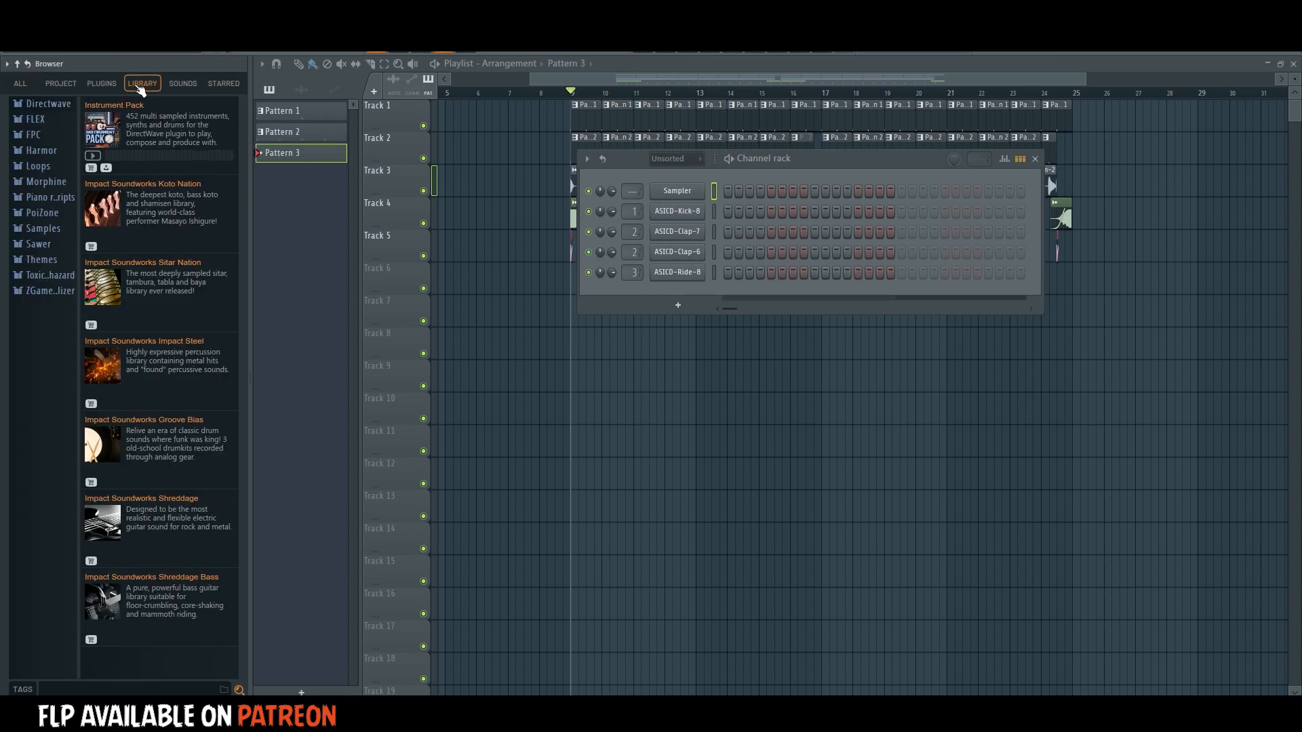
left_click(101, 83)
left_click(78, 686)
type("ser")
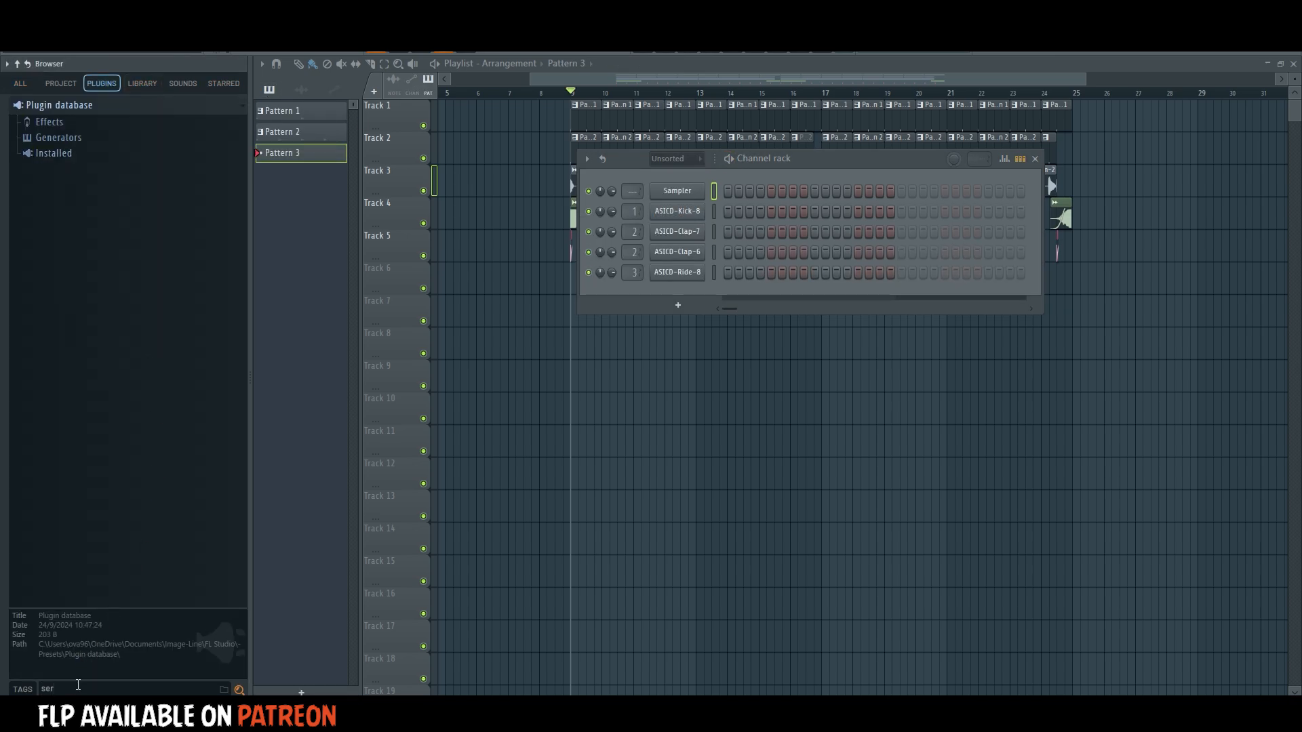
type("um")
left_click(47, 107)
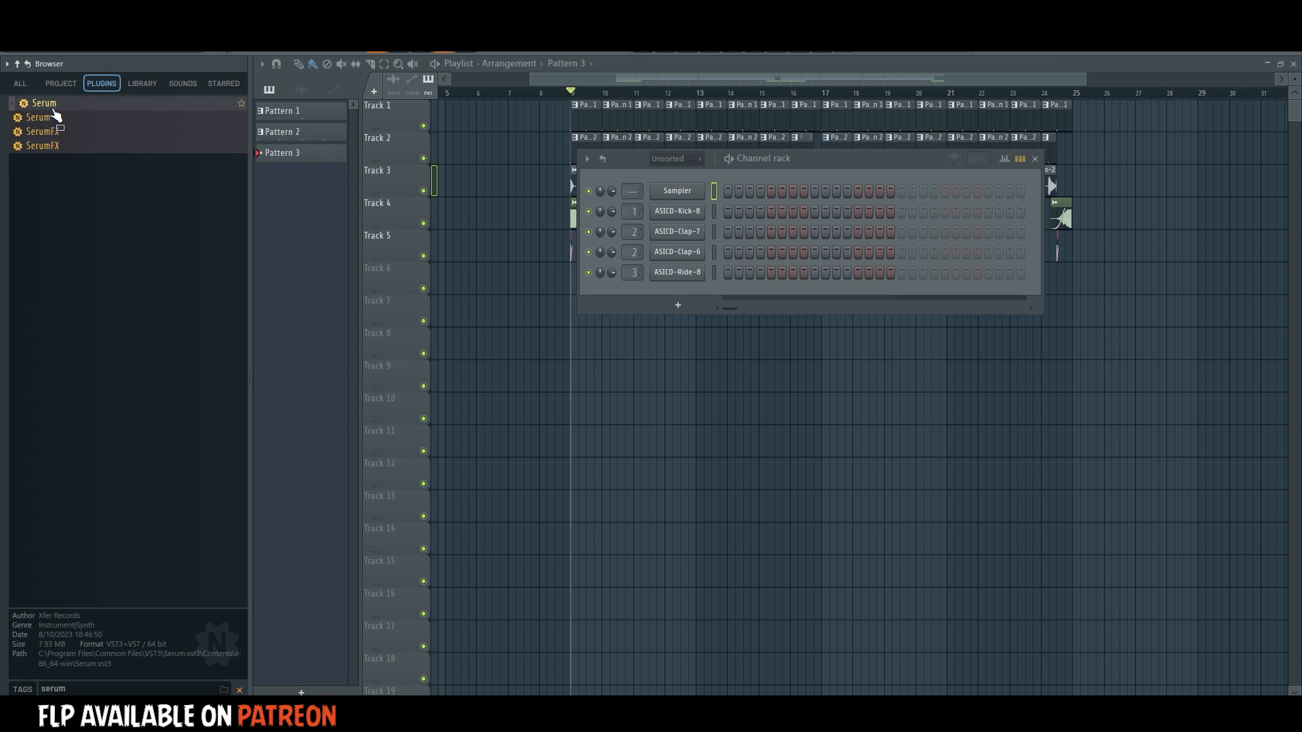
left_click_drag(692, 303, 687, 305)
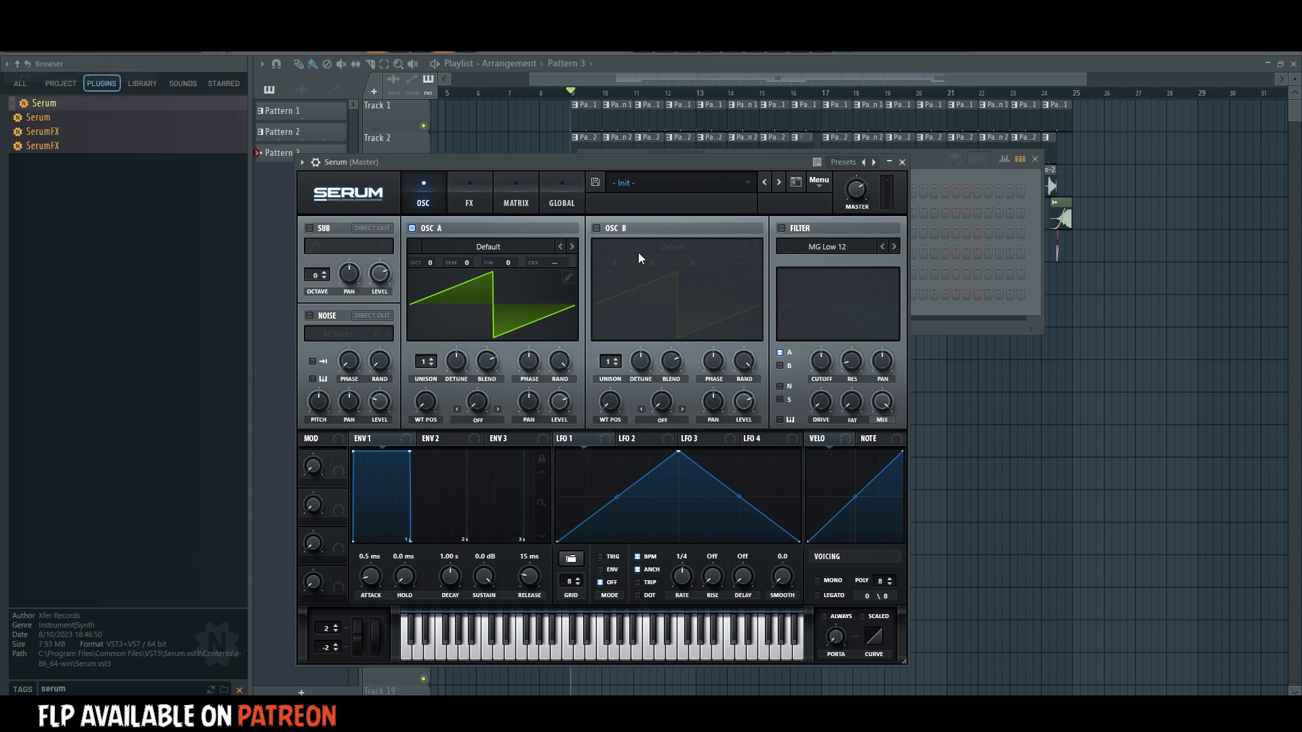
Load the AS_DubstepVol4_Bass_04 preset in Serum from Atomic Sounds - Dubstep Presets for Serum Vol. 4.
left_click(650, 183)
mouse_move(661, 213)
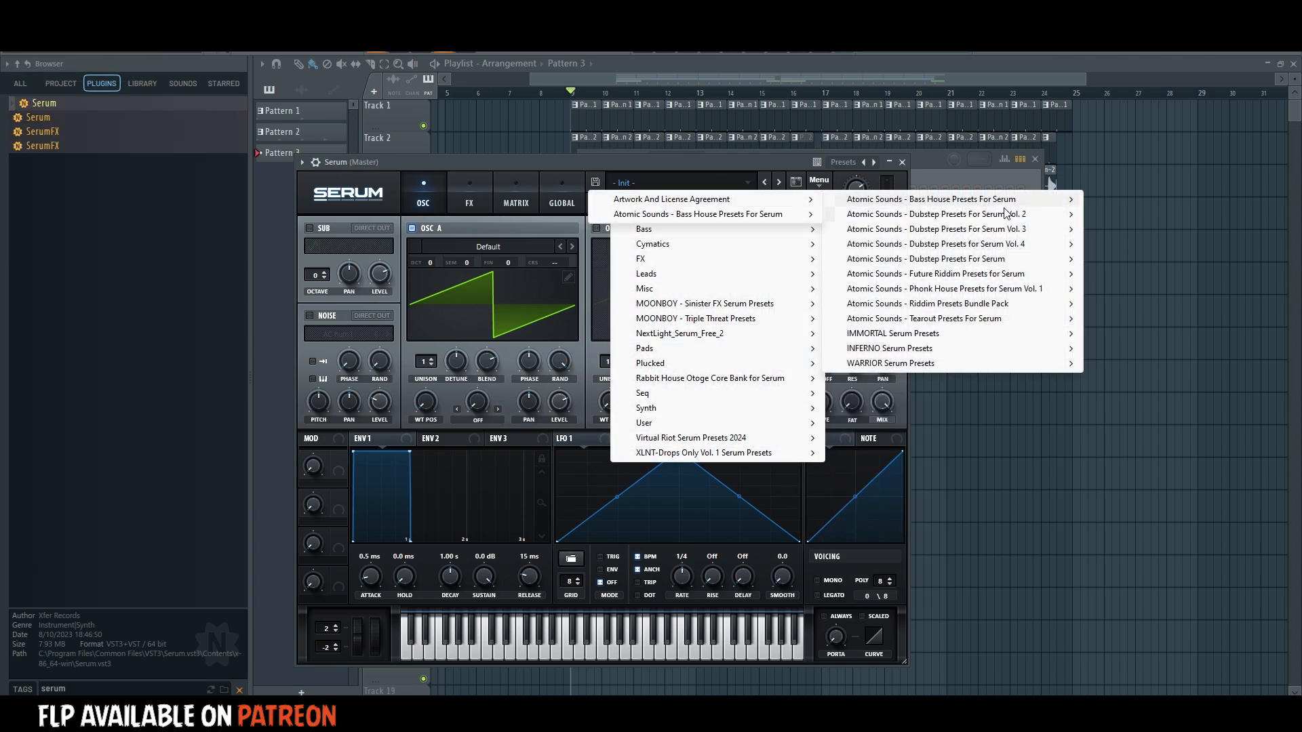
mouse_move(1015, 243)
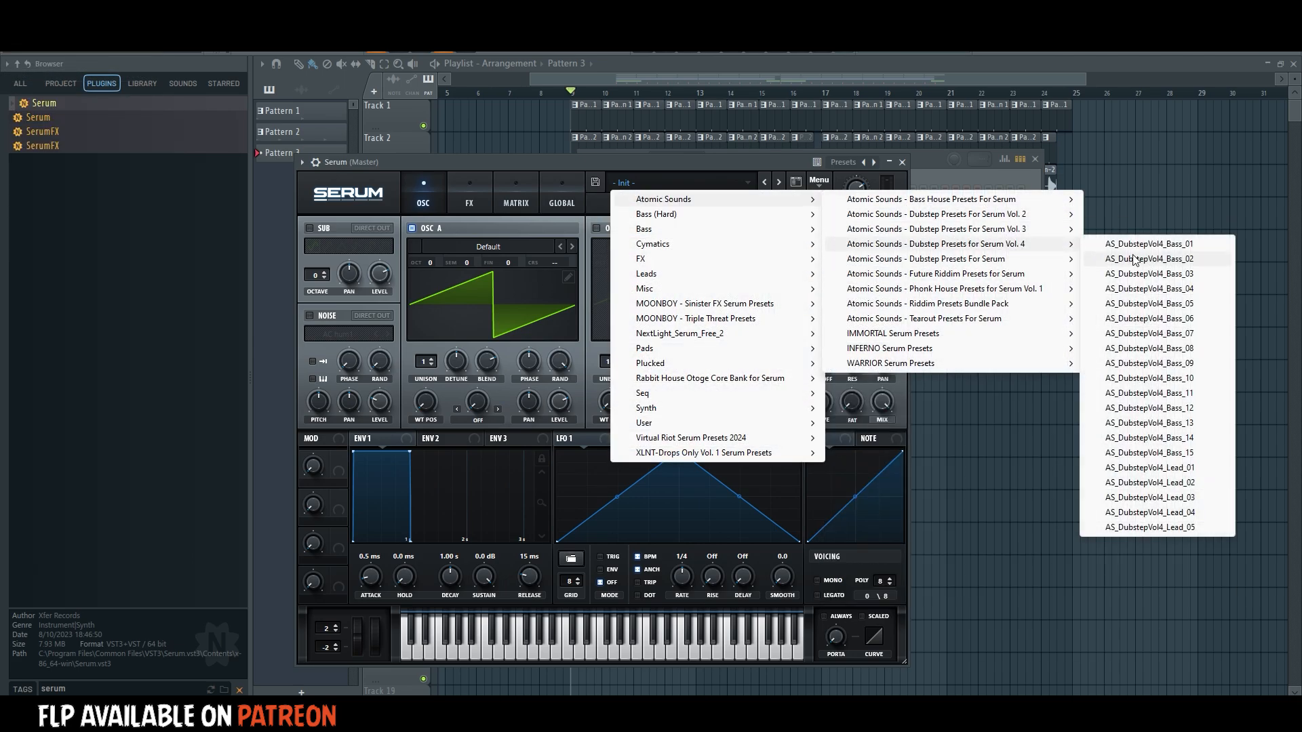
left_click(1154, 289)
left_click_drag(689, 165, 838, 141)
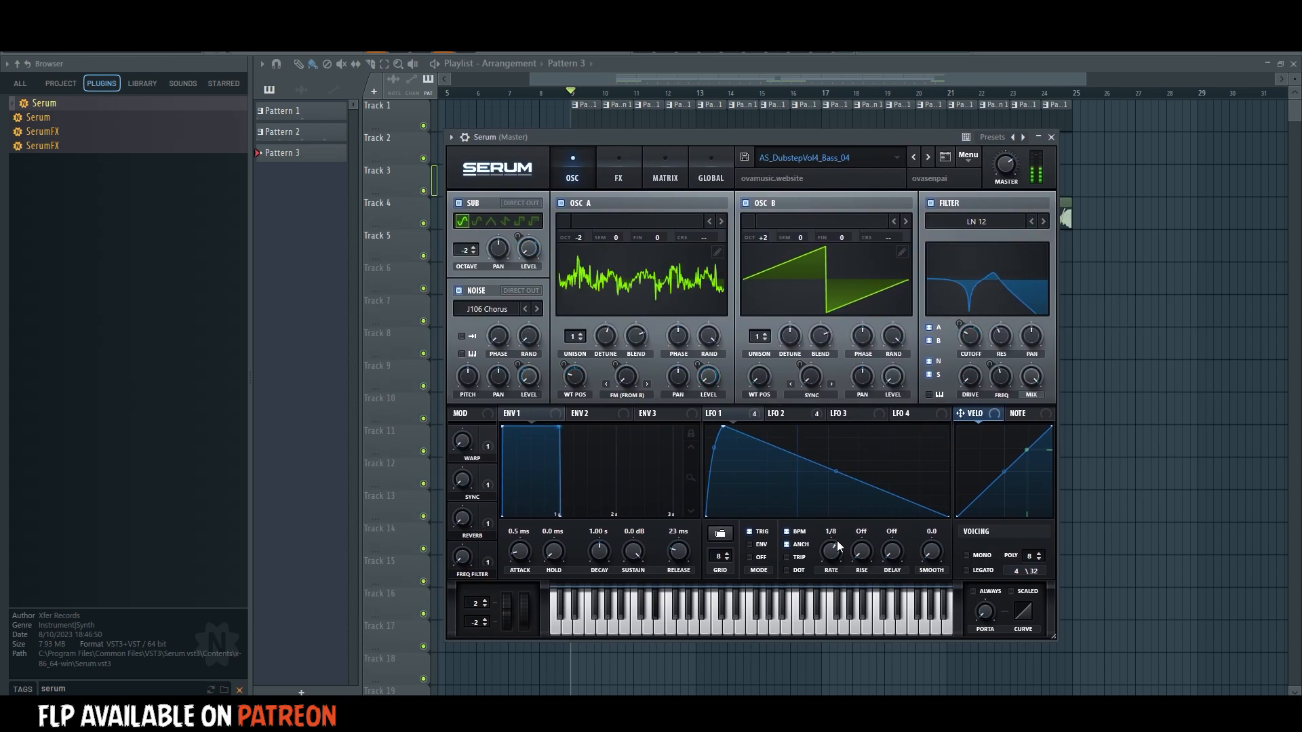
Set LFO 1's rate to 1/4 and reshape its curve with a slower attack and a concave decay.
left_click_drag(837, 540, 835, 551)
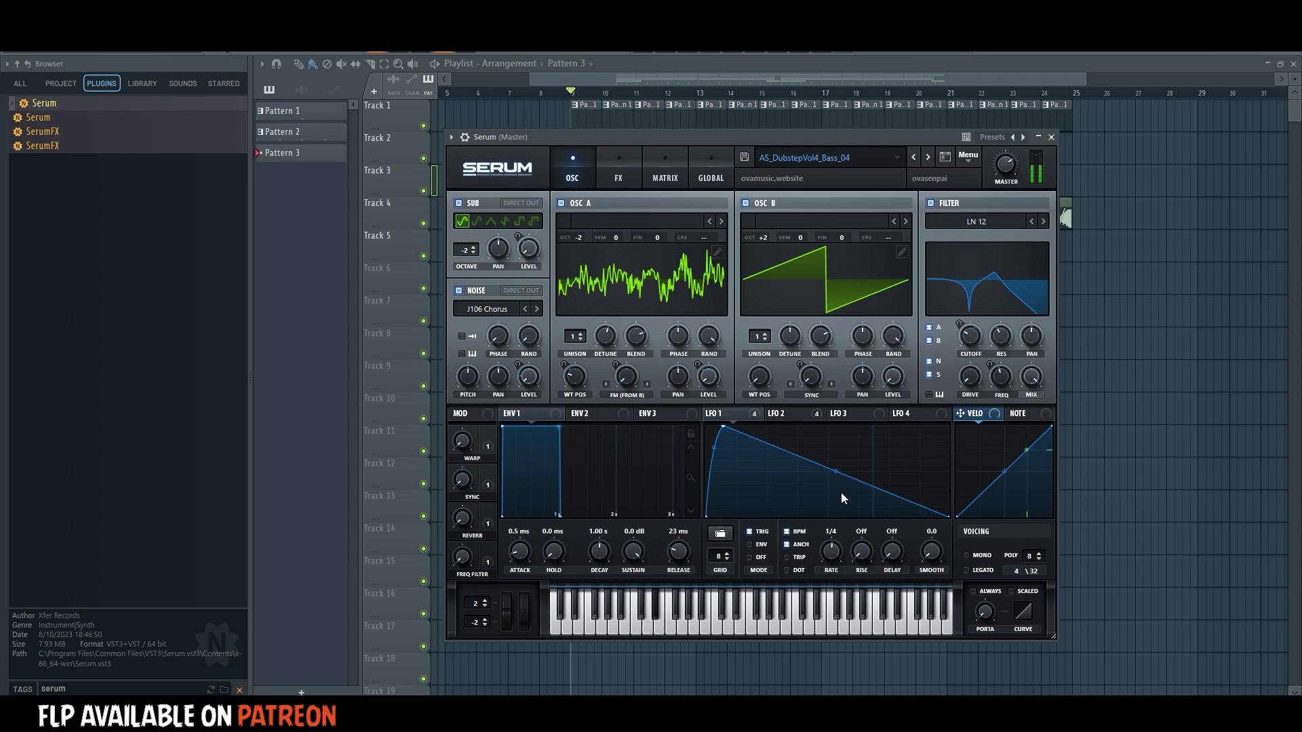
left_click_drag(836, 471, 838, 483)
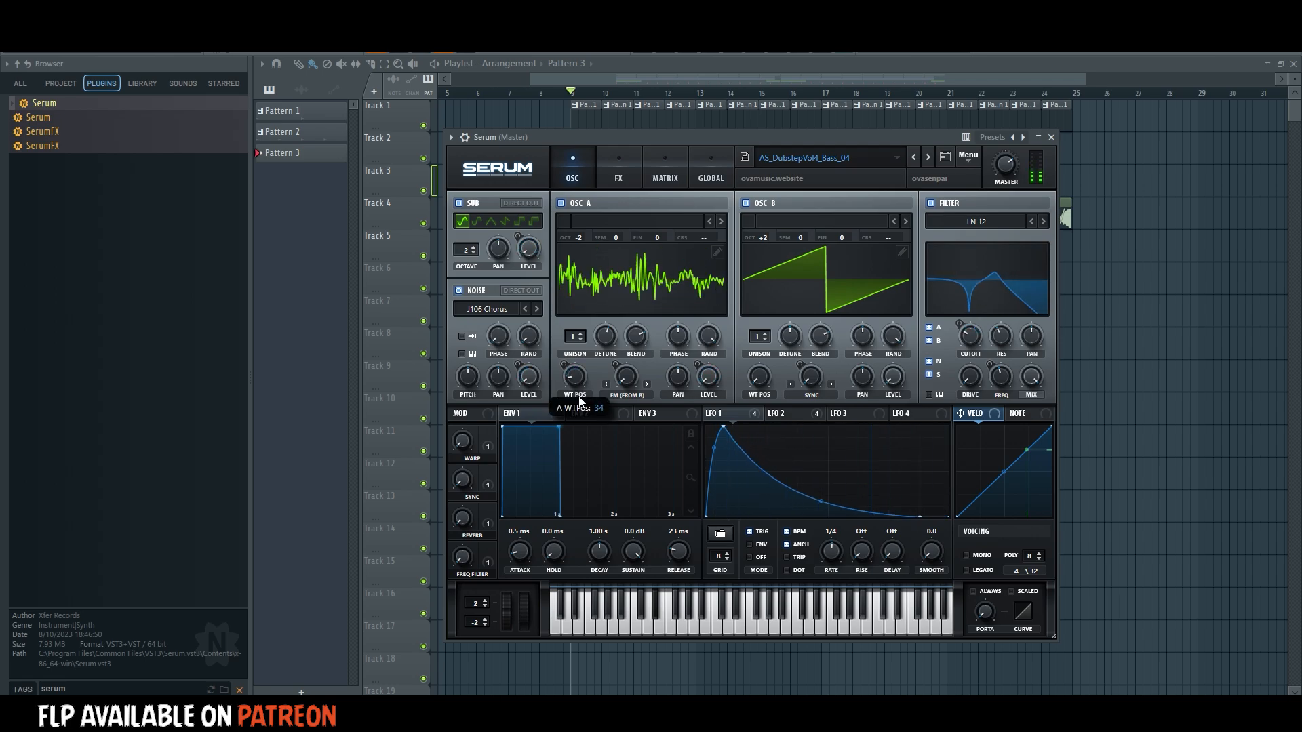
left_click_drag(721, 437, 738, 441)
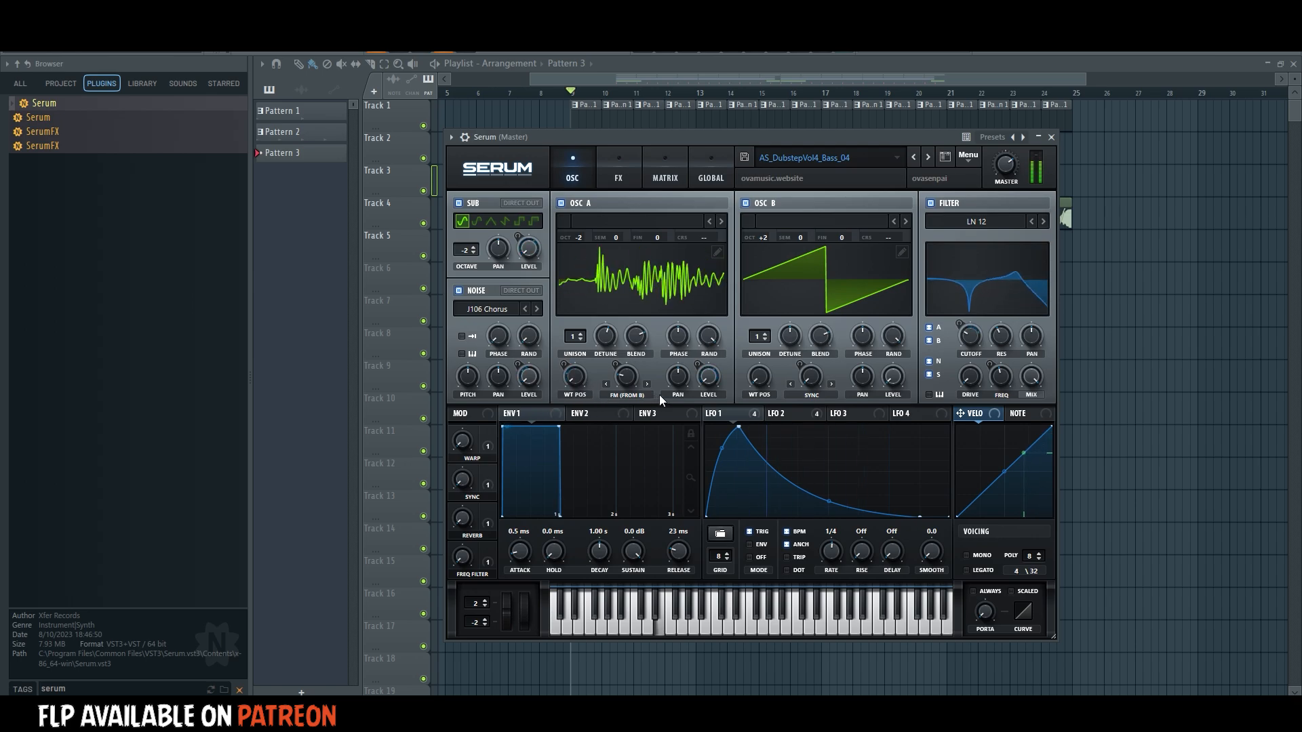
Switch to the AS_DubstepVol4_Bass_05 preset and reshape LFO 3 into a fast rise followed by a slightly concave decay.
left_click(927, 158)
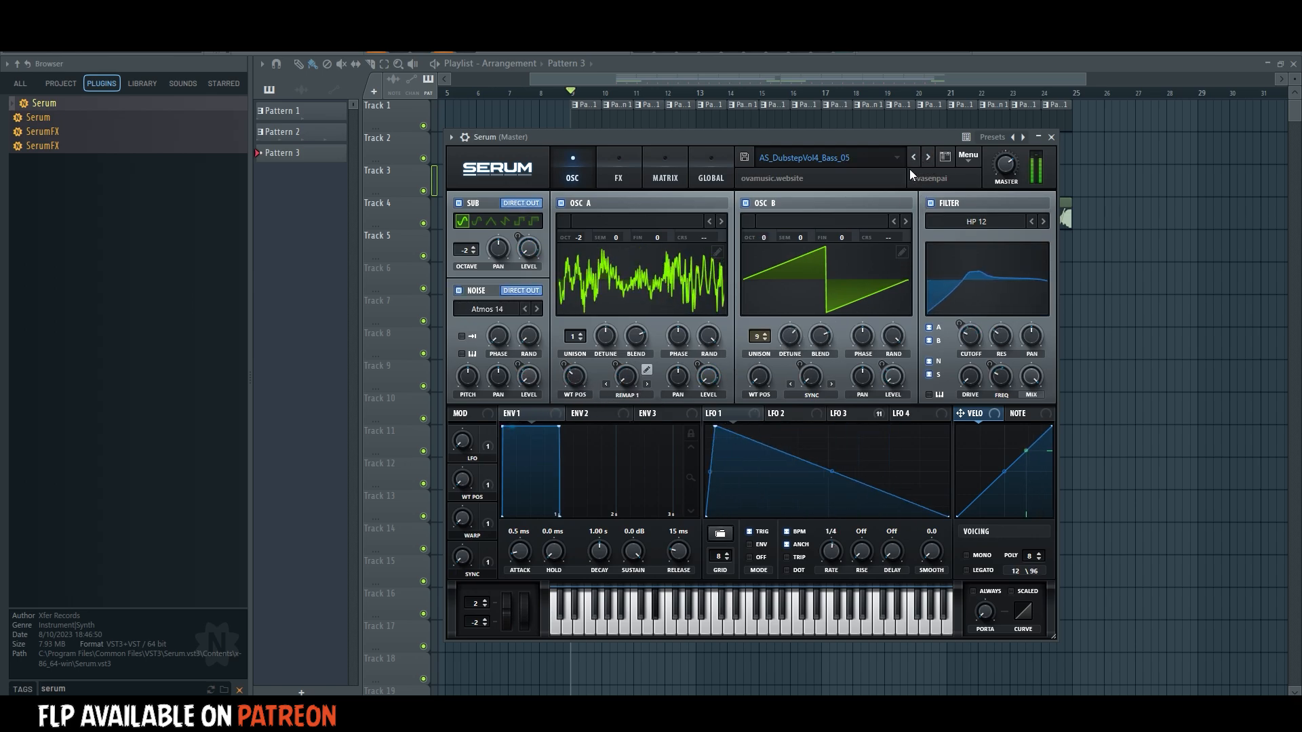
left_click(848, 413)
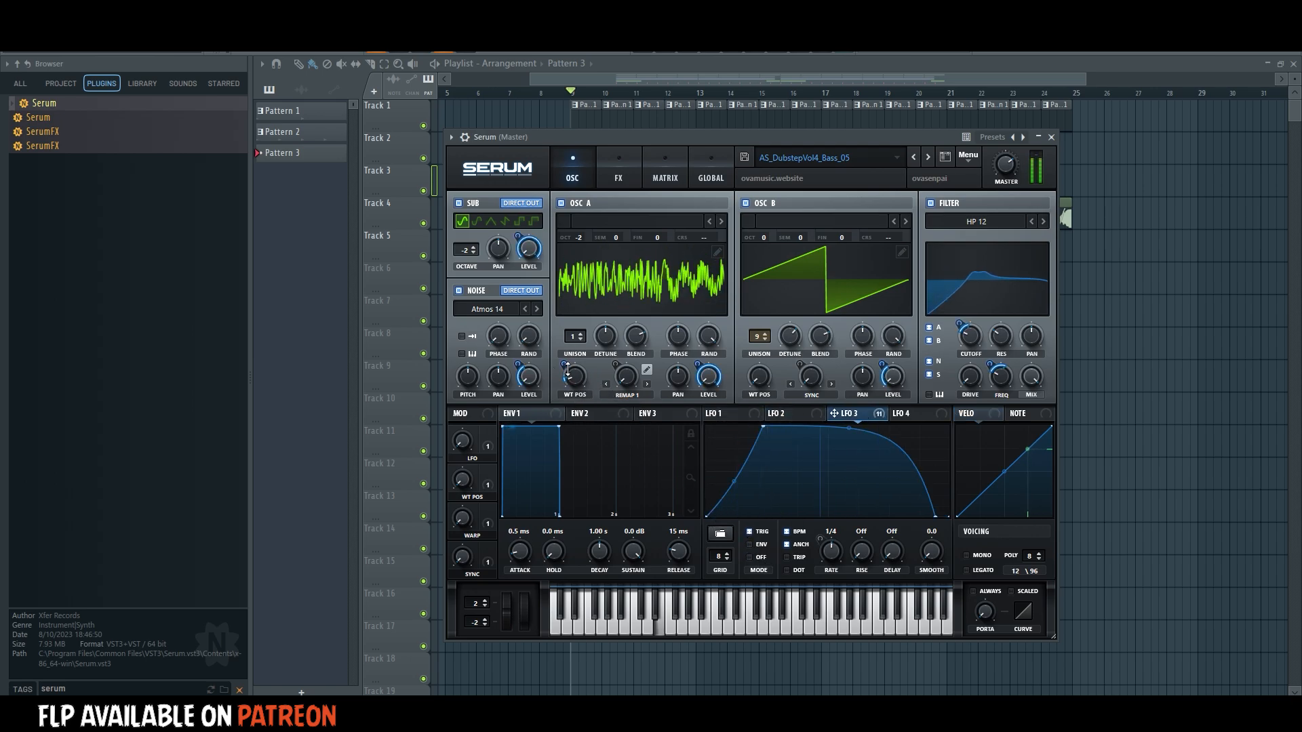
left_click_drag(852, 434, 846, 444)
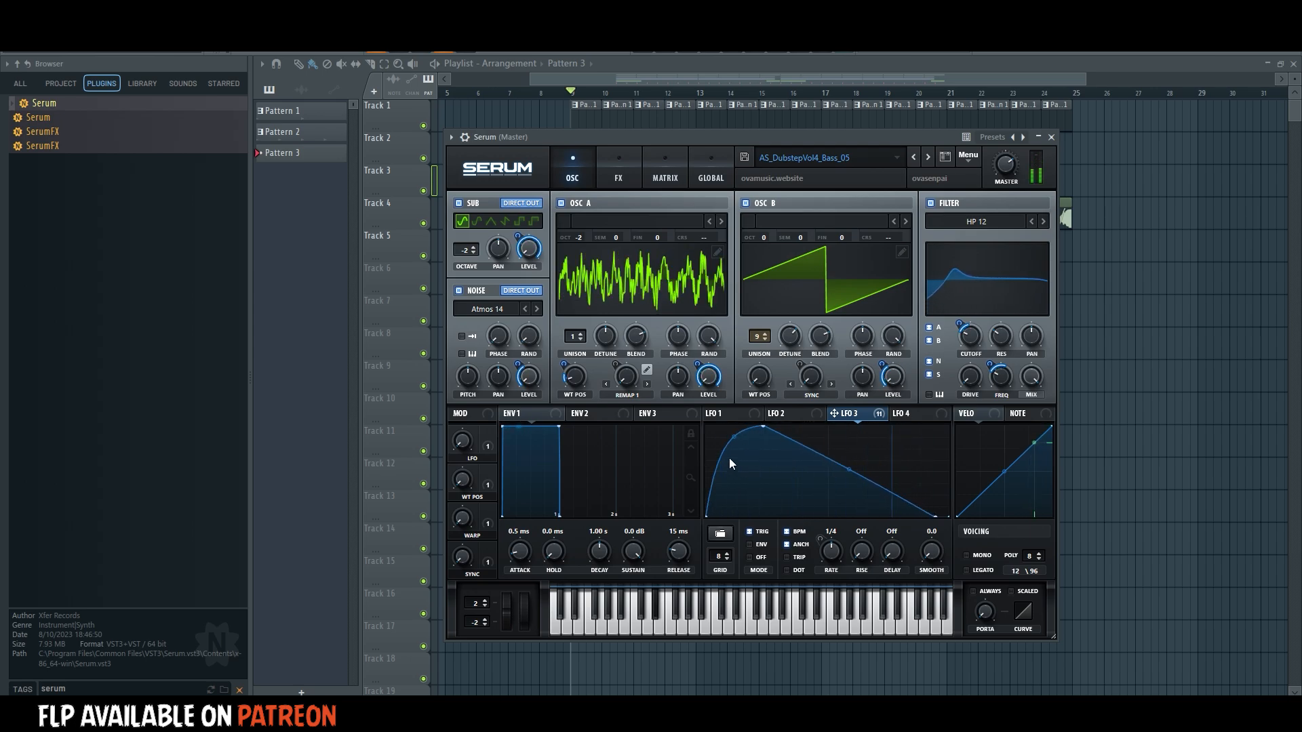
left_click_drag(738, 434, 749, 425)
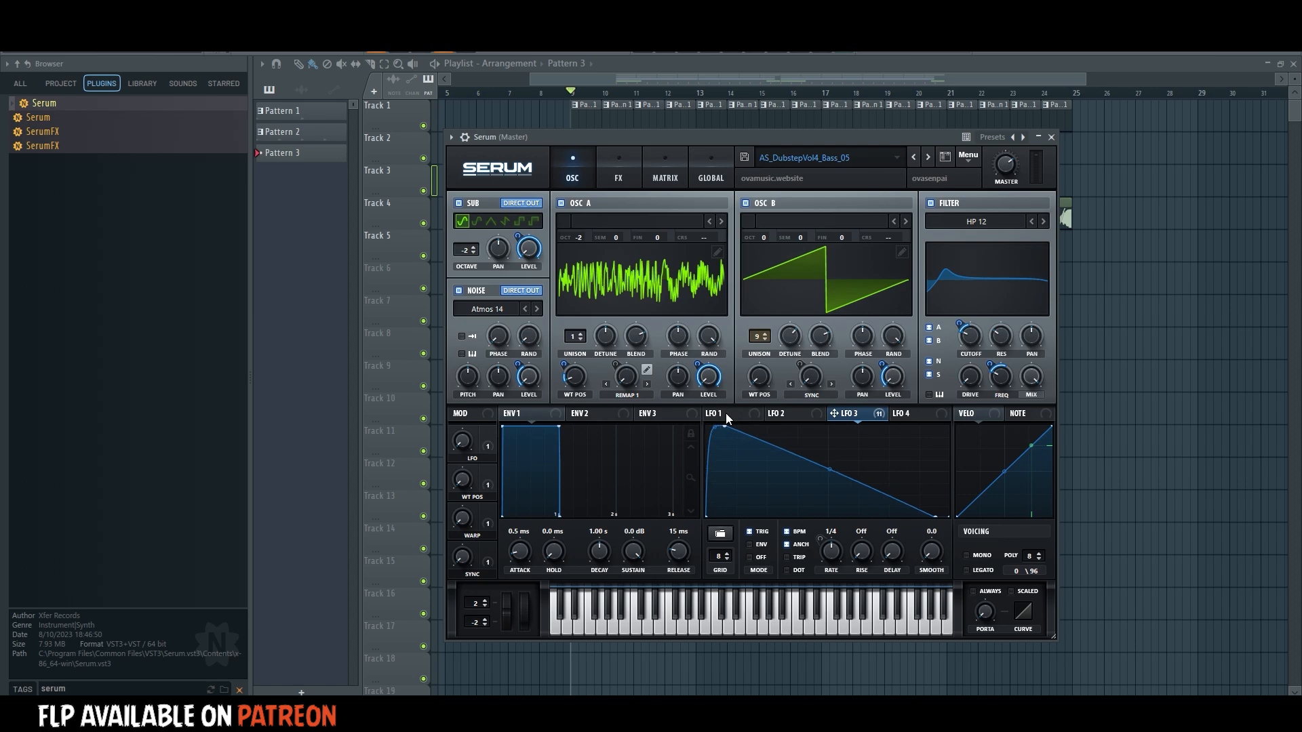
left_click_drag(829, 469, 829, 478)
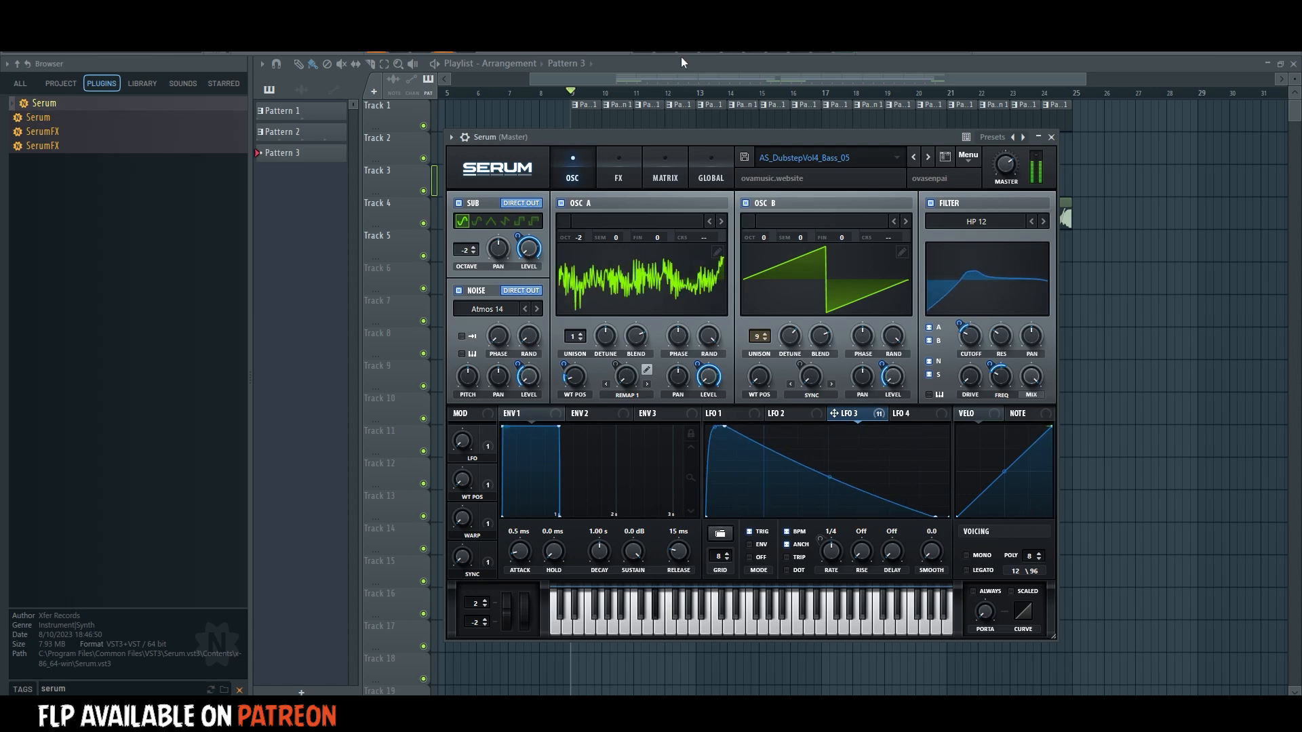
Open Serum's piano roll for Pattern 3 and enter a D#4, E4, D#4 phrase from the start of bar 1.
key("F6")
right_click(710, 300)
left_click(723, 297)
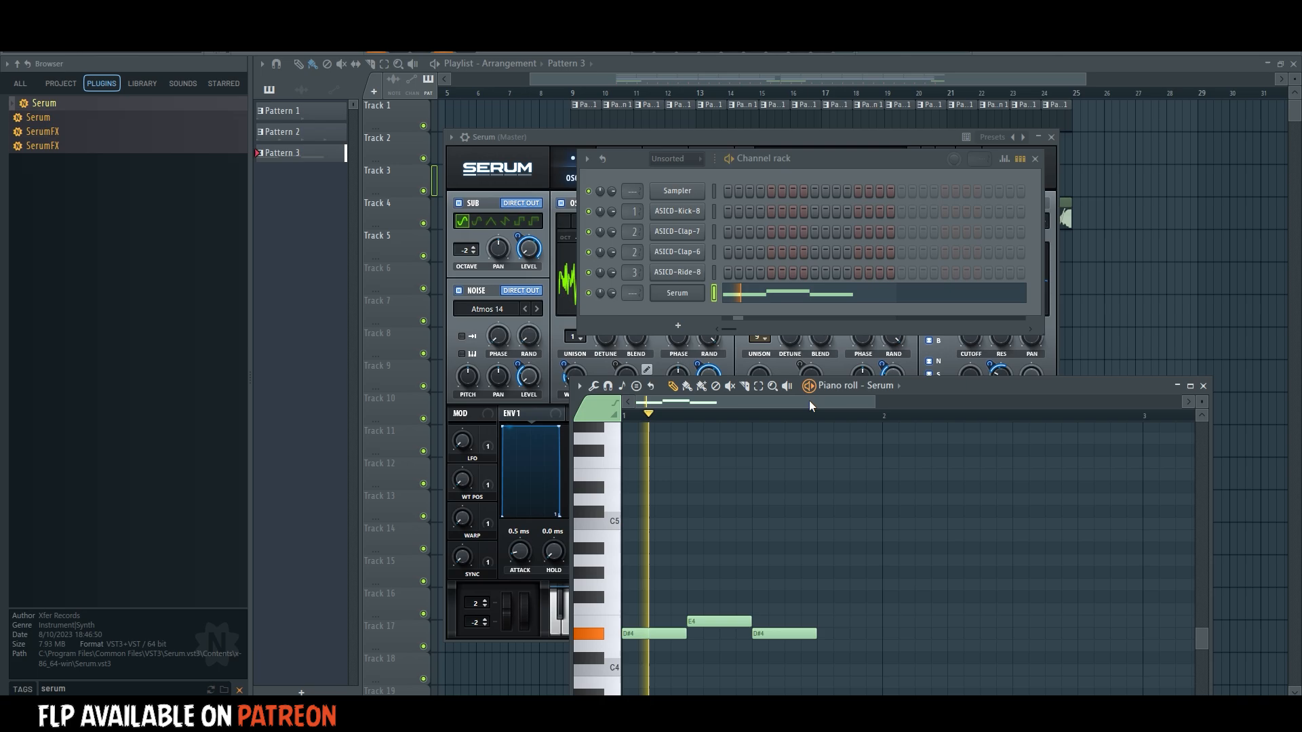
Copy the three-note Serum phrase to the start of bar 2.
scroll(811, 427, "down", 2)
scroll(815, 450, "down", 4)
key("space")
left_click_drag(781, 432, 647, 502)
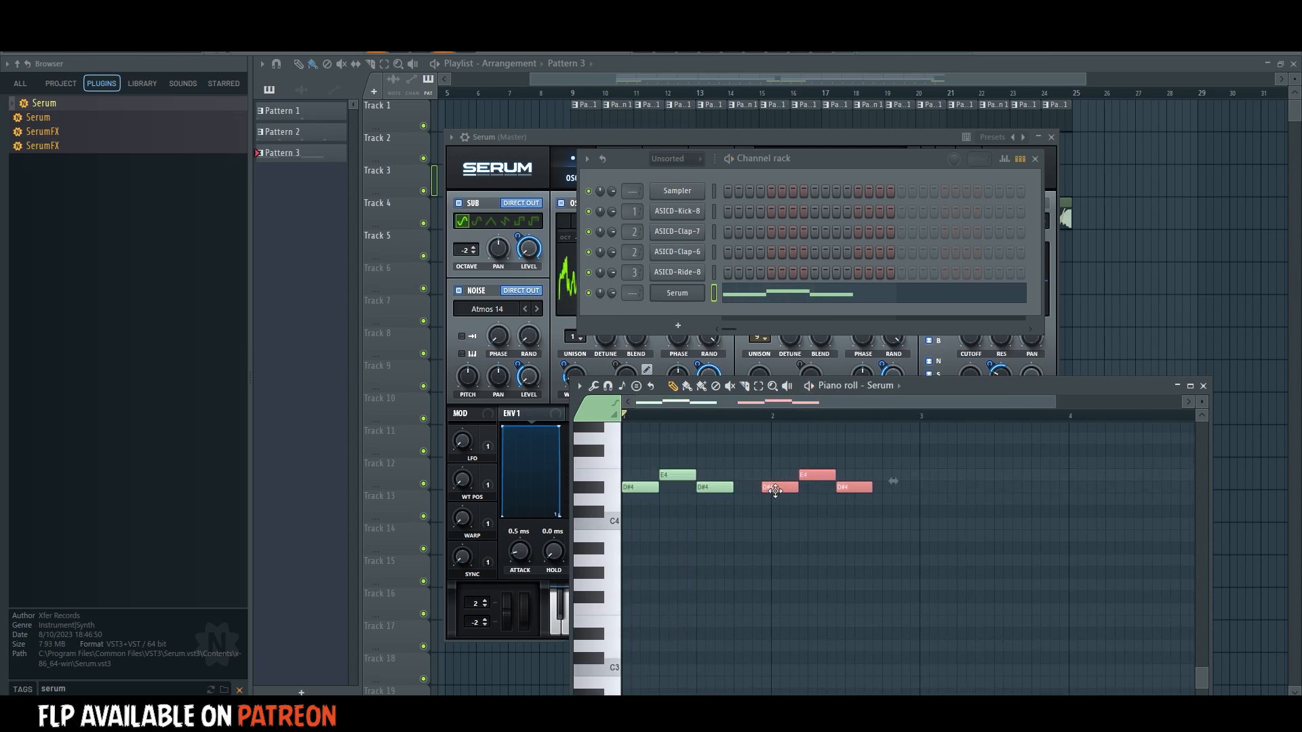
left_click_drag(775, 491, 784, 491)
Play the pattern and duplicate the two-bar Serum phrase across bars 3 and 4.
key("space")
scroll(881, 572, "up", 2)
left_click(927, 576, "ctrl")
left_click_drag(956, 511, 640, 580)
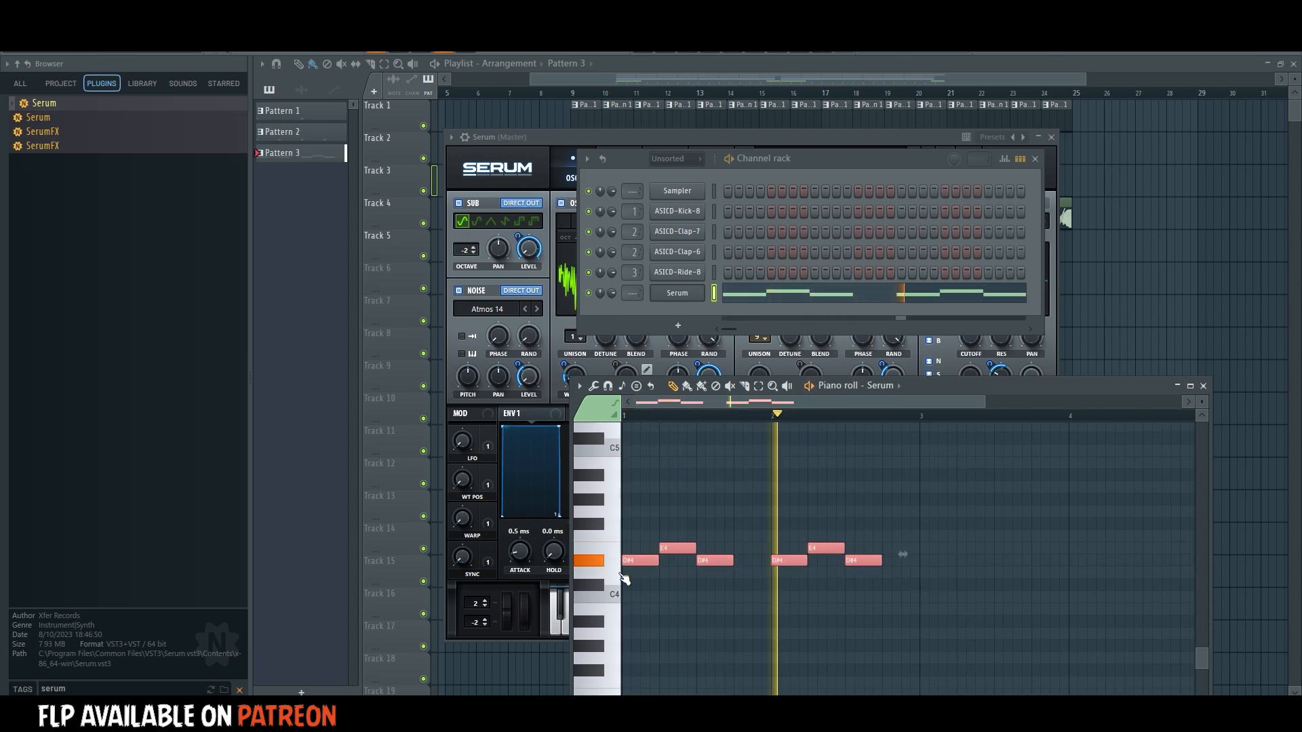
key("ctrl+b")
left_click(973, 615)
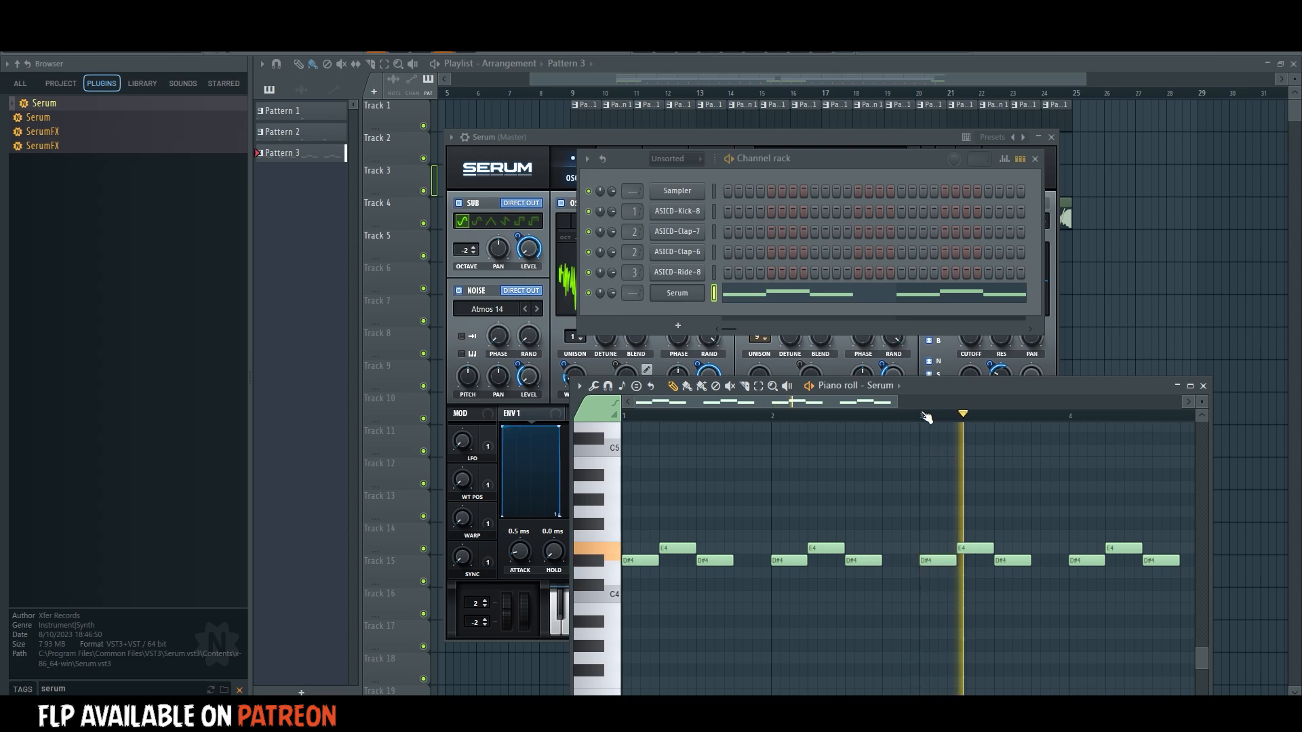
Halve the last D#4 note in bar 2 and add a second short D#4 directly after it.
scroll(926, 416, "down", 1)
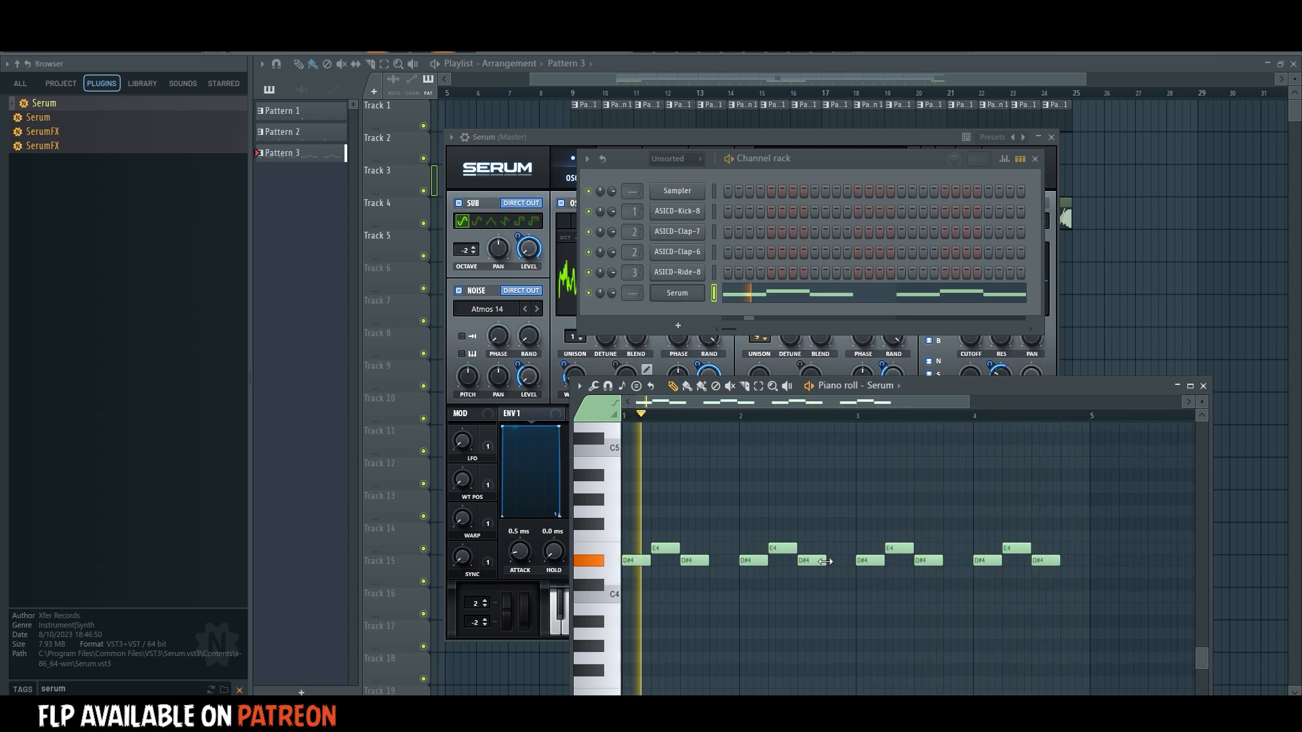
left_click_drag(824, 562, 809, 561)
left_click(819, 562)
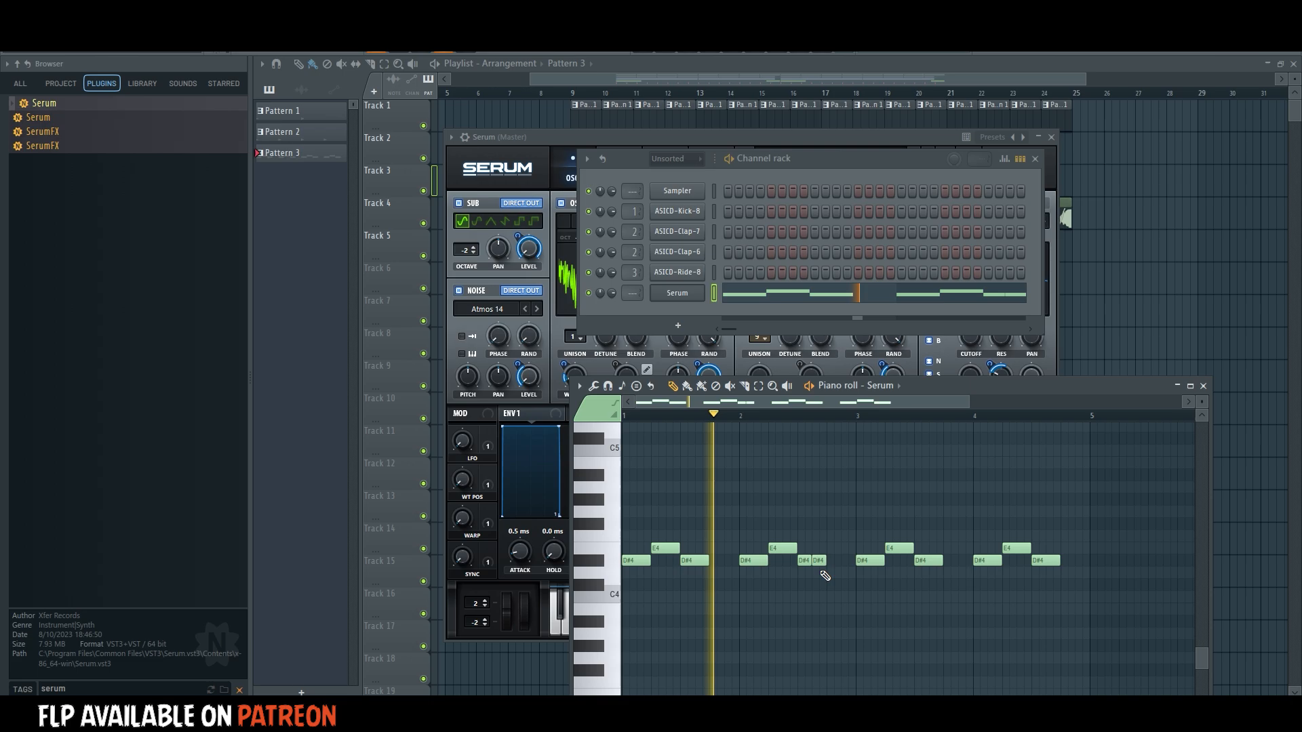
Set the release of Serum's Envelope 1 to 0.0 ms.
left_click(680, 294)
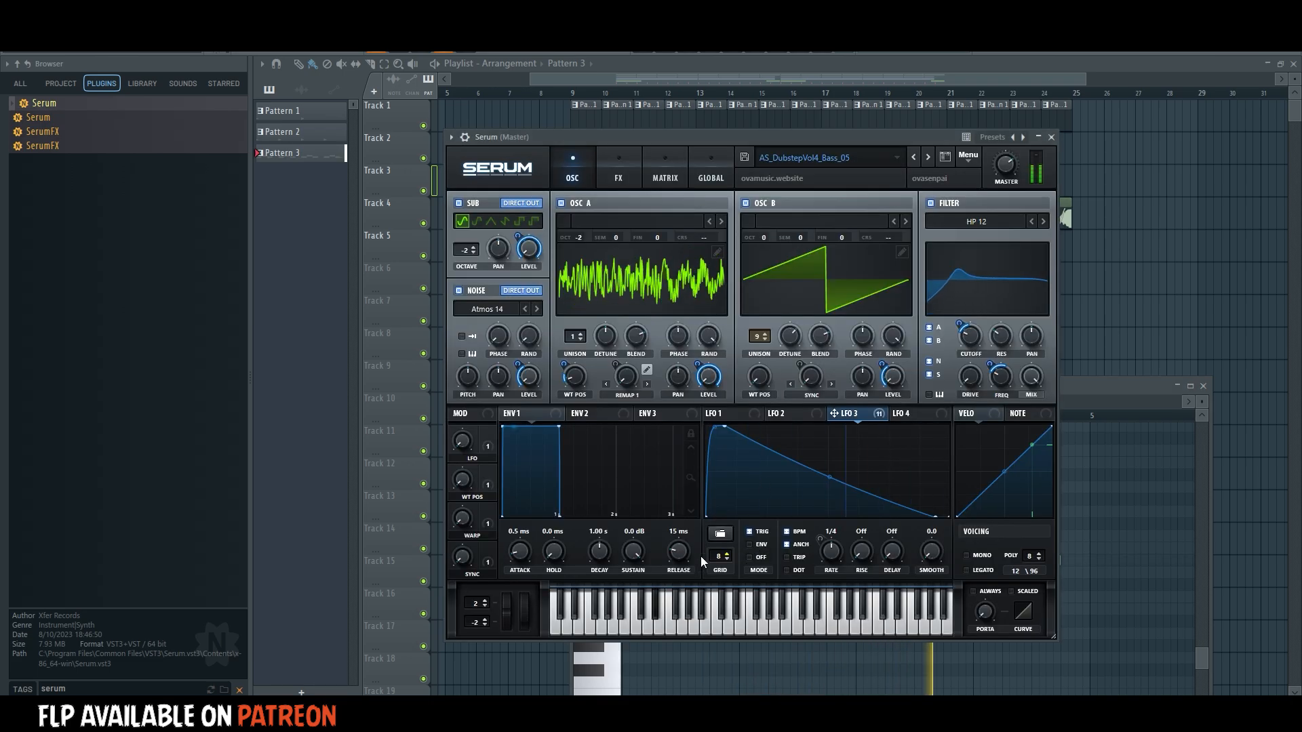
left_click_drag(679, 552, 648, 625)
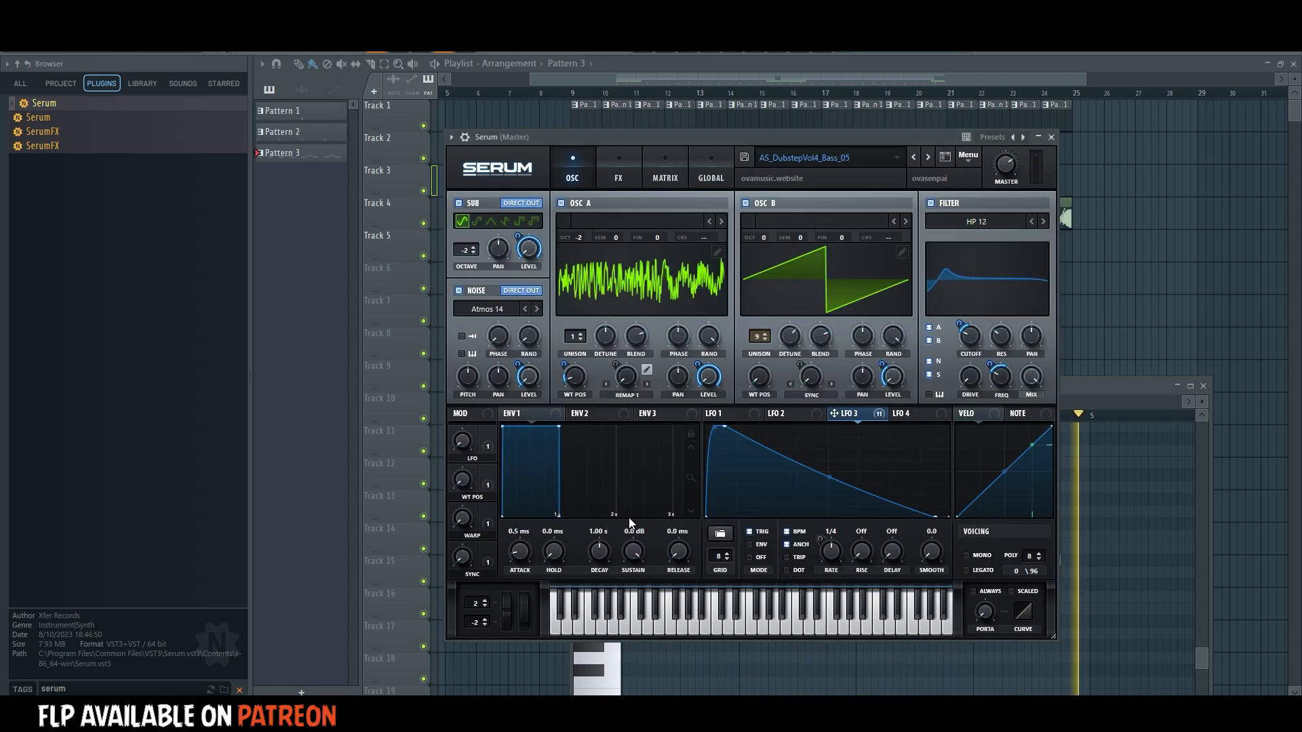
Move LFO 3's peak slightly later, set Oscillator A's wavetable position to 181, and stop playback.
mouse_move(577, 382)
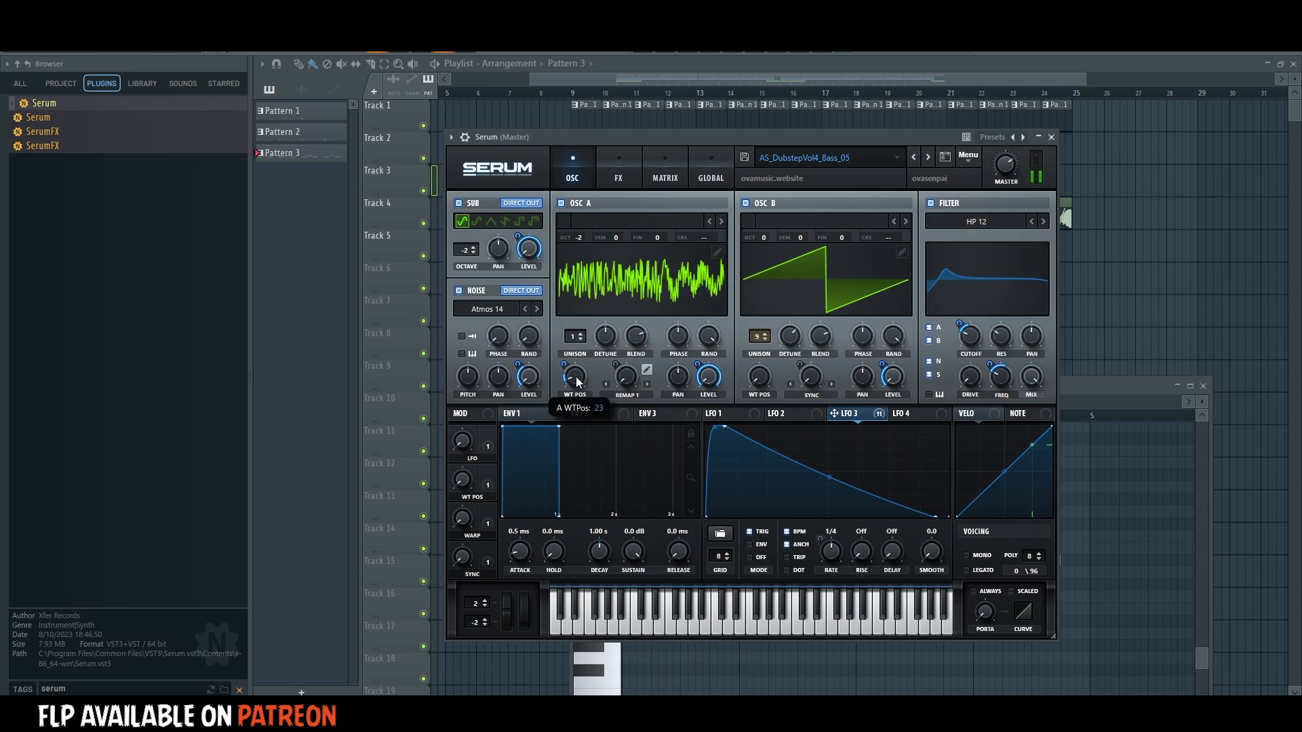
mouse_move(577, 379)
left_mouse_down()
mouse_move(576, 390)
mouse_move(593, 361)
mouse_move(593, 385)
mouse_move(589, 368)
mouse_move(629, 377)
mouse_move(639, 345)
mouse_move(584, 373)
mouse_move(586, 386)
left_mouse_up()
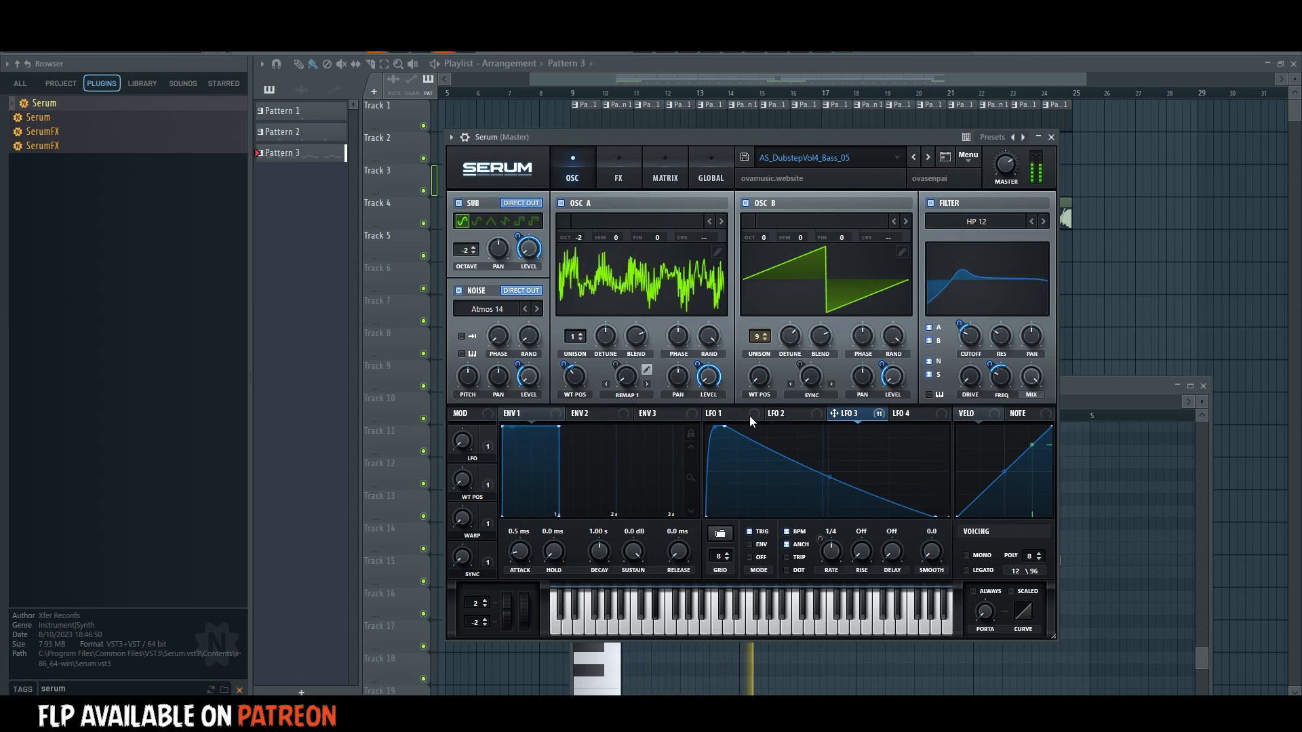
left_click_drag(724, 426, 756, 387)
left_click_drag(589, 377, 602, 341)
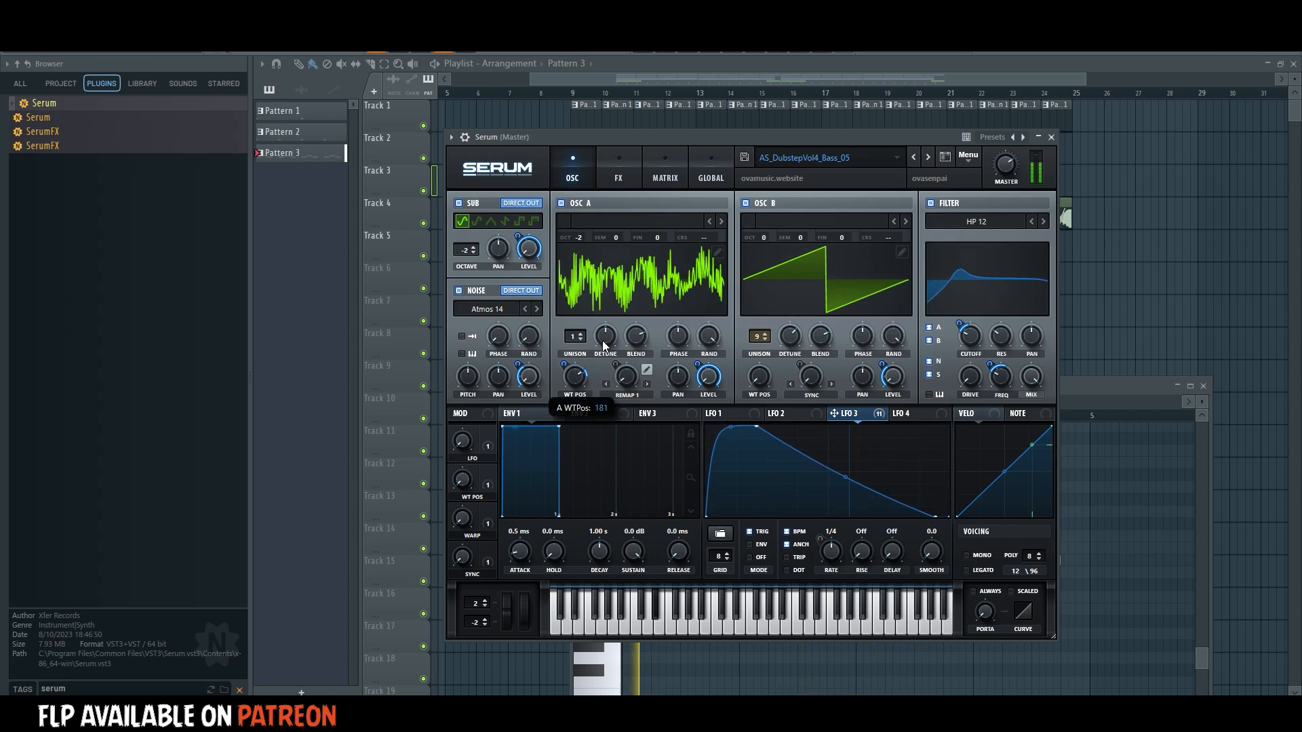
left_click_drag(741, 136, 756, 146)
key("space")
Route the Serum channel to mixer track 7.
left_click(710, 46)
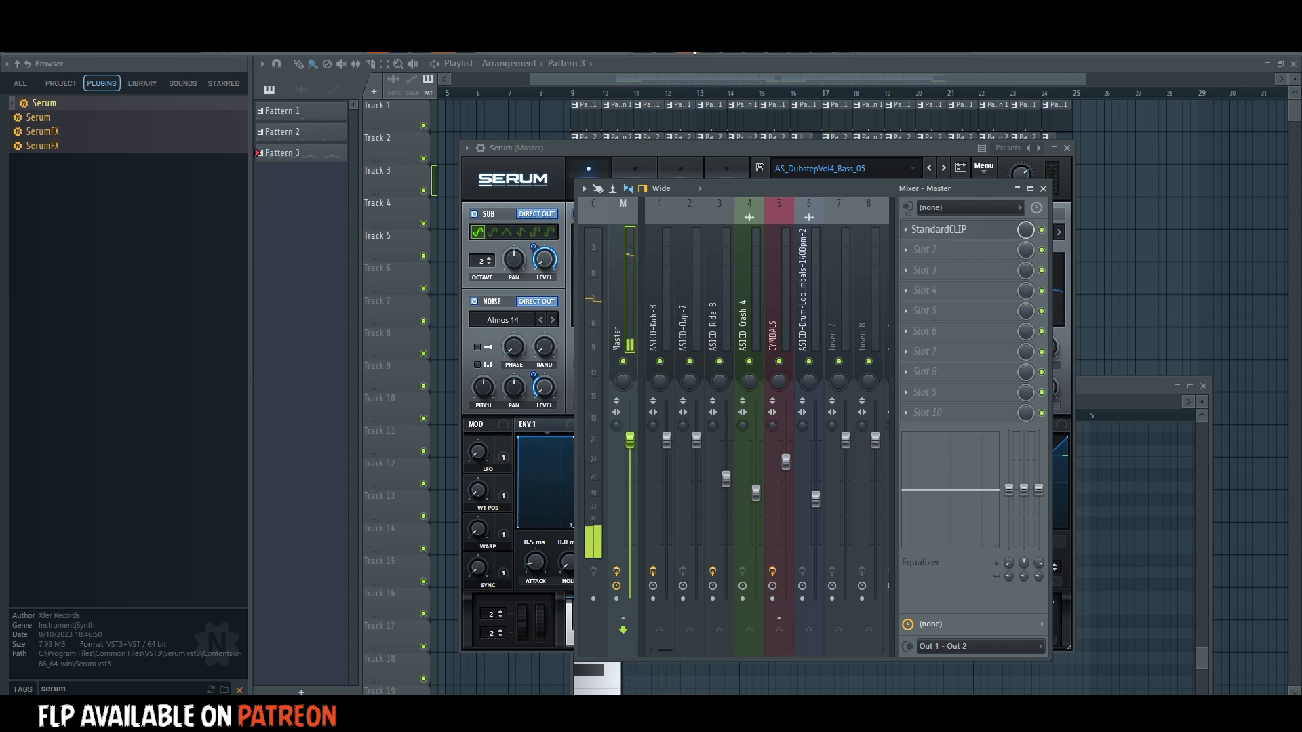
key("F6")
left_click(678, 293)
left_click(480, 147)
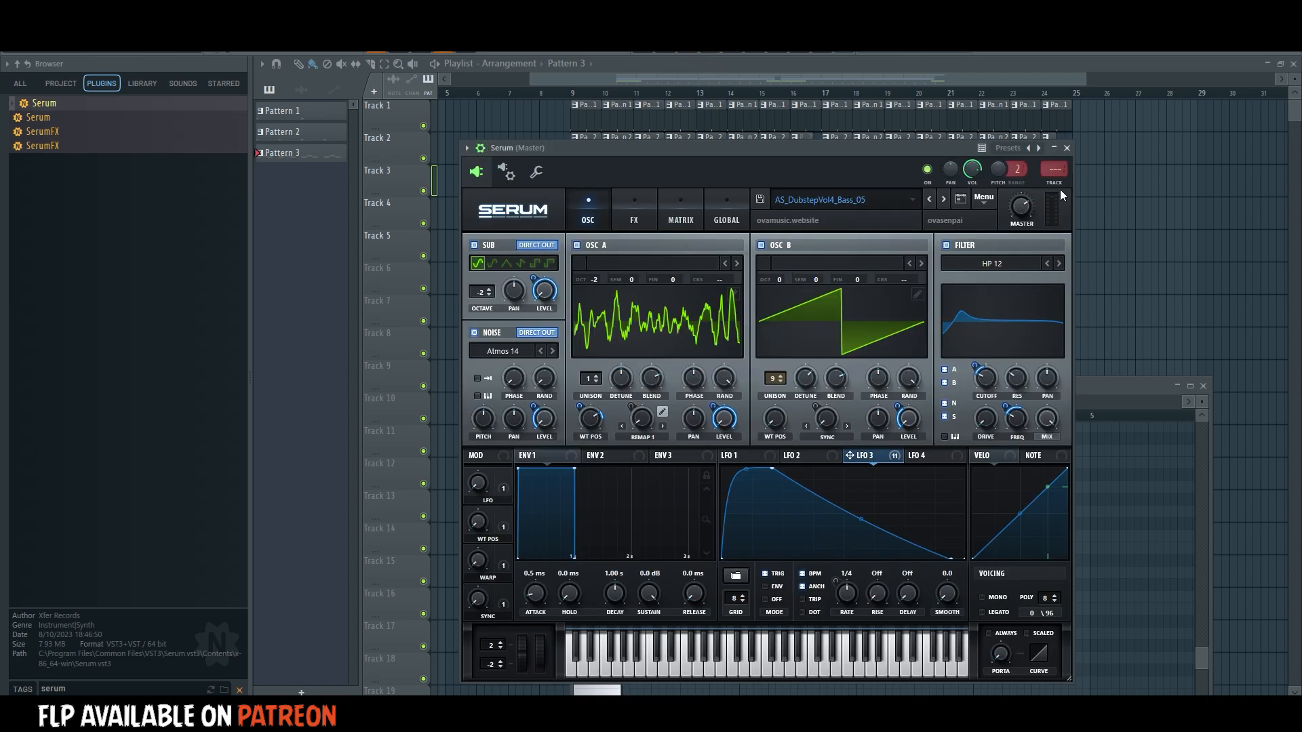
left_click(1056, 170)
Load the saved mixer track preset with the Trash 2, Disperser, OTT, Pro-R and LIFT4-MAST effects onto track 7.
right_click(840, 267)
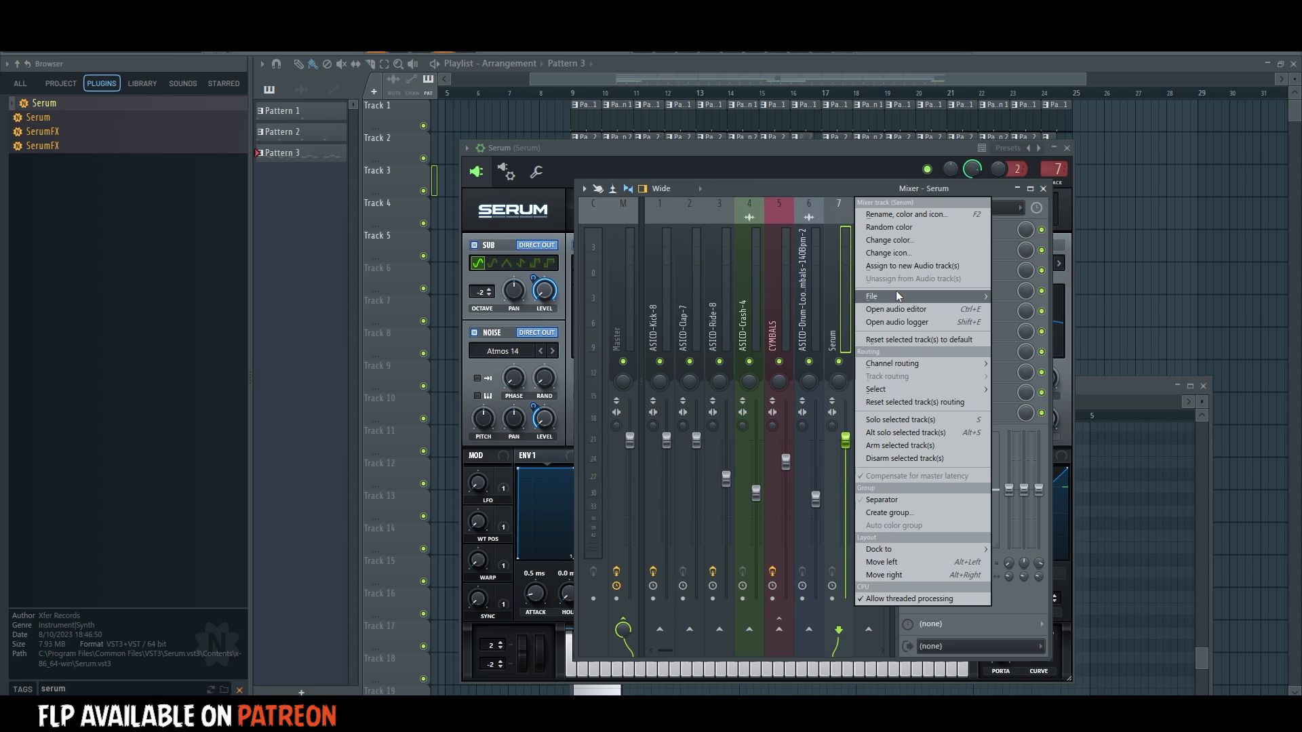
mouse_move(896, 290)
left_click(1064, 410)
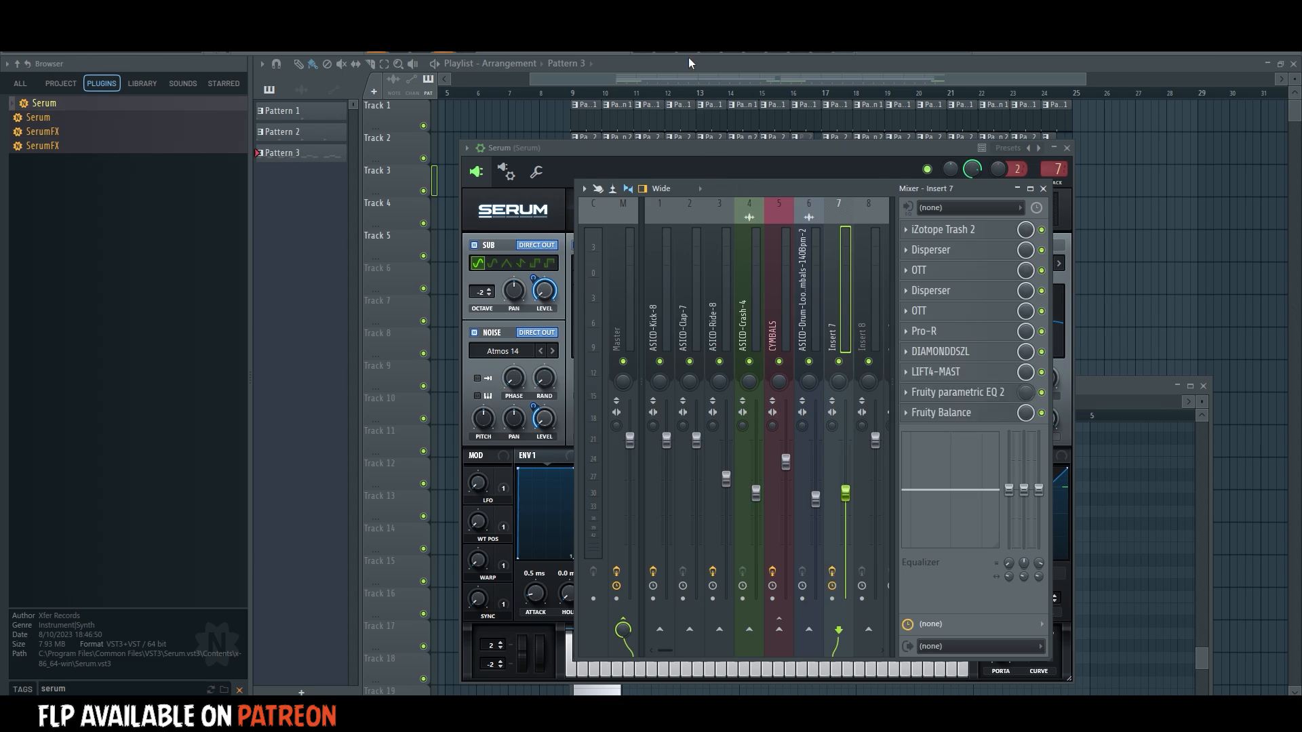
Play Pattern 3 and slightly raise the Mix amount of the Pro-R reverb on mixer track 7.
key("F6")
key("space")
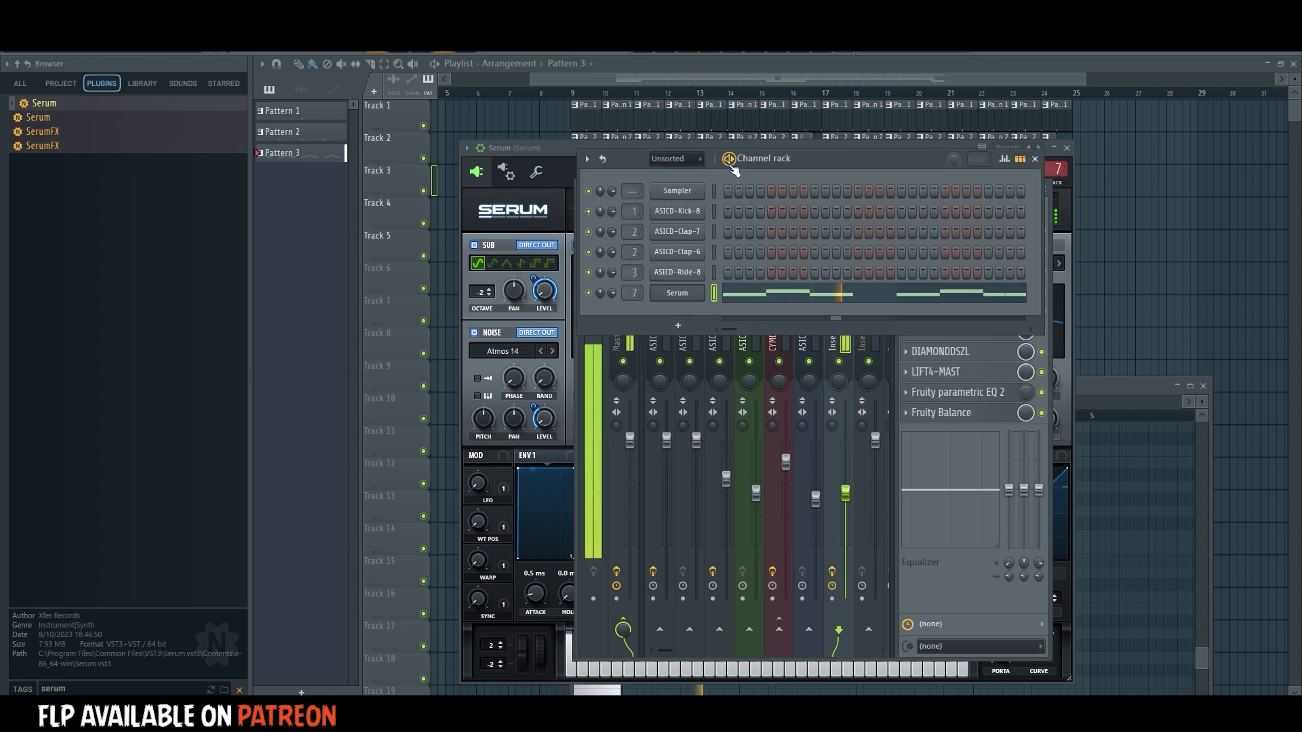
left_click(947, 350)
left_click(987, 332)
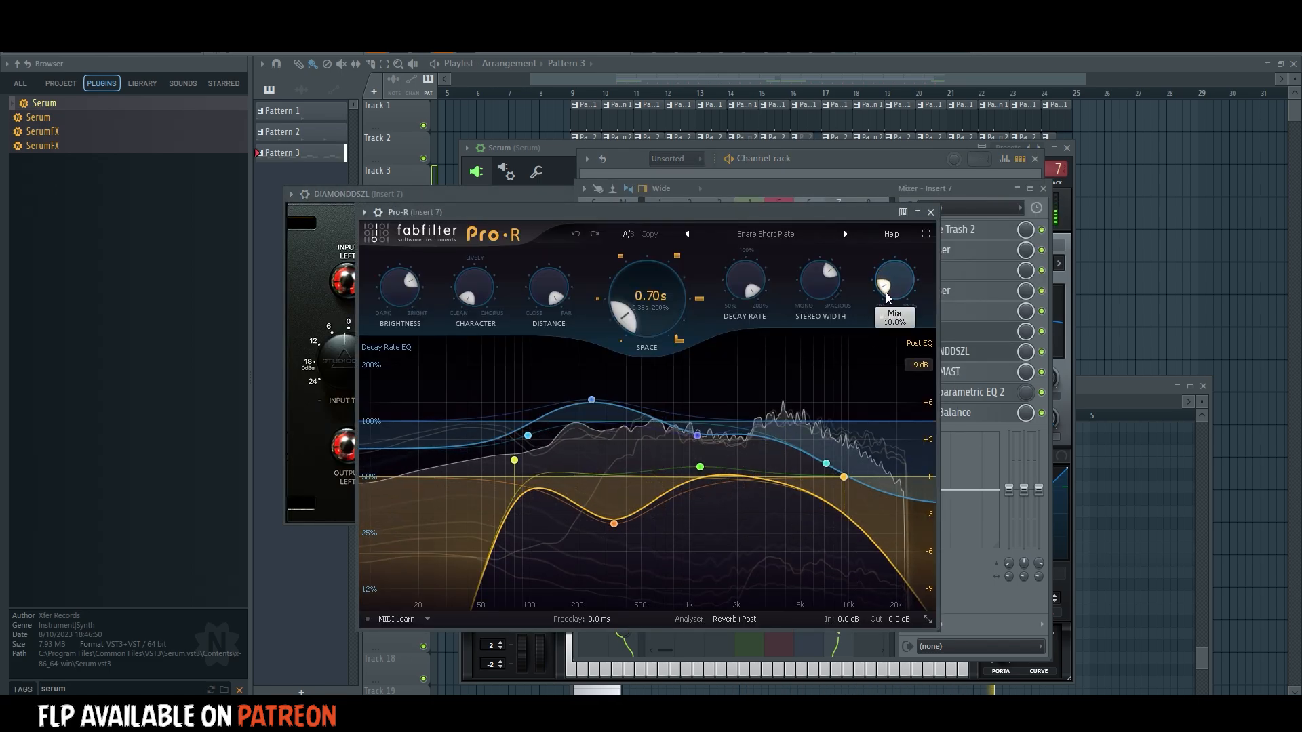
left_click_drag(888, 297, 887, 283)
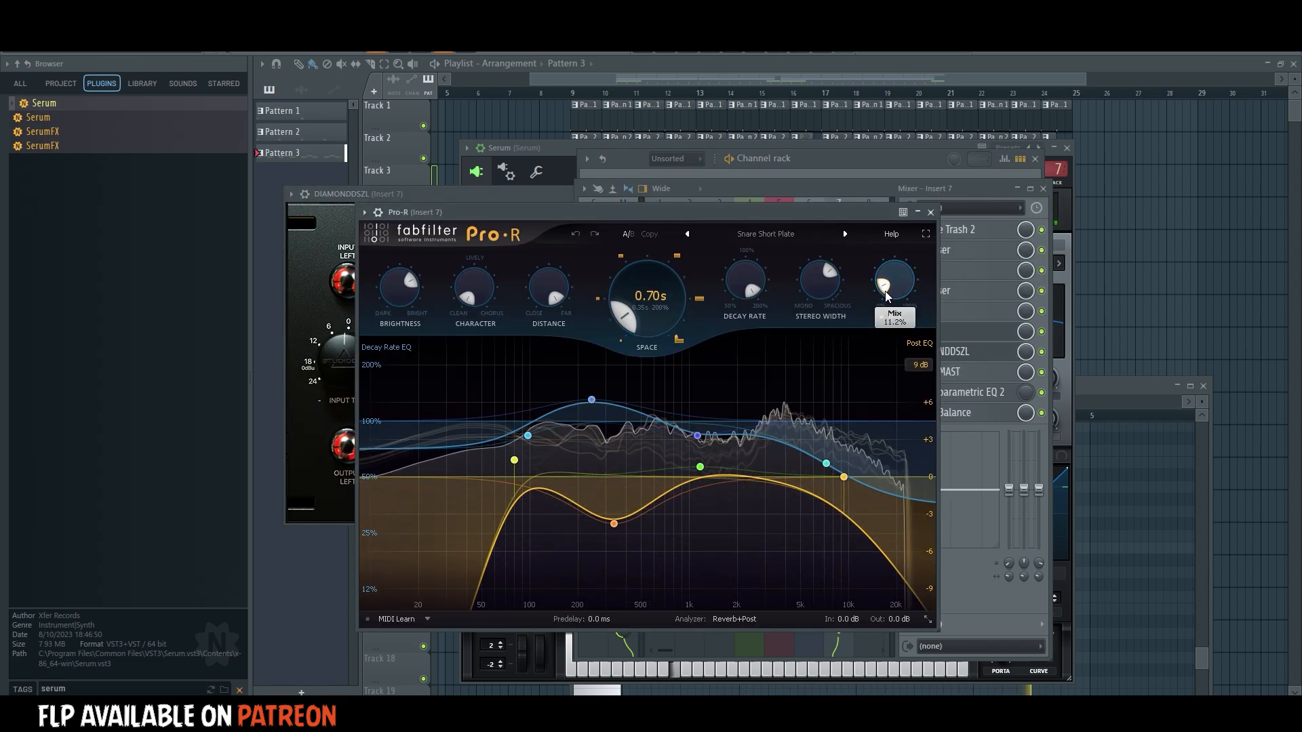
left_click(930, 212)
Align the Pattern 3 clip on Track 7 with bar 9 and place a copy of it at bar 13.
left_click(572, 94)
key("space")
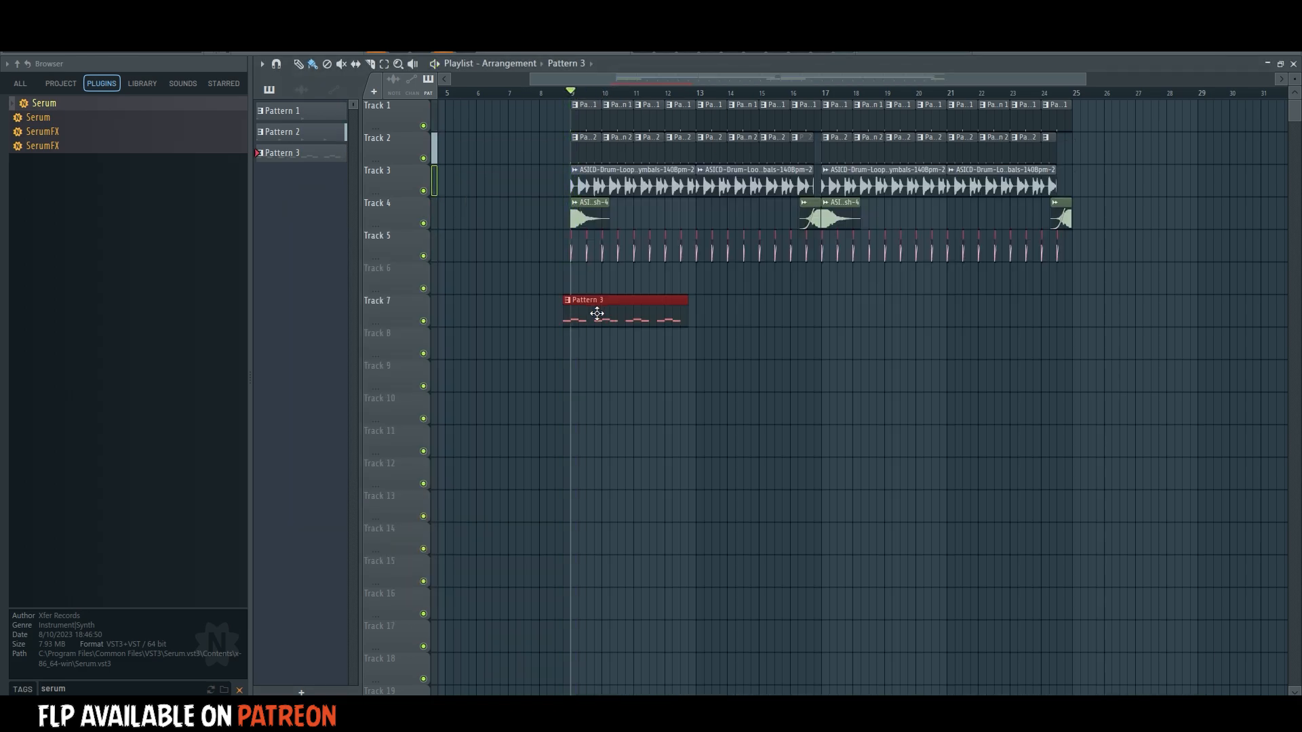
left_click_drag(597, 312, 603, 313)
key("space")
key("ctrl+b")
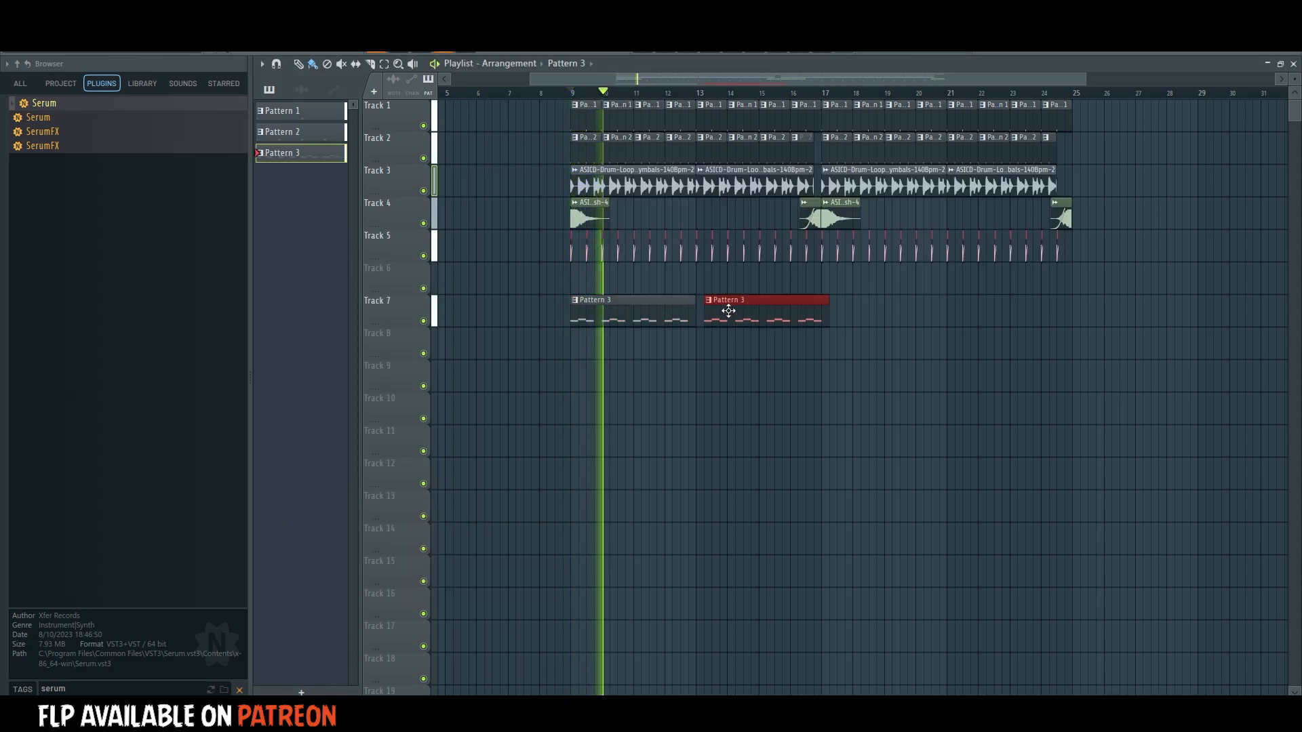
left_click_drag(729, 311, 721, 312)
key("space")
Clone the Serum channel and reshape LFO 1 in the clone into a curve that rises across the whole cycle.
double_click(678, 307)
key("space")
left_click(687, 46)
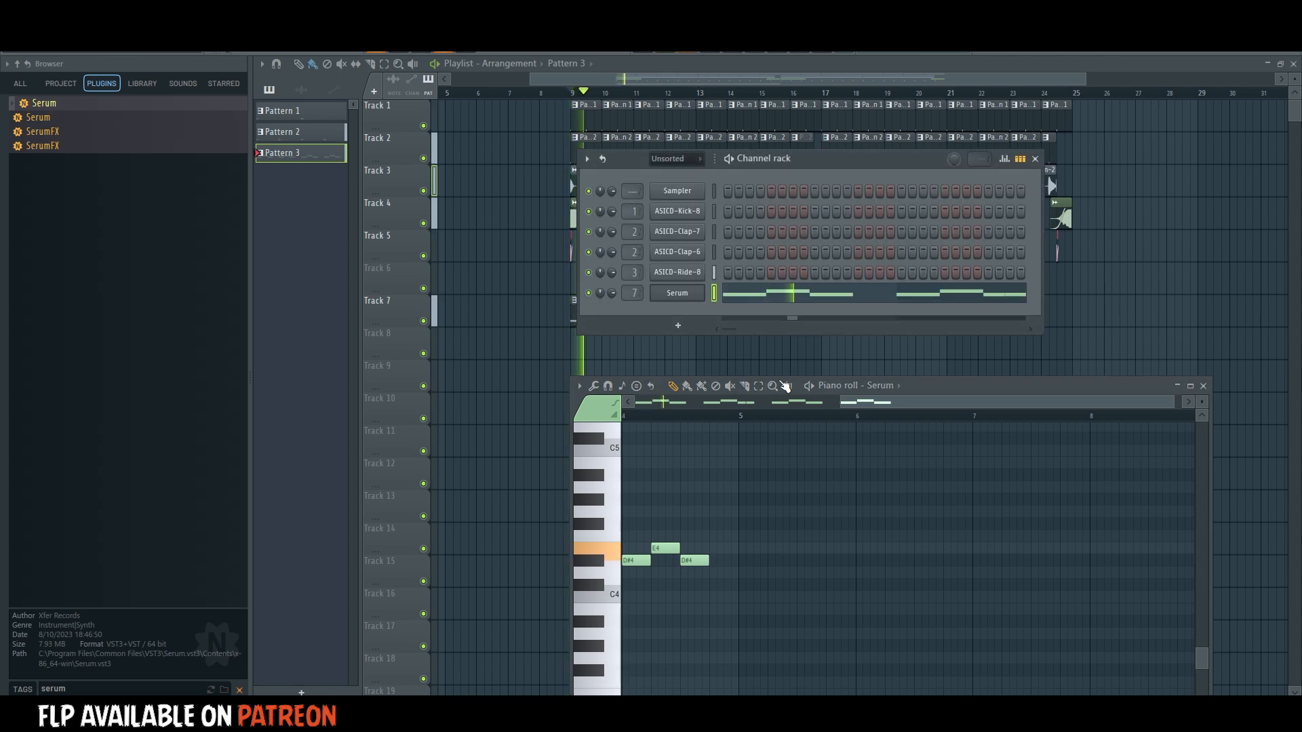
right_click(698, 302)
left_click(723, 429)
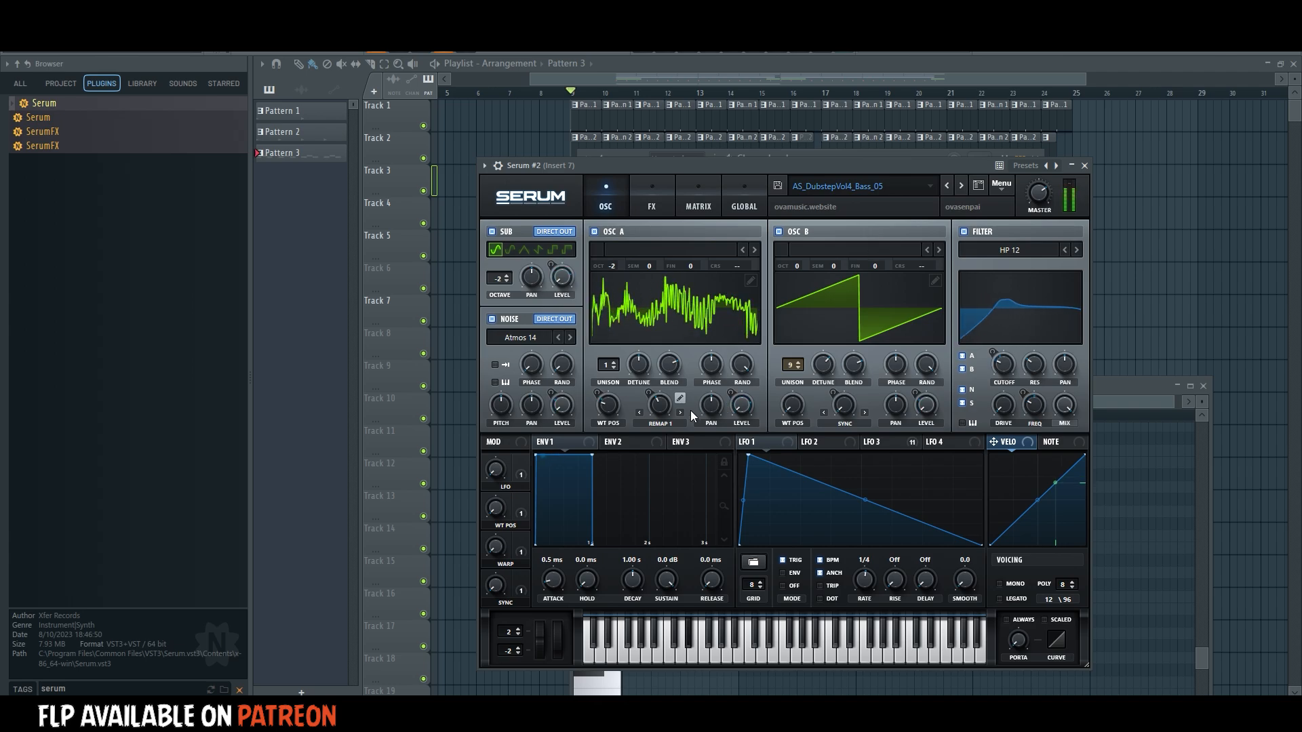
left_click_drag(749, 456, 1095, 334)
left_click(870, 445)
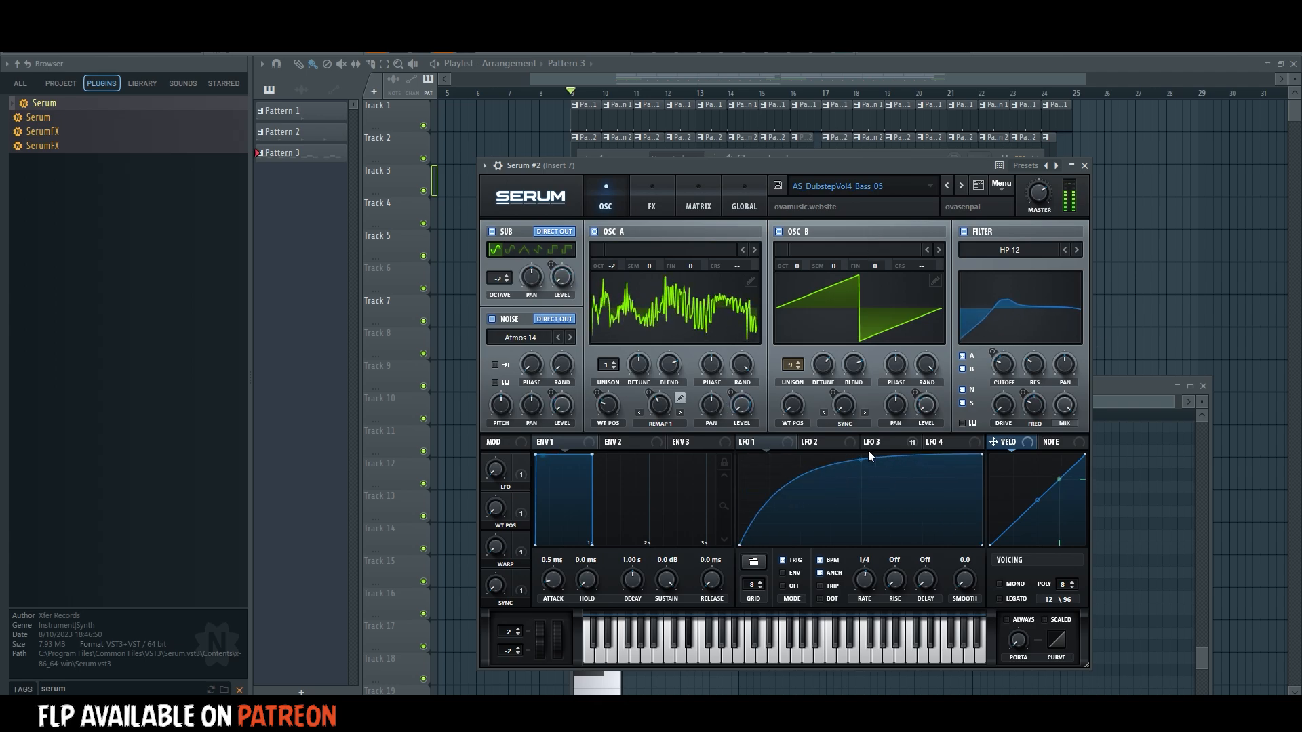
Add a D#4 note on beat 4 of bar 1 for the Serum #2 channel and play the result.
key("F6")
right_click(704, 306)
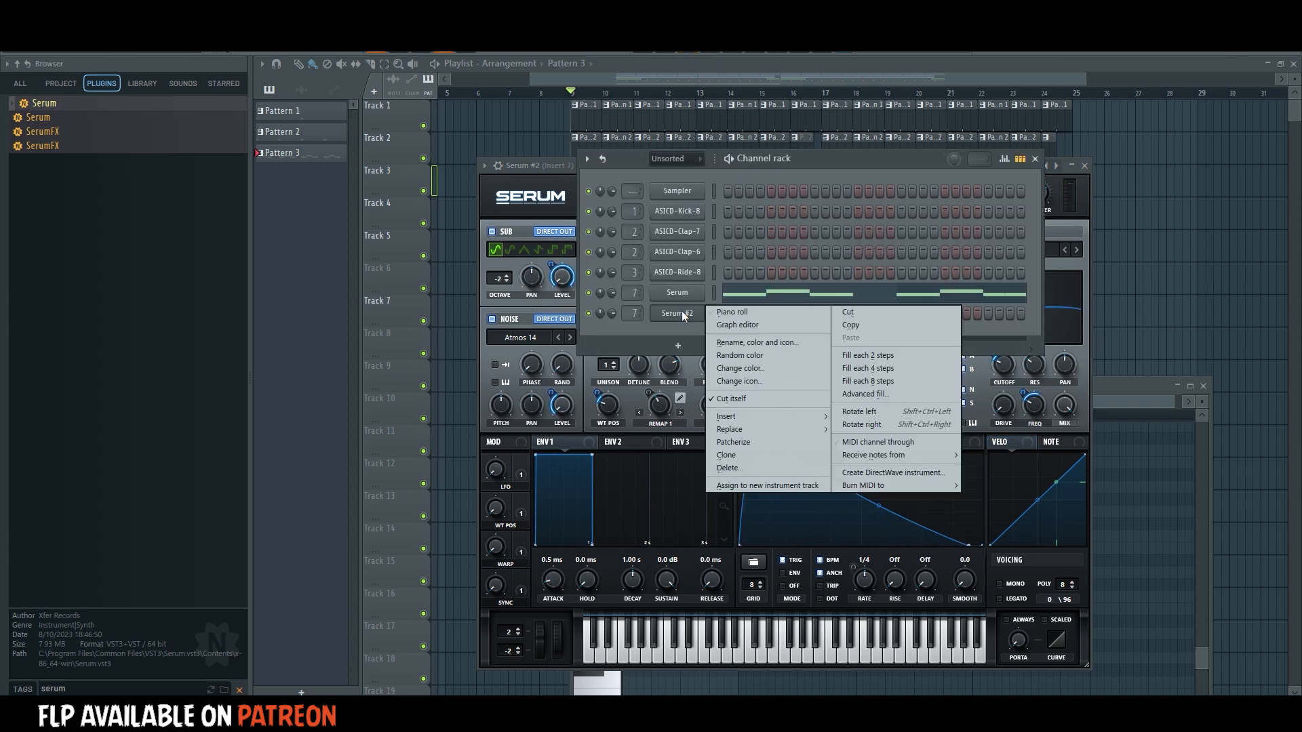
left_click(731, 313)
left_click_drag(680, 557, 709, 548)
key("space")
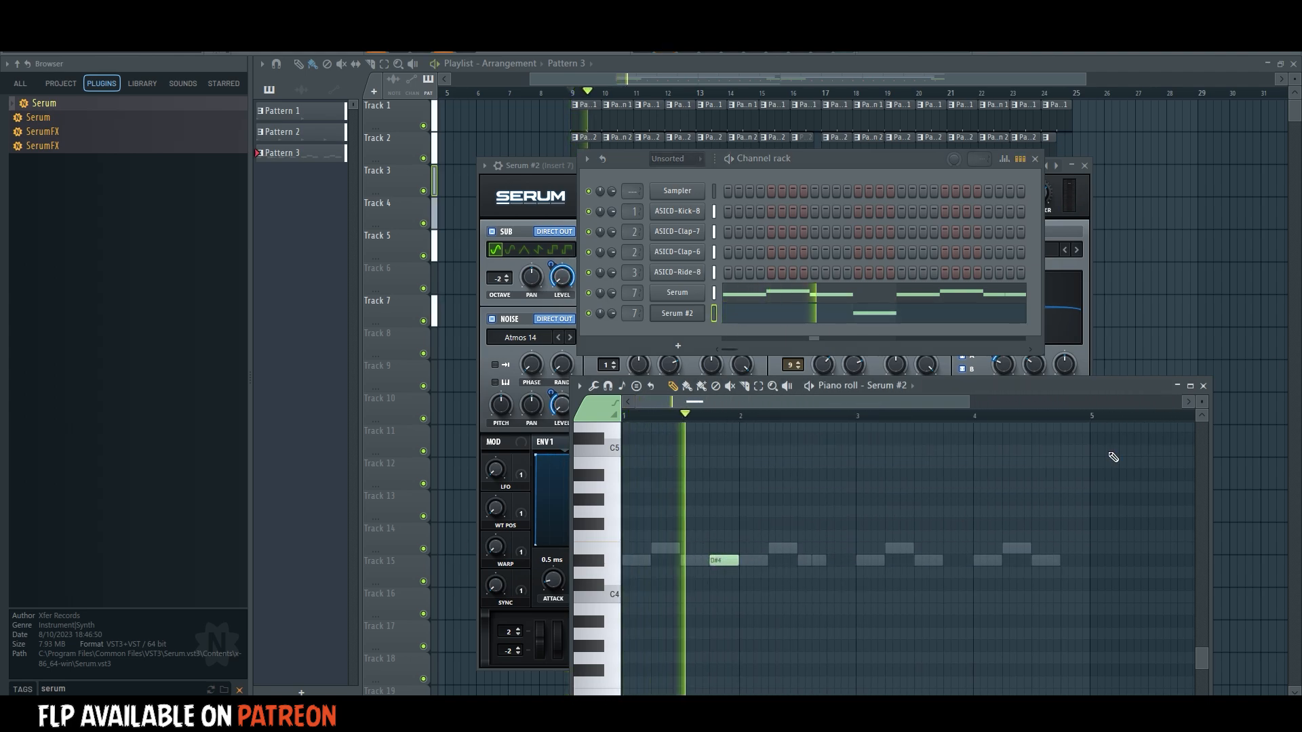
key("F12")
key("space")
Clone the Serum #2 channel and load the Spectral wavetable Scout [SN] into Oscillator A of the clone.
key("F6")
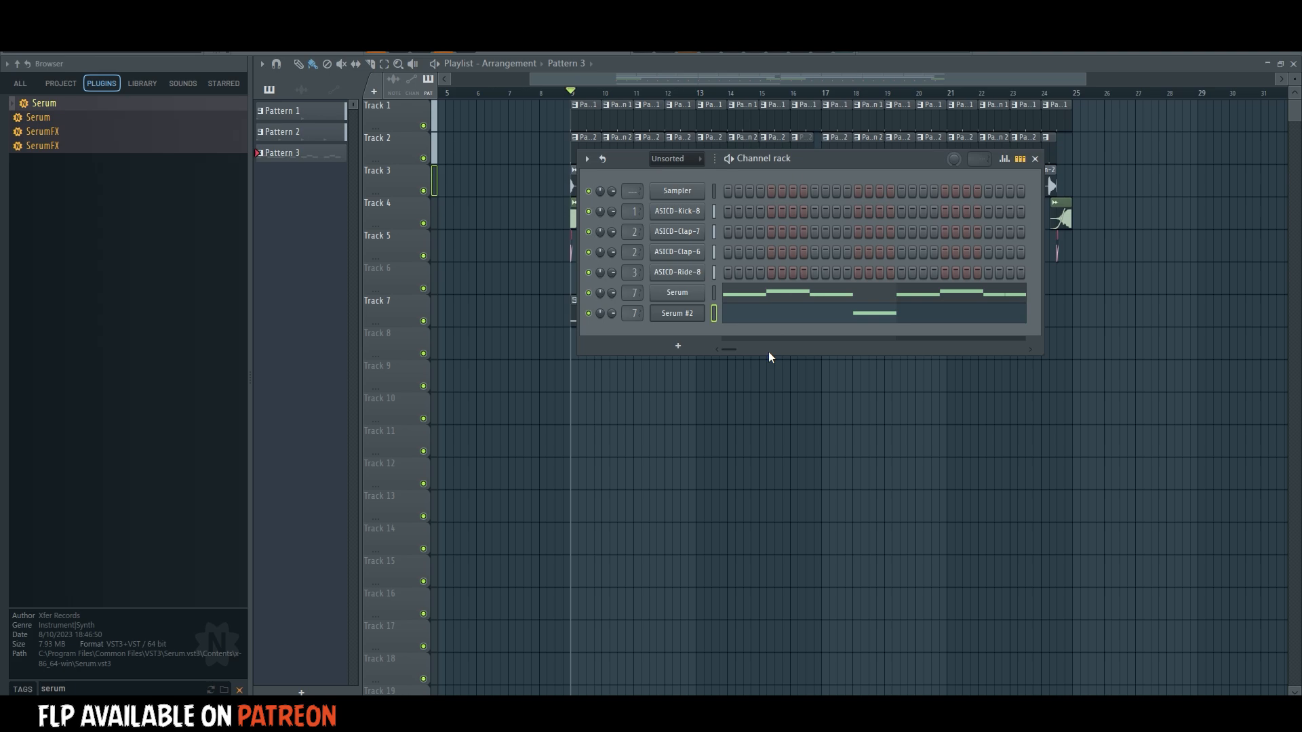
right_click(689, 319)
left_click(727, 455)
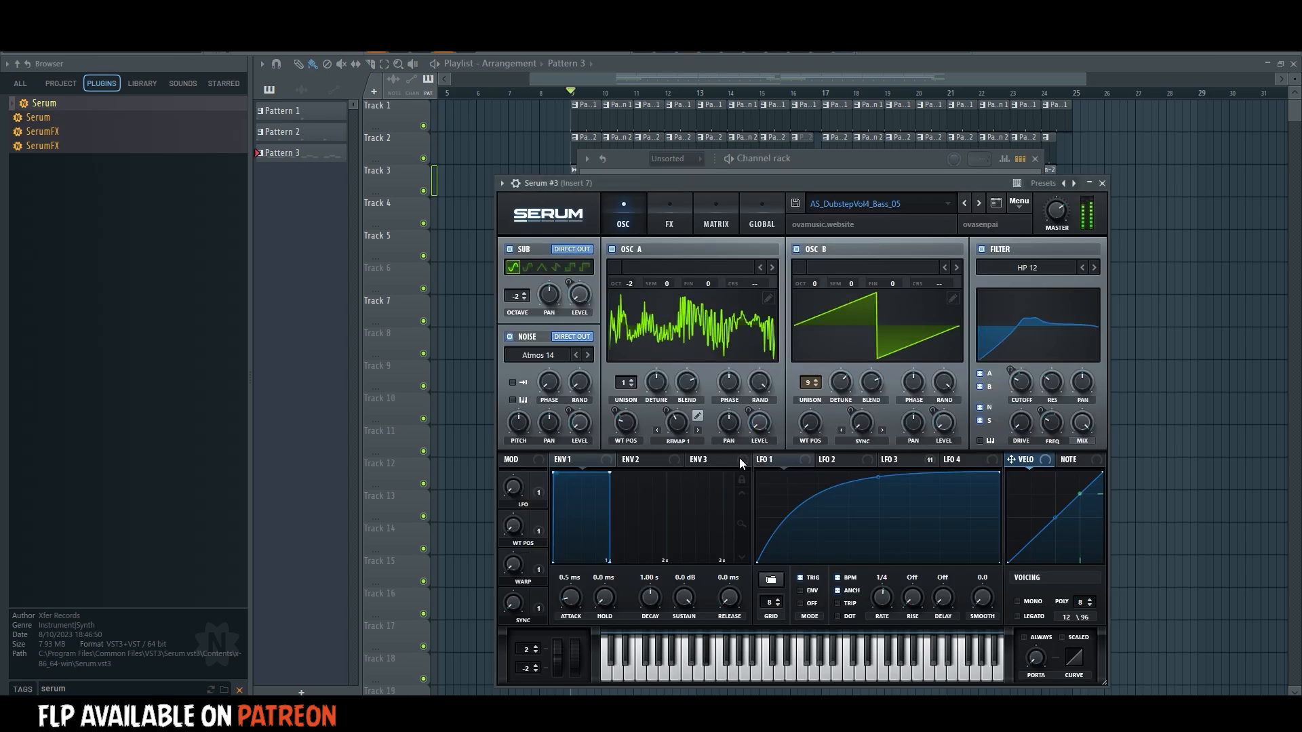
left_click(704, 275)
mouse_move(680, 313)
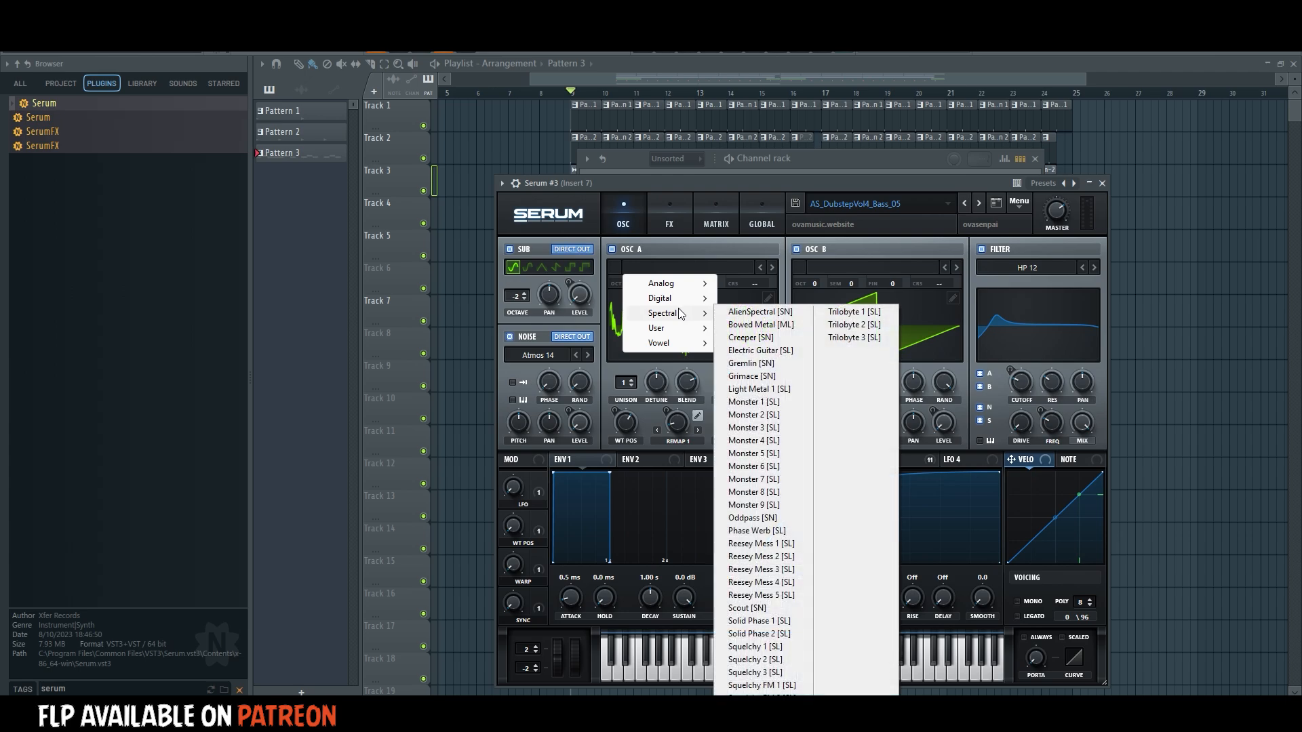
left_click(749, 608)
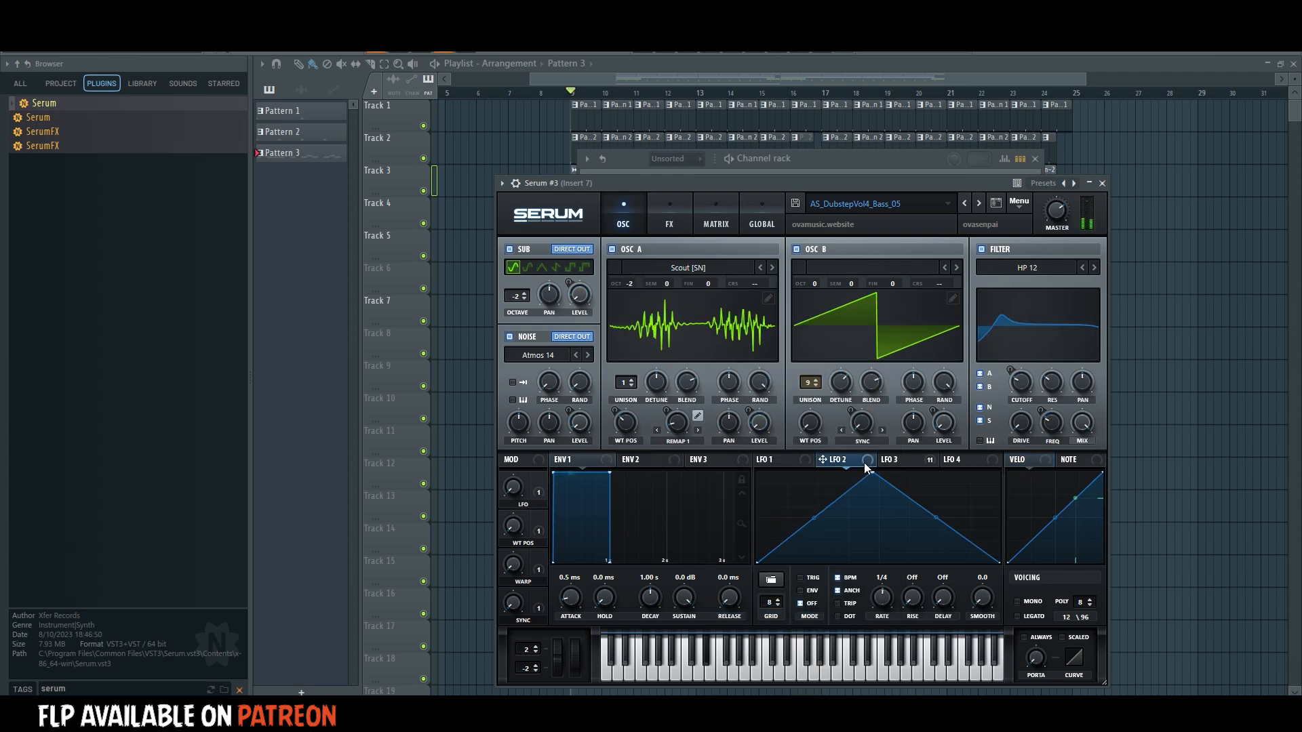
Move LFO 3's peak slightly later and set Oscillator B's tuning to +7 semitones in Serum #3.
left_click(897, 461)
left_click_drag(836, 469, 869, 473)
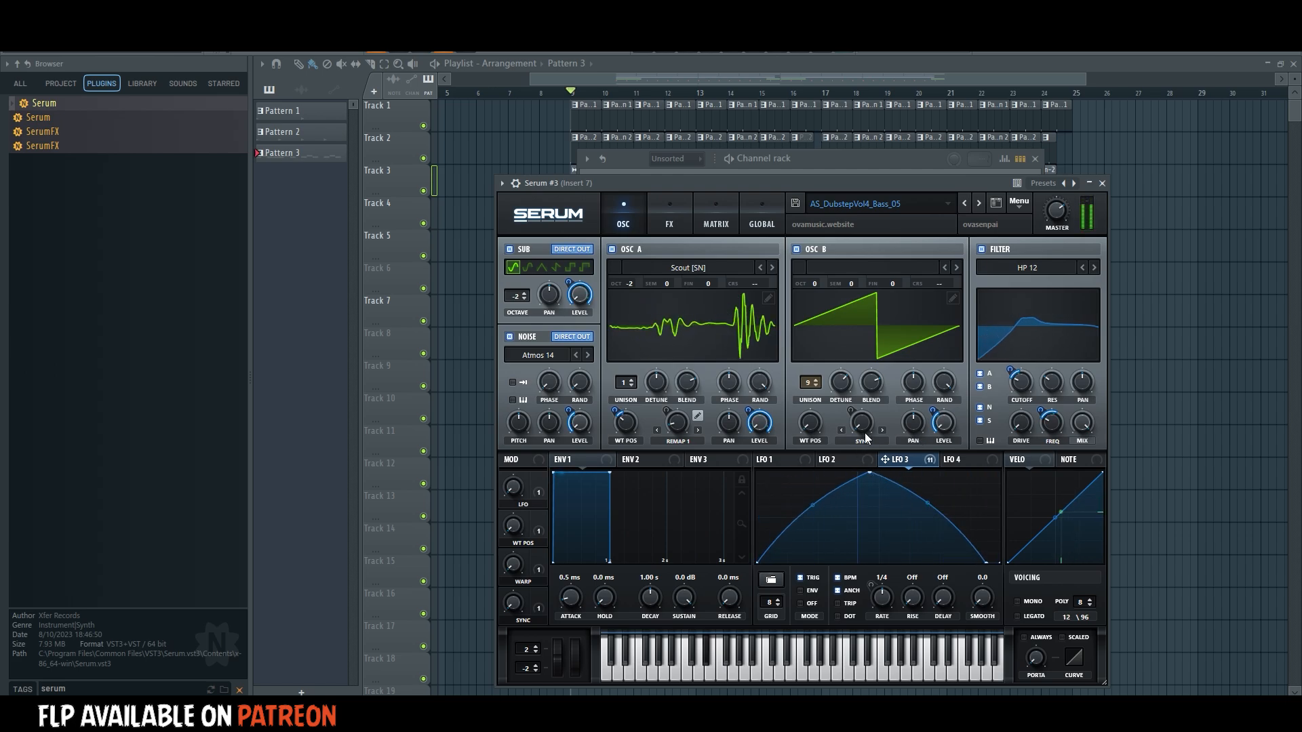
mouse_move(840, 399)
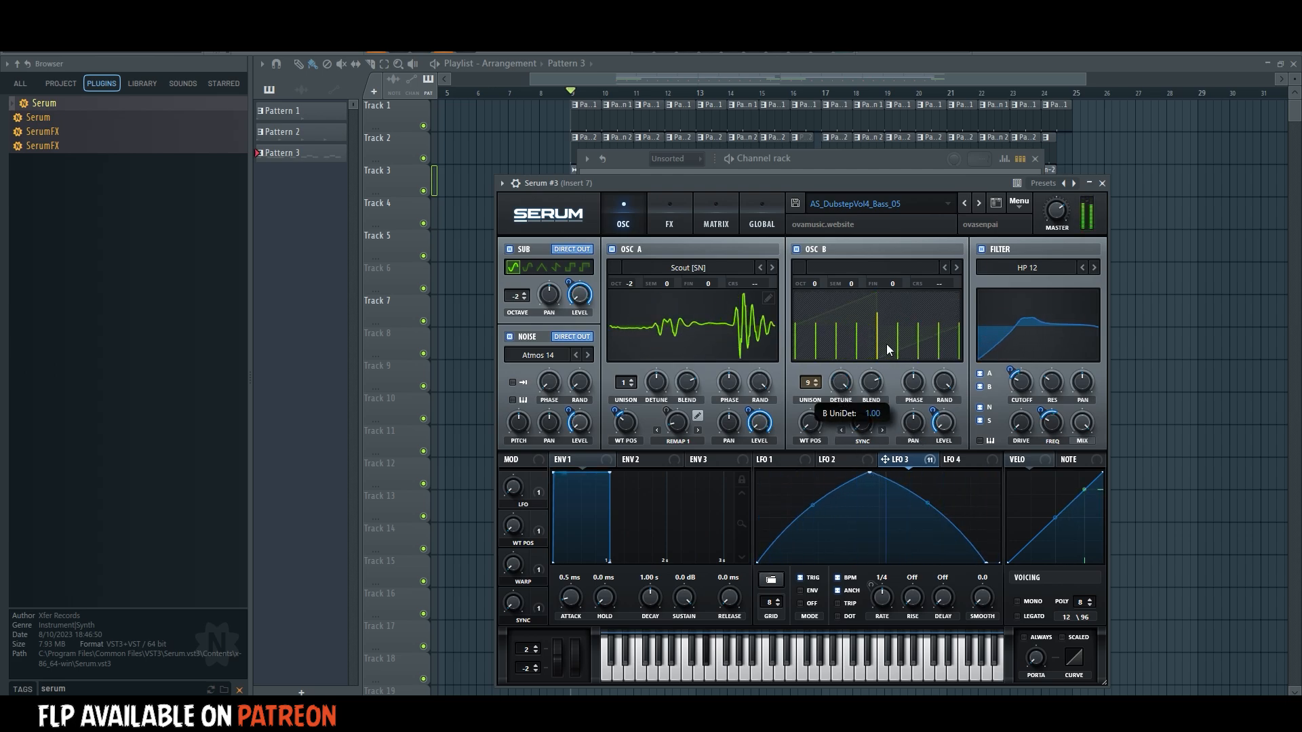
left_click_drag(864, 273, 878, 265)
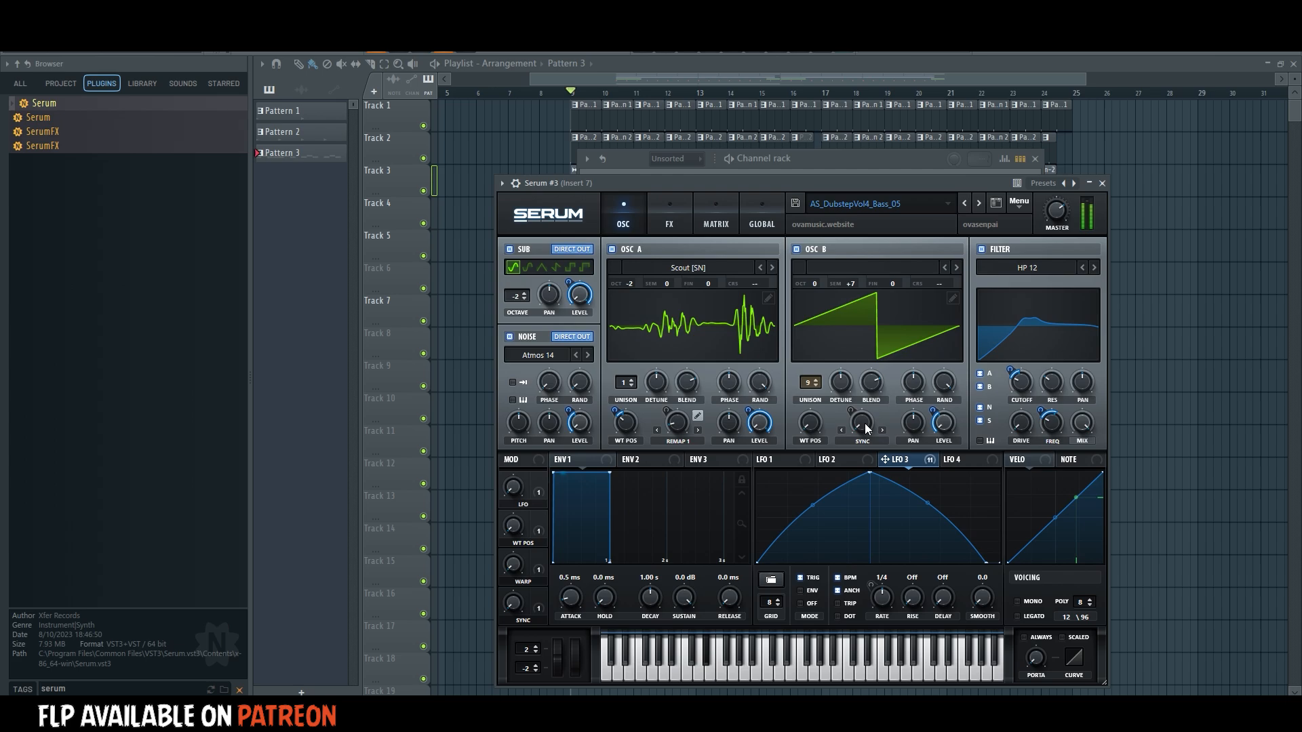
Set Oscillator B to octave -1 with slightly more Sync warp, and move LFO 3's peak to about two-thirds of the cycle.
left_click_drag(866, 427, 855, 396)
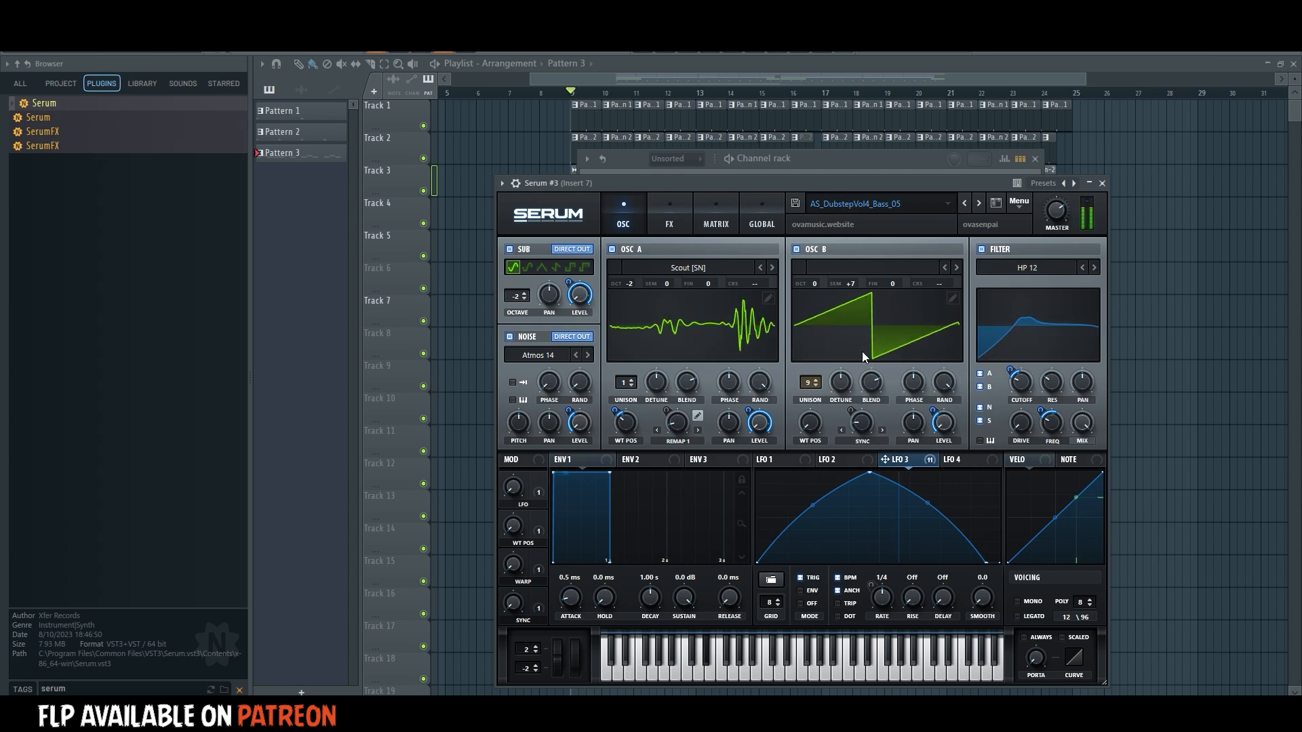
left_click_drag(869, 473, 806, 430)
left_click_drag(805, 475, 919, 473)
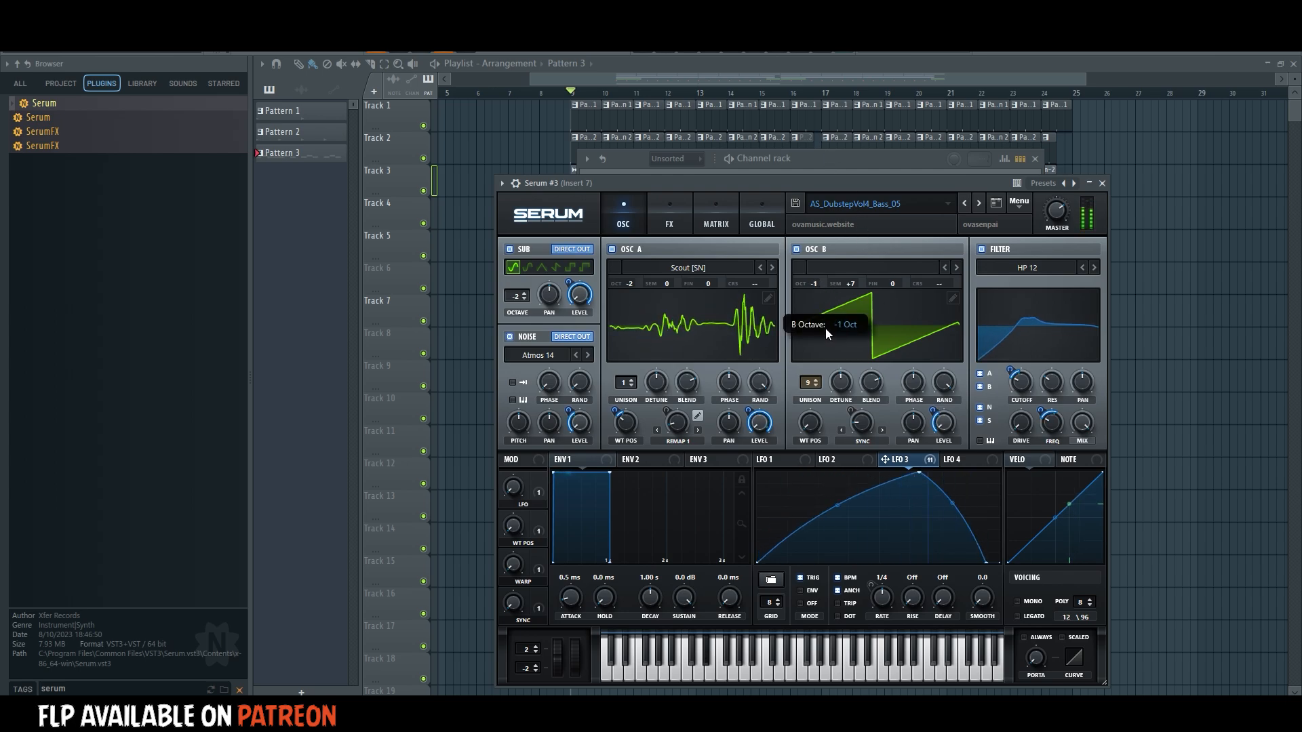
Add a D#4 note on beat 4 of bar 2 for Serum #3 and on beat 4 of bar 3 for Serum #2.
left_click(787, 177)
right_click(713, 332)
left_click(722, 406)
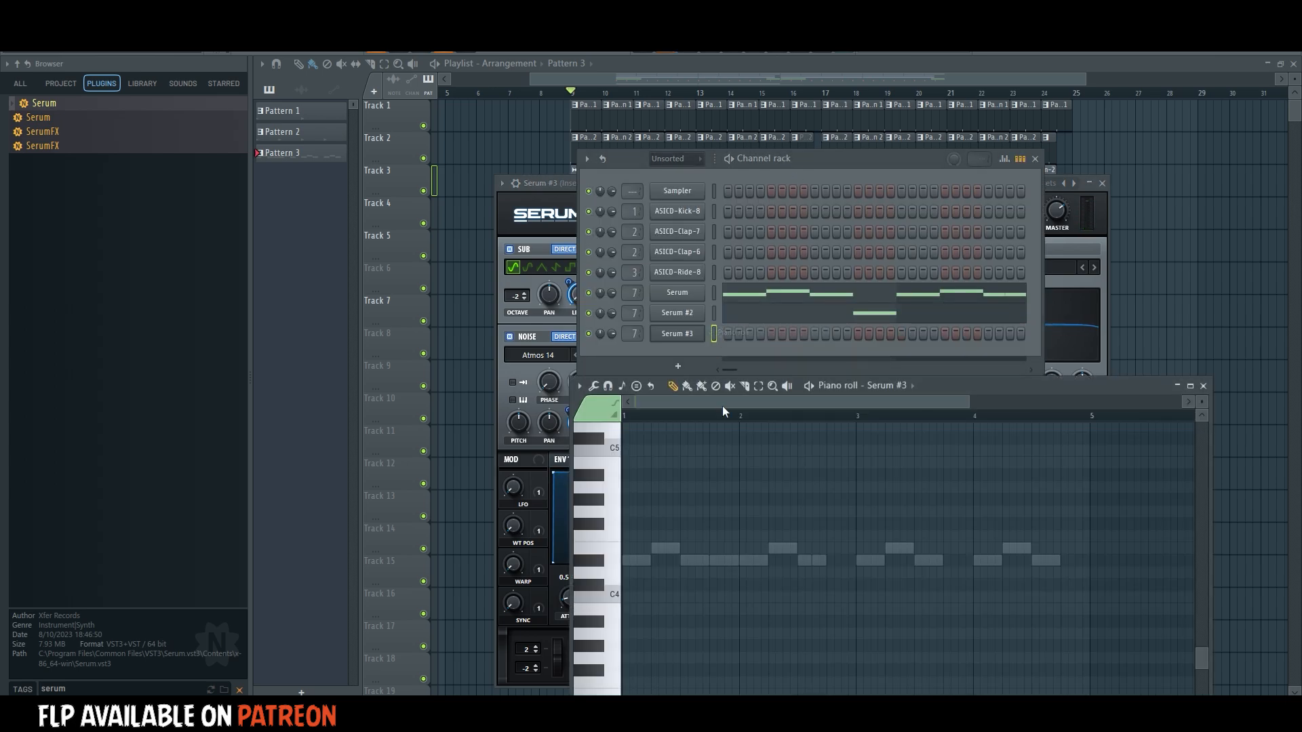
key("space")
scroll(852, 384, "up", 1)
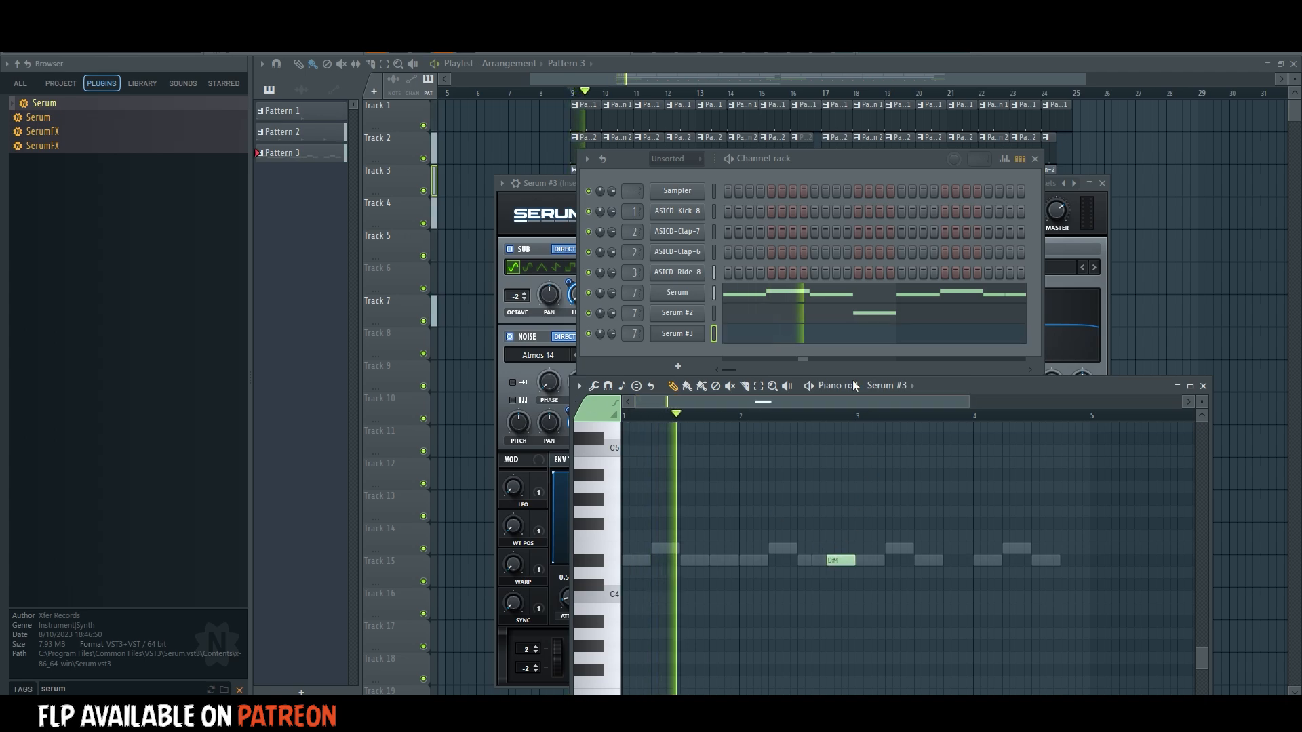
left_click(946, 560)
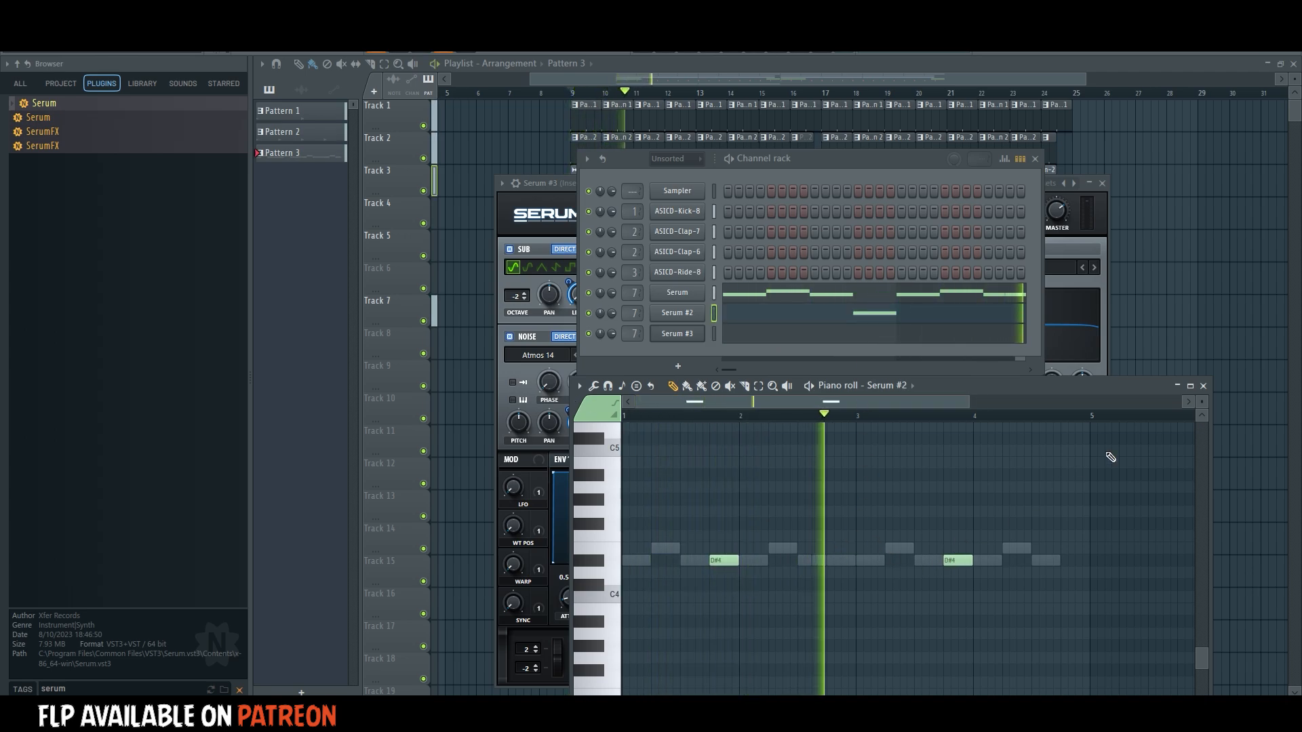
left_click(1217, 340)
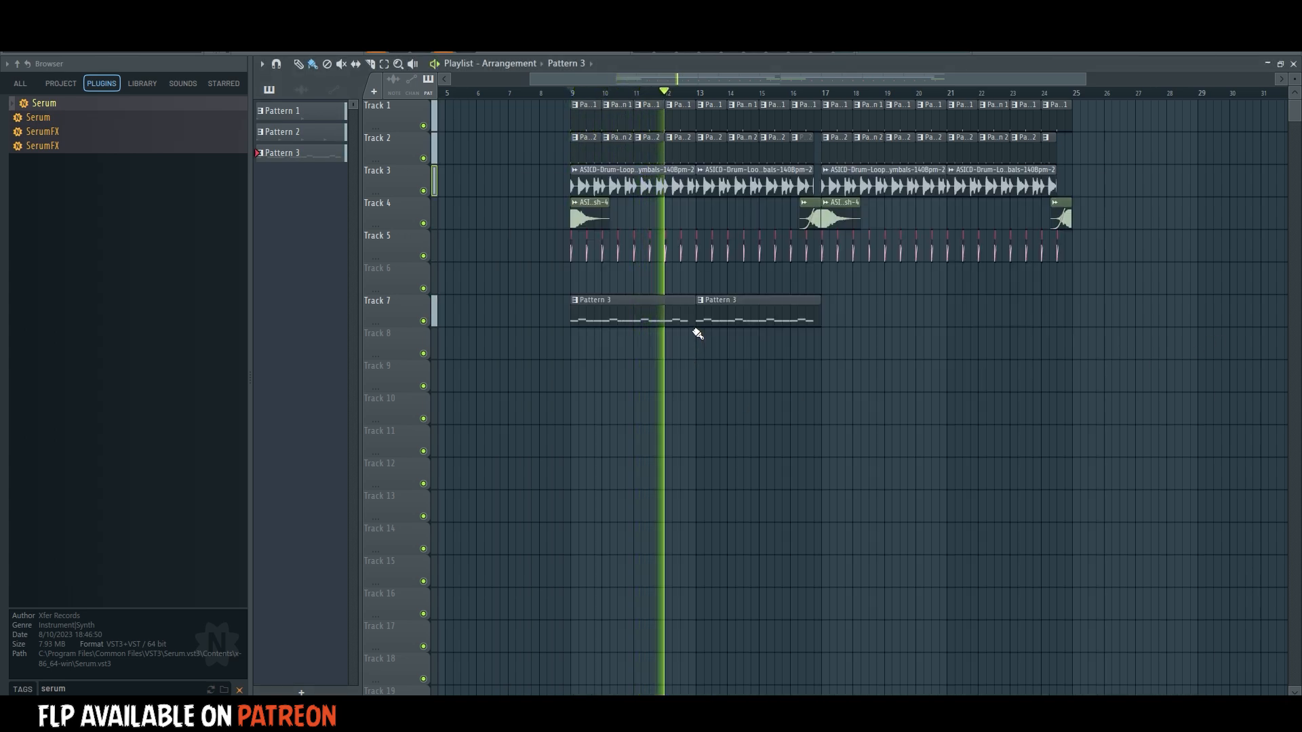
Play the arrangement from bar 9 and adjust the volume of mixer track 7.
left_click(572, 93)
scroll(573, 94, "up", 2)
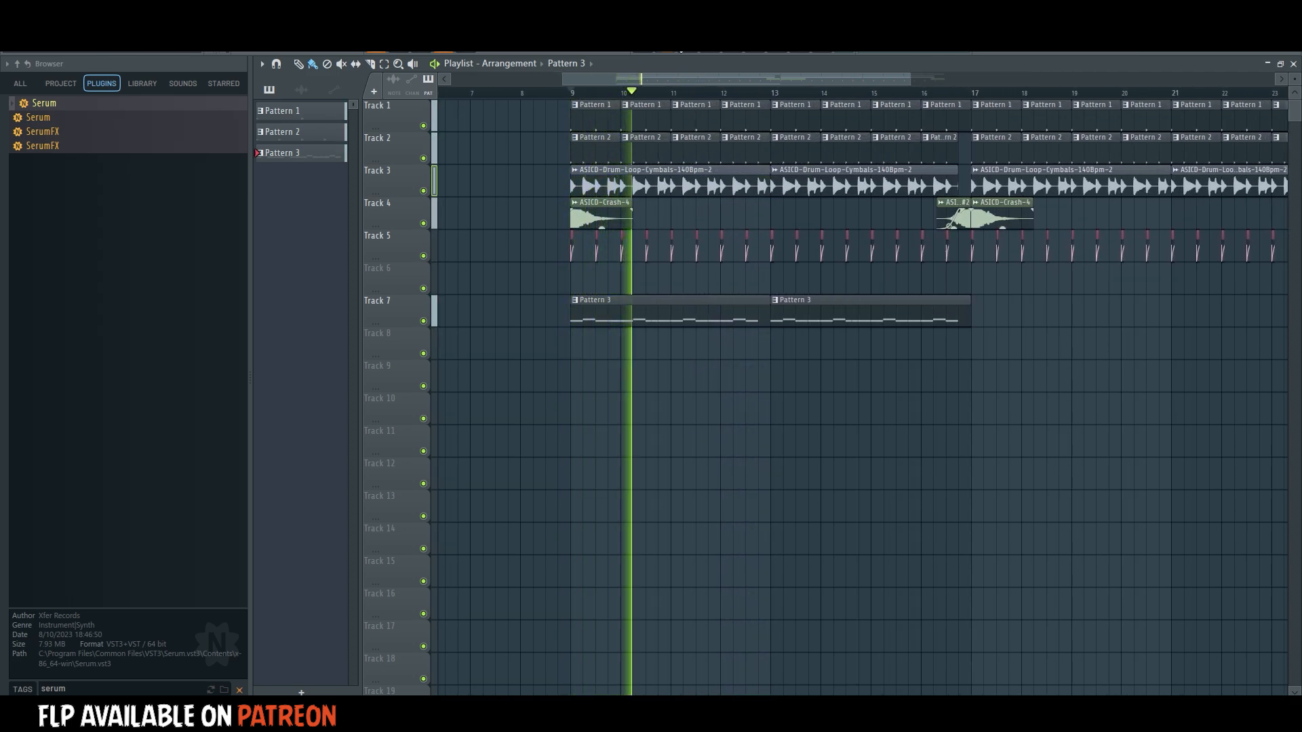
key("F9")
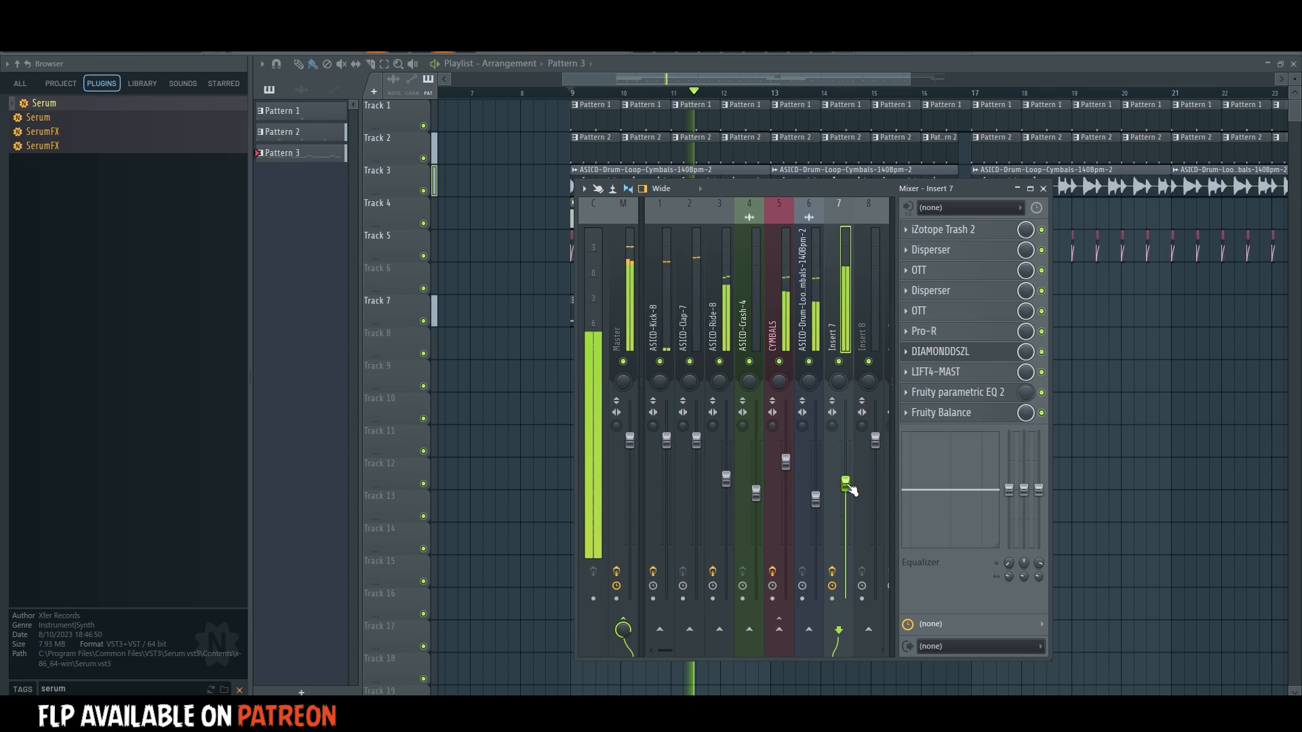
key("F9")
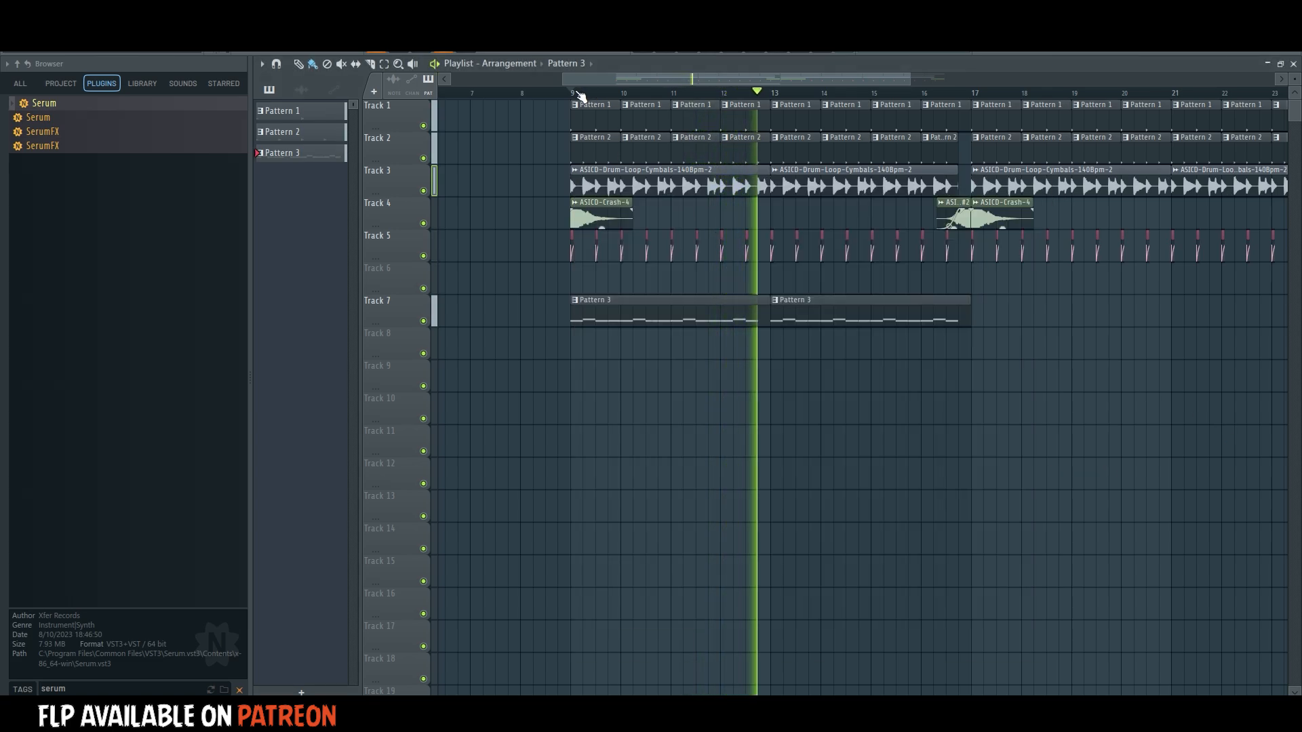
Select a two-step range at bar 9 and create an automation clip for the Fruity Balance volume on mixer track 7.
scroll(578, 95, "up", 2)
key("space")
left_click_drag(573, 93, 578, 93)
scroll(580, 94, "up", 4)
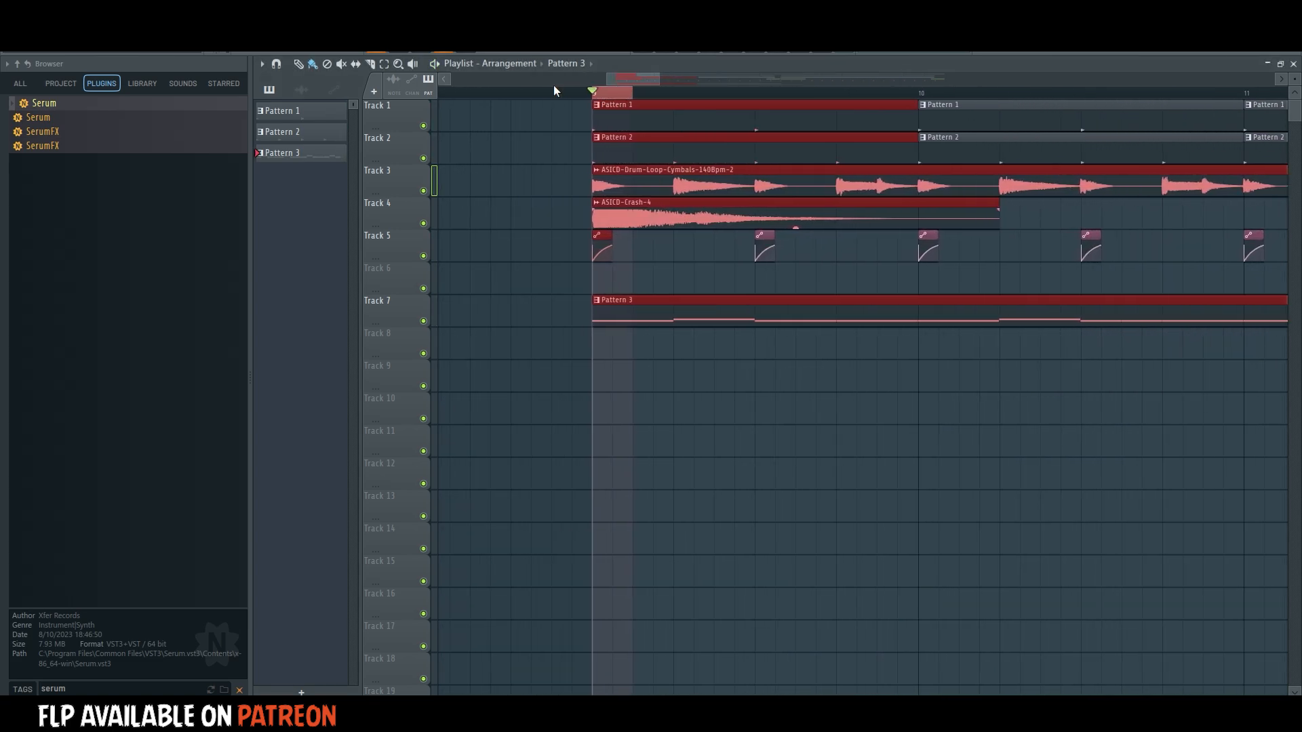
key("F9")
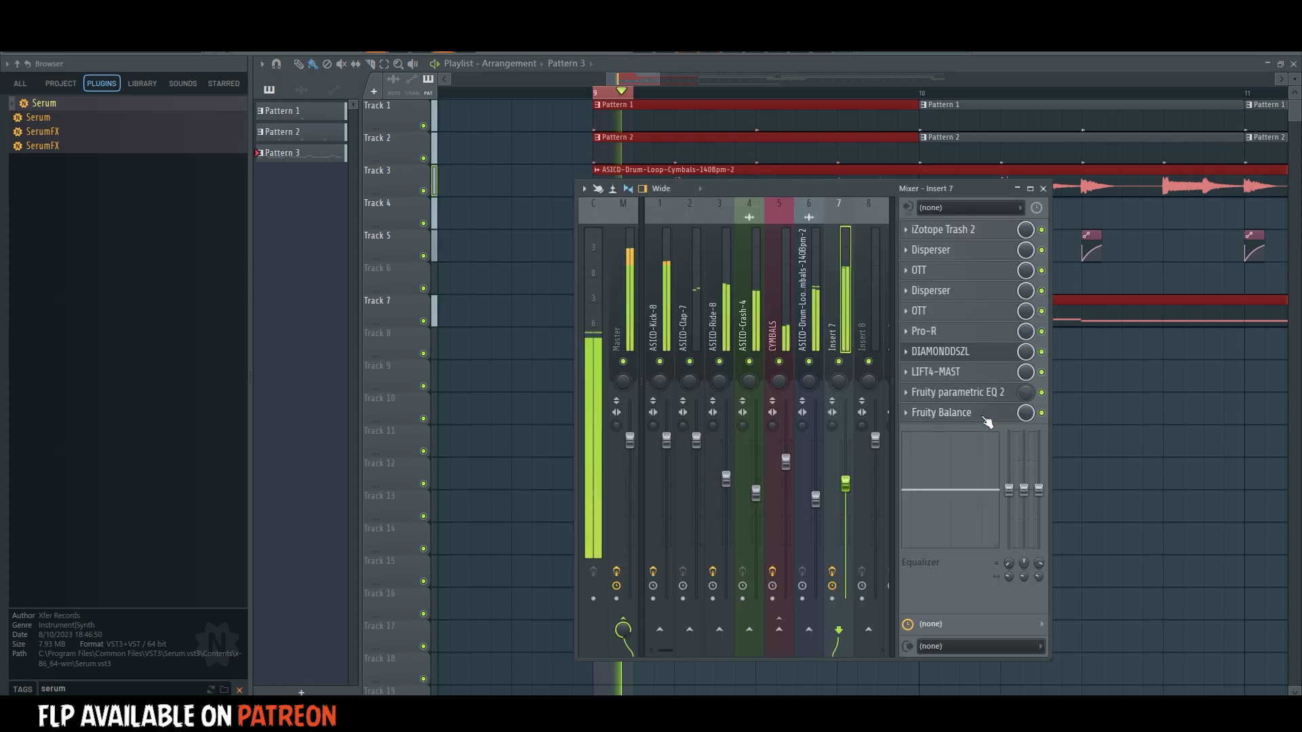
right_click(444, 237)
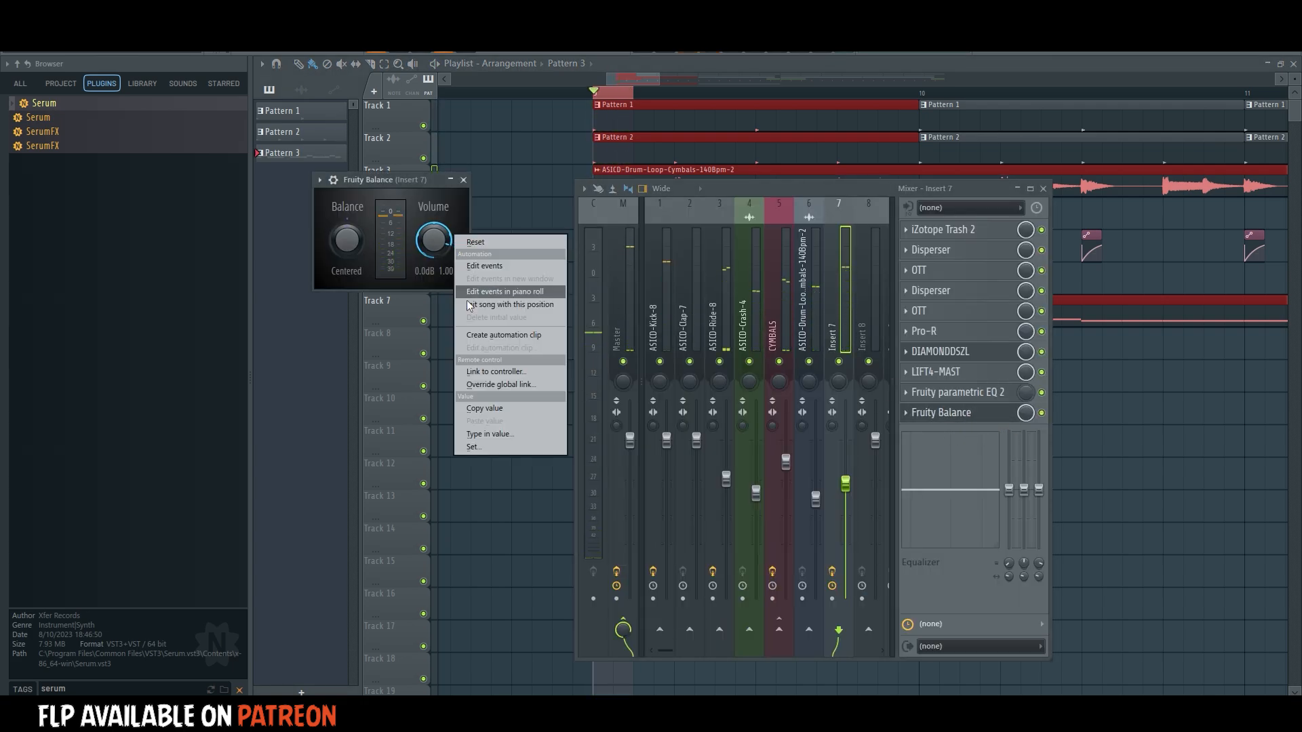
left_click(475, 335)
Clear the time selection, bend the new volume automation curve slightly upward, and move its clip to Track 13.
double_click(592, 91)
key("space")
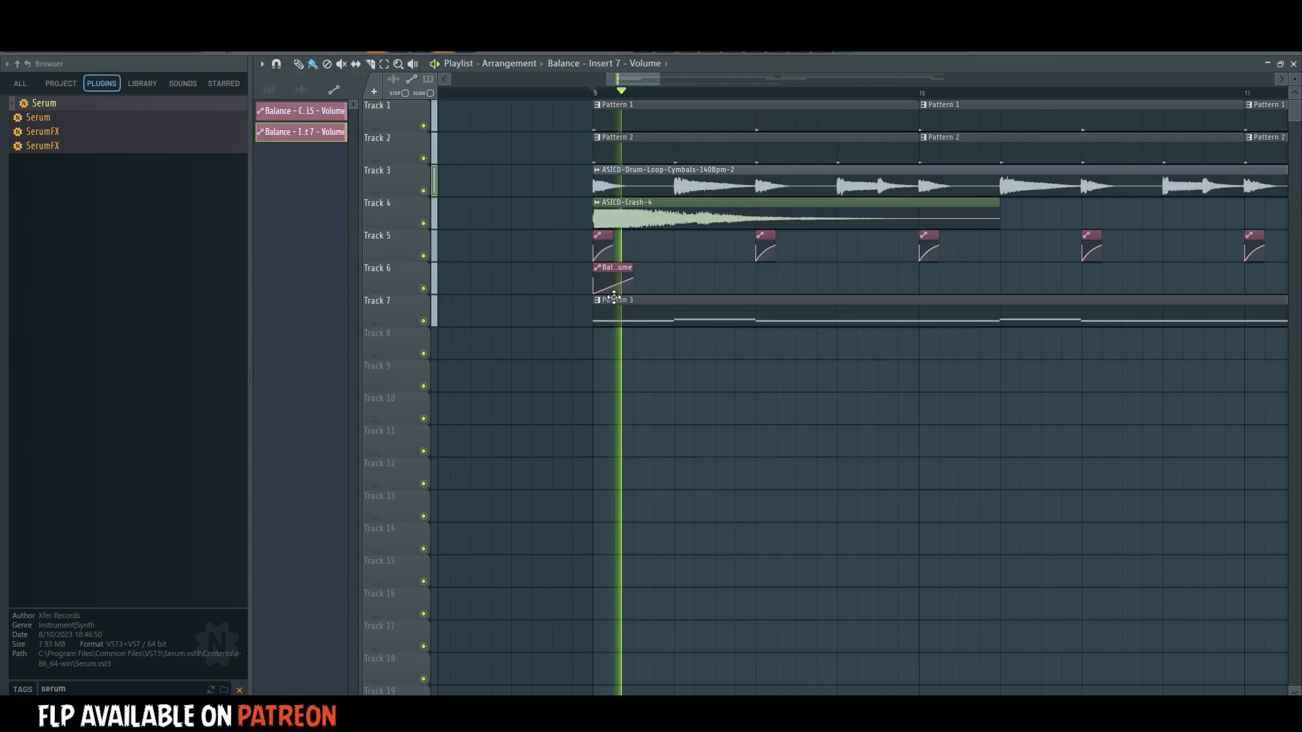
left_click_drag(597, 291, 615, 509)
key("space")
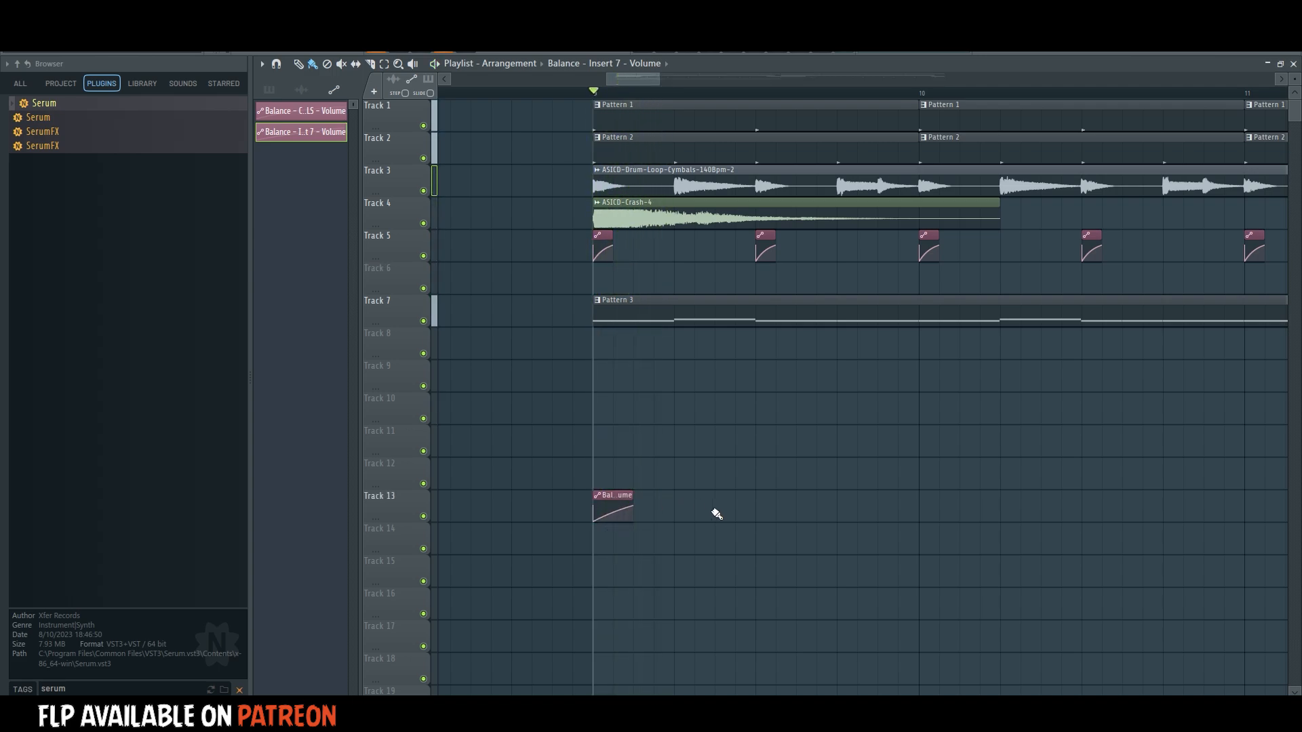
Copy the volume automation clip on Track 13 to every half bar through bars 9 and 10.
key("space")
left_click(765, 512)
left_click(943, 512)
key("space")
right_click(956, 500)
key("space")
left_click(939, 512)
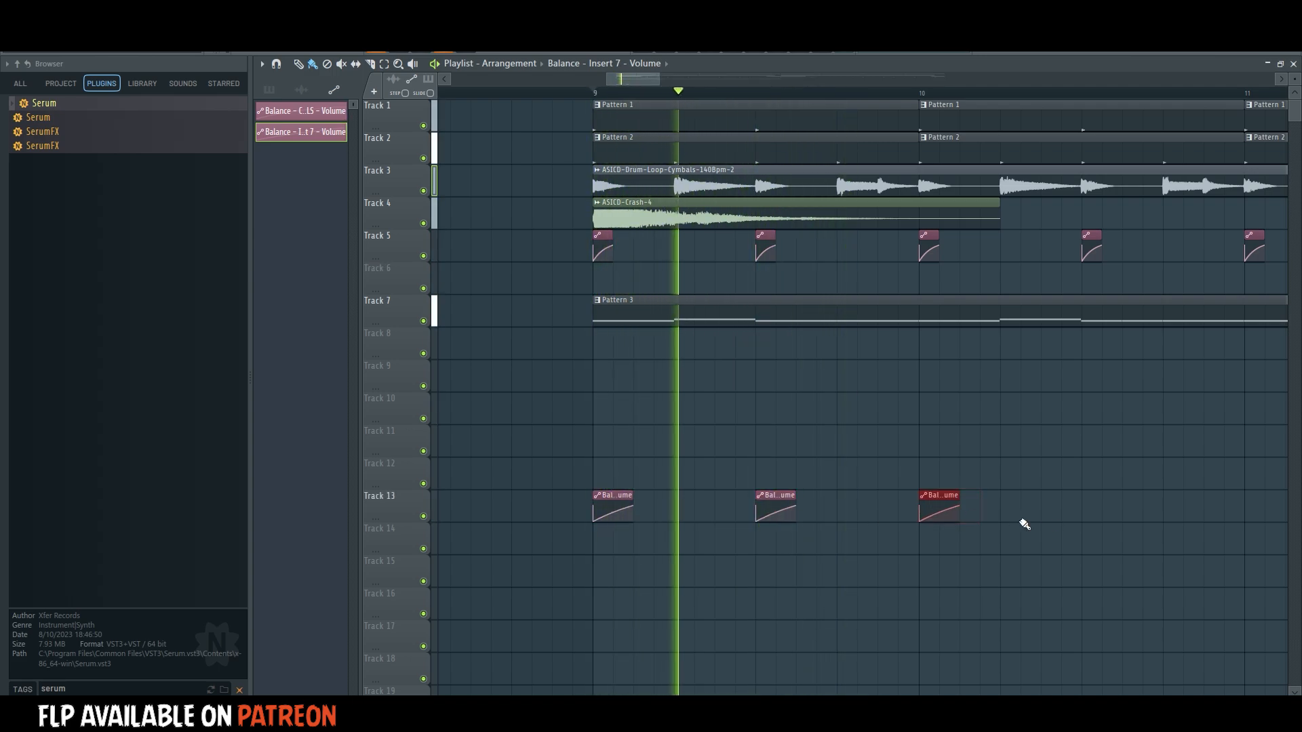
left_click(1081, 505)
Continue the half-bar volume automation clips on Track 13 through bars 11 and 12.
scroll(610, 103, "down", 3)
scroll(611, 103, "down", 2)
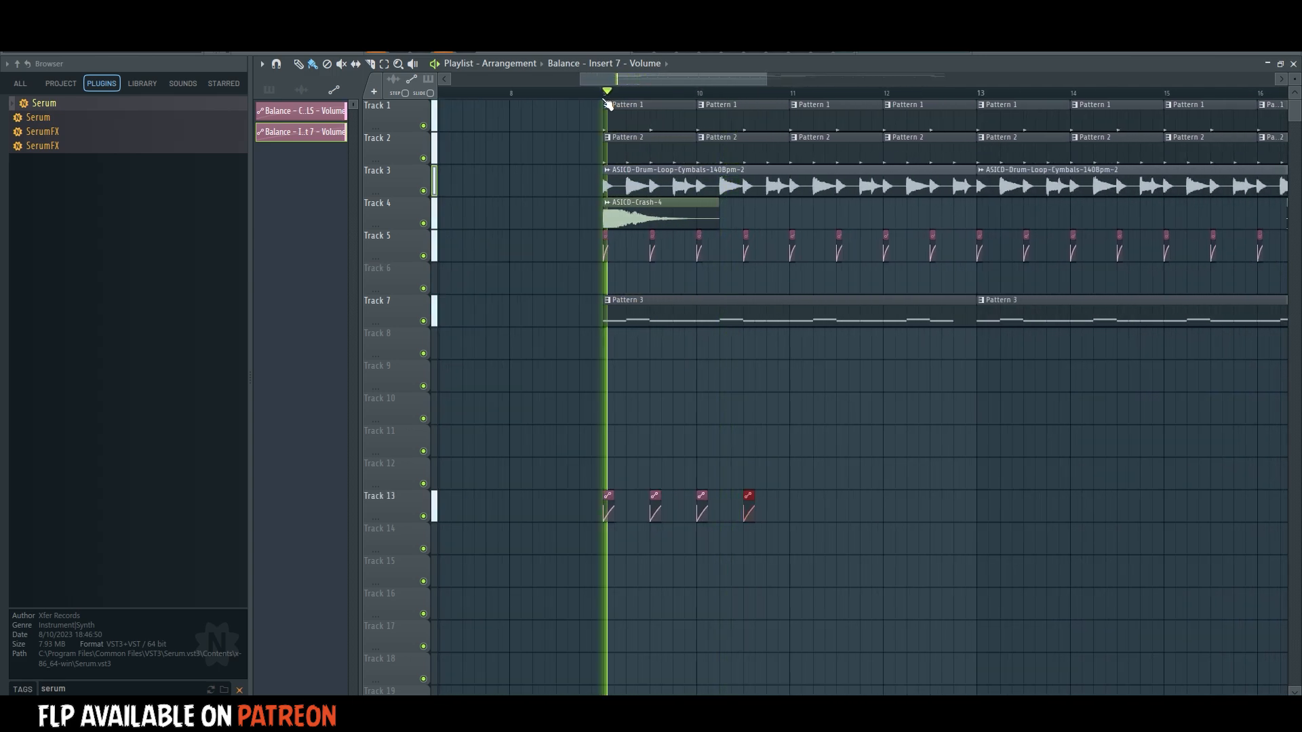
left_click(796, 510)
left_click(885, 510)
left_click(840, 509)
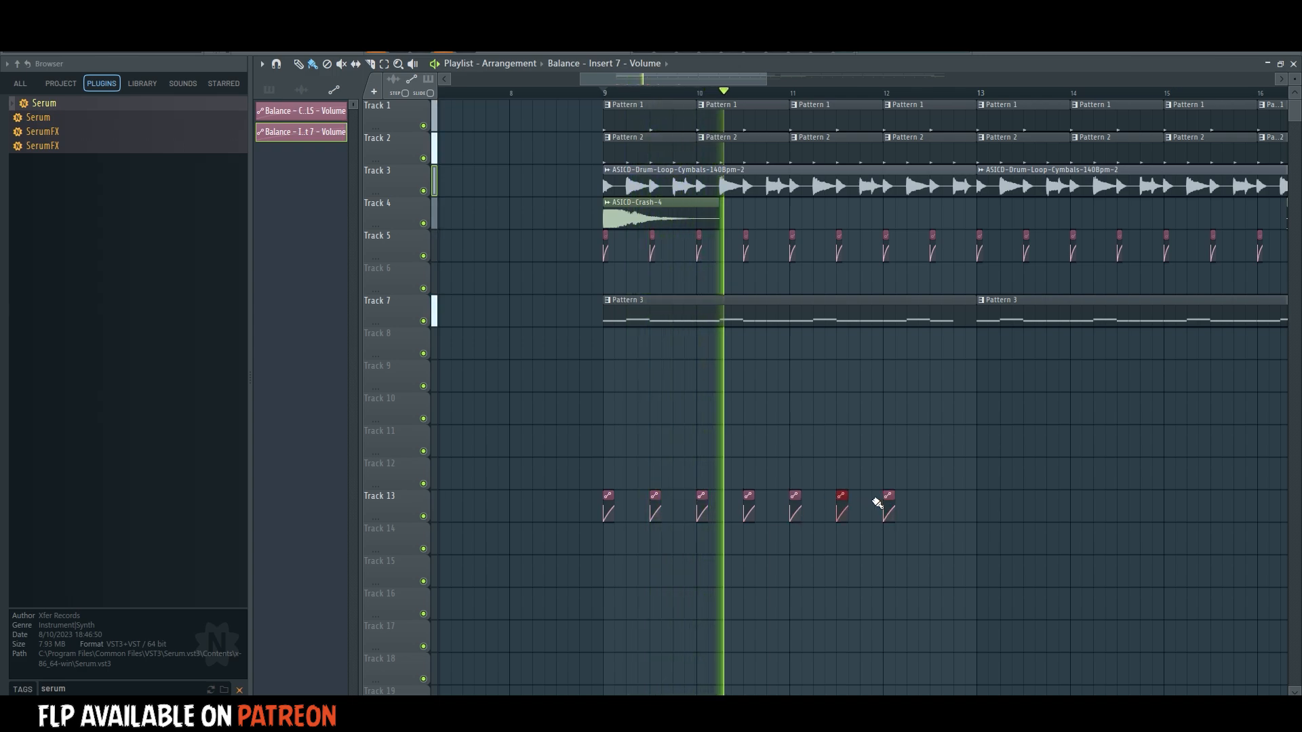
left_click(934, 510)
Duplicate the group of Track 13 automation clips to cover bars 13 to 24, and play the arrangement.
scroll(599, 99, "down", 4)
scroll(599, 99, "down", 3)
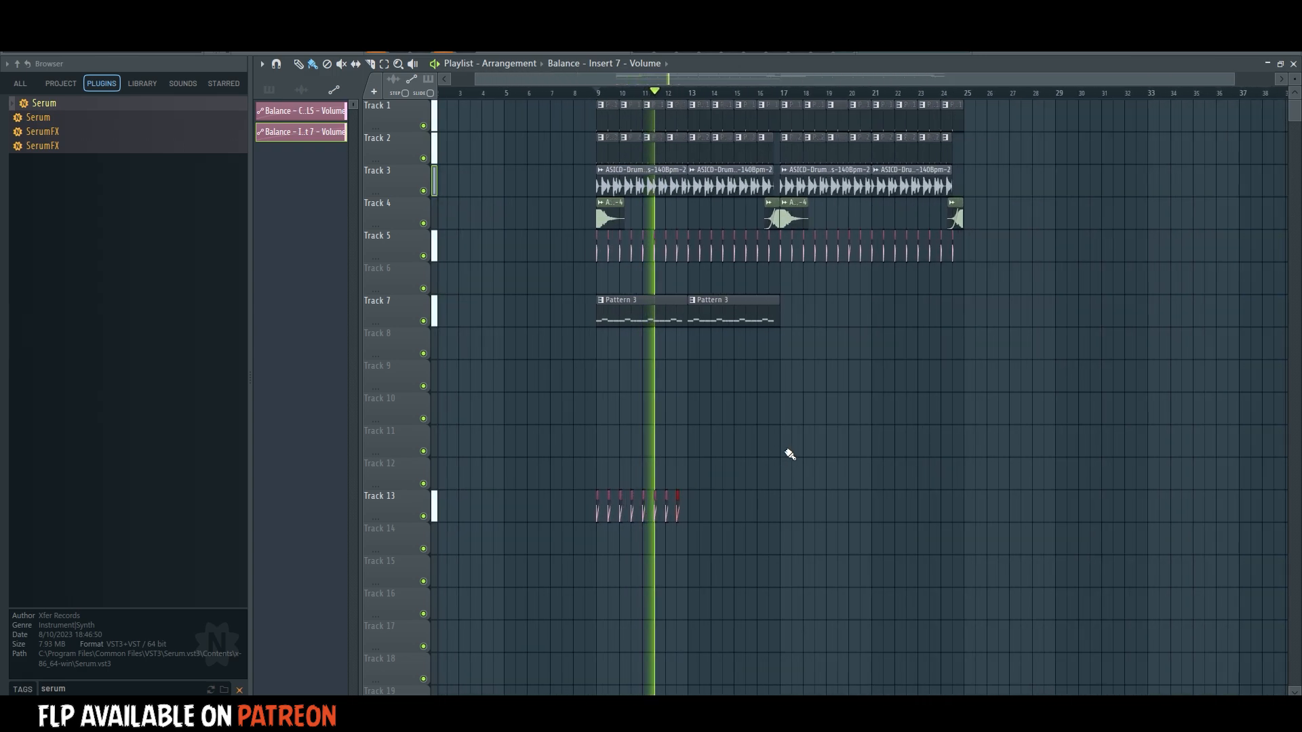
key("space")
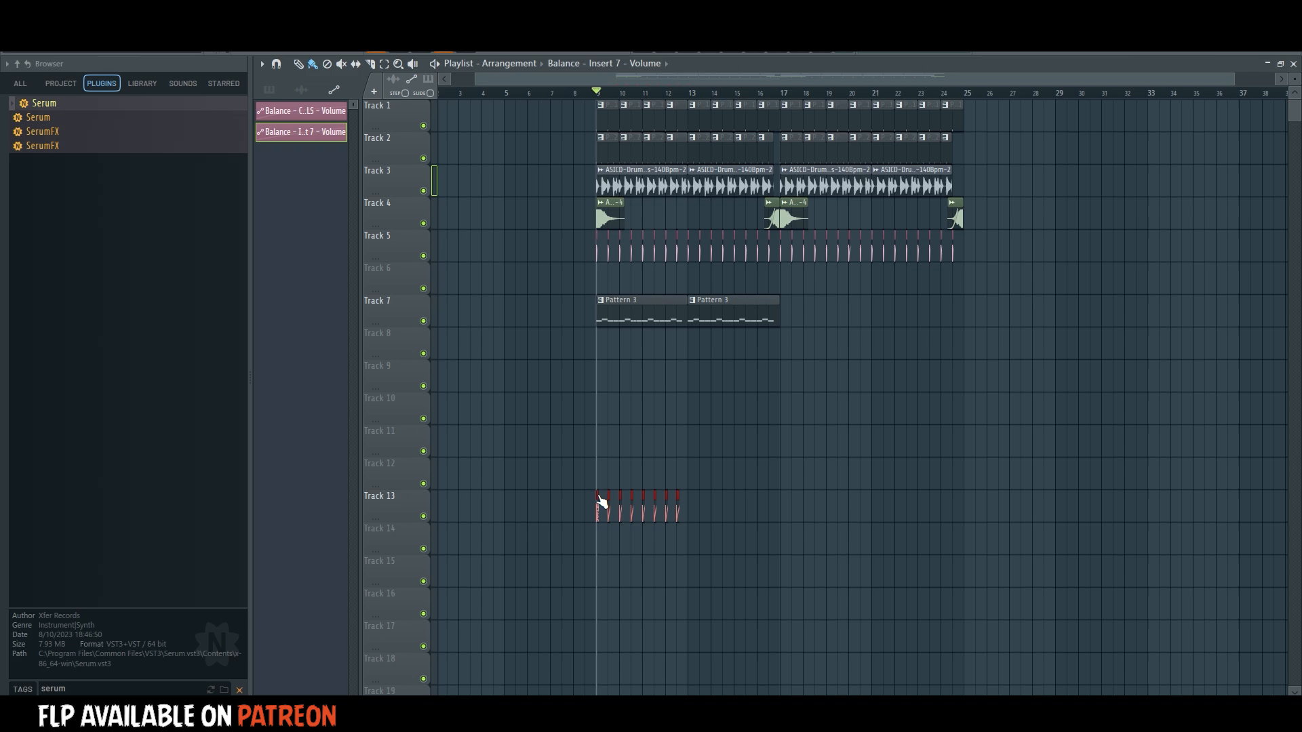
left_click_drag(892, 458, 539, 560)
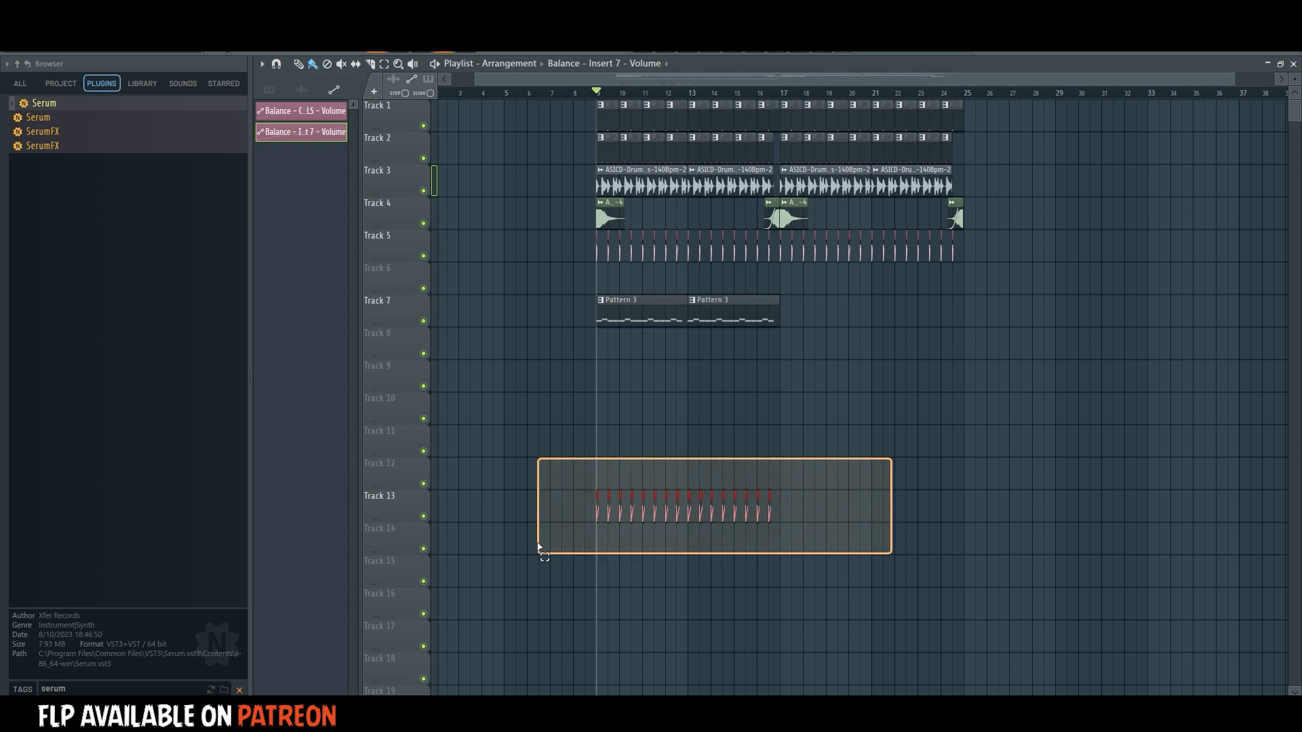
key("space")
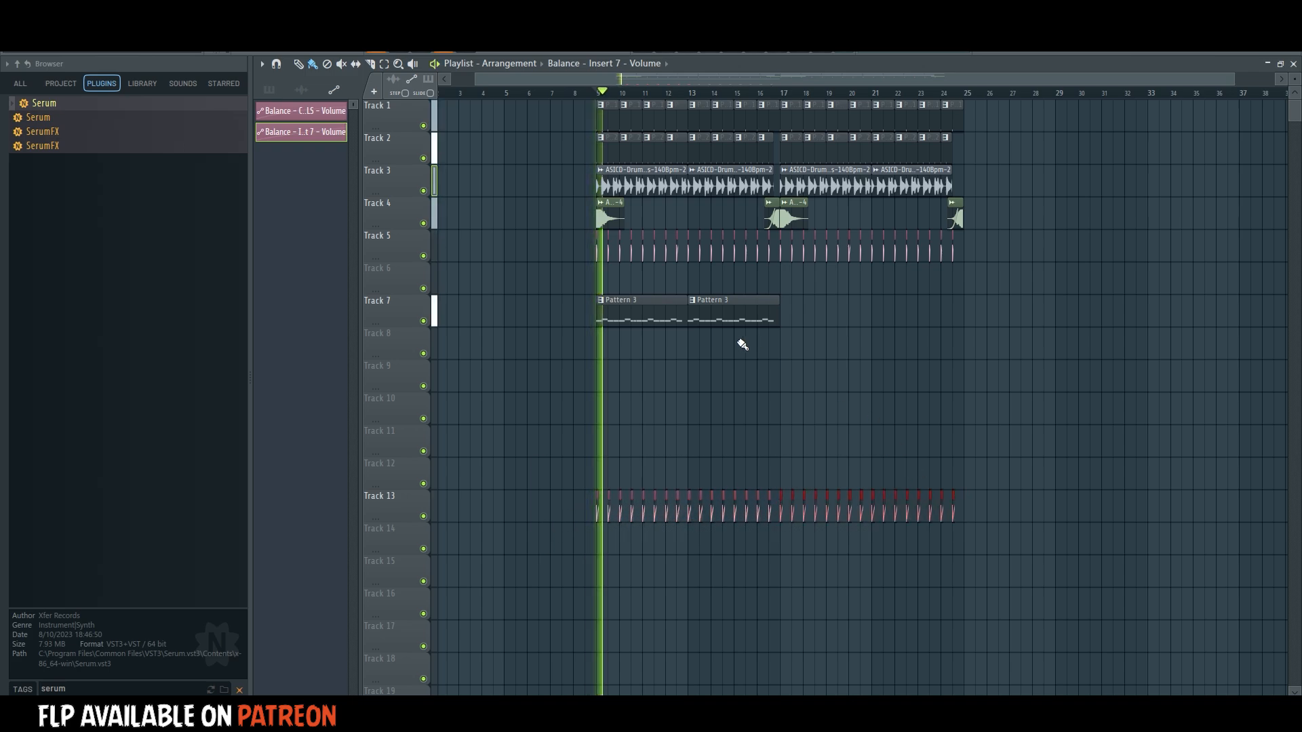
Create Pattern 4 and clone the Serum #2 channel for a new bass.
double_click(683, 314)
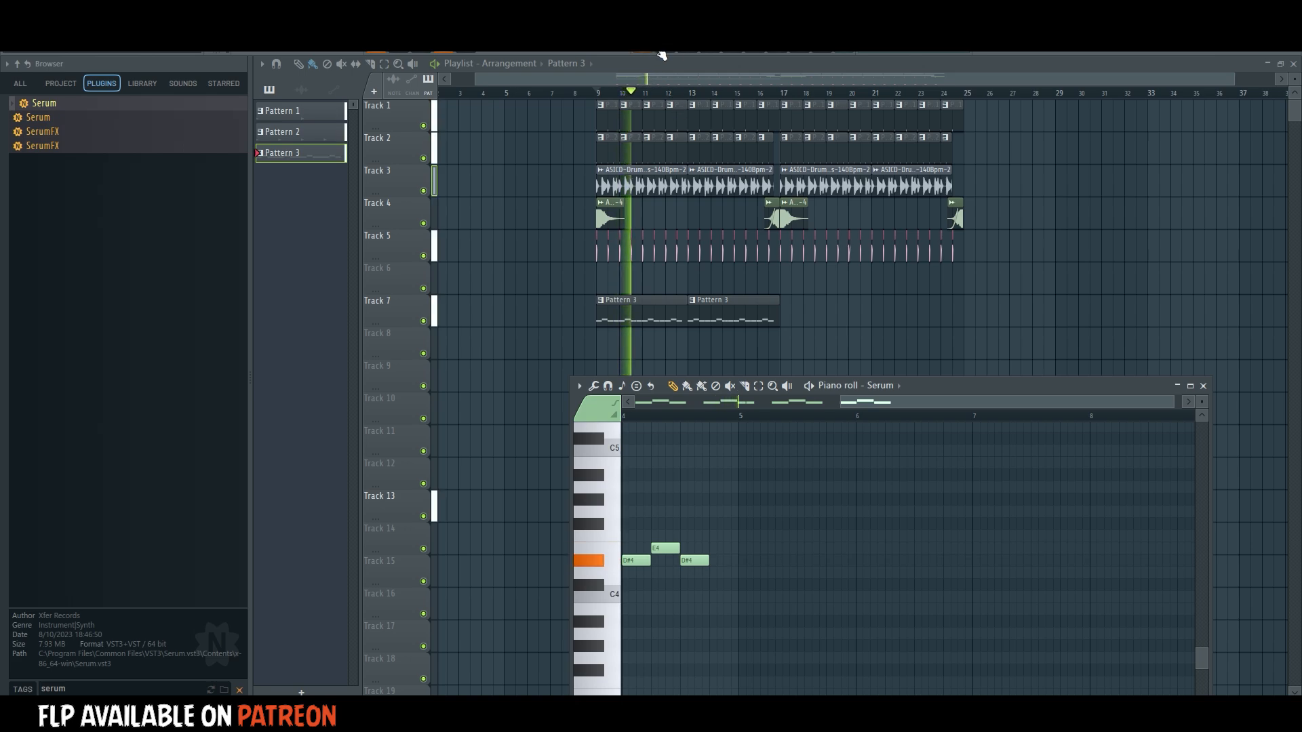
key("F6")
key("F4")
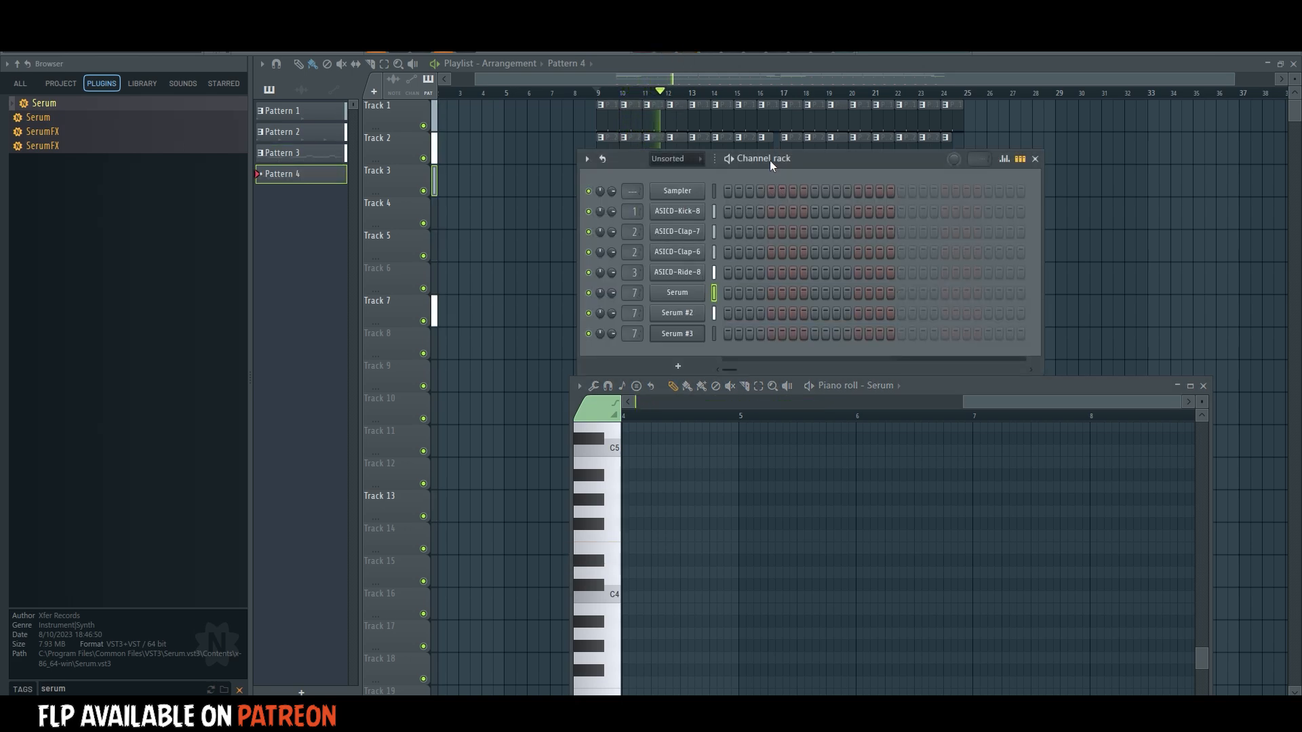
right_click(689, 315)
left_click(746, 453)
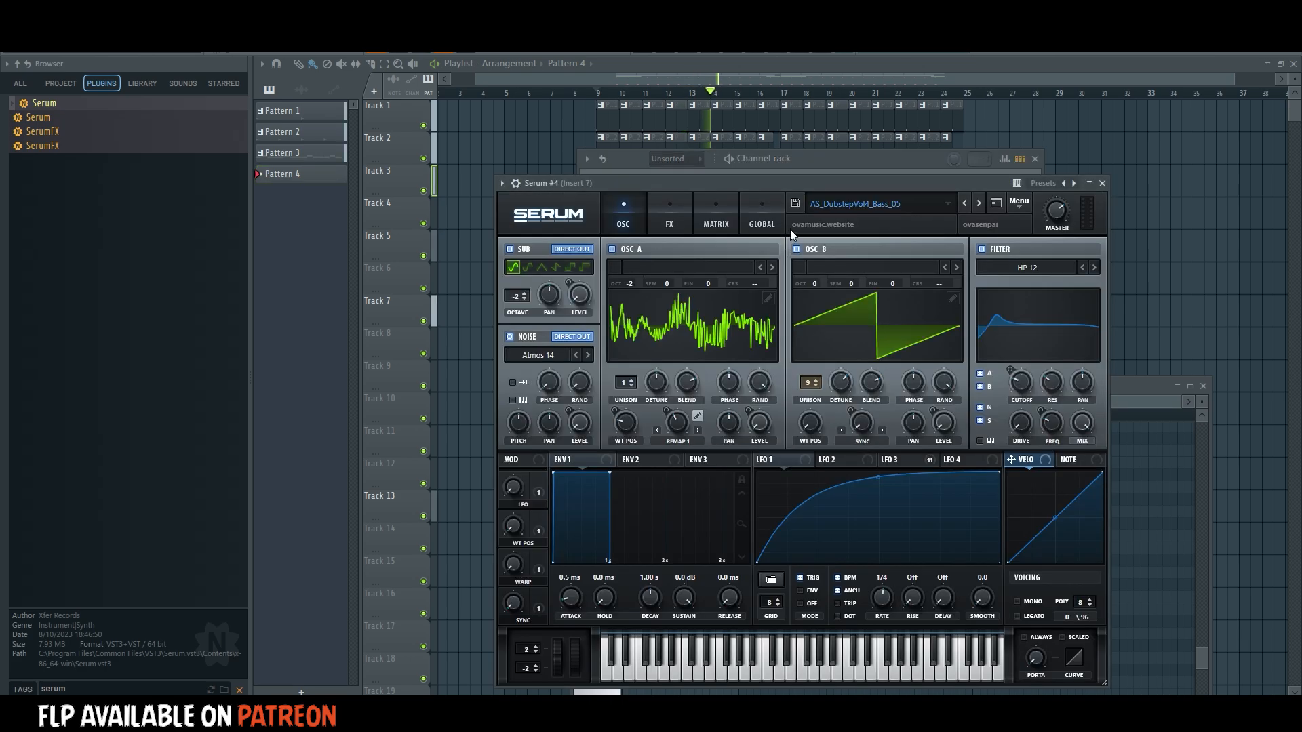
left_click(818, 161)
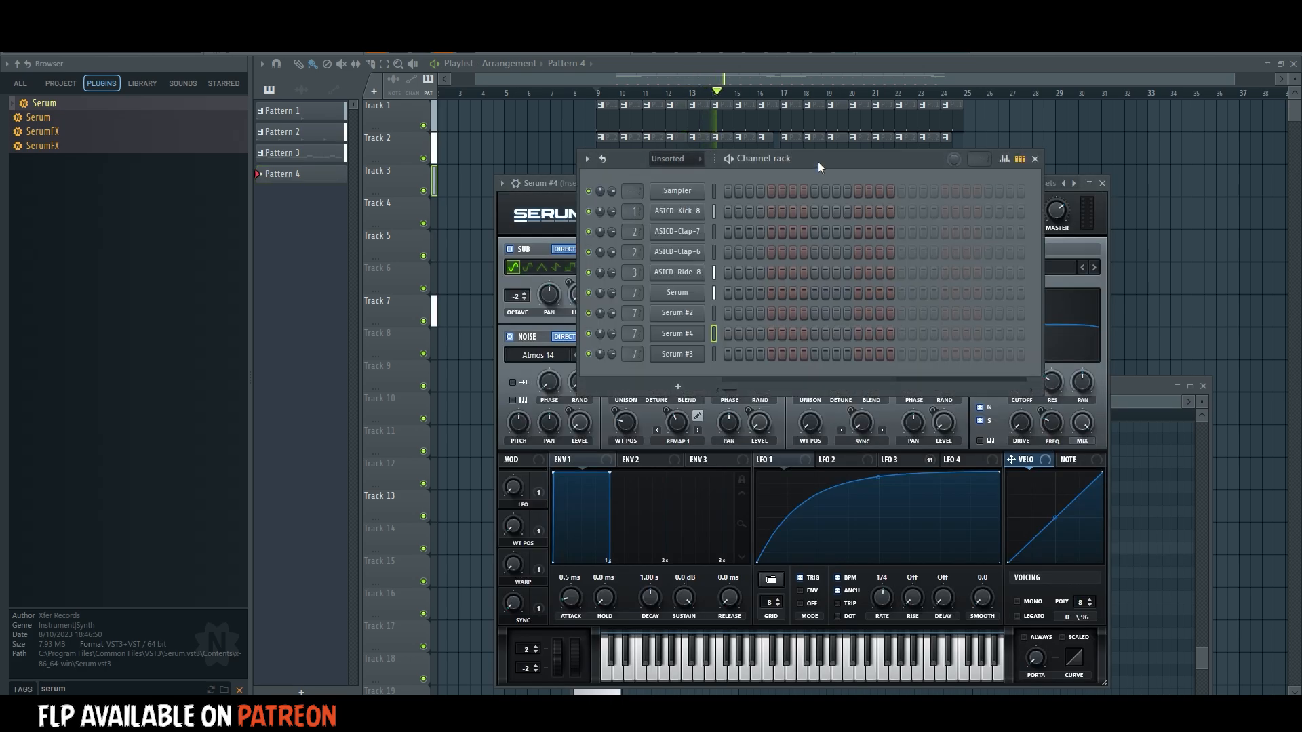
Enter a quarter-bar D#4 note for Serum #4 at the start of Pattern 4.
right_click(699, 338)
left_click(714, 329)
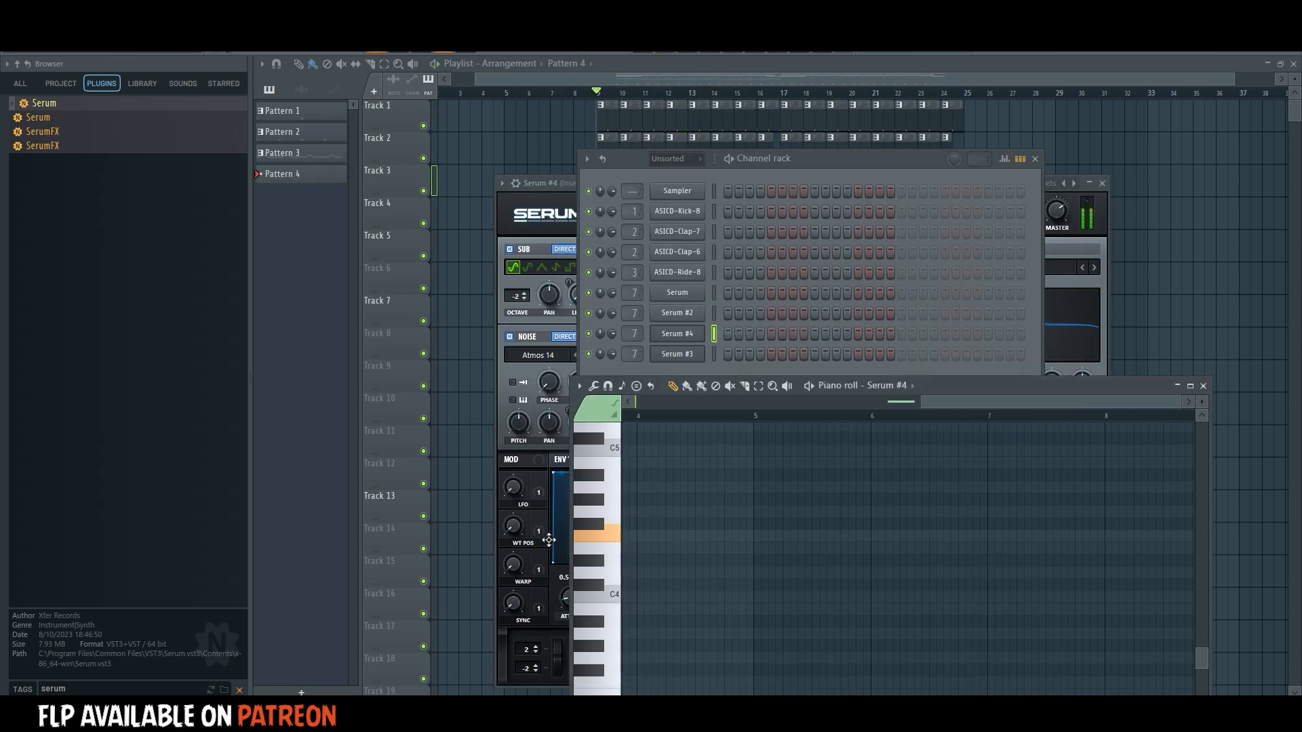
left_click(634, 560)
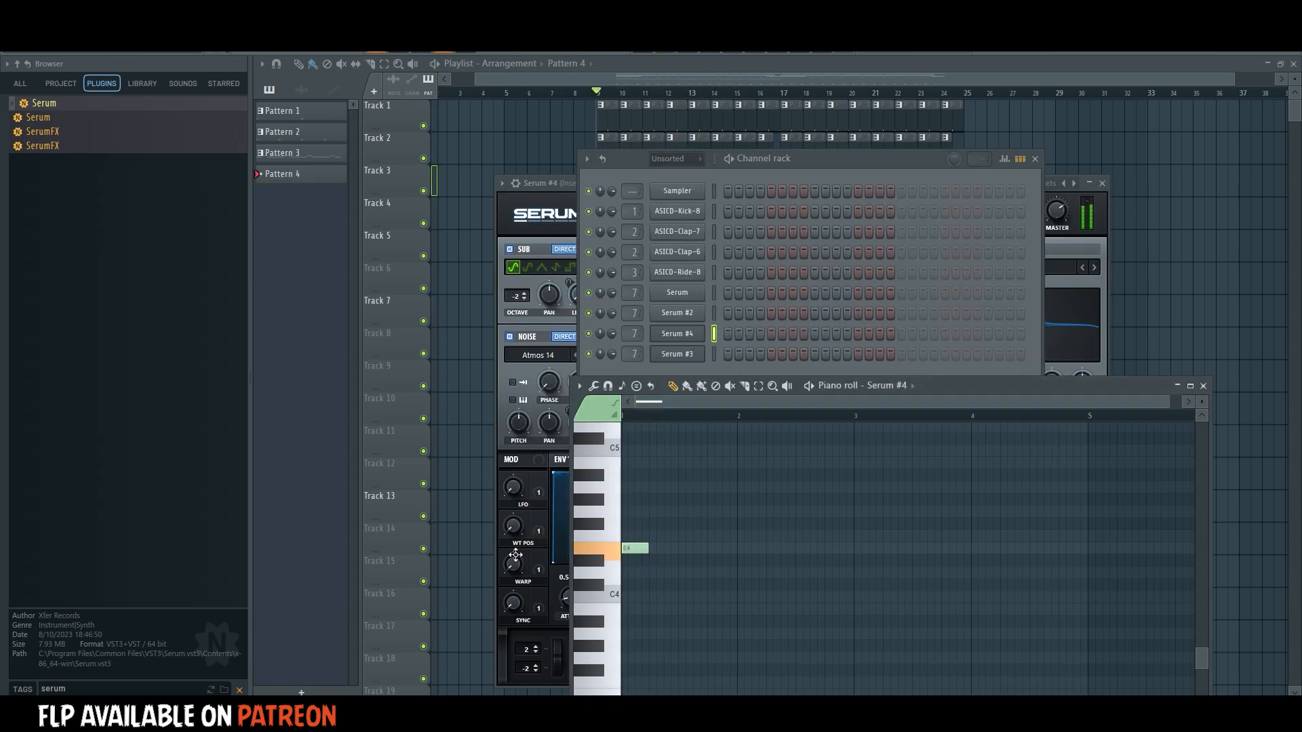
Audition neighbouring bass presets in Serum #4 and load AS_DubstepVol4_Bass_04.
left_click(677, 334)
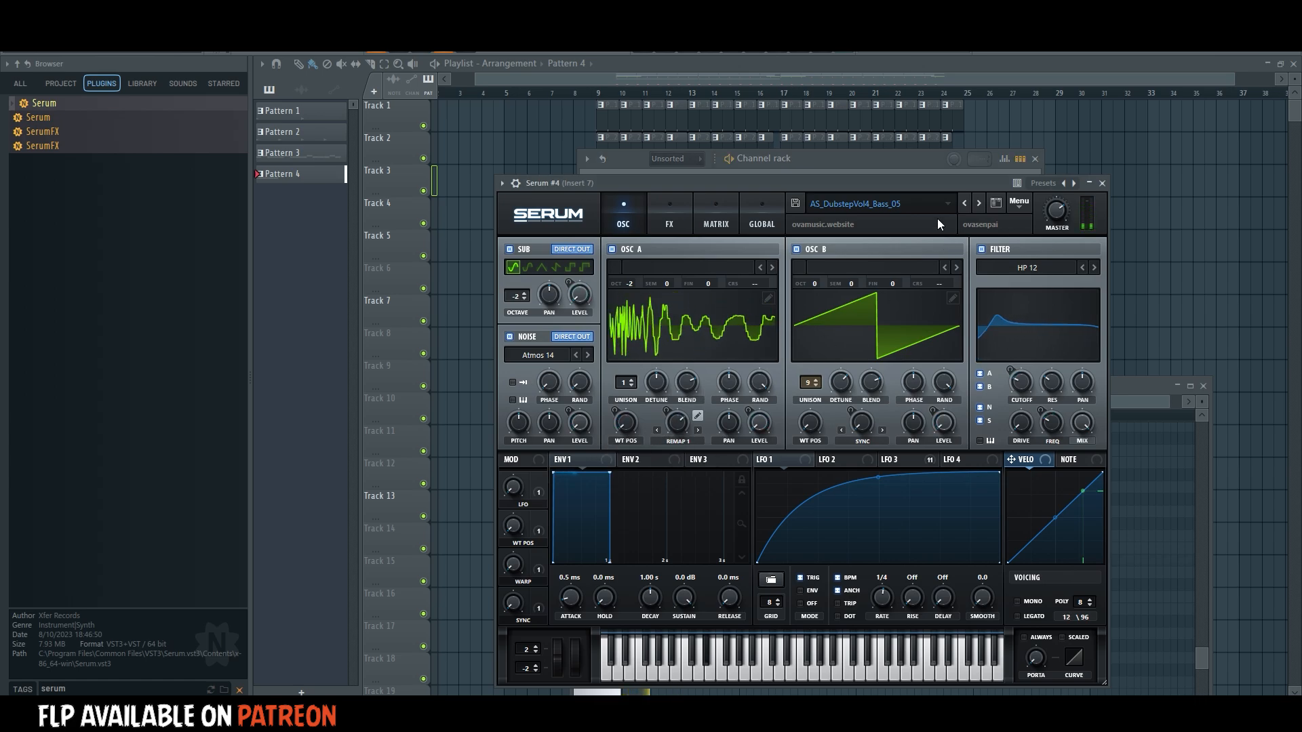
left_click(976, 204)
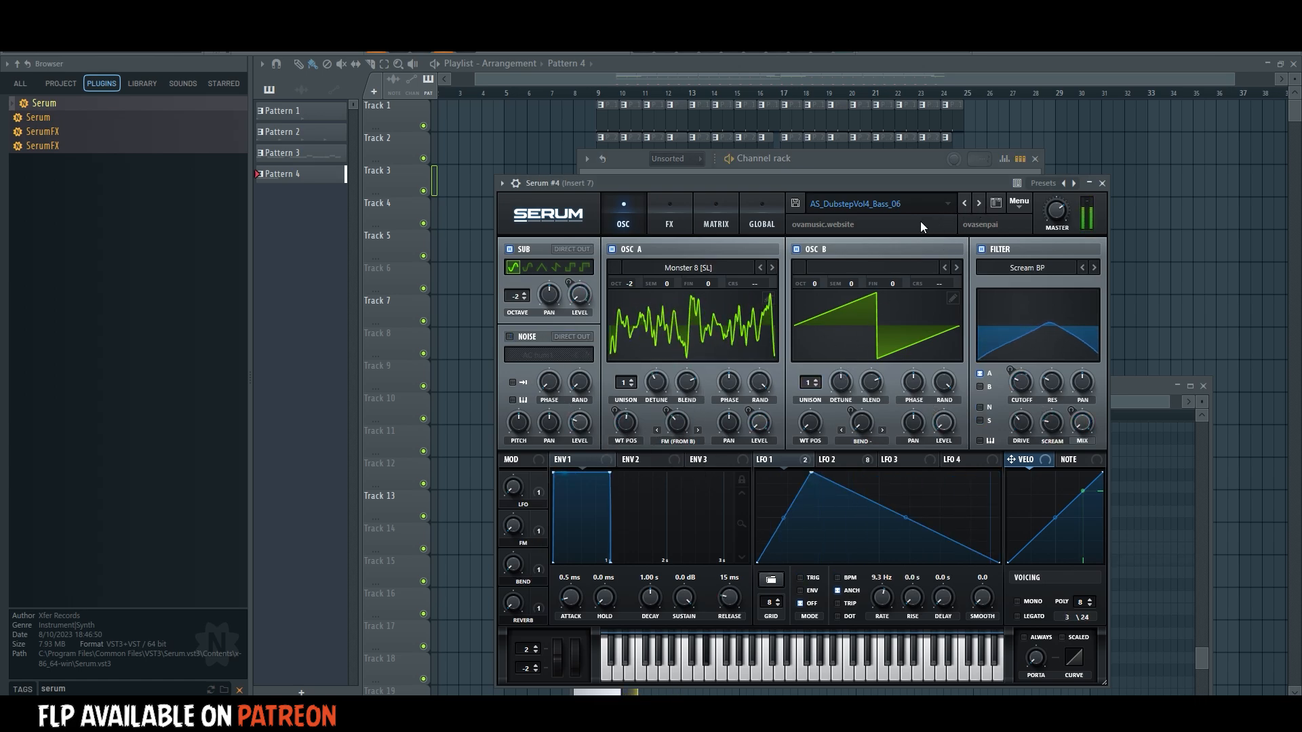
left_click(966, 206)
left_click(965, 206)
left_click(965, 207)
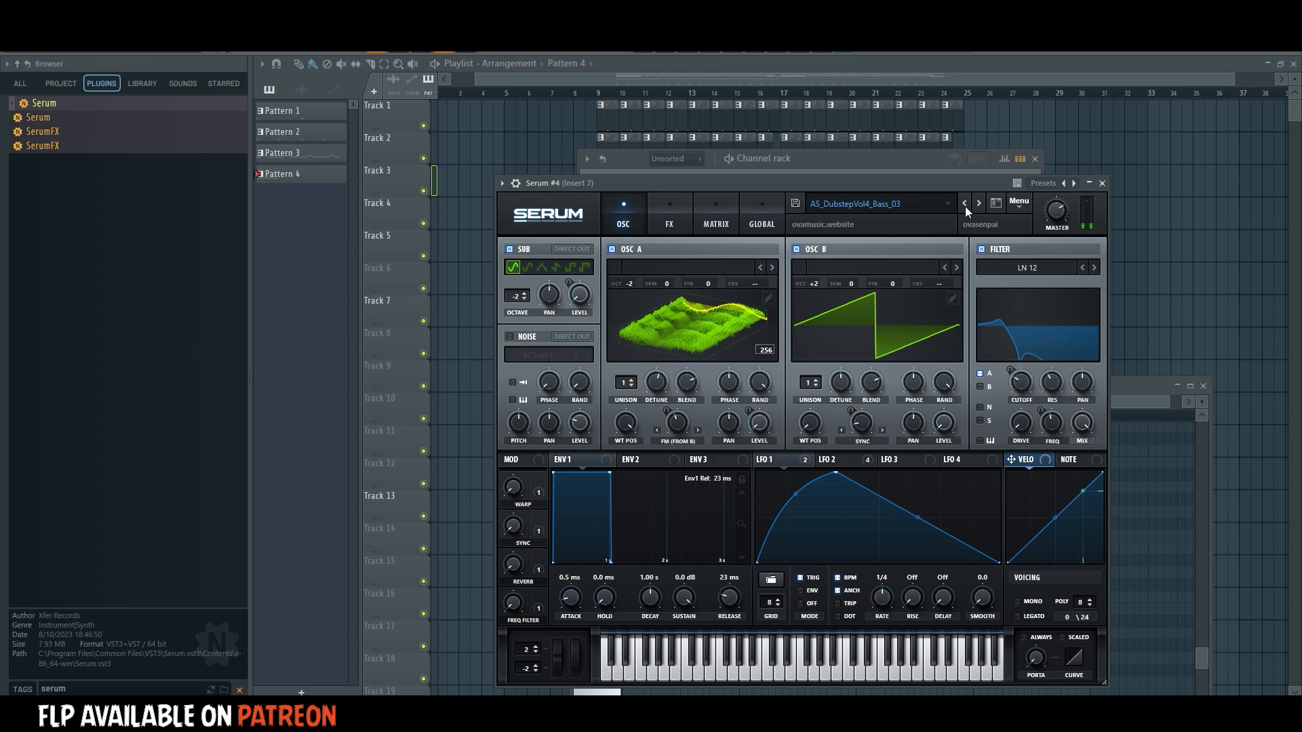
left_click(976, 203)
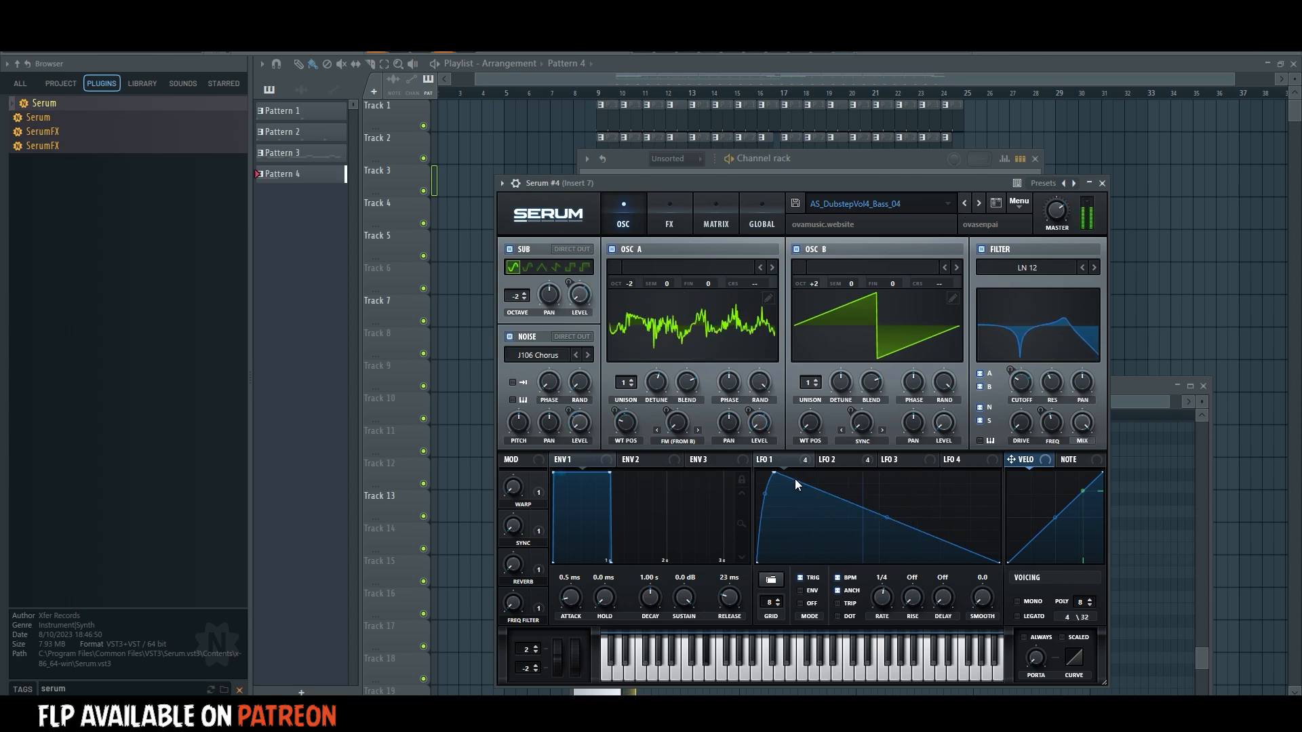
Reshape Serum #4's LFO 1 by moving its peak toward the middle and bending the falling curve upward into a plateau.
left_click_drag(773, 472, 961, 472)
left_click_drag(625, 425, 627, 450)
left_click_drag(678, 425, 712, 395)
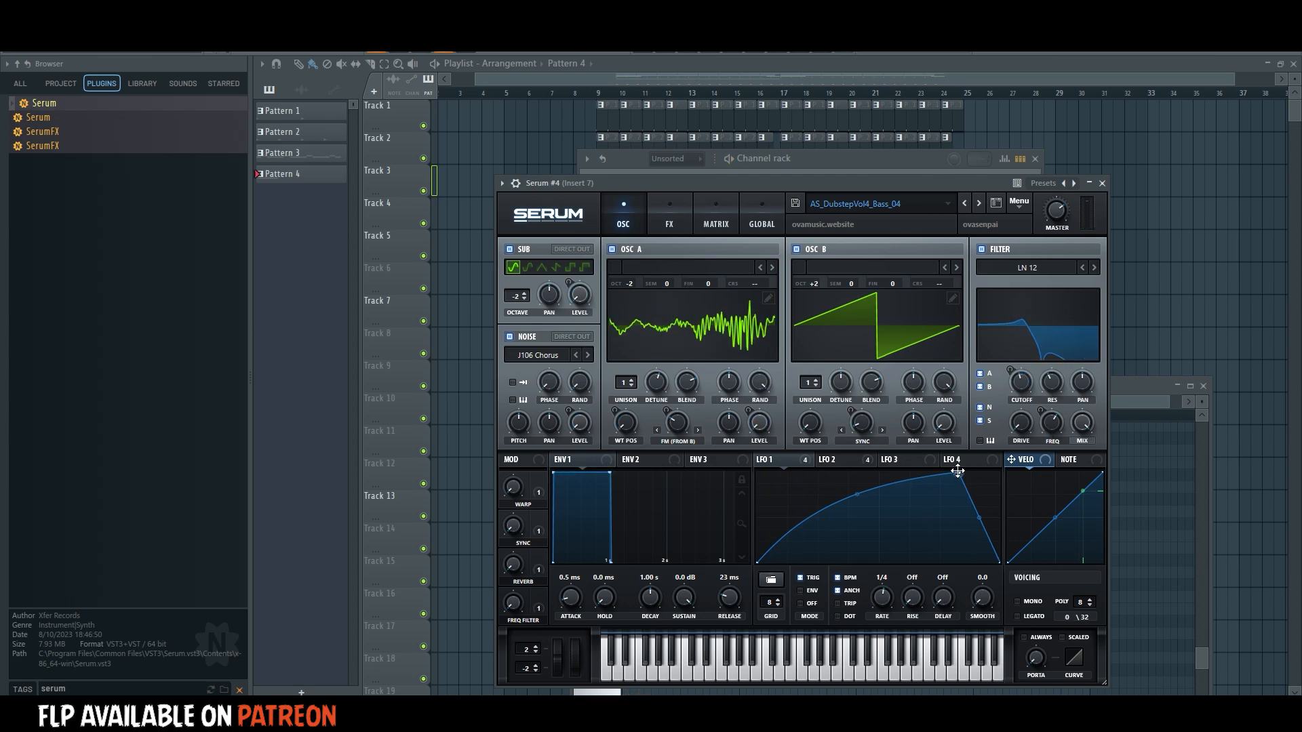
left_click_drag(961, 472, 855, 472)
left_click_drag(922, 522, 922, 474)
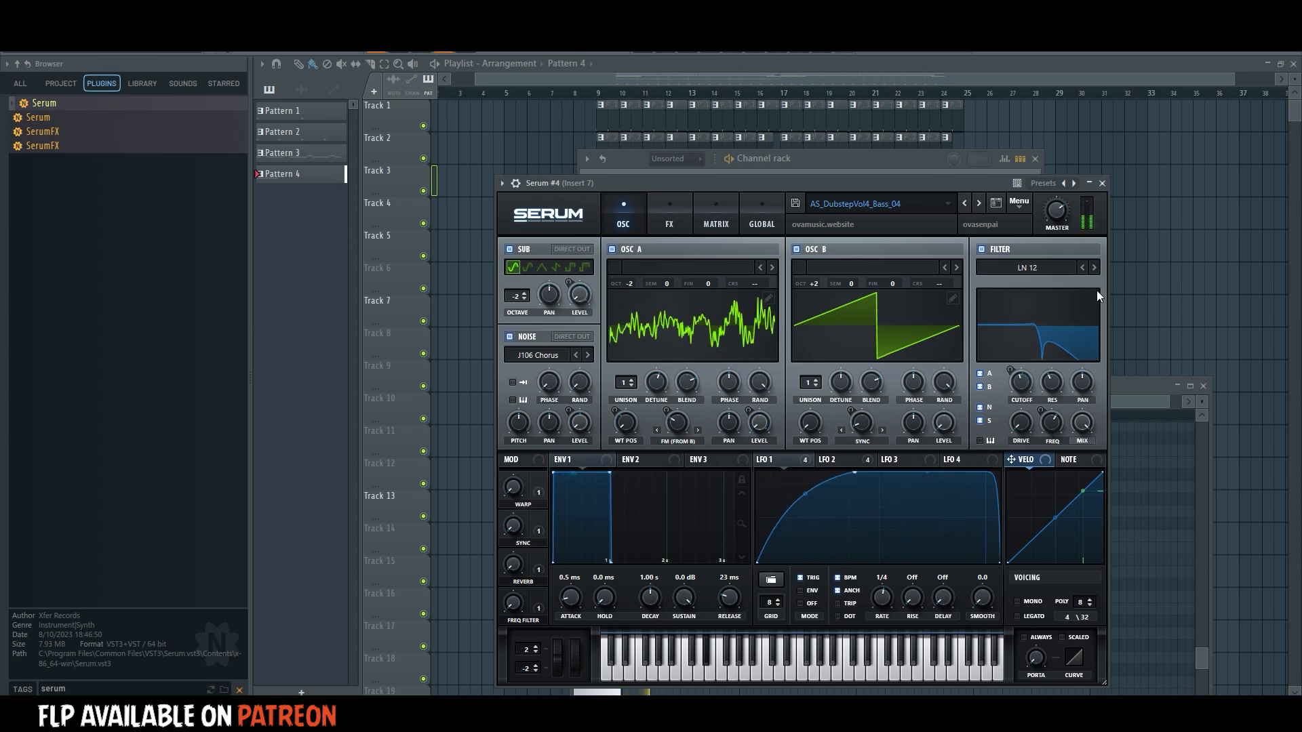
Place Pattern 4 on Track 7 as a quarter-bar clip before bar 13, and trim the second Pattern 3 clip to mid-bar 16.
key("F12")
scroll(601, 100, "up", 3)
key("space")
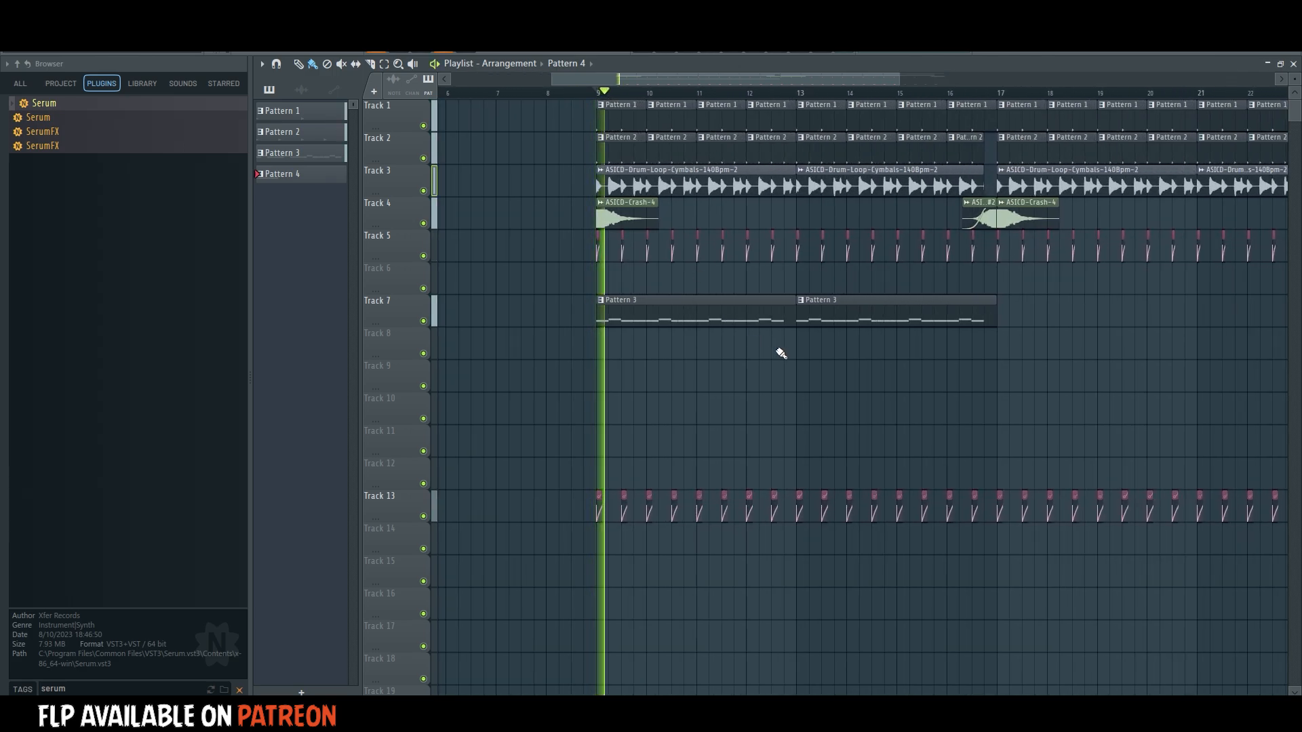
left_click(786, 346)
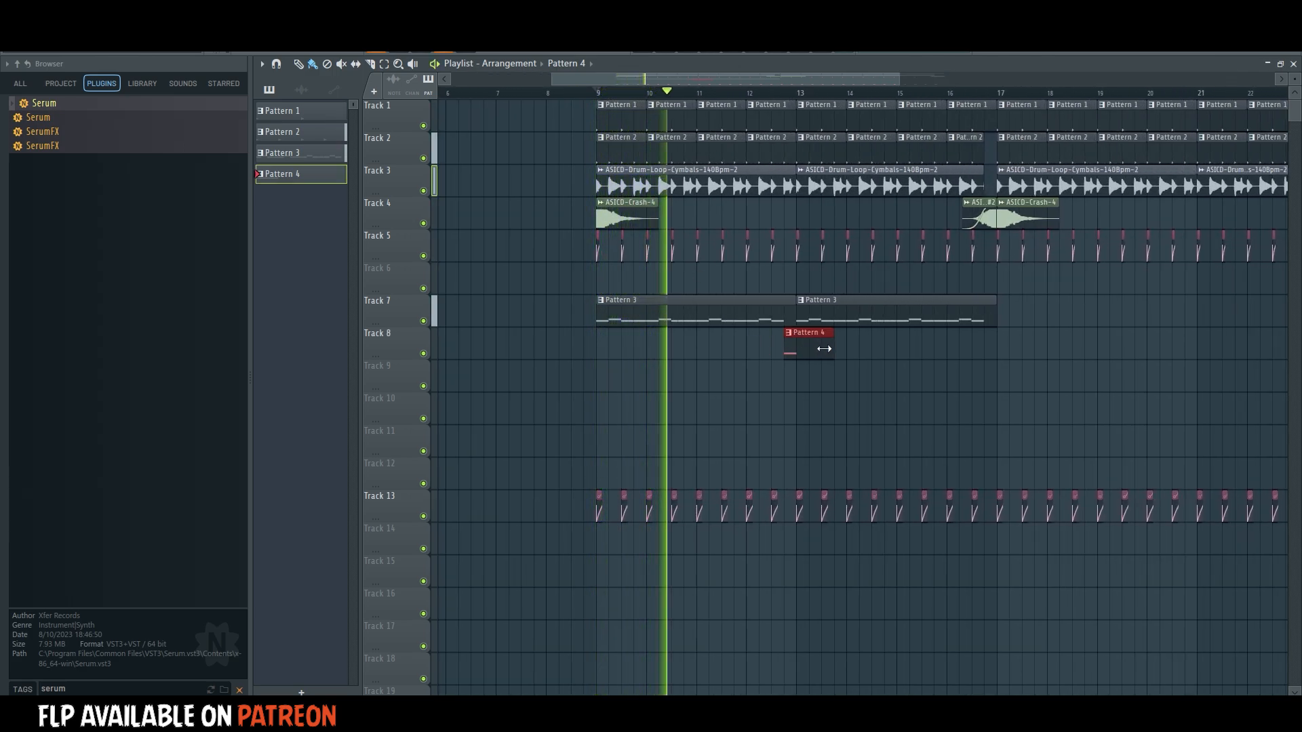
left_click_drag(831, 345, 787, 319)
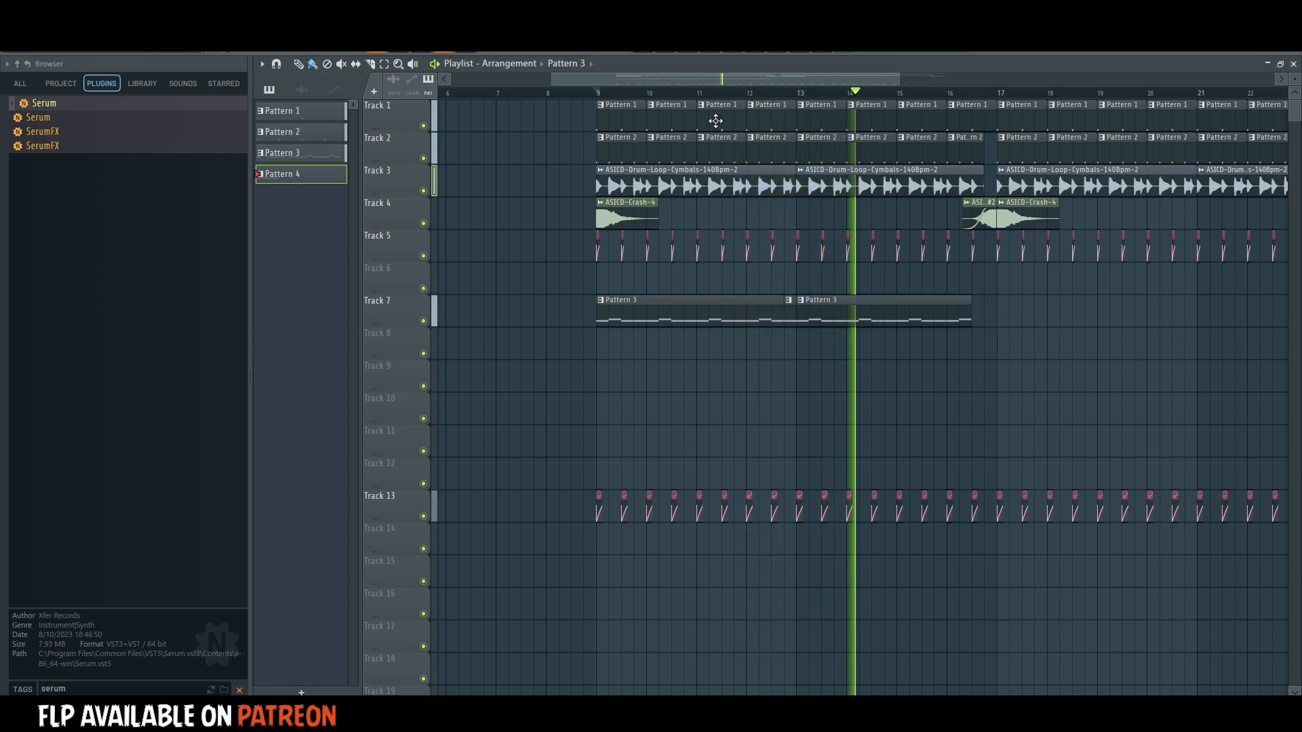
Create Pattern 5 and clone the Serum #3 channel for another bass.
key("F6")
key("F4")
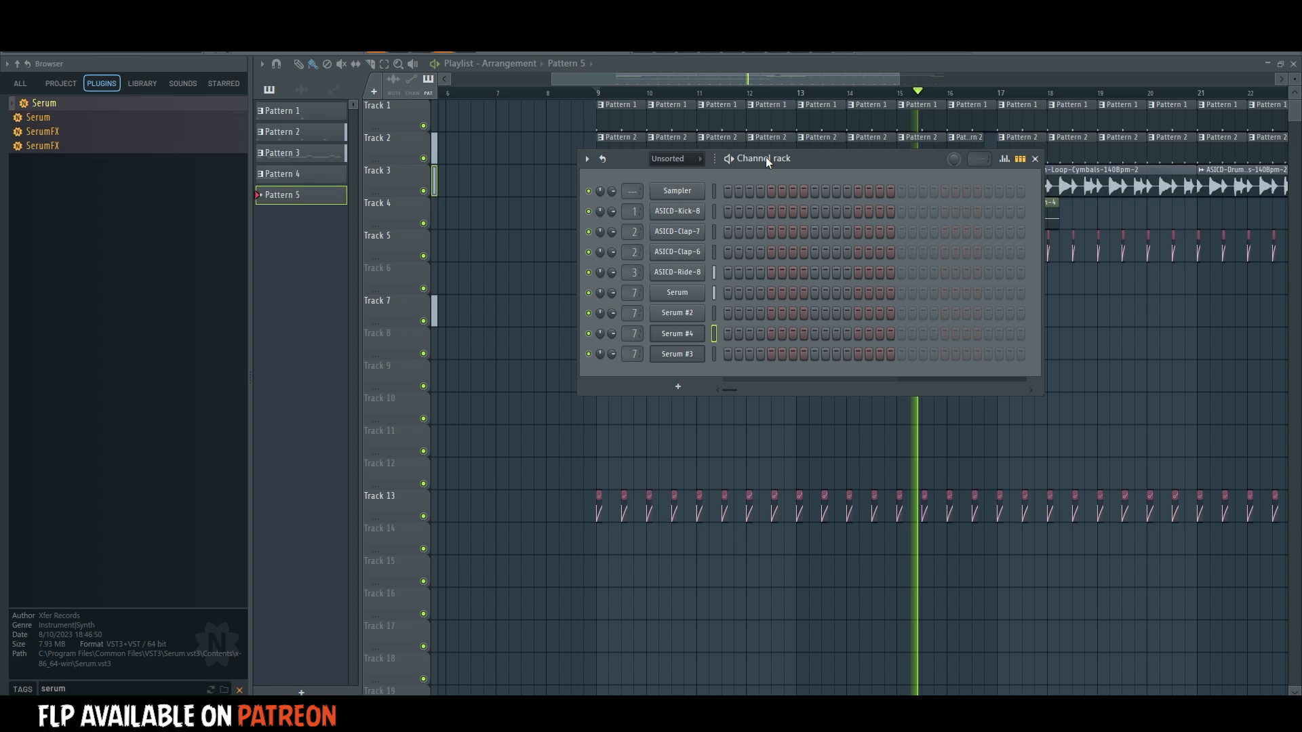
right_click(701, 351)
left_click(728, 493)
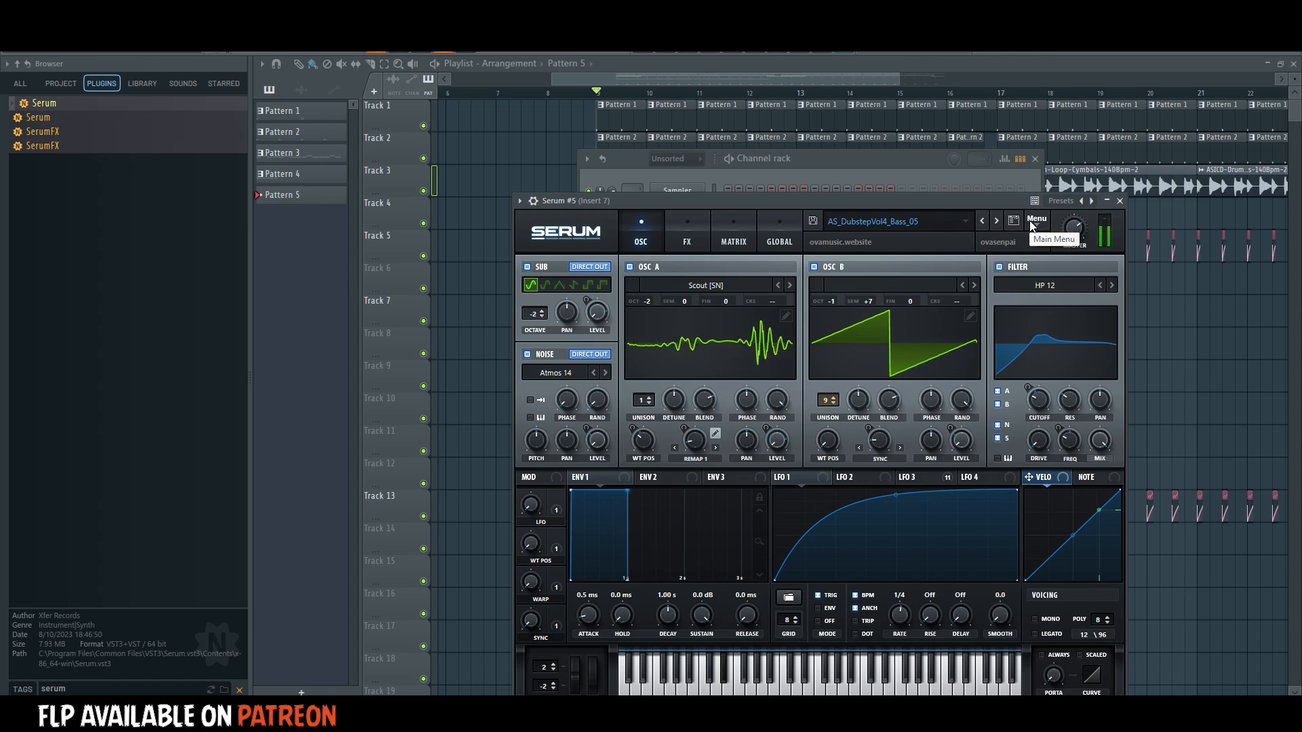
Load the user preset "sustain bass" in Serum #5, move LFO 1's peak earlier and bend its rise upward.
left_click(914, 223)
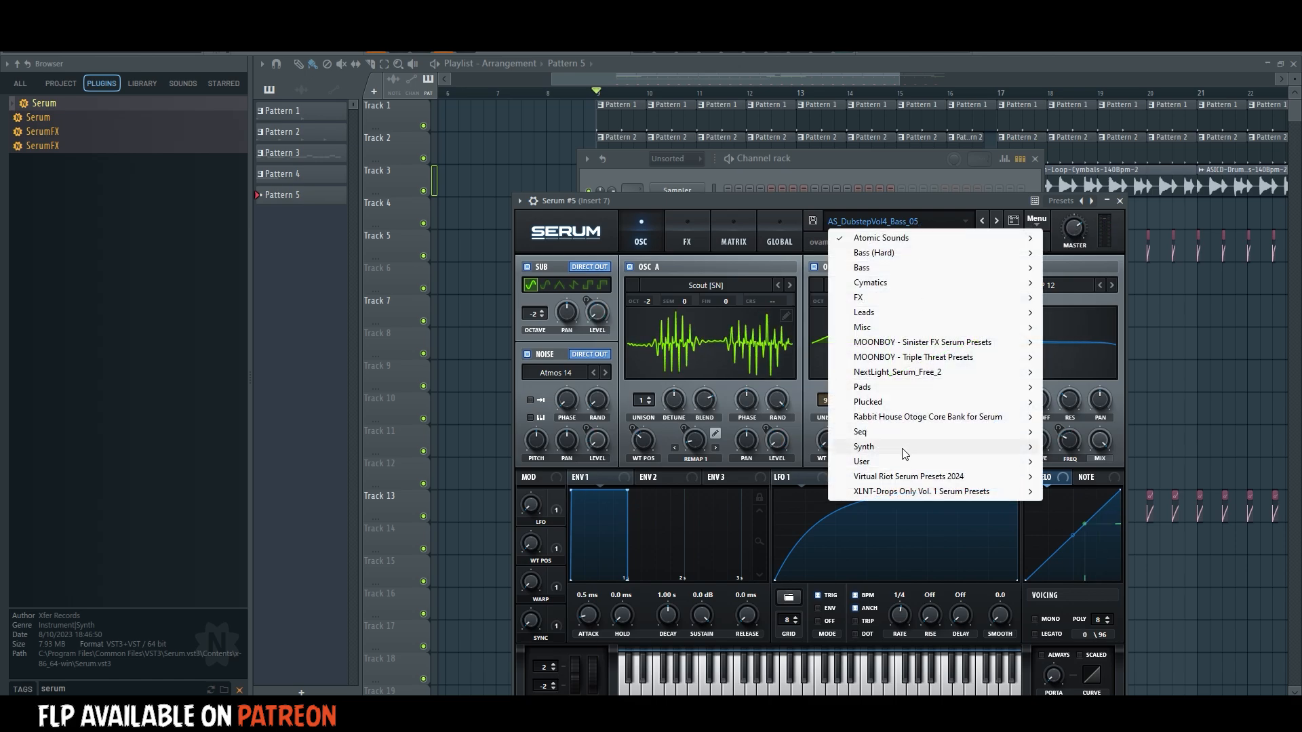
mouse_move(894, 462)
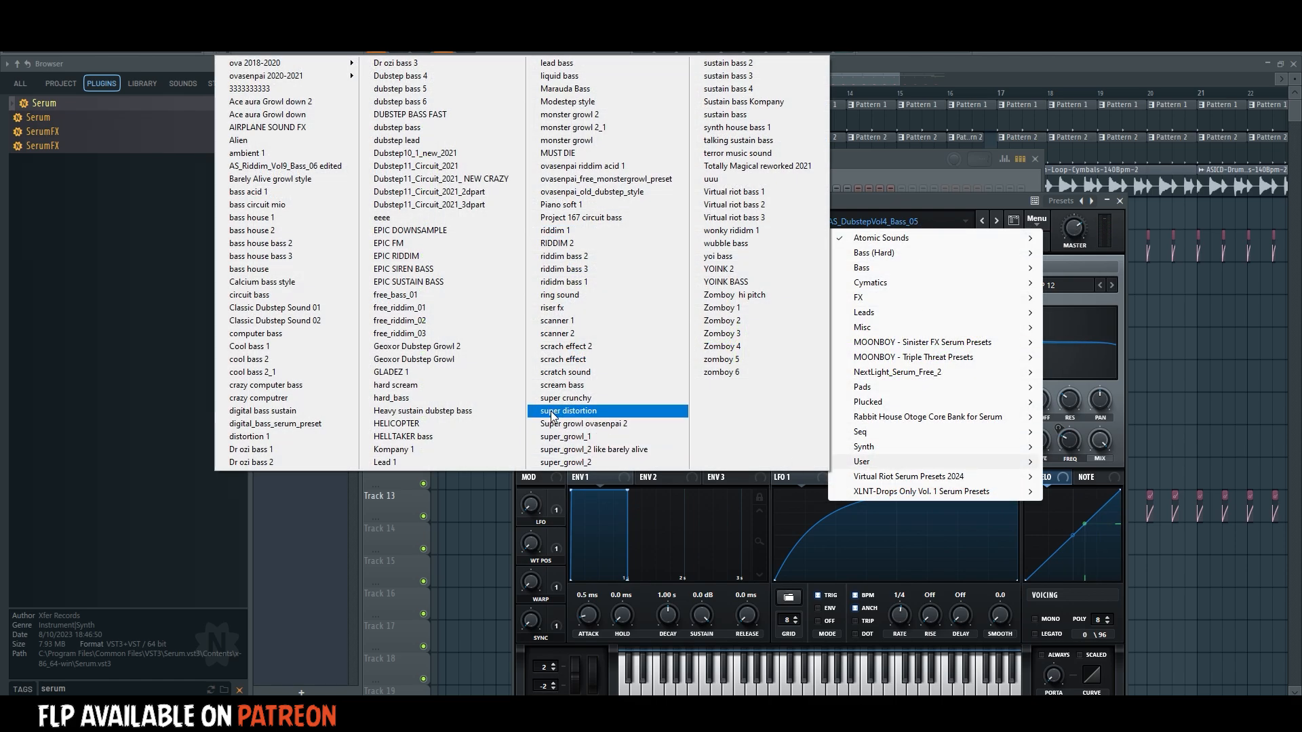
left_click(749, 116)
left_click_drag(891, 488, 785, 490)
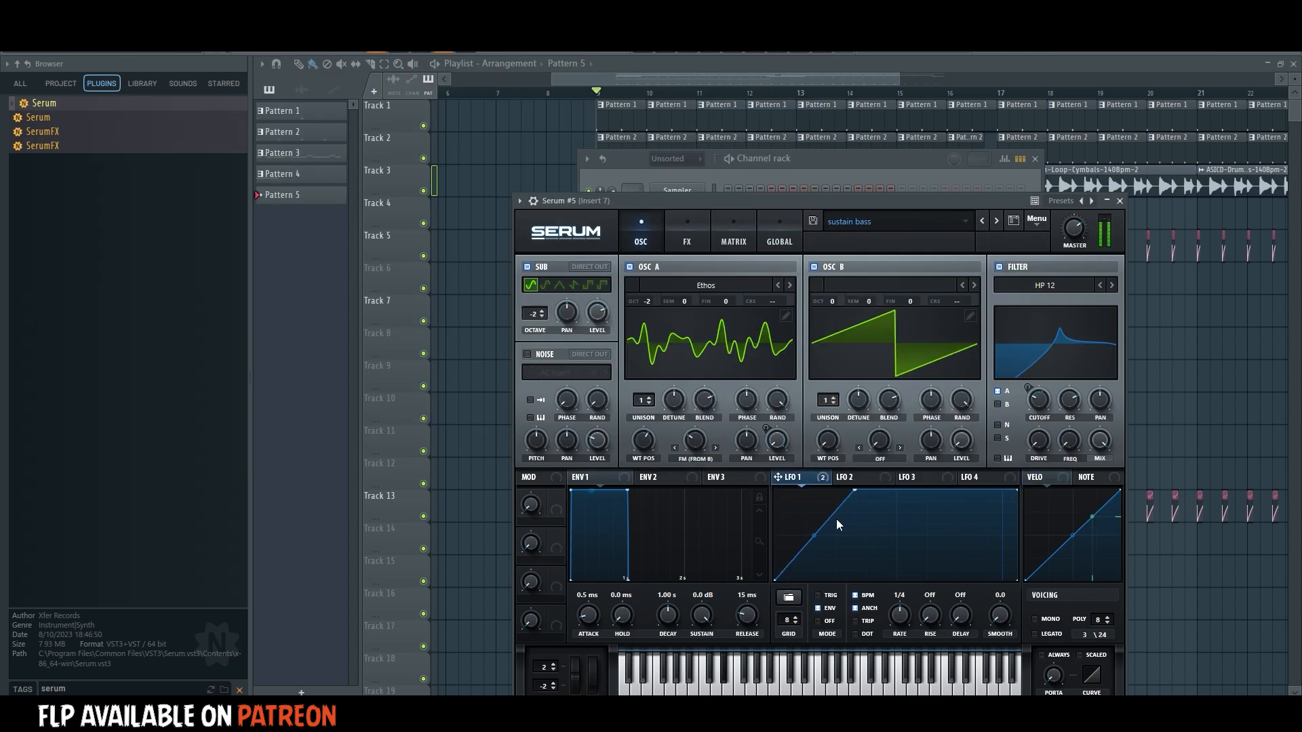
left_click_drag(816, 536, 816, 509)
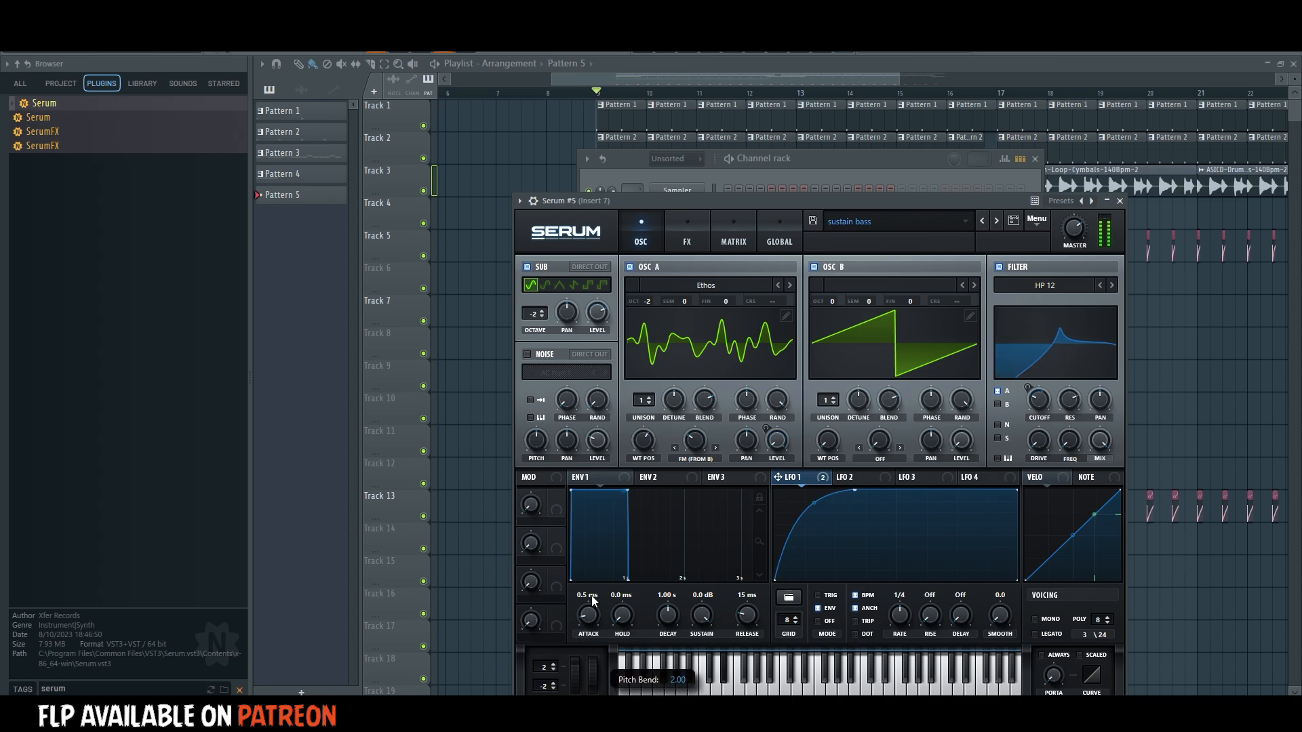
Enter a half-bar D#4 note for Serum #5 at the start of Pattern 5.
left_click(835, 93)
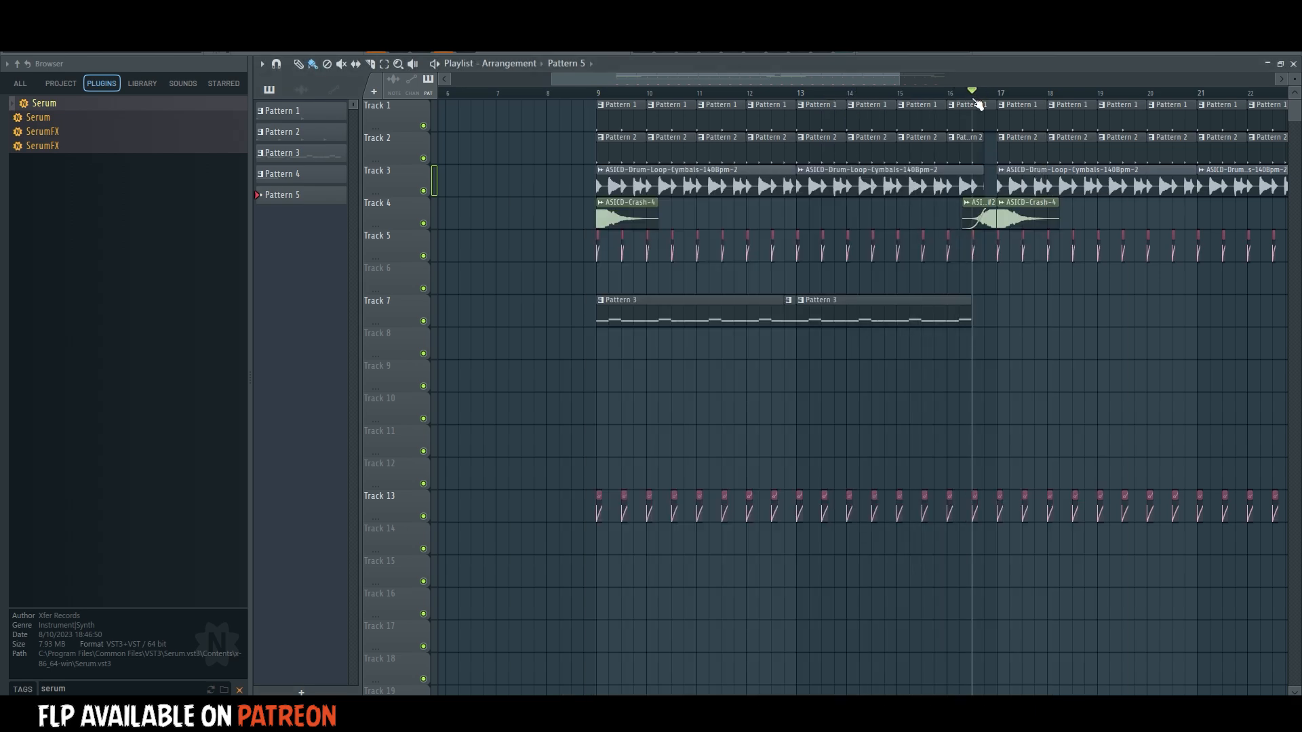
left_click_drag(973, 94, 998, 95)
left_click(670, 55)
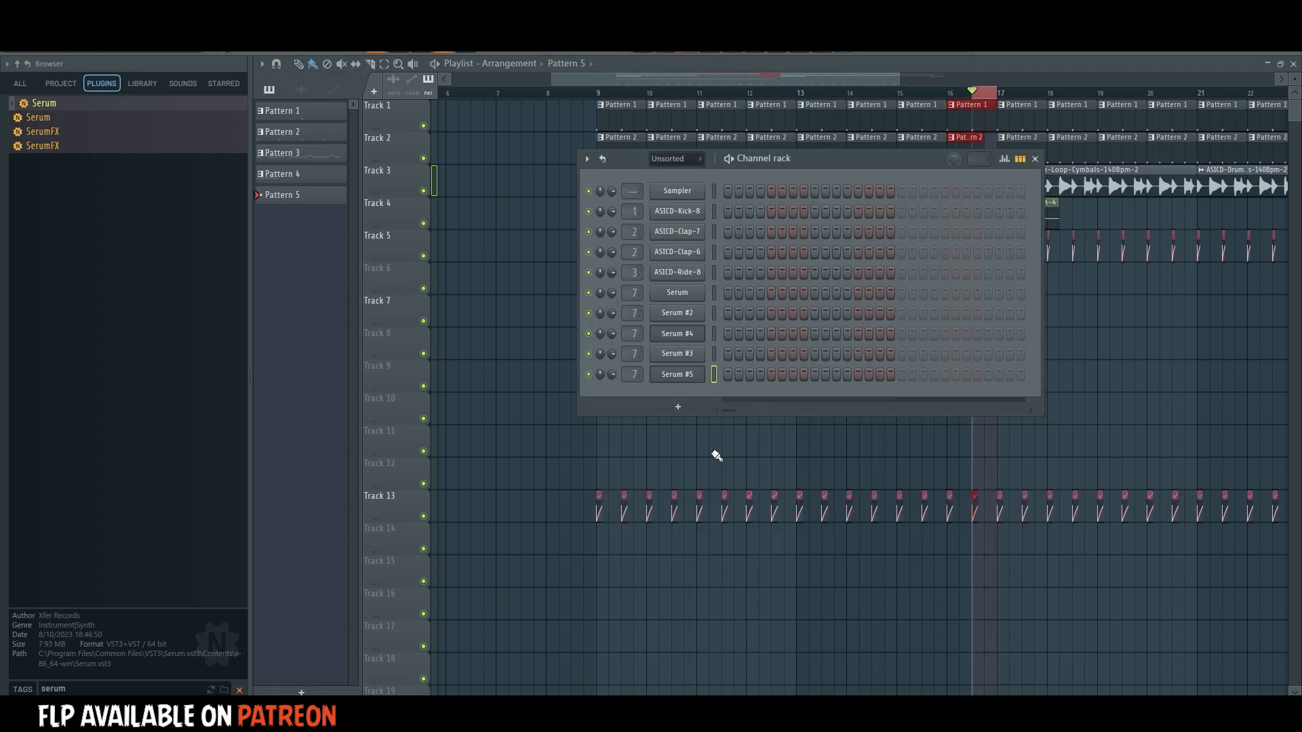
right_click(698, 372)
left_click(731, 368)
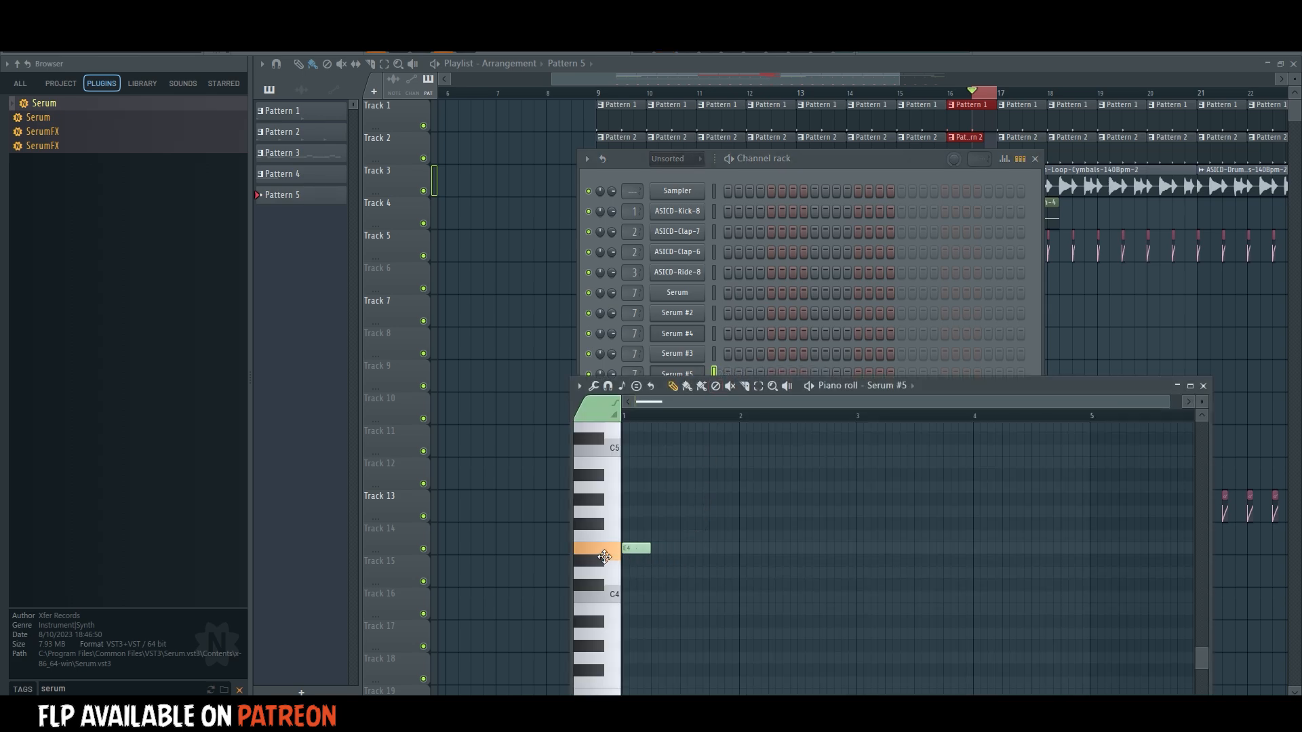
left_click_drag(650, 560, 684, 559)
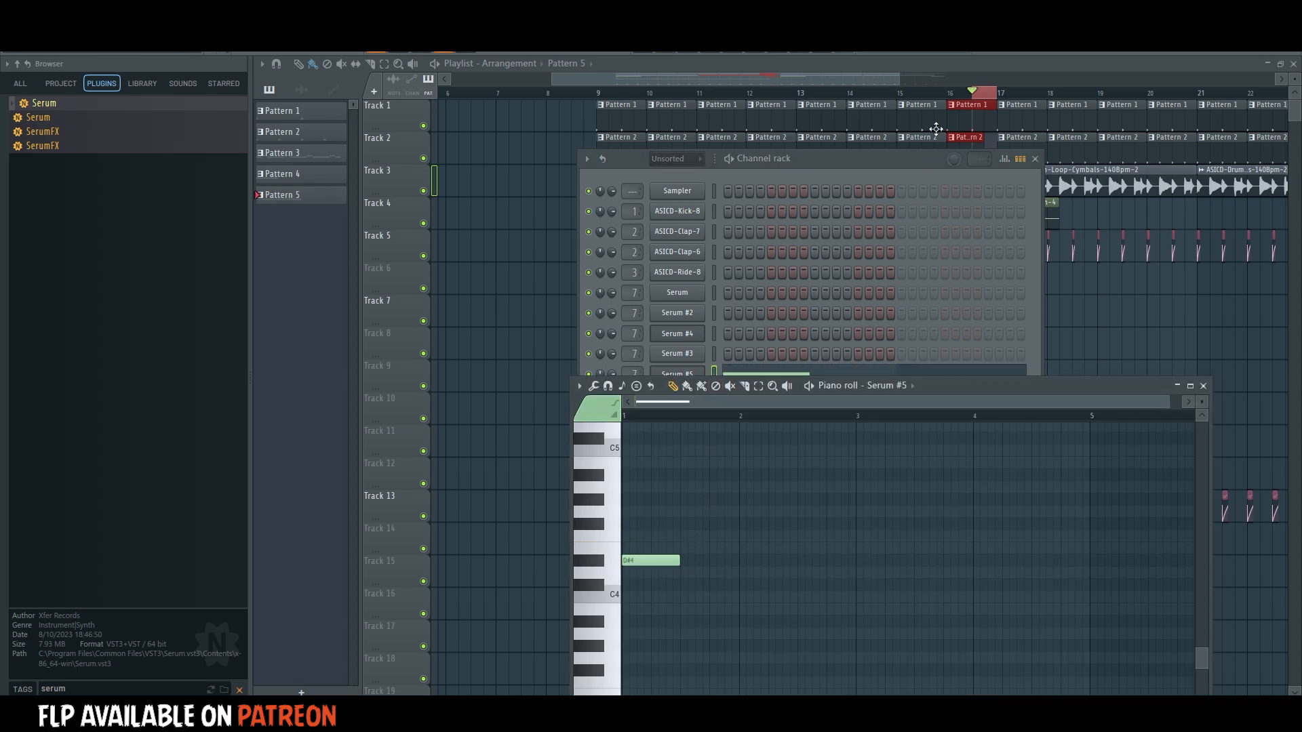
Place Pattern 5 on Track 7 in the second half of bar 16 and create a Serum #5 pitch bend automation clip over it.
double_click(951, 97)
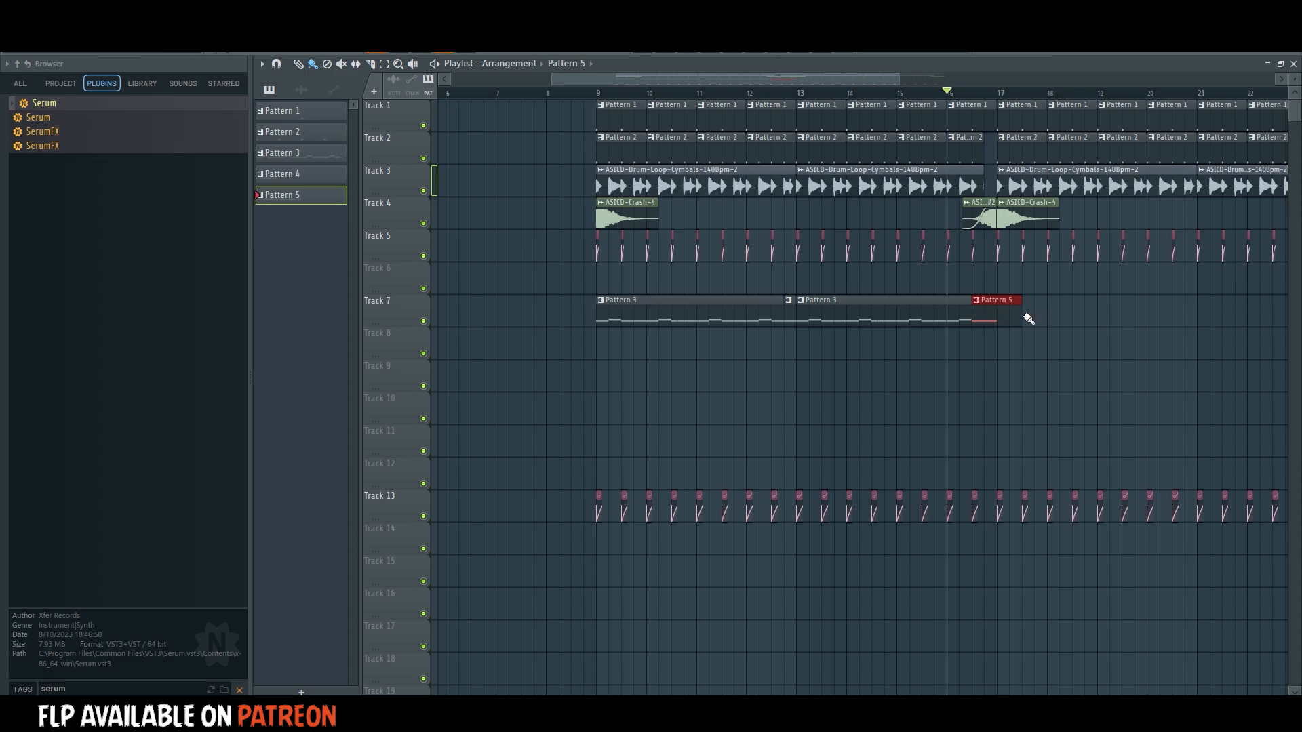
left_click_drag(972, 100, 998, 99)
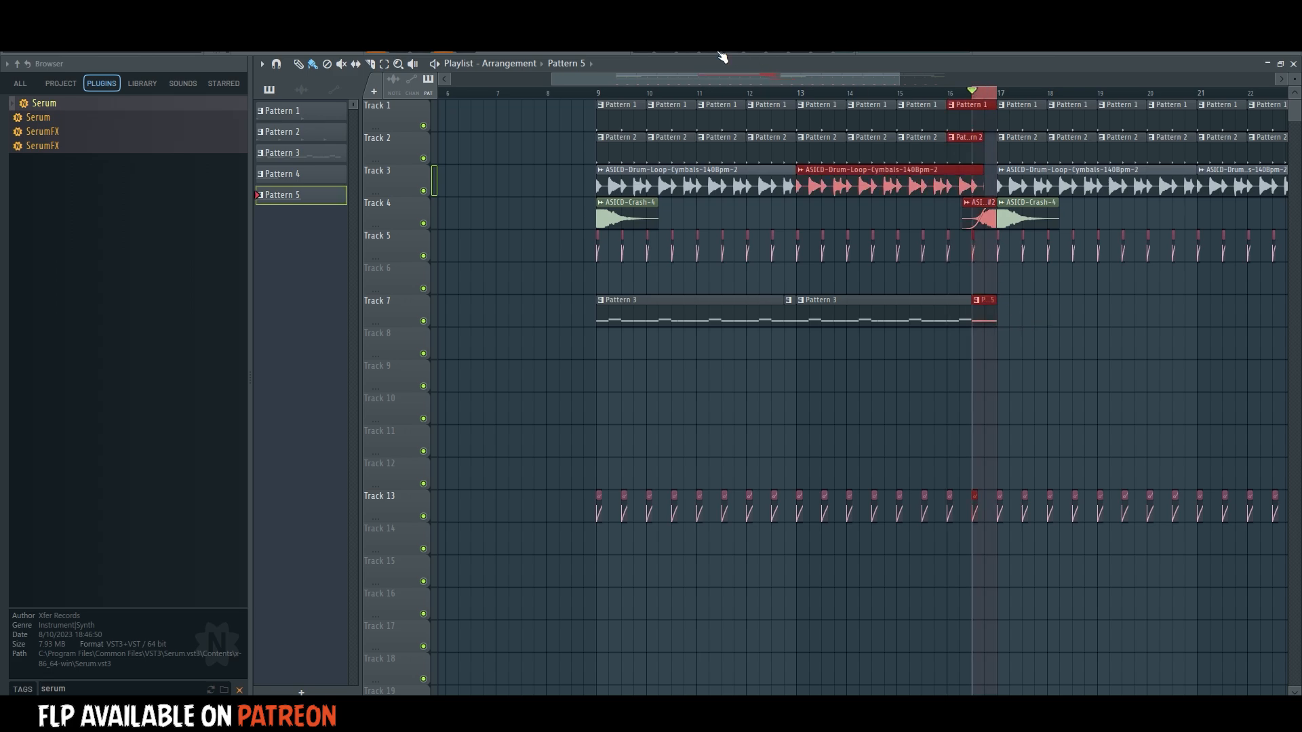
left_click(689, 54)
left_click(697, 373)
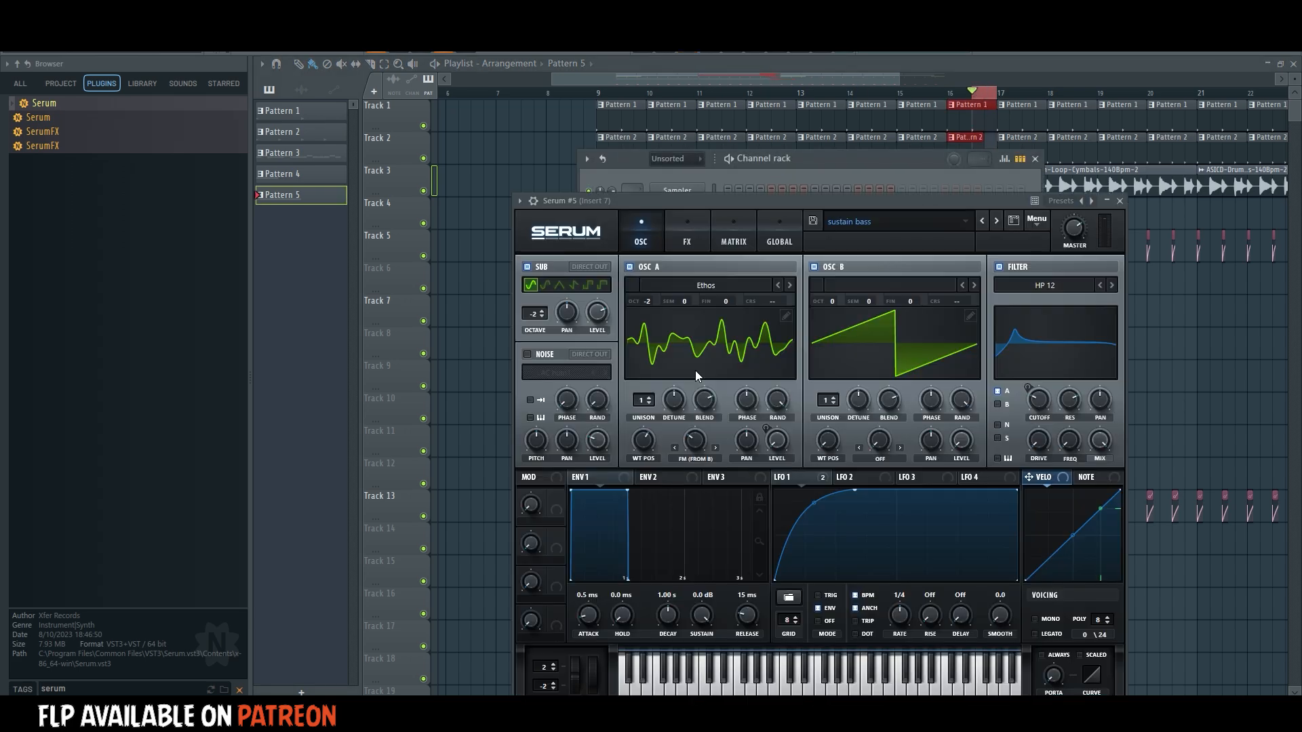
right_click(468, 50)
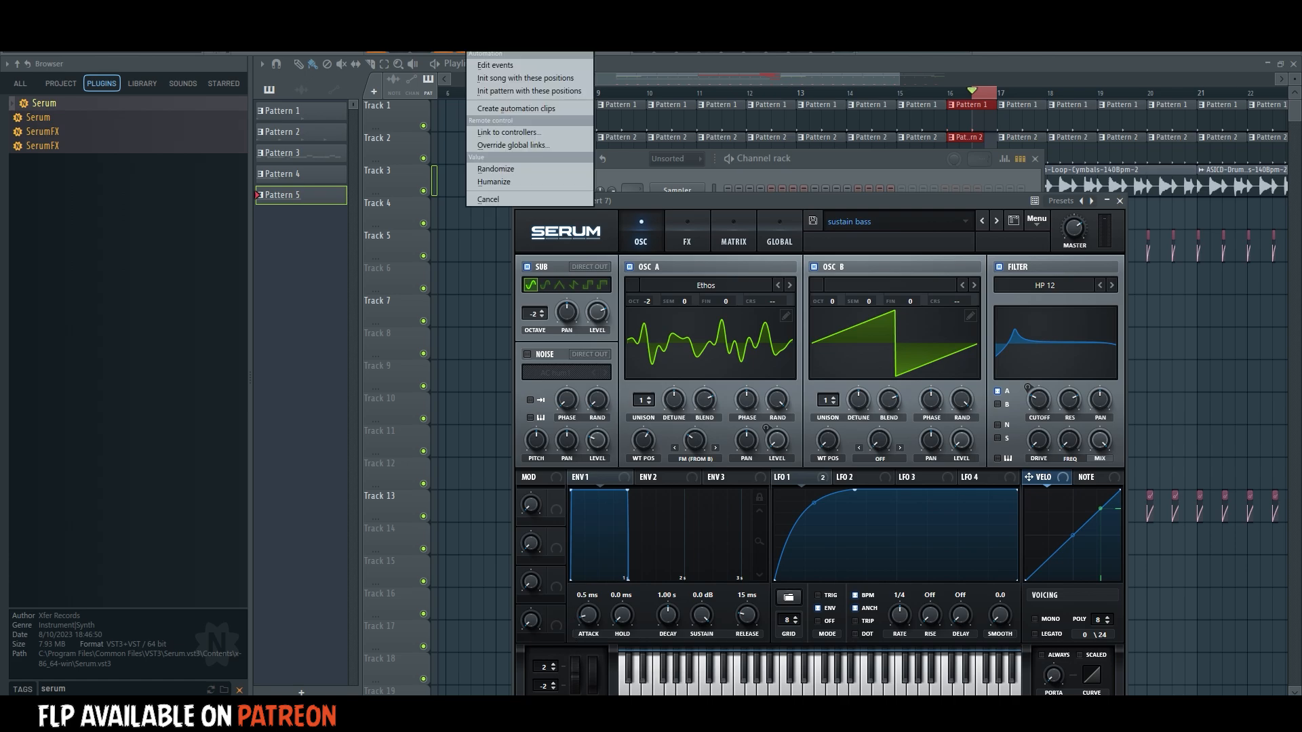
left_click(495, 109)
Shape the pitch bend automation into a gentle upward ramp and move its clip to Track 9 during playback from bar 9.
double_click(598, 97)
key("space")
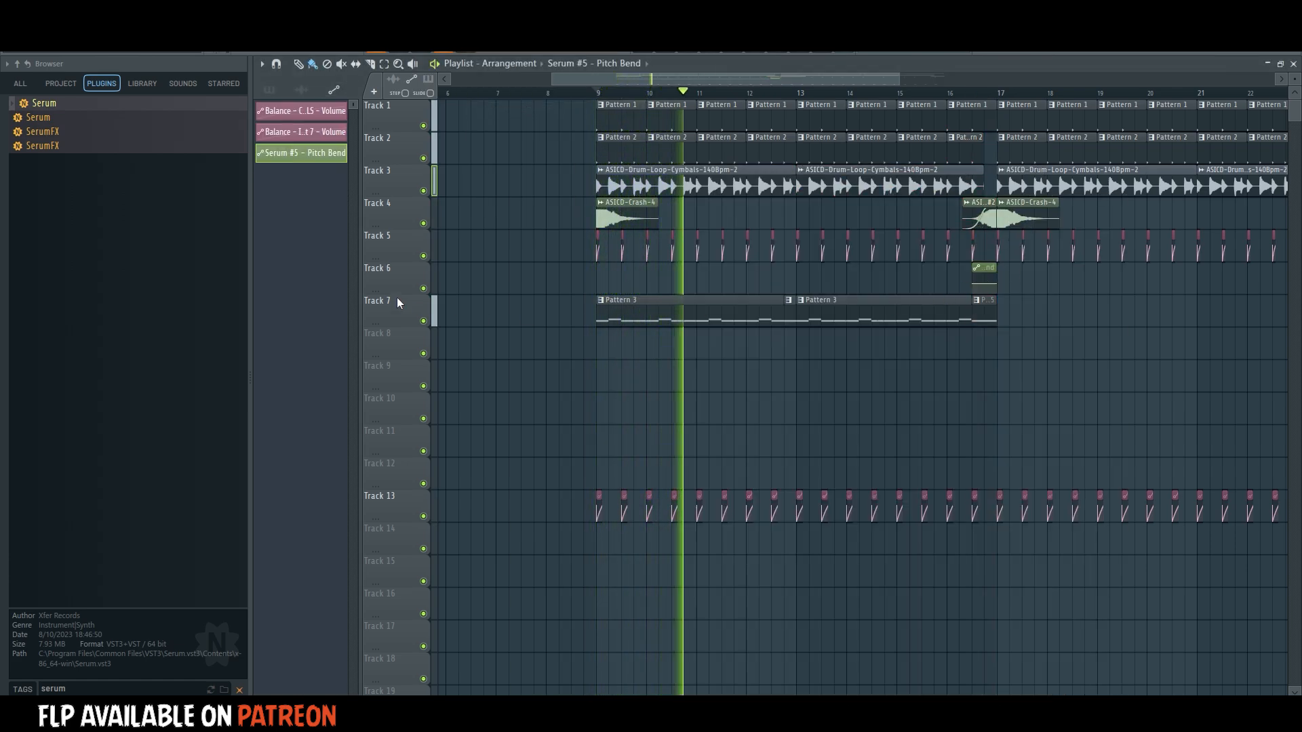
left_click_drag(398, 295, 398, 334)
right_click(993, 295)
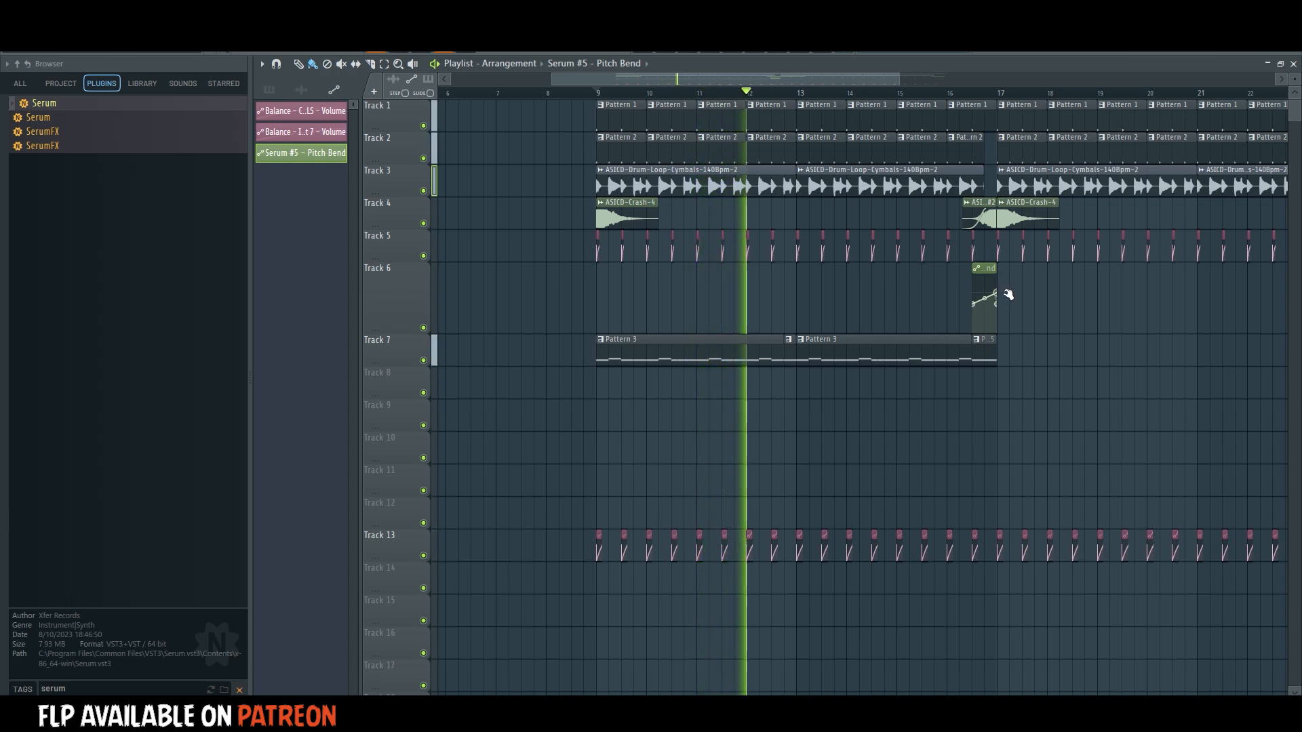
right_click(389, 333)
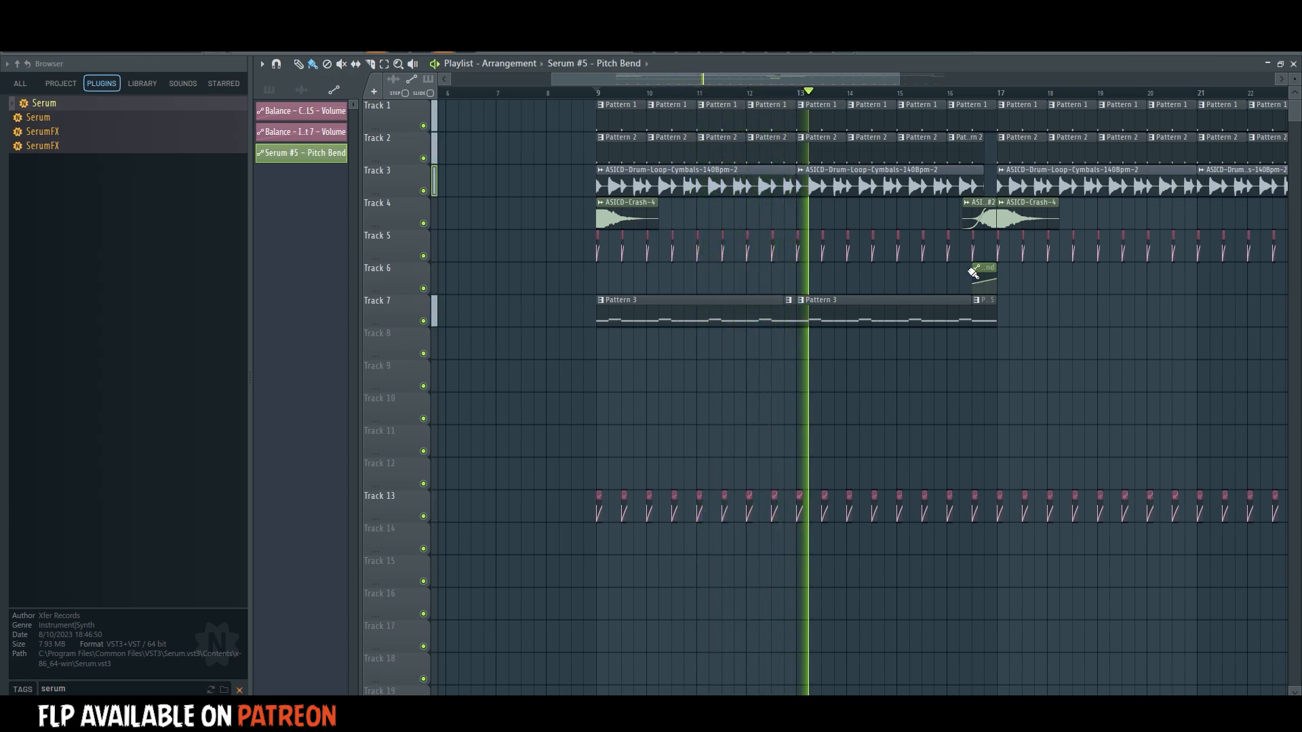
left_click_drag(984, 282, 984, 379)
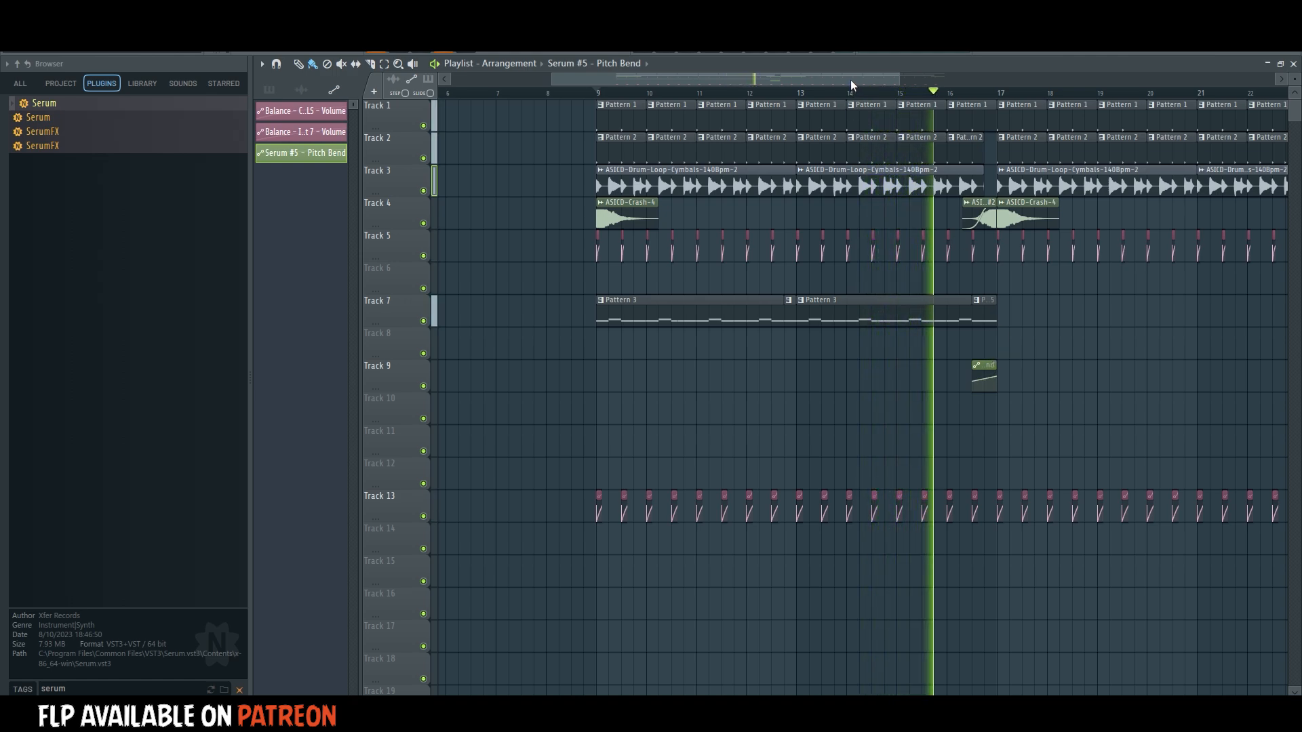
Play back the Serum #5 fill and its pitch bend from the second half of bar 16.
left_click_drag(850, 80, 871, 100)
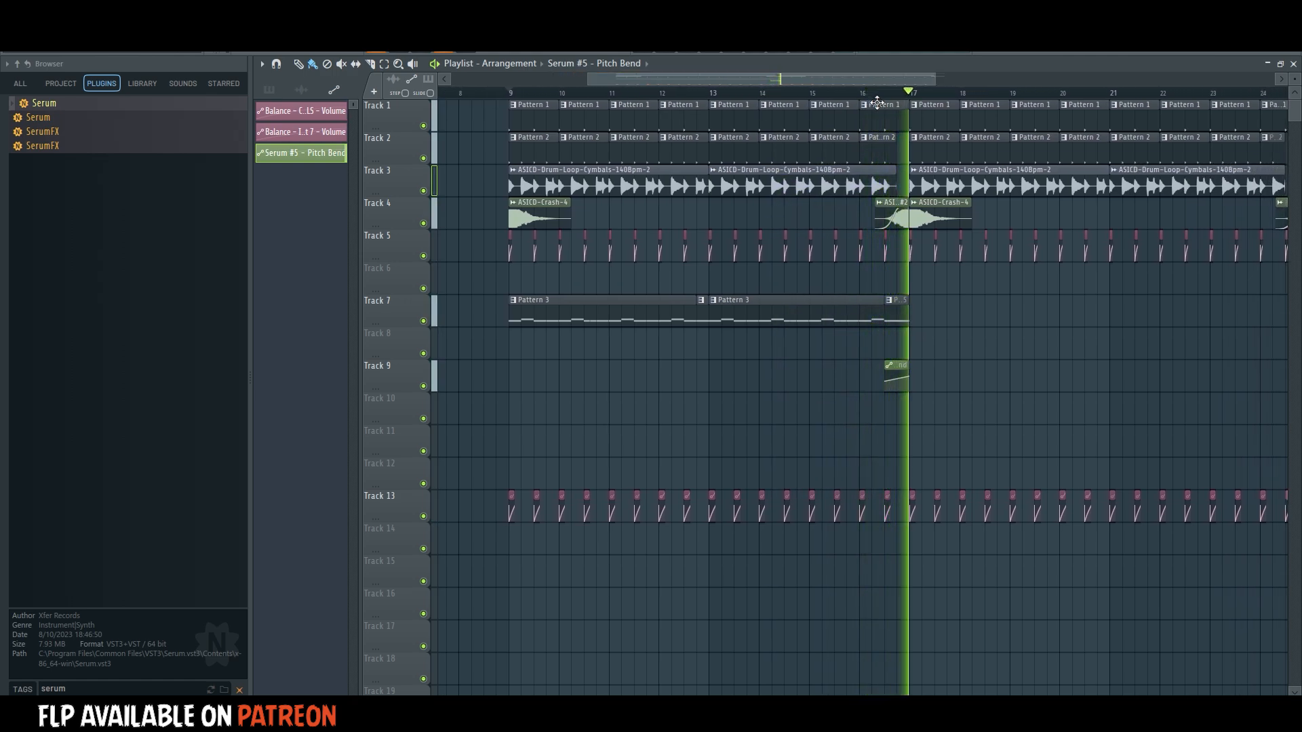
left_click(881, 100)
left_click(884, 93)
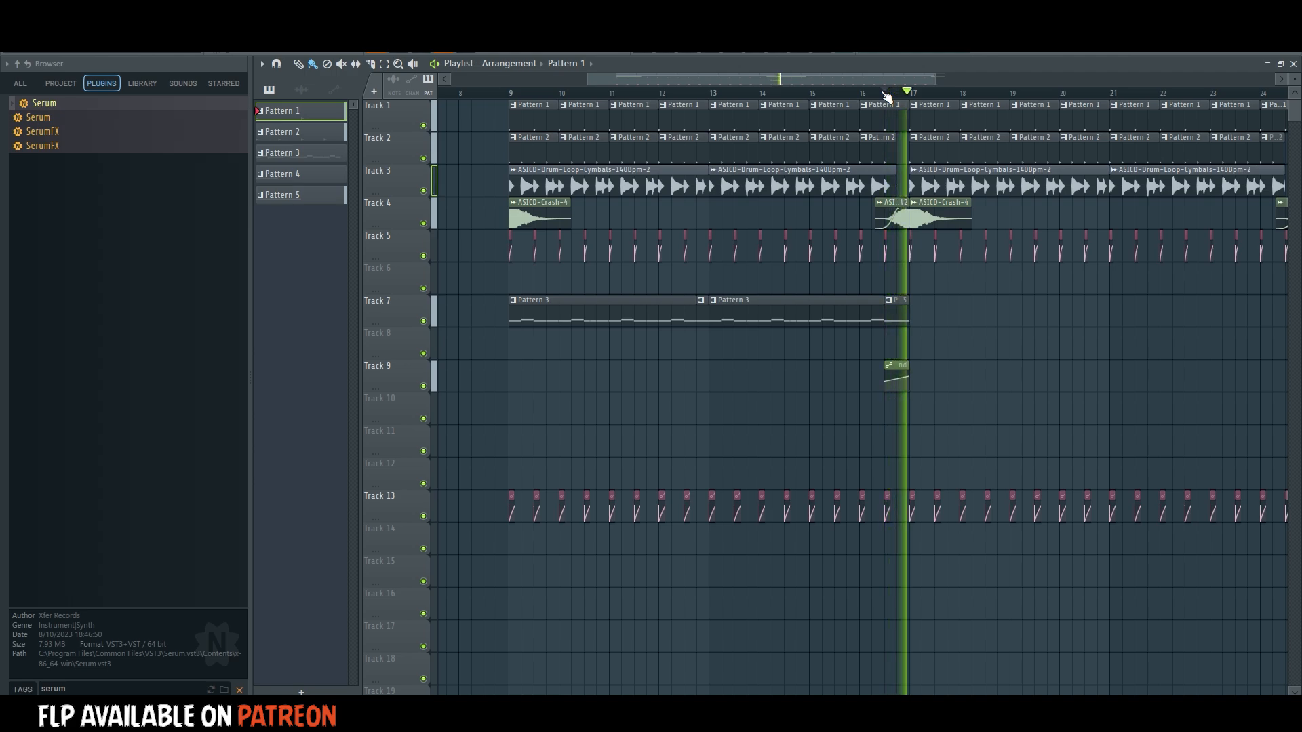
left_click(885, 94)
key("space")
key("space")
key("space")
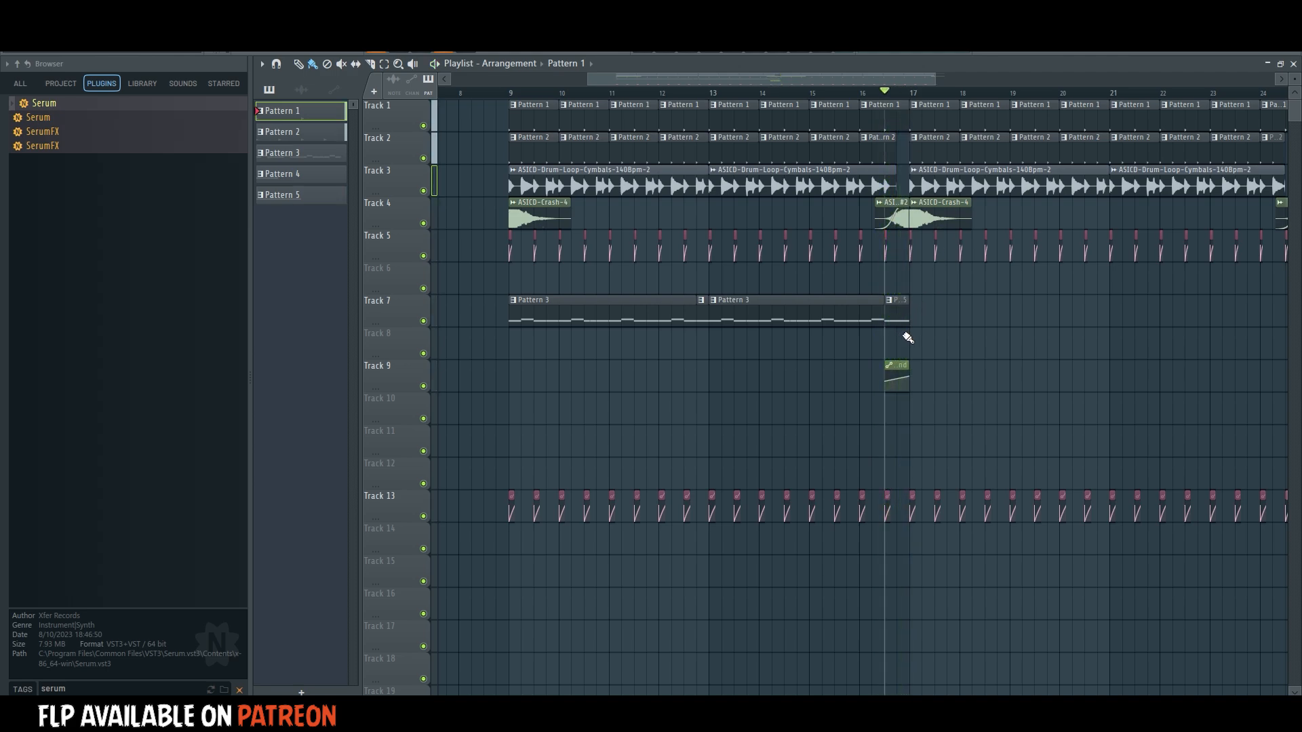
key("space")
key("space")
Create a new empty Pattern 6 and add a second instance of Serum #5 with the same "sustain bass" sound.
double_click(898, 313)
left_click(688, 48)
left_click(713, 375)
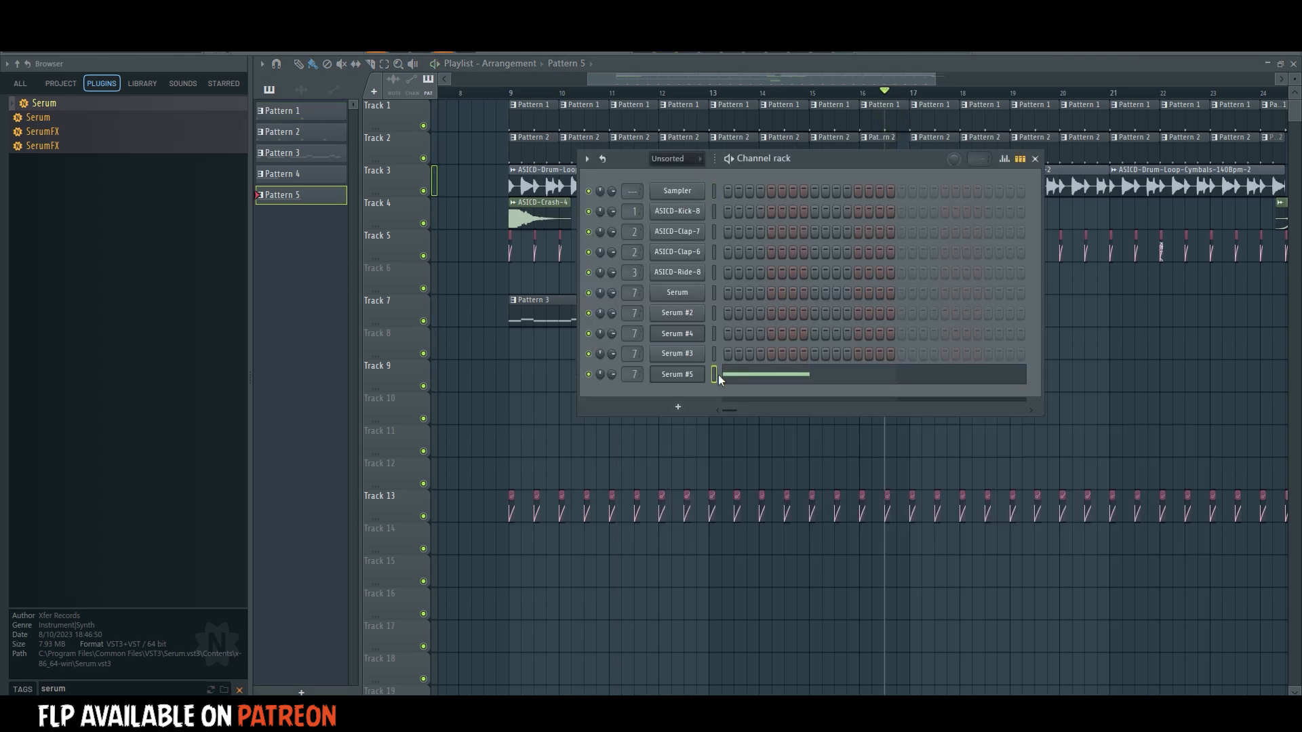
key("F4")
right_click(692, 375)
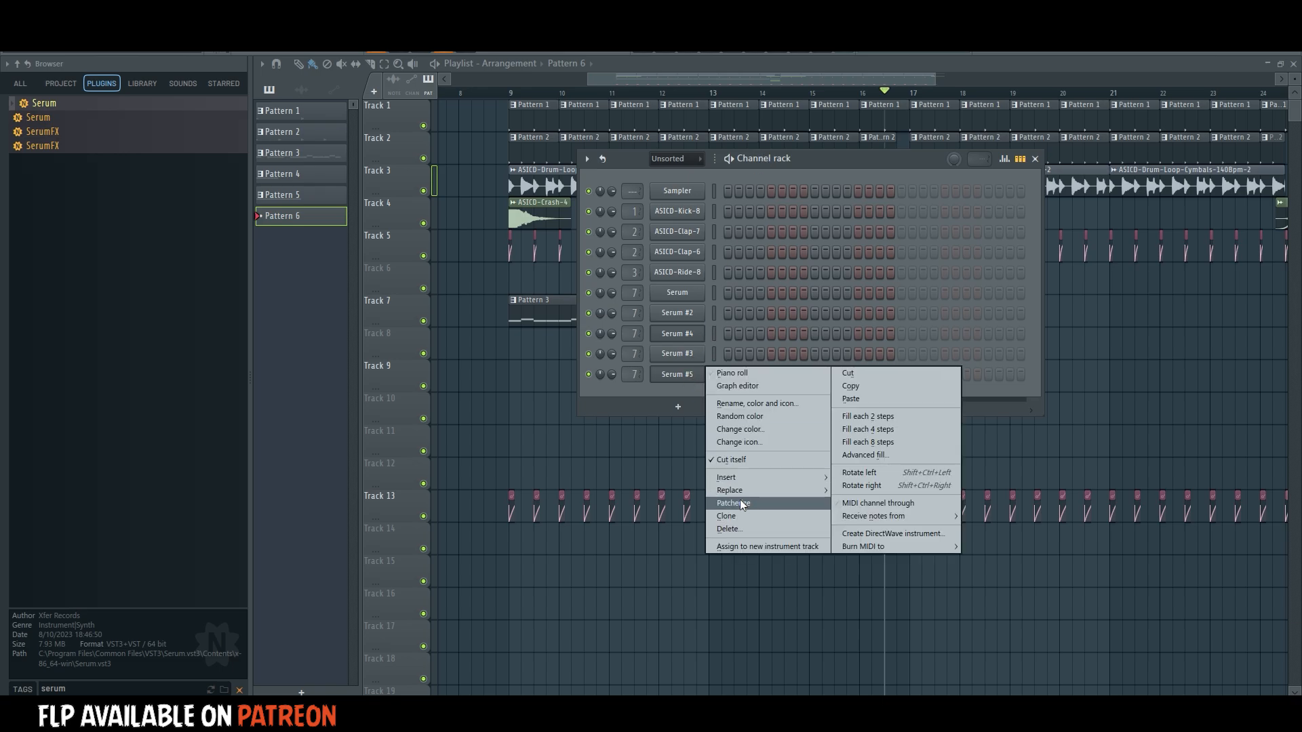
left_click(739, 502)
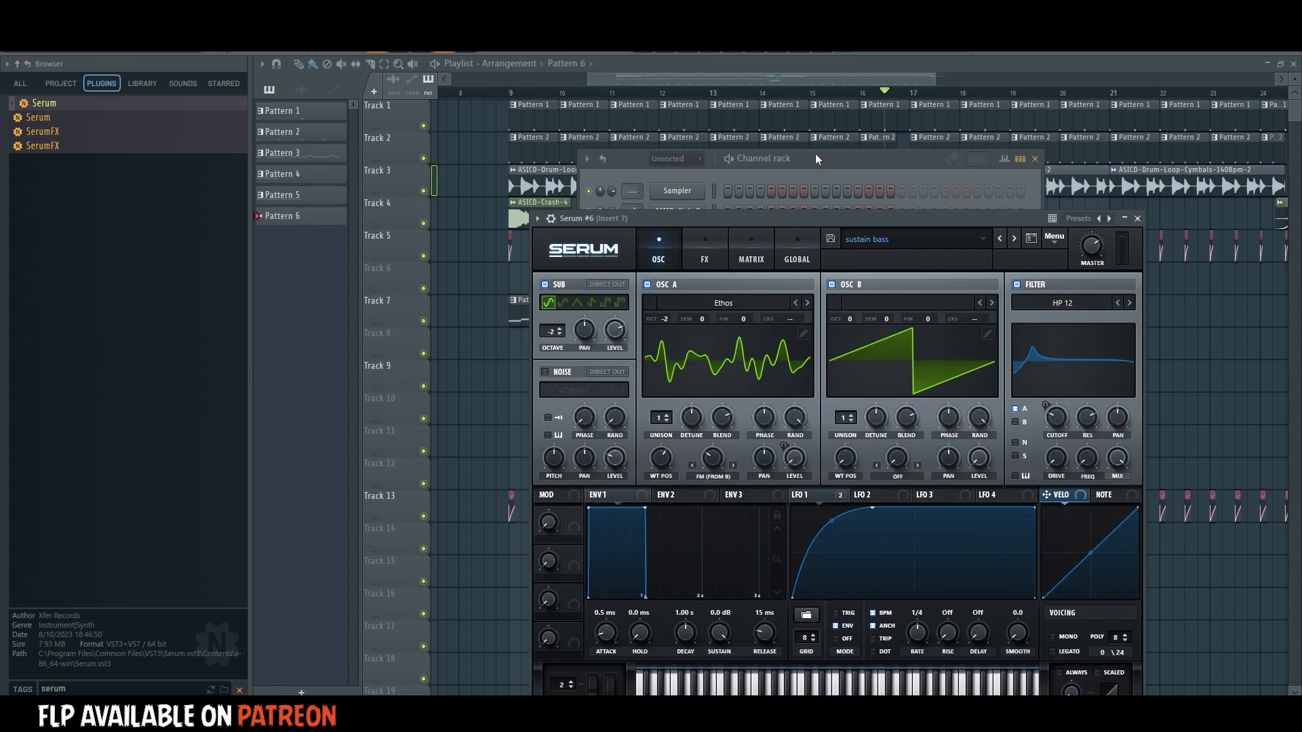
left_click(815, 154)
Enter a four-bar D#4 note for Serum #6 at the start of Pattern 6.
right_click(693, 403)
left_click(723, 400)
scroll(706, 490, "down", 3)
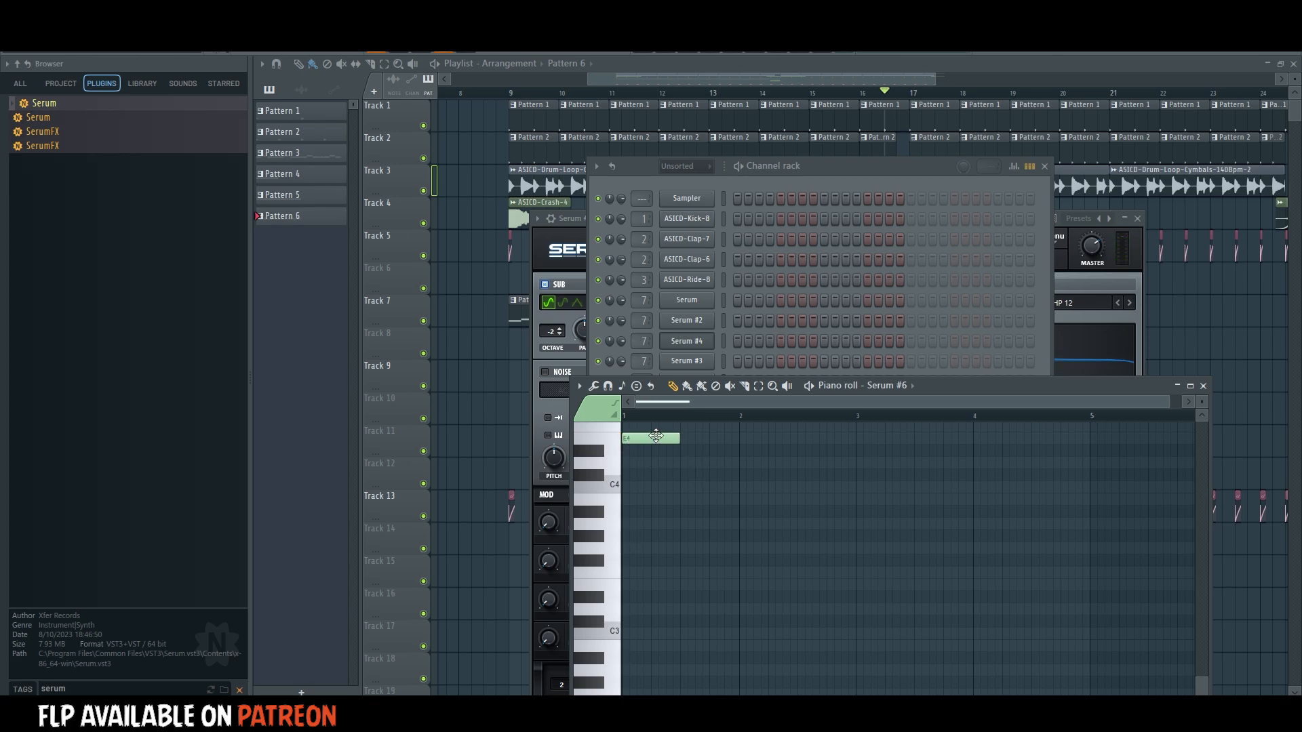
left_click_drag(655, 435, 1084, 453)
Adjust the Osc A wavetable position in Serum #6 while Pattern 6 plays.
left_click(745, 165)
key("space")
left_click(690, 402)
left_click(690, 401)
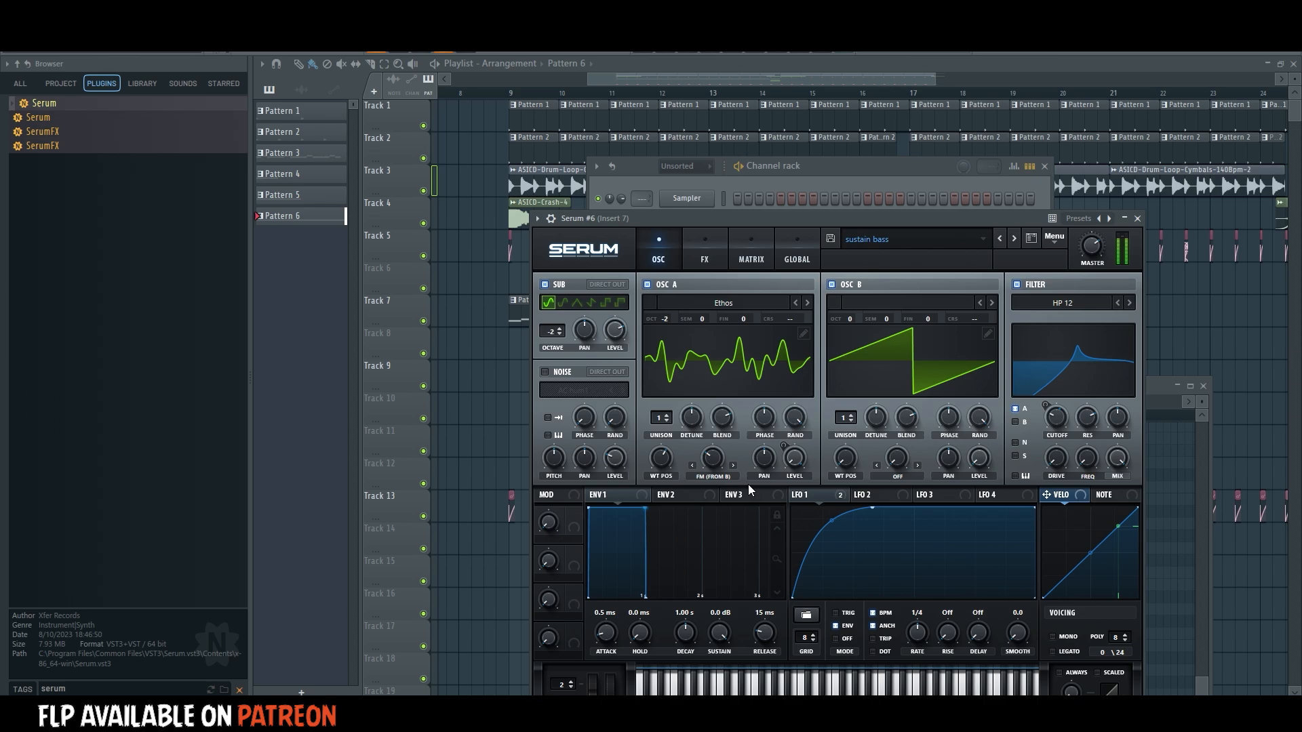
left_click_drag(663, 468, 665, 479)
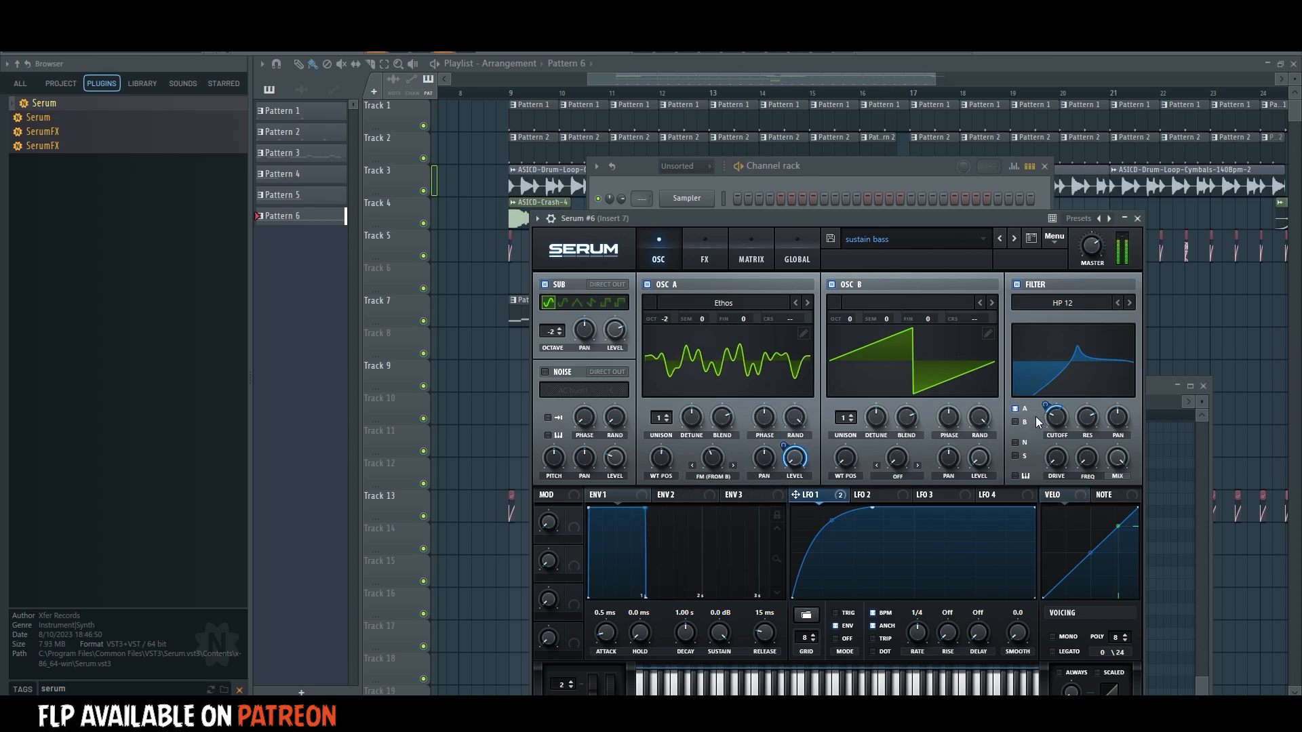
left_click(819, 68)
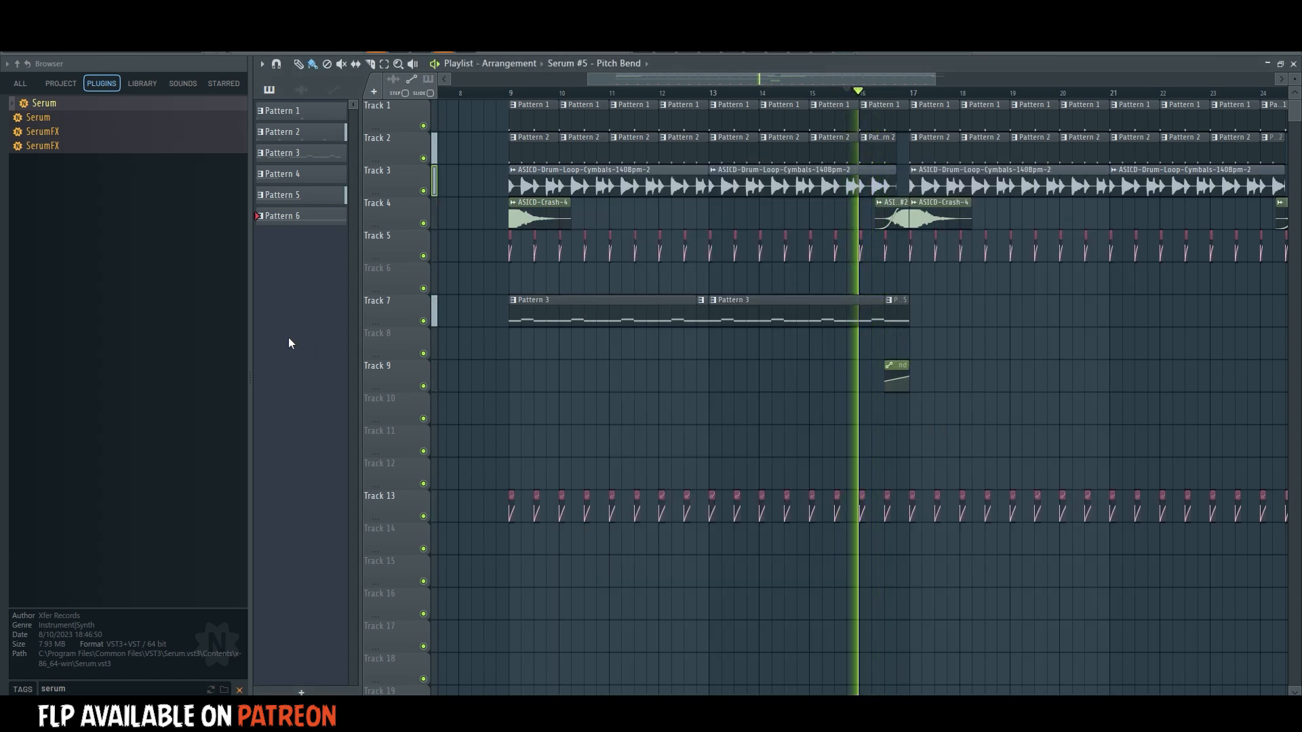
Place Pattern 6 on Track 8 at bar 17 and repeat the Track 7 bass clips from bar 17, checking them in playback.
left_click(311, 217)
key("space")
left_click(920, 349)
left_click_drag(983, 288, 964, 308)
key("space")
left_click(990, 398)
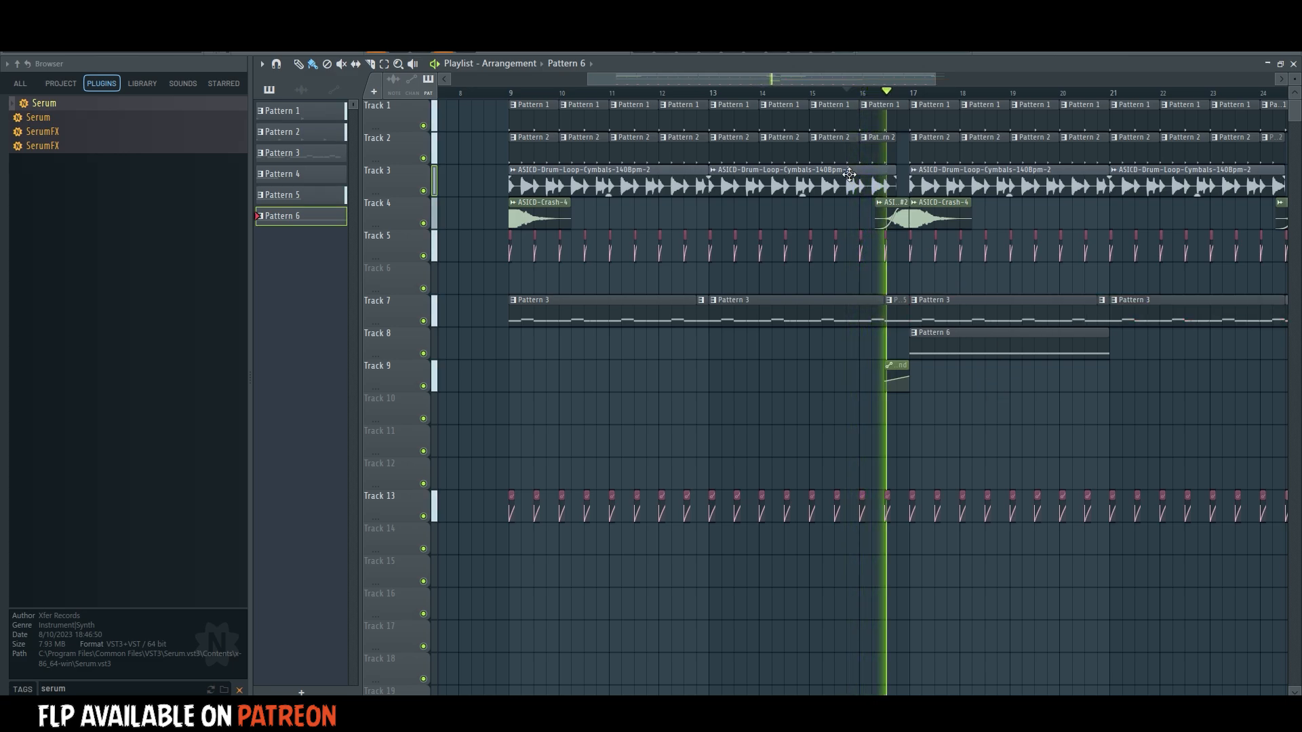
left_click_drag(835, 76, 921, 71)
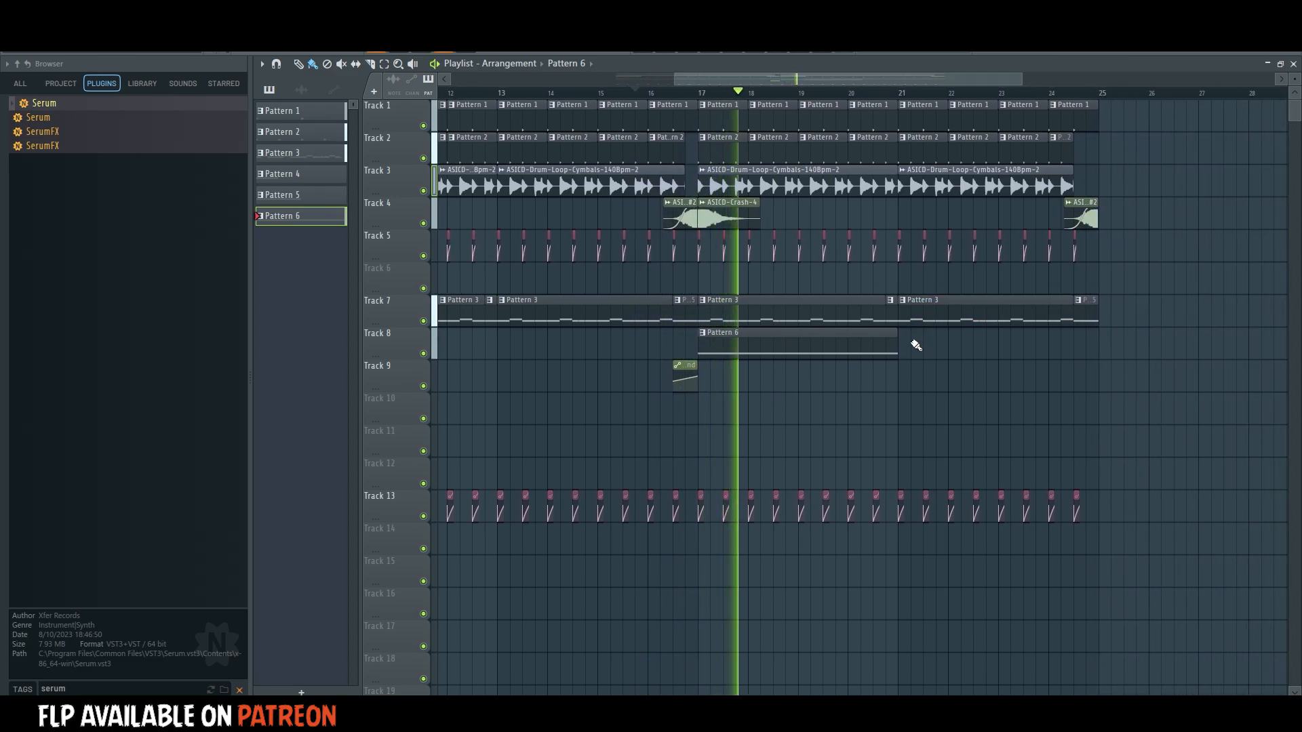
Loop playback over bars 17 to 20 and lower the channel volume of Serum #6.
left_click_drag(699, 92, 865, 104)
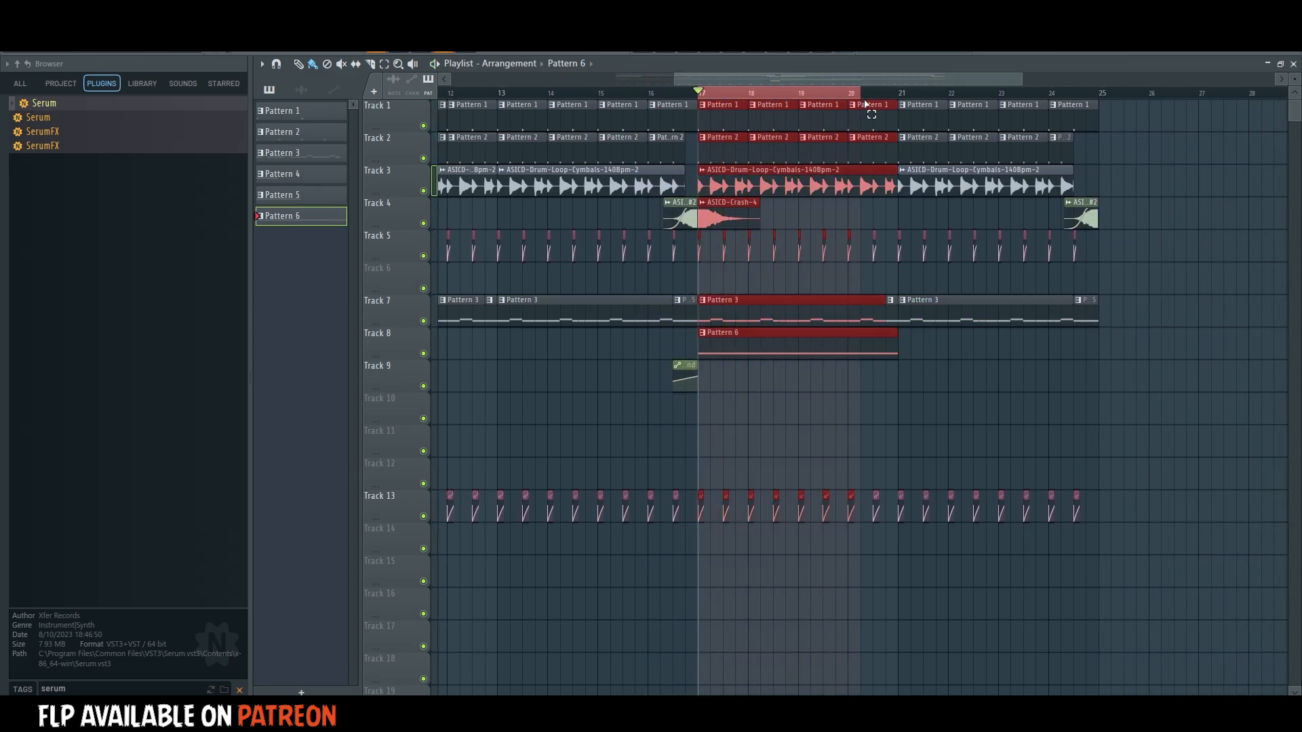
left_click(705, 54)
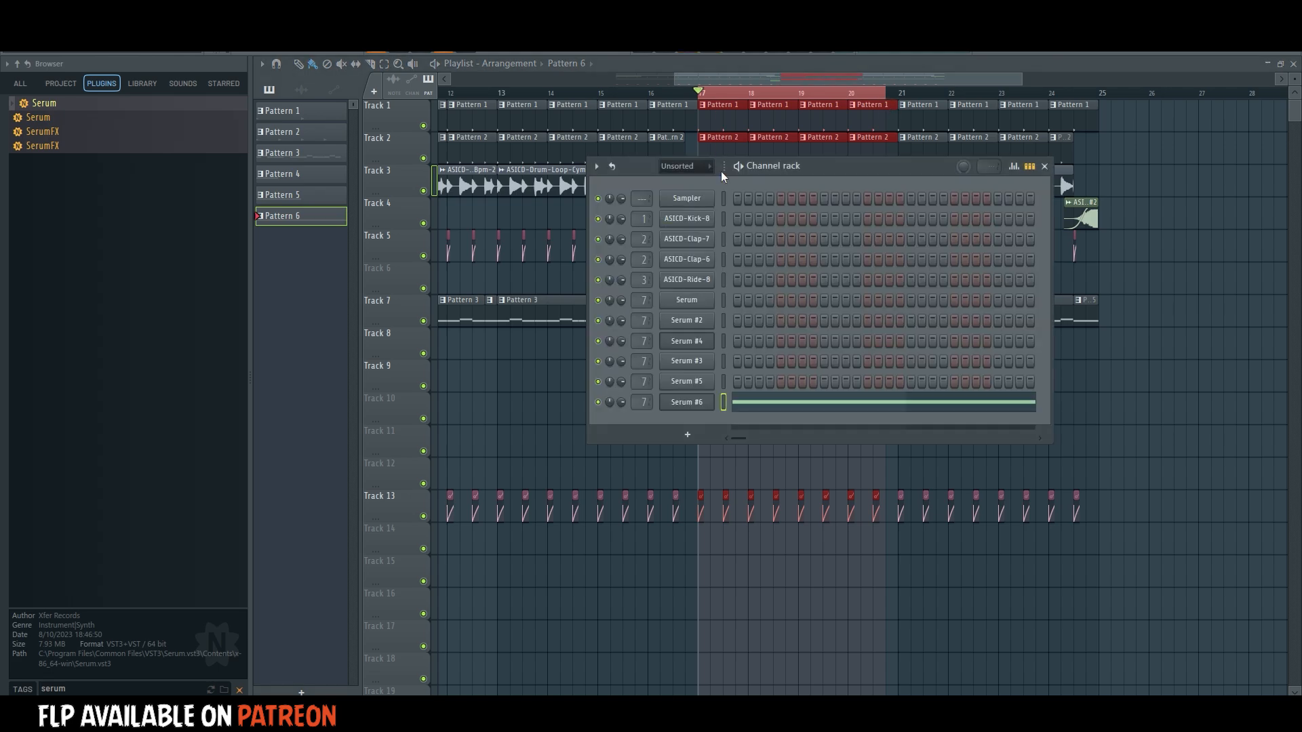
key("space")
left_click_drag(621, 401, 621, 420)
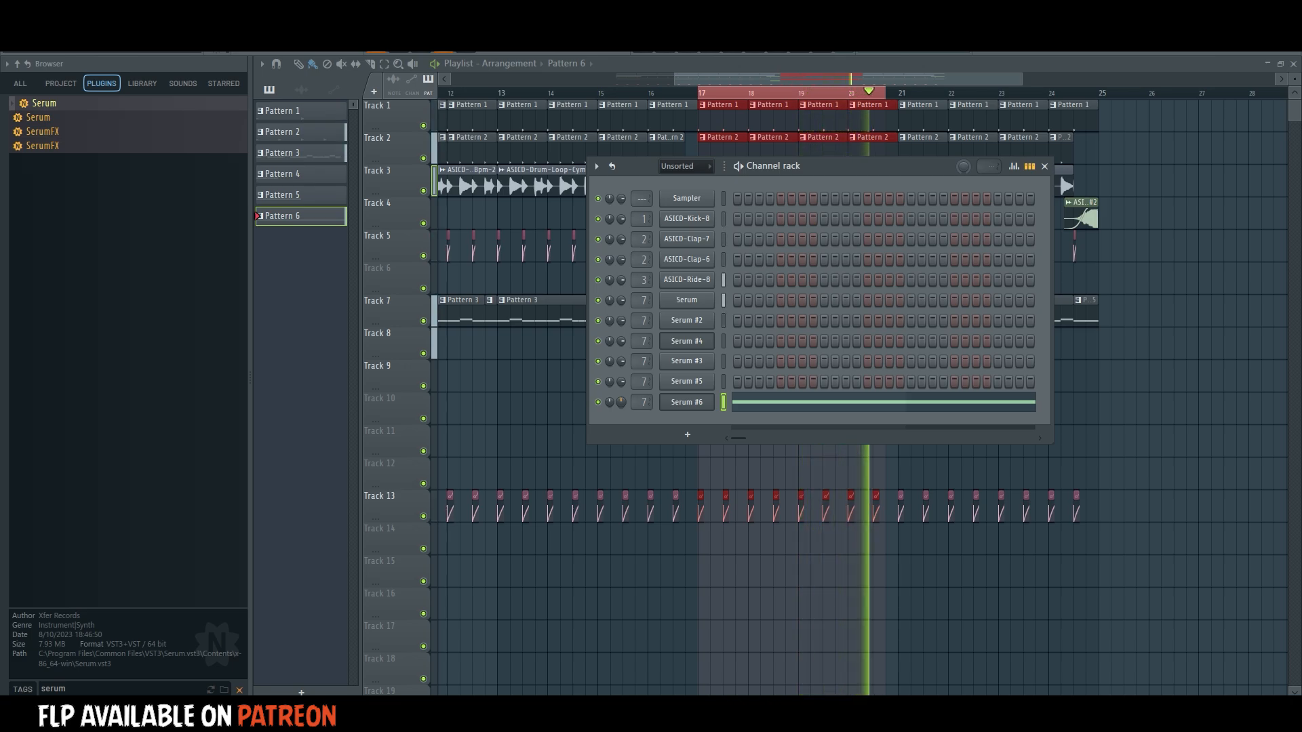
Create an automation clip for Serum's WT POS macro on Track 10 over bars 17 to 24 and raise its level from the start.
left_click(689, 341)
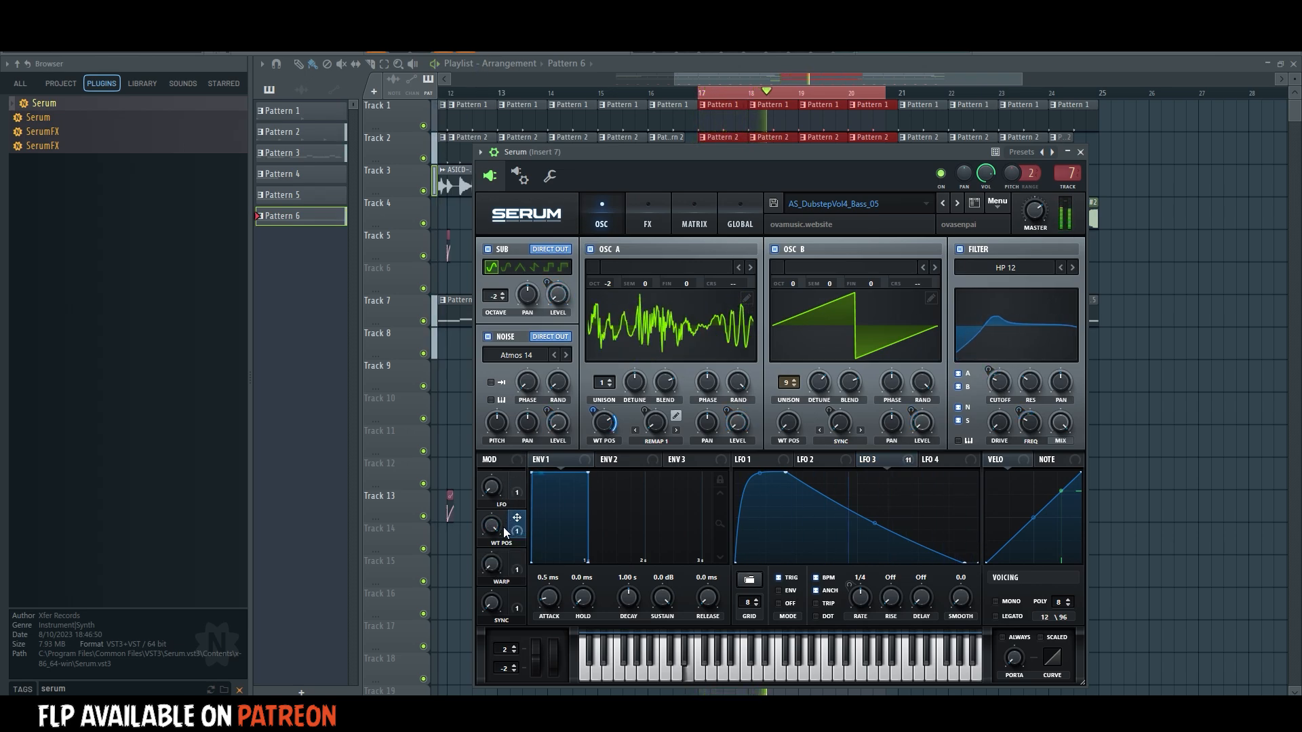
right_click(472, 44)
left_click(502, 112)
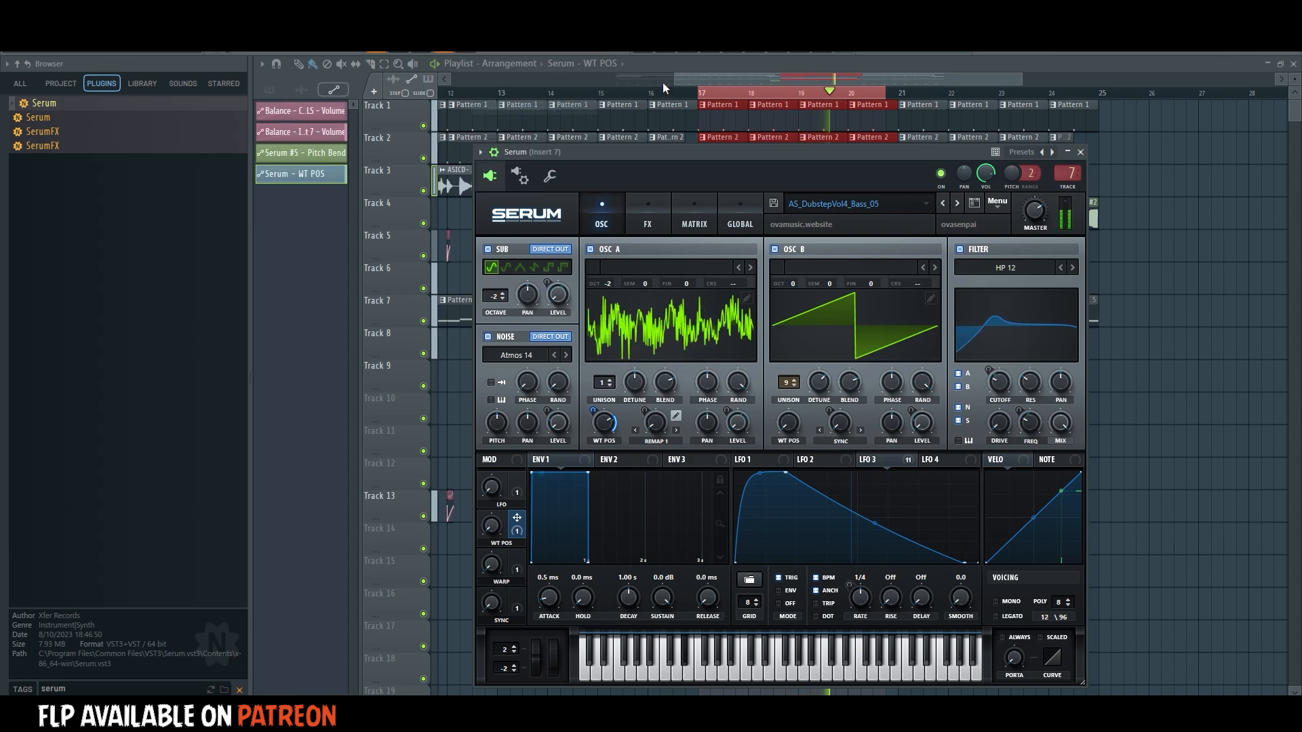
double_click(660, 92)
left_click_drag(857, 268, 1099, 399)
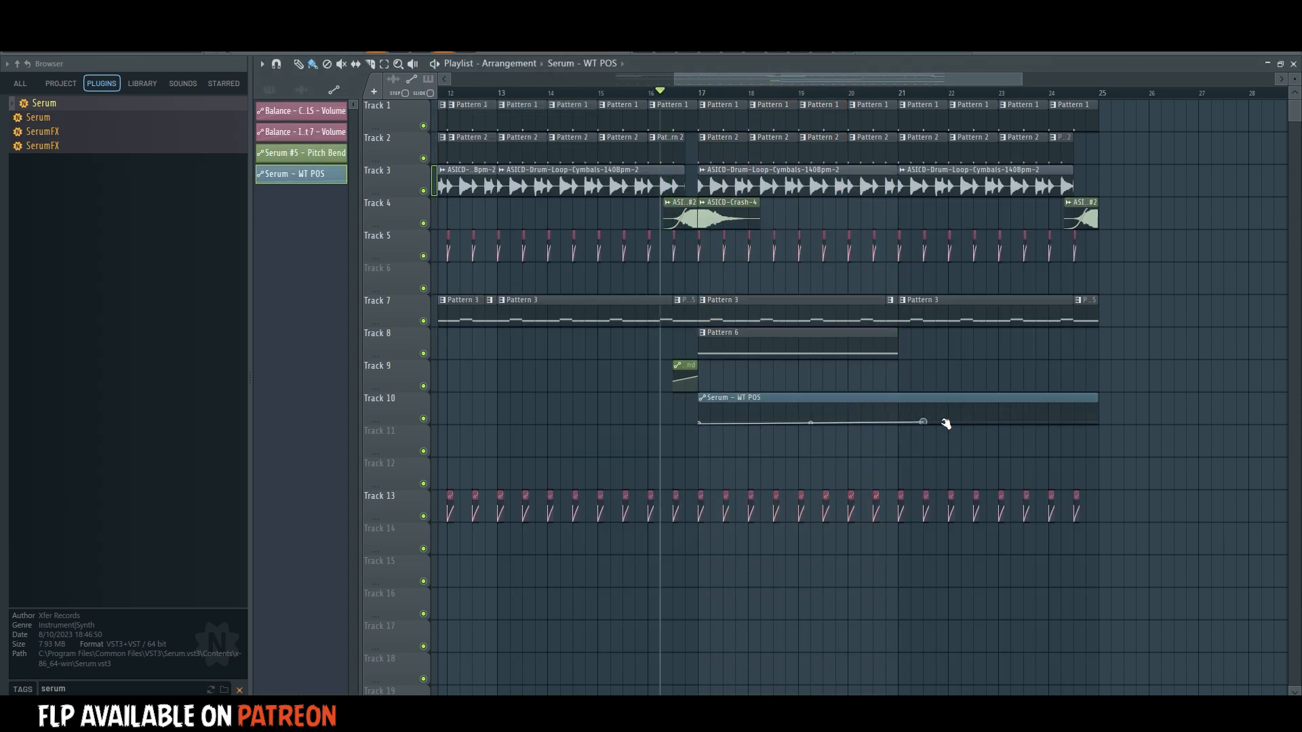
key("space")
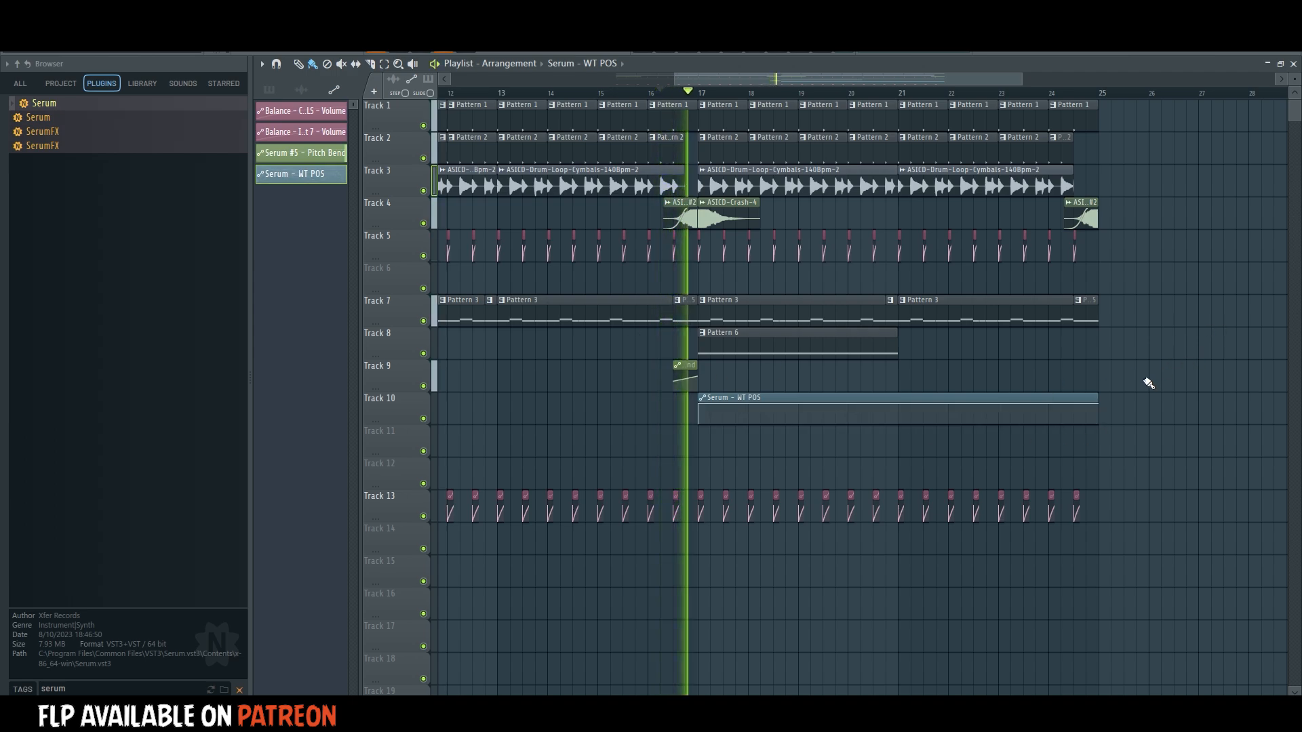
Repeat the Pattern 6 clip on Track 8 at bar 21.
left_click(893, 347)
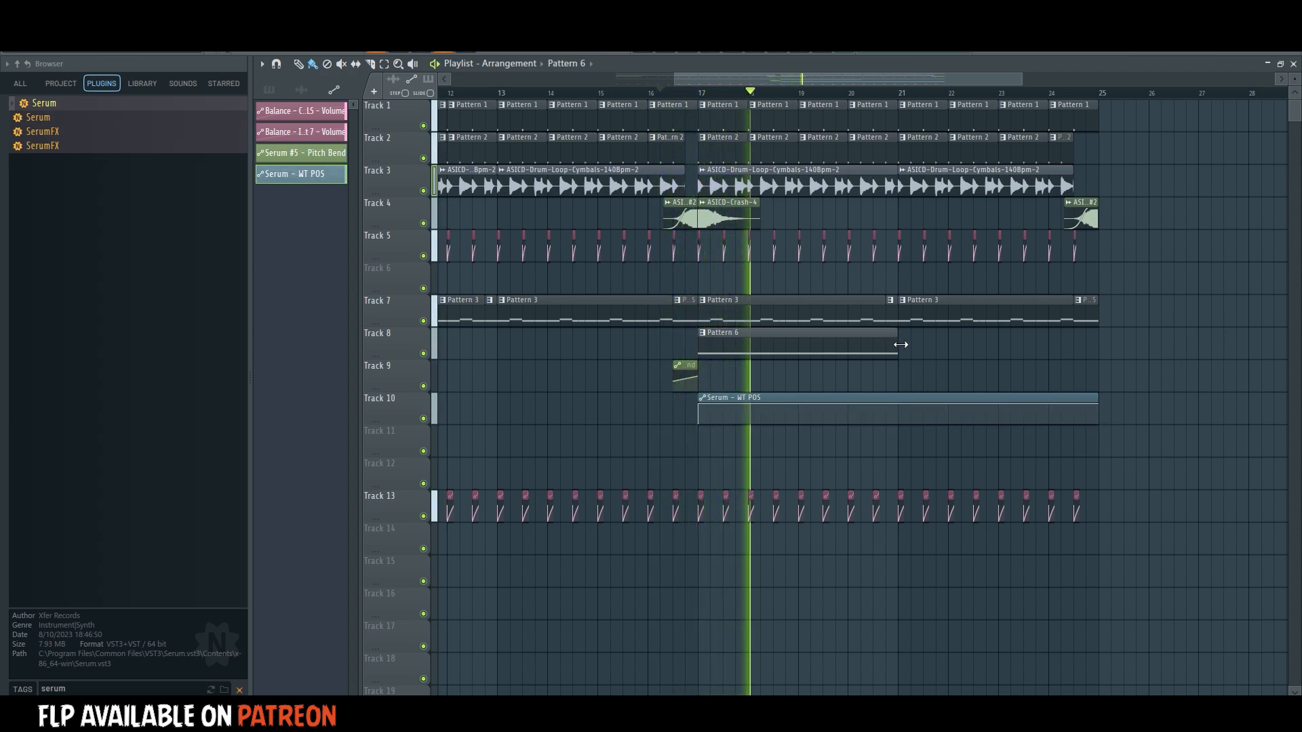
left_click(913, 343)
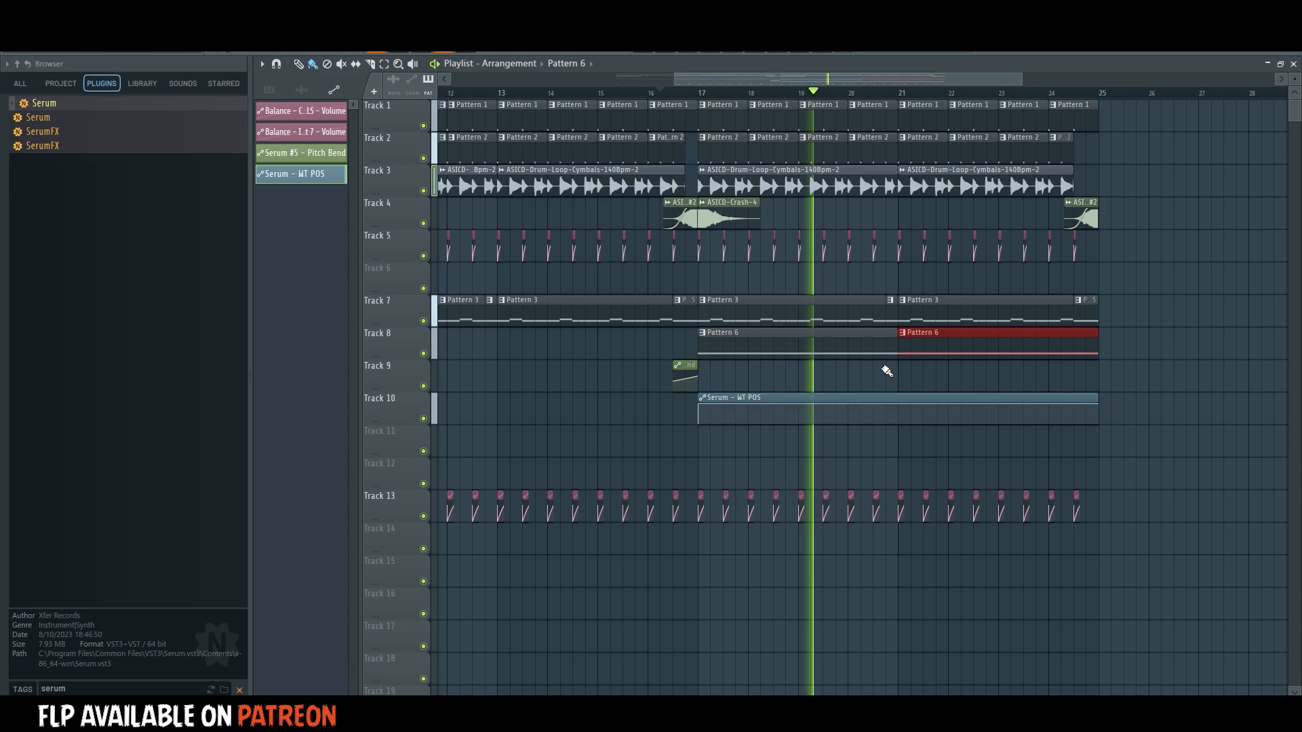
key("space")
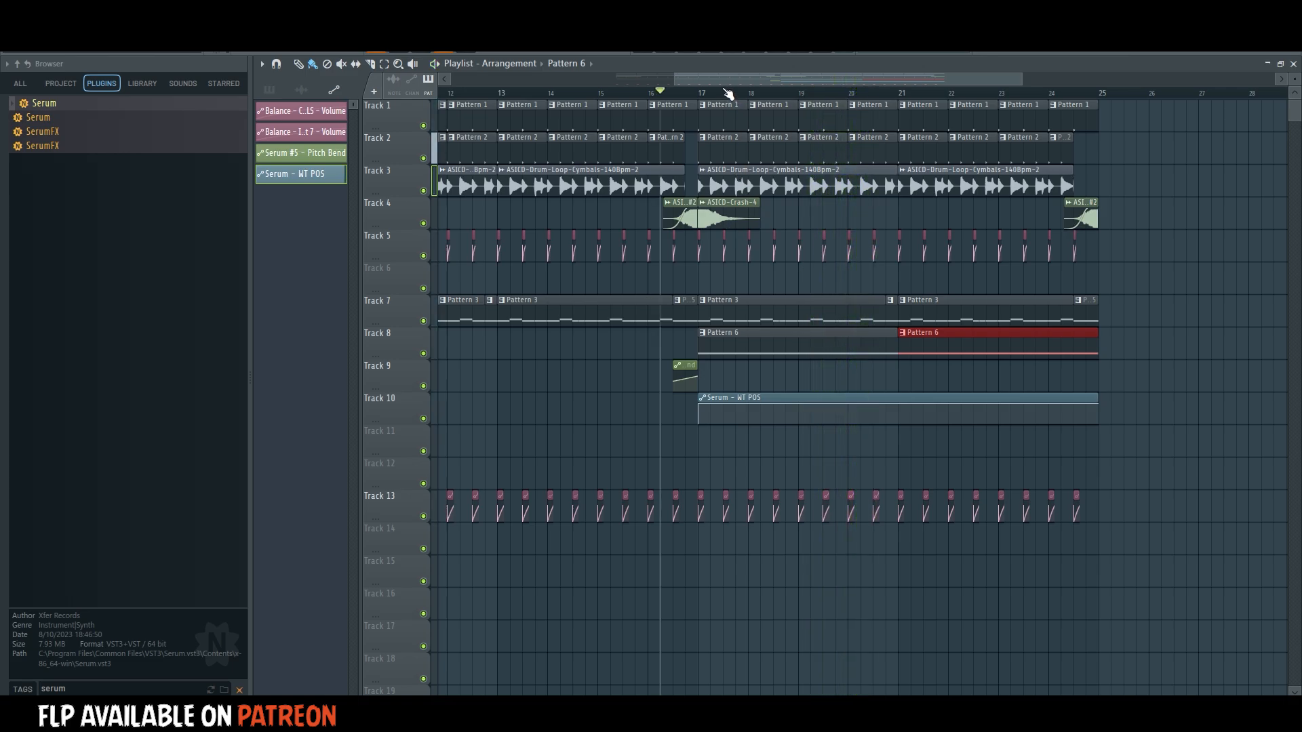
Loop the second half of bar 17 and audition the macro knobs of Serum #2.
left_click_drag(723, 92, 755, 88)
key("space")
key("F6")
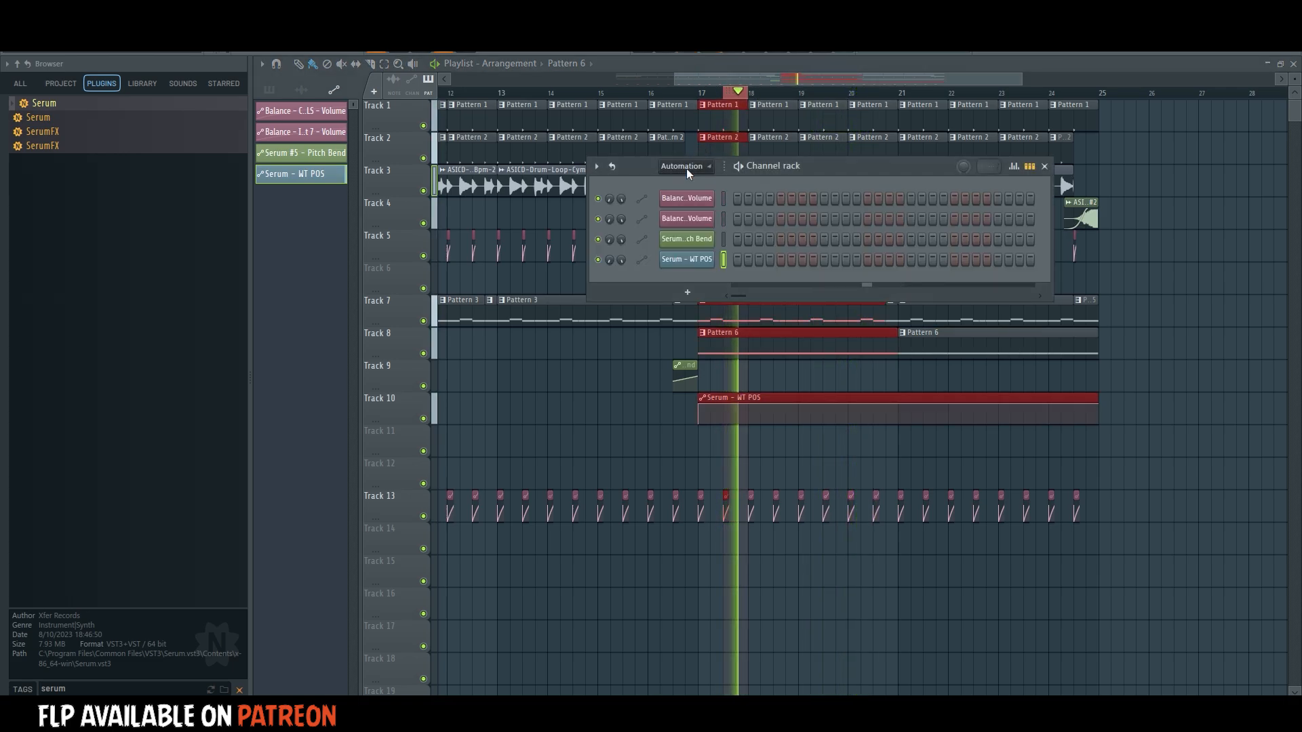
left_click(685, 166)
left_click(681, 222)
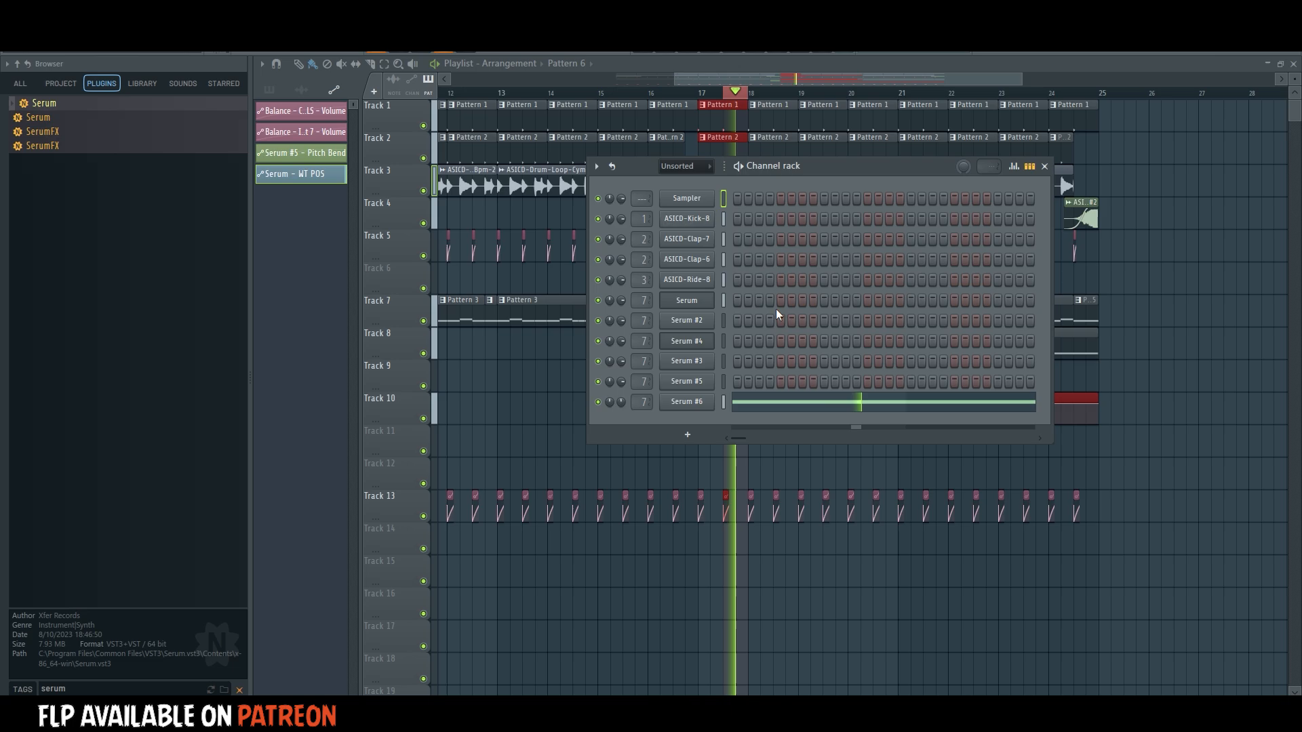
left_click(705, 326)
left_click_drag(656, 160, 680, 153)
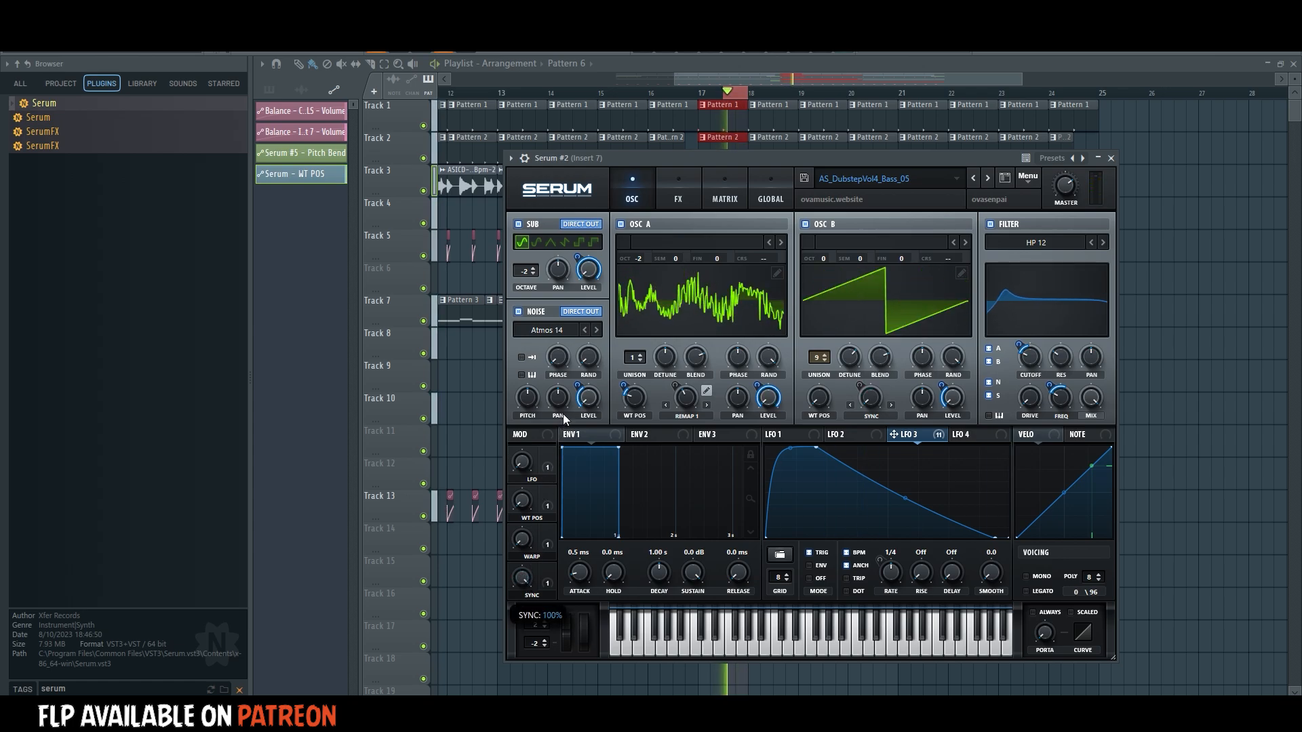
key("space")
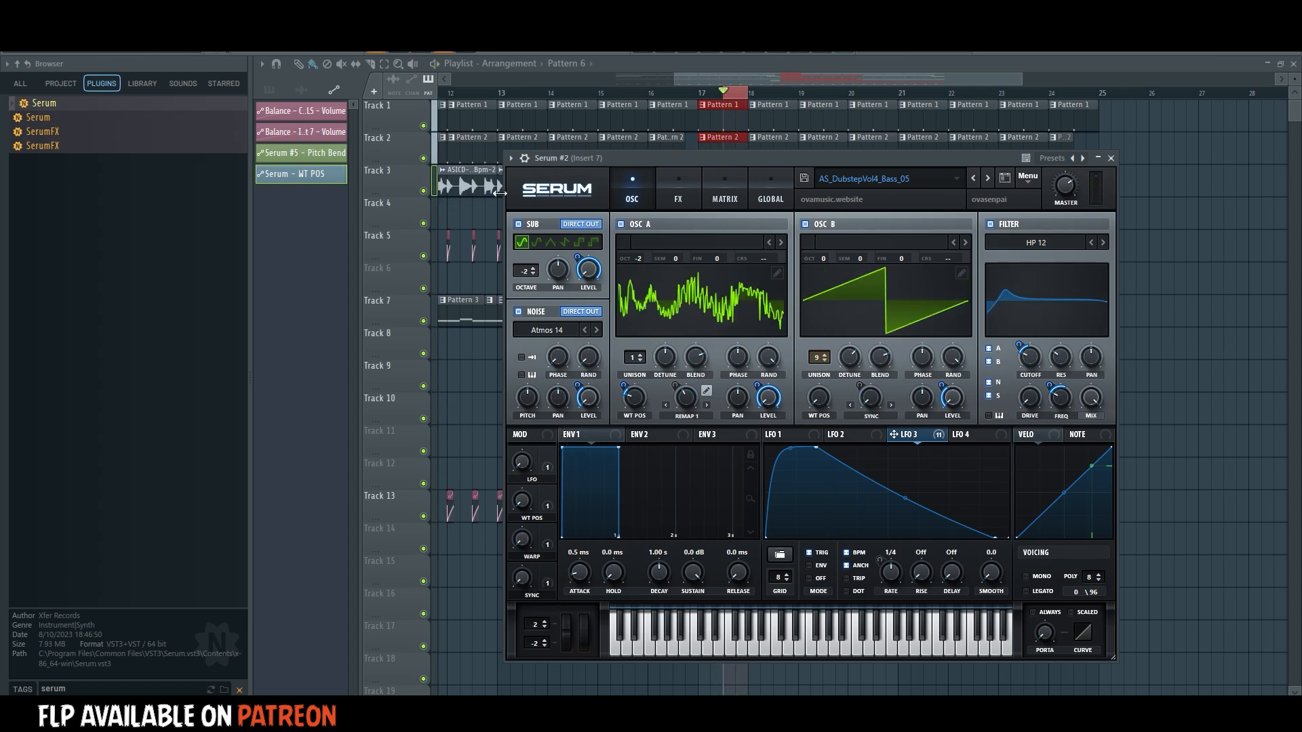
key("space")
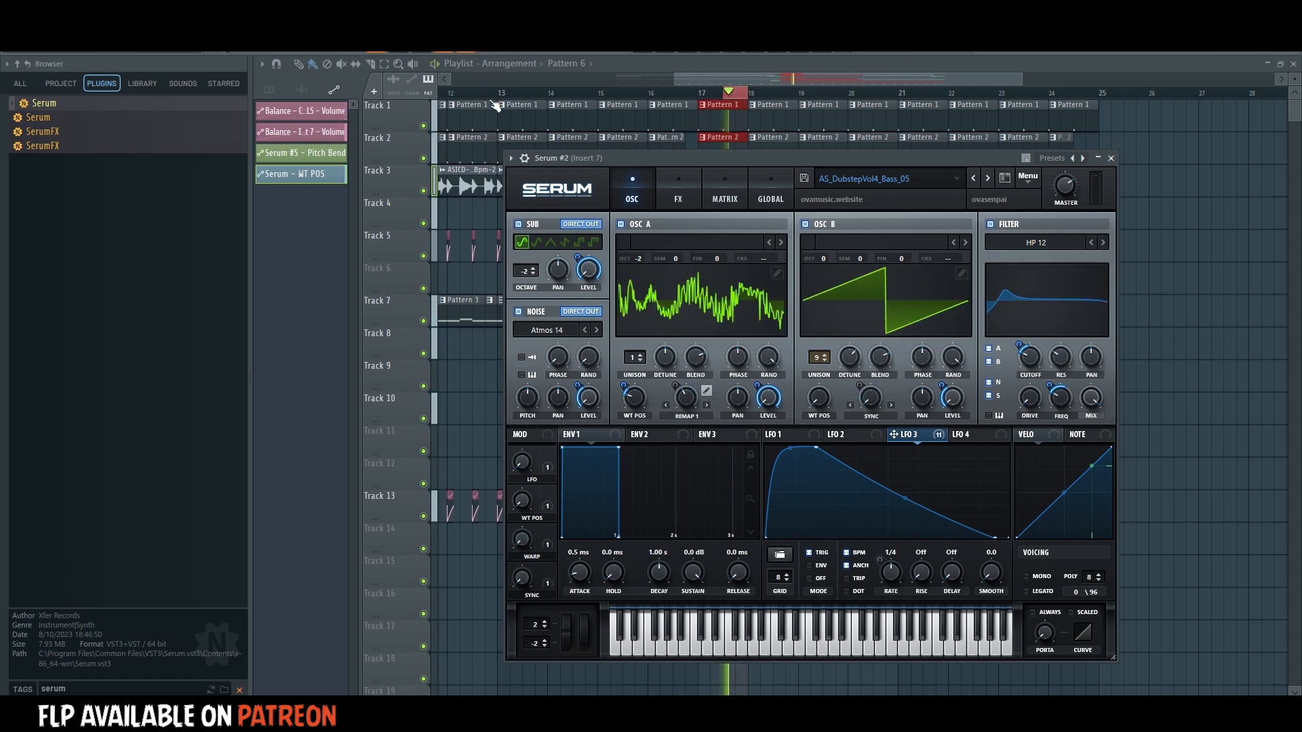
Create an automation clip for Serum #2's WARP macro on Track 11 over bars 17 to 24 and raise its level from the start.
right_click(468, 43)
left_click(501, 116)
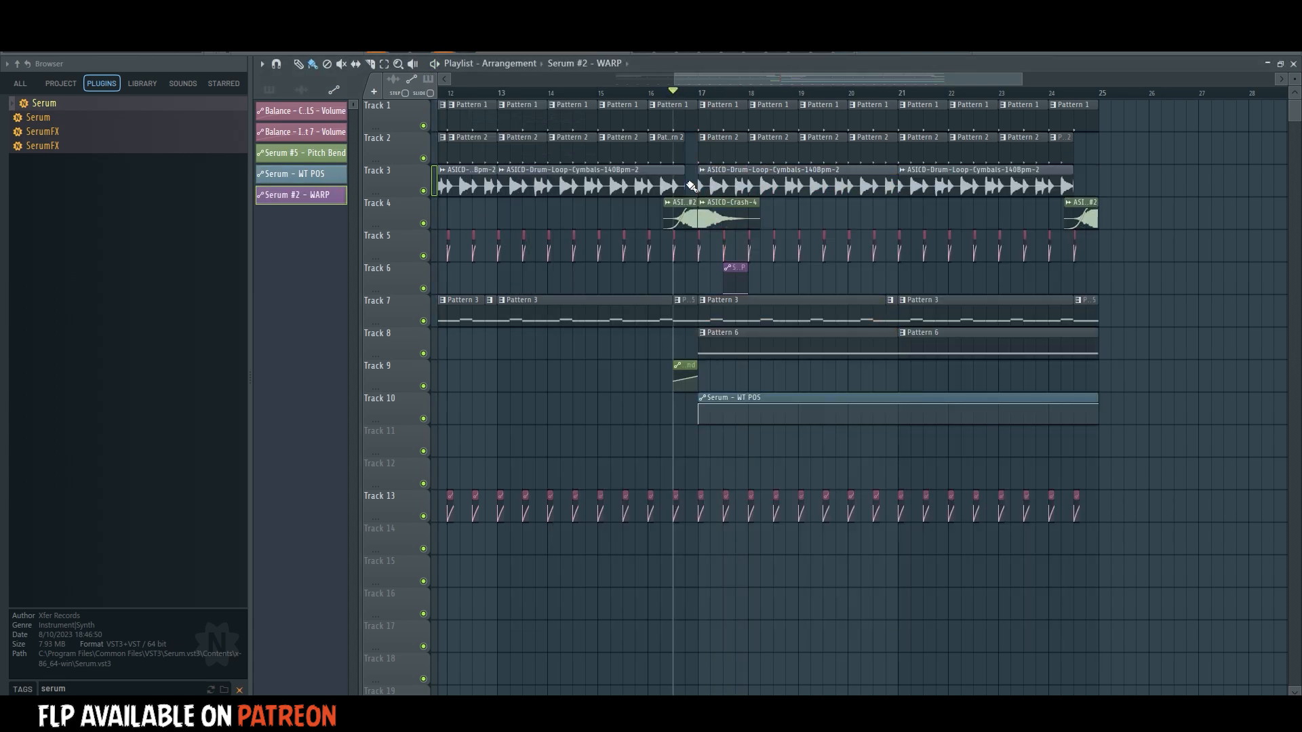
left_click_drag(719, 440, 1091, 440)
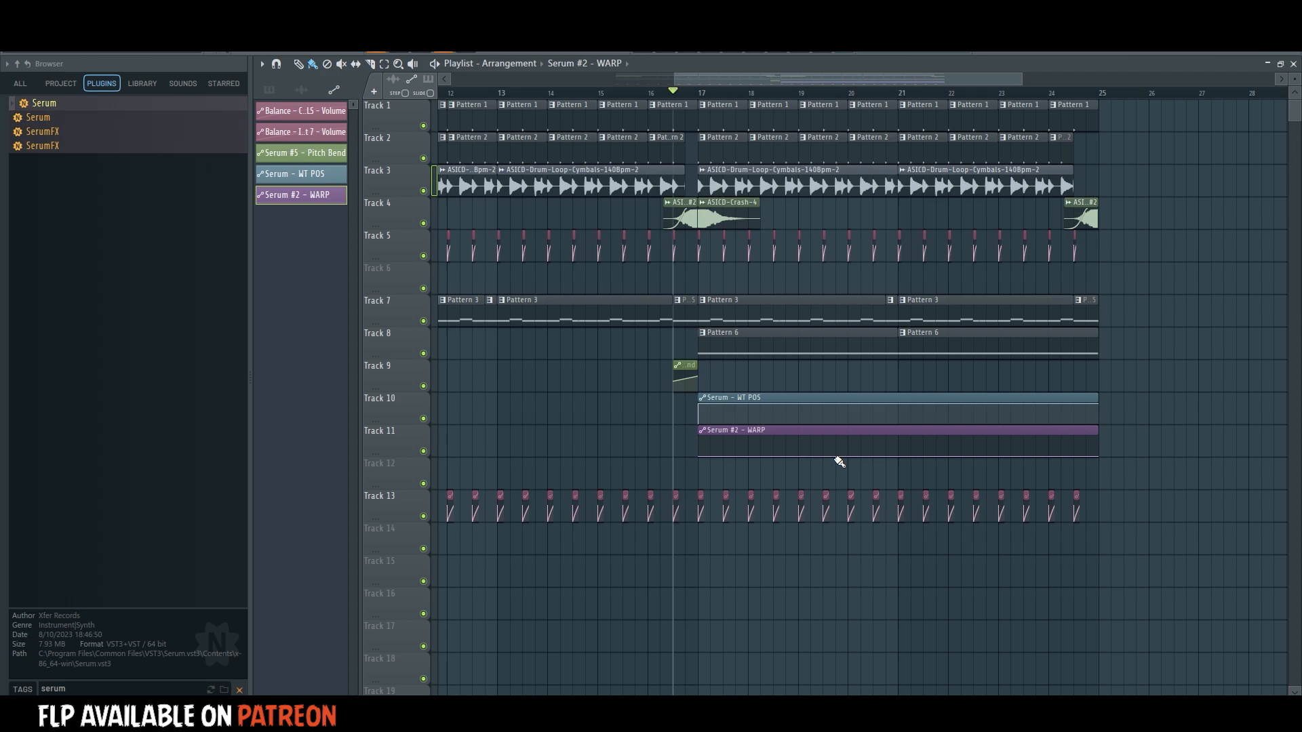
key("space")
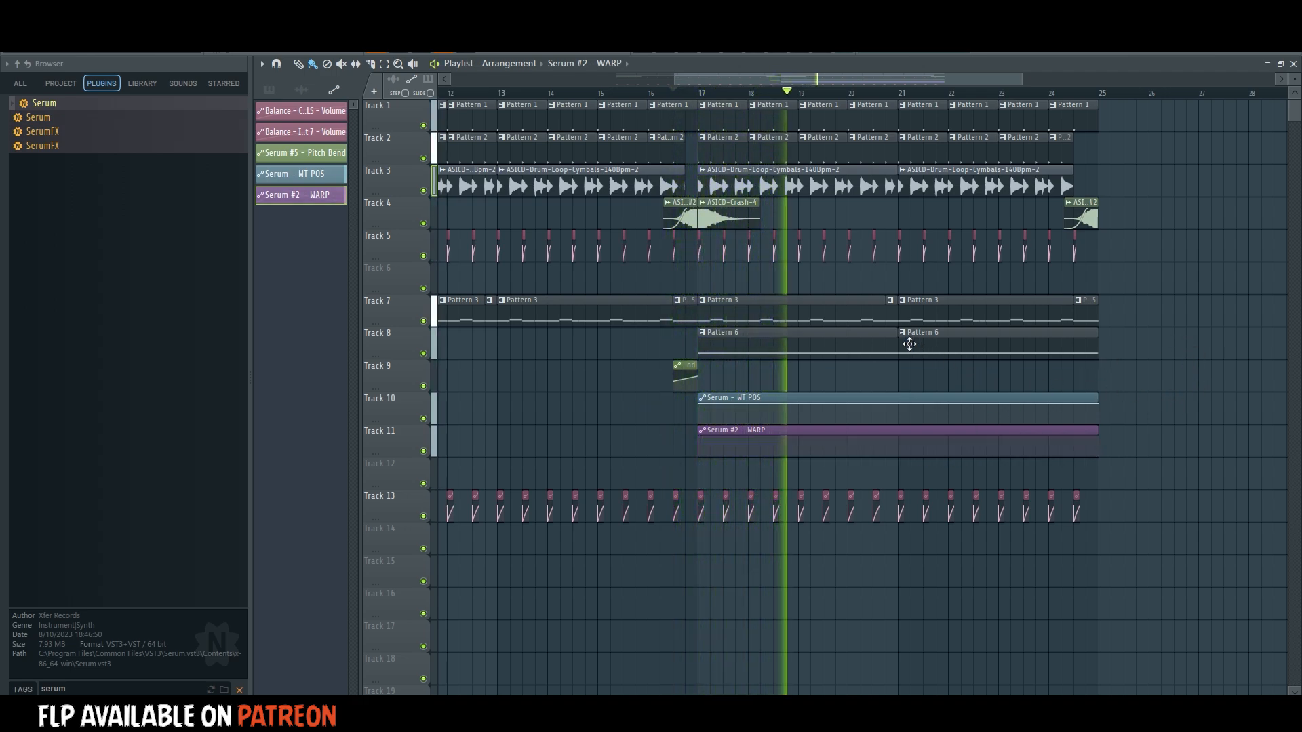
Check Pattern 6's Serum #6 note and the channels while the section from bar 17 plays.
double_click(761, 352)
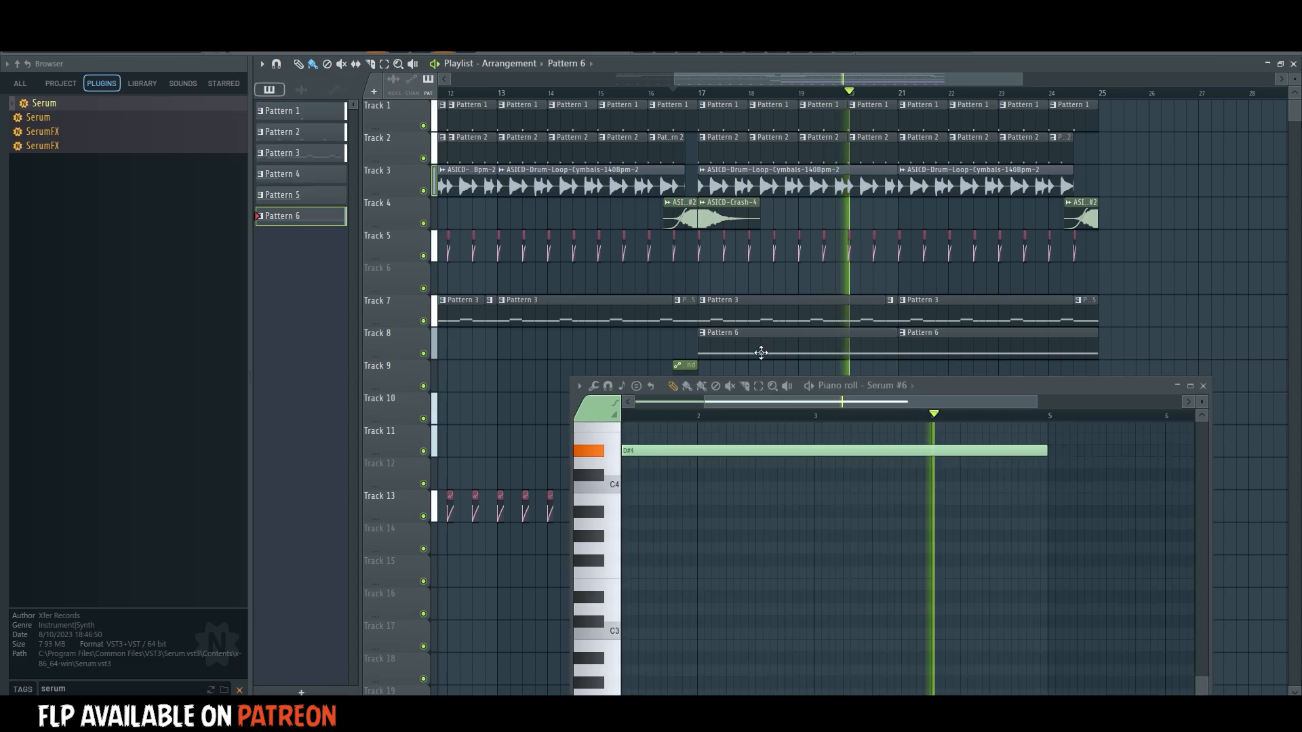
key("F6")
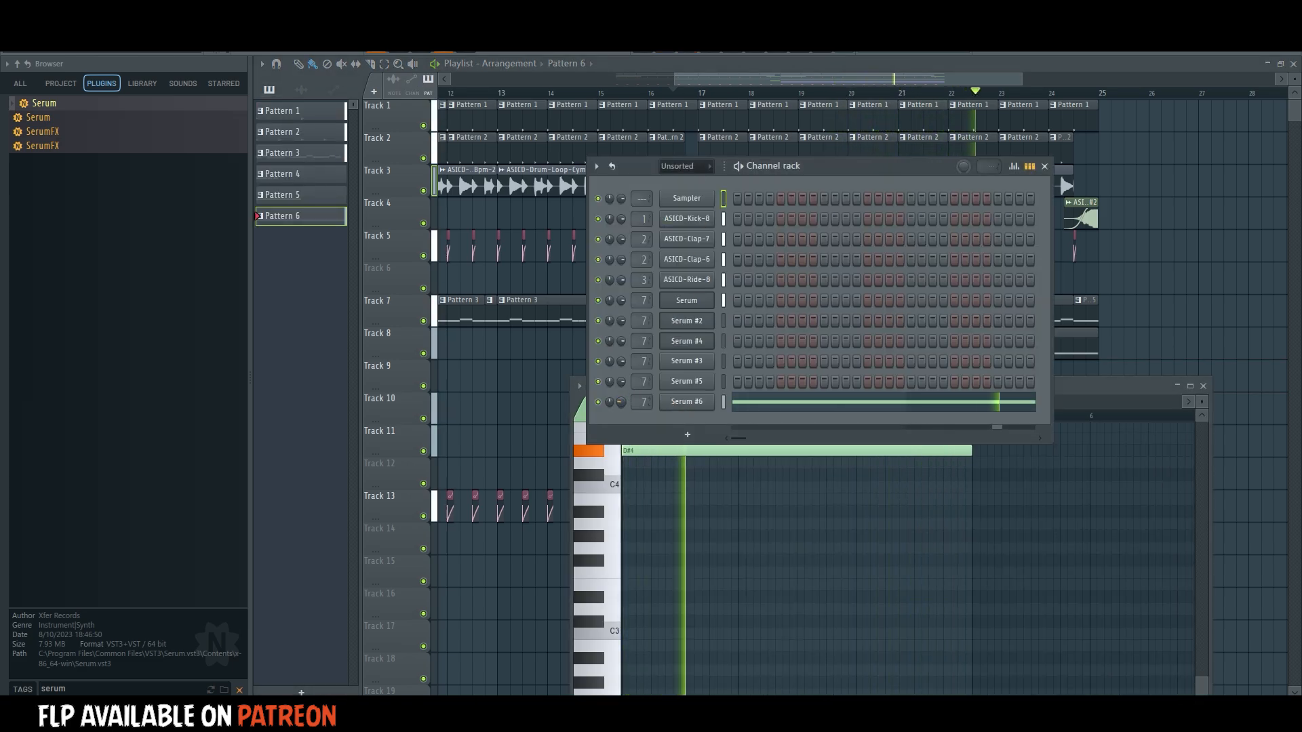
scroll(777, 95, "down", 3)
left_click(746, 78)
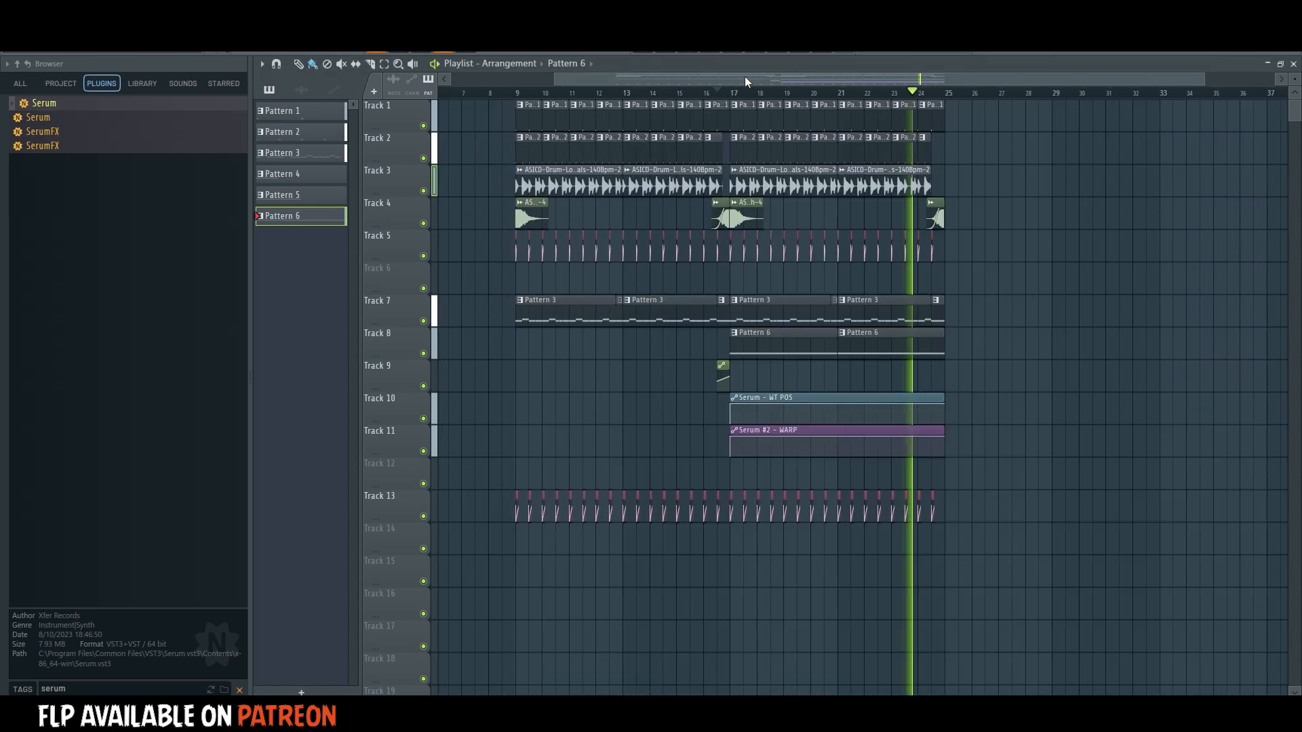
Open Pattern 3 from its clip at bar 9 and copy the Serum channel's notes.
left_click(524, 93)
double_click(544, 299)
key("space")
left_click(693, 47)
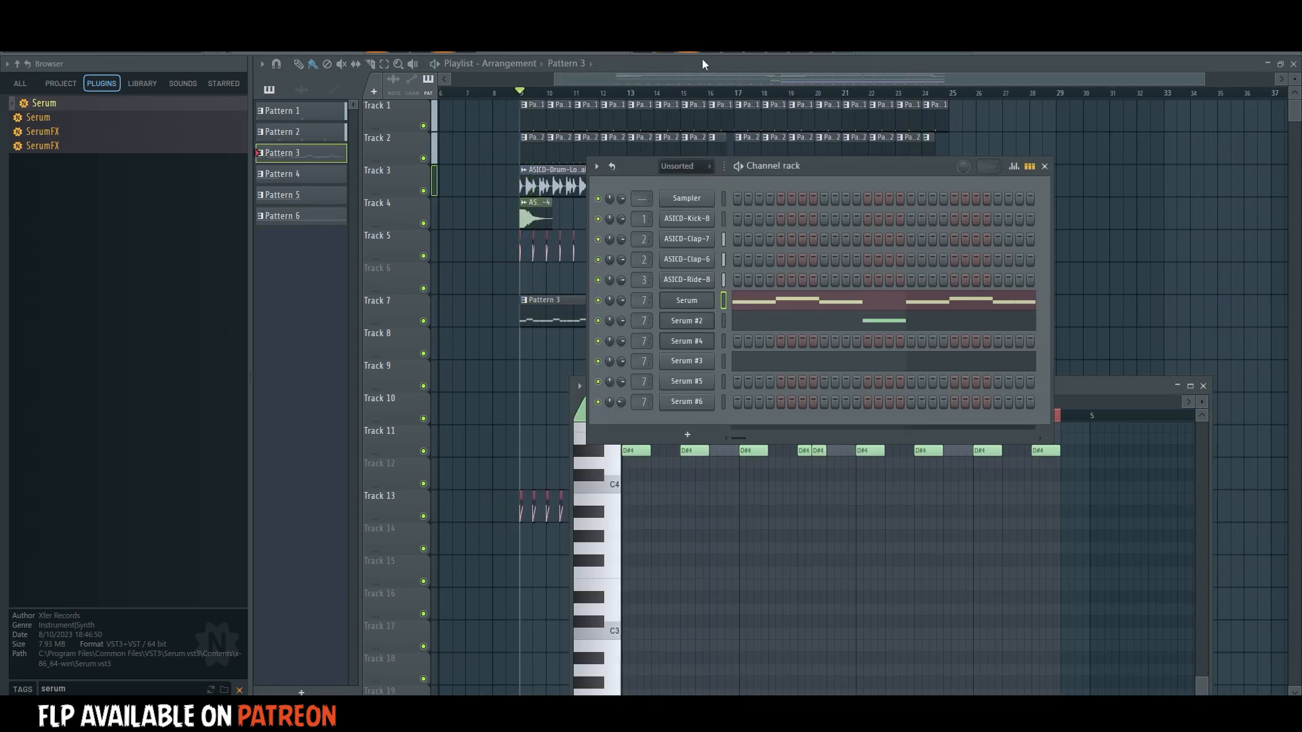
left_click(769, 302)
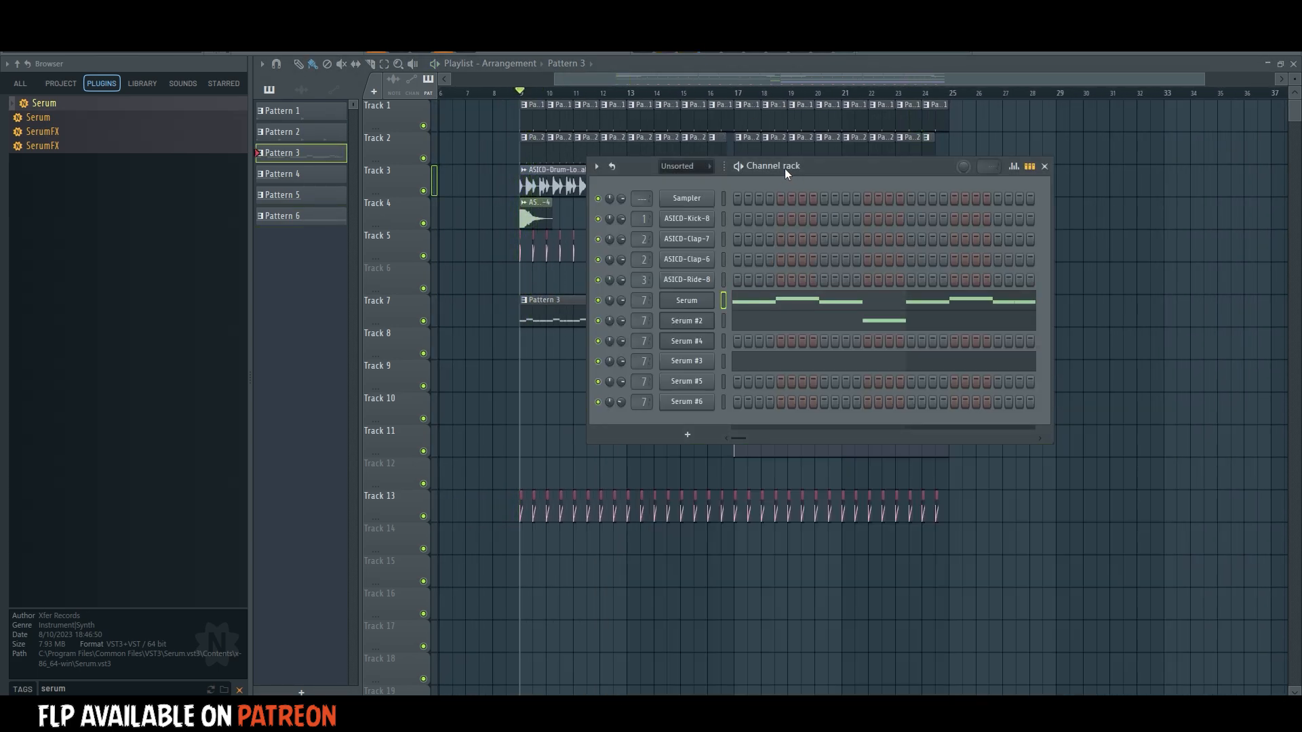
Create a new pattern, Pattern 7, and clone the Serum channel for it.
key("F4")
right_click(689, 304)
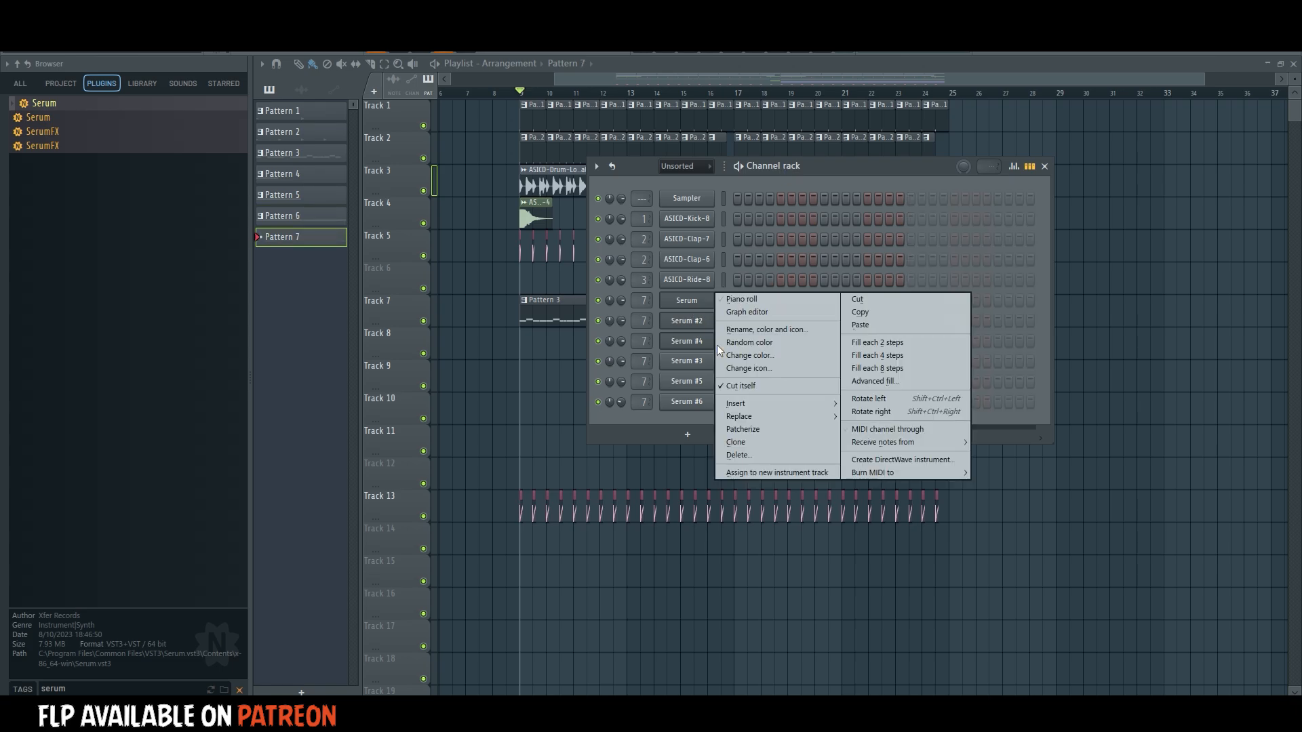
left_click(755, 439)
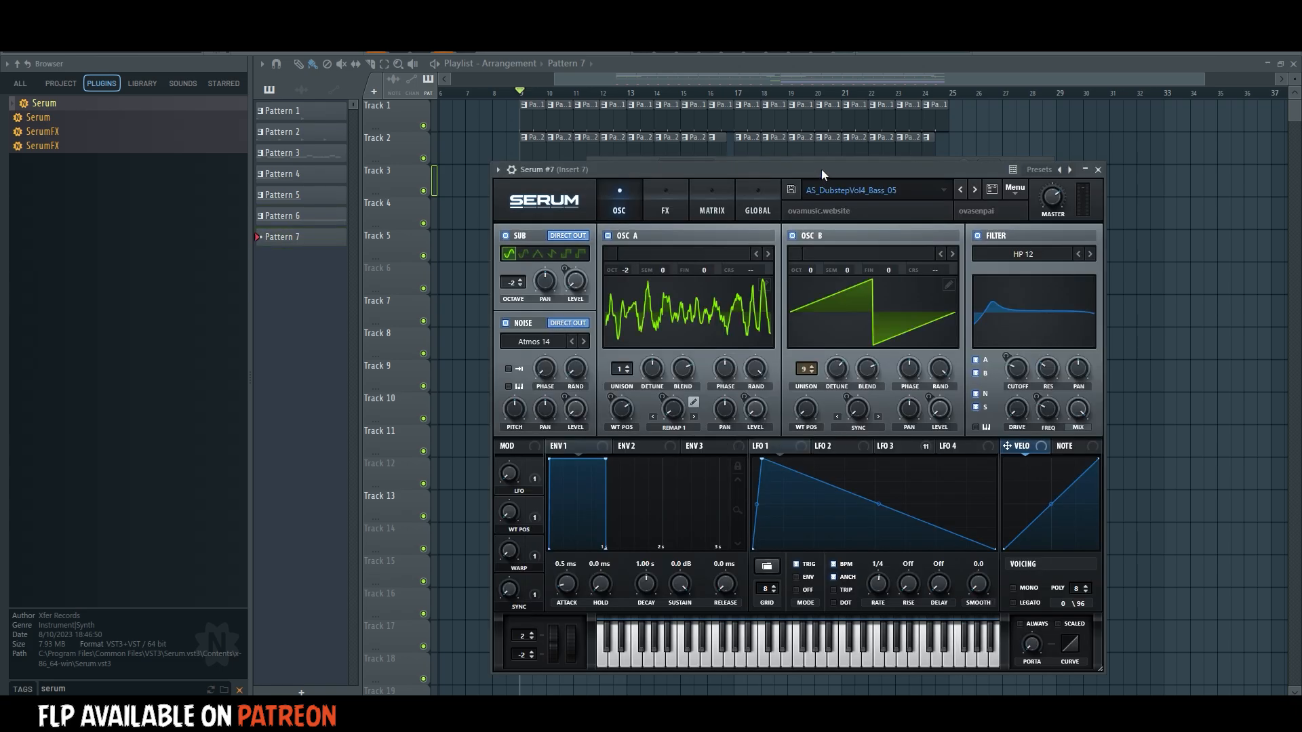
left_click_drag(821, 168, 838, 261)
Paste the copied bass notes into the cloned Serum #7 channel and open its piano roll.
left_click(837, 178)
key("ctrl+v")
left_click(783, 321)
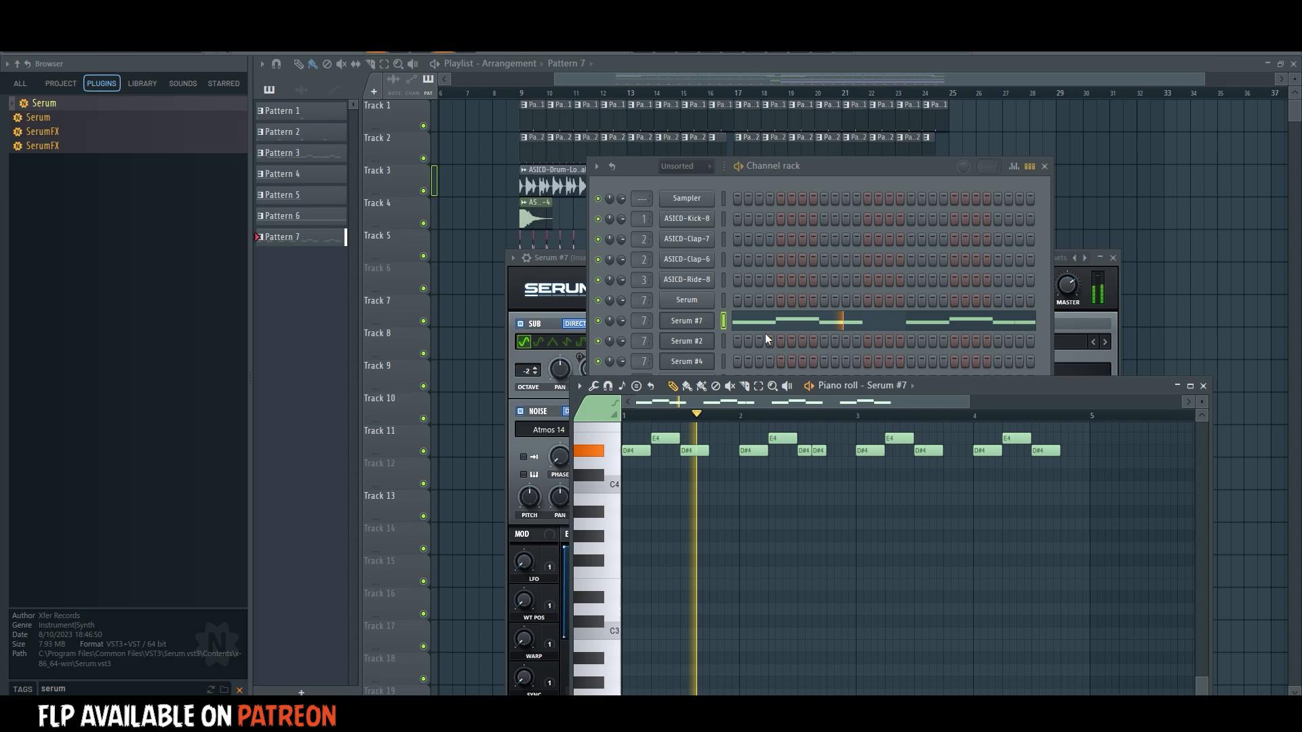
Delete all Serum #7 notes except the first D#4 and extend that note to bar 5.
right_click(666, 441)
right_click(691, 453)
key("space")
right_click(783, 440)
right_click(754, 453)
right_click(804, 453)
right_click(821, 454)
right_click(899, 441)
right_click(1016, 441)
right_click(1045, 453)
right_click(987, 453)
right_click(928, 452)
right_click(870, 453)
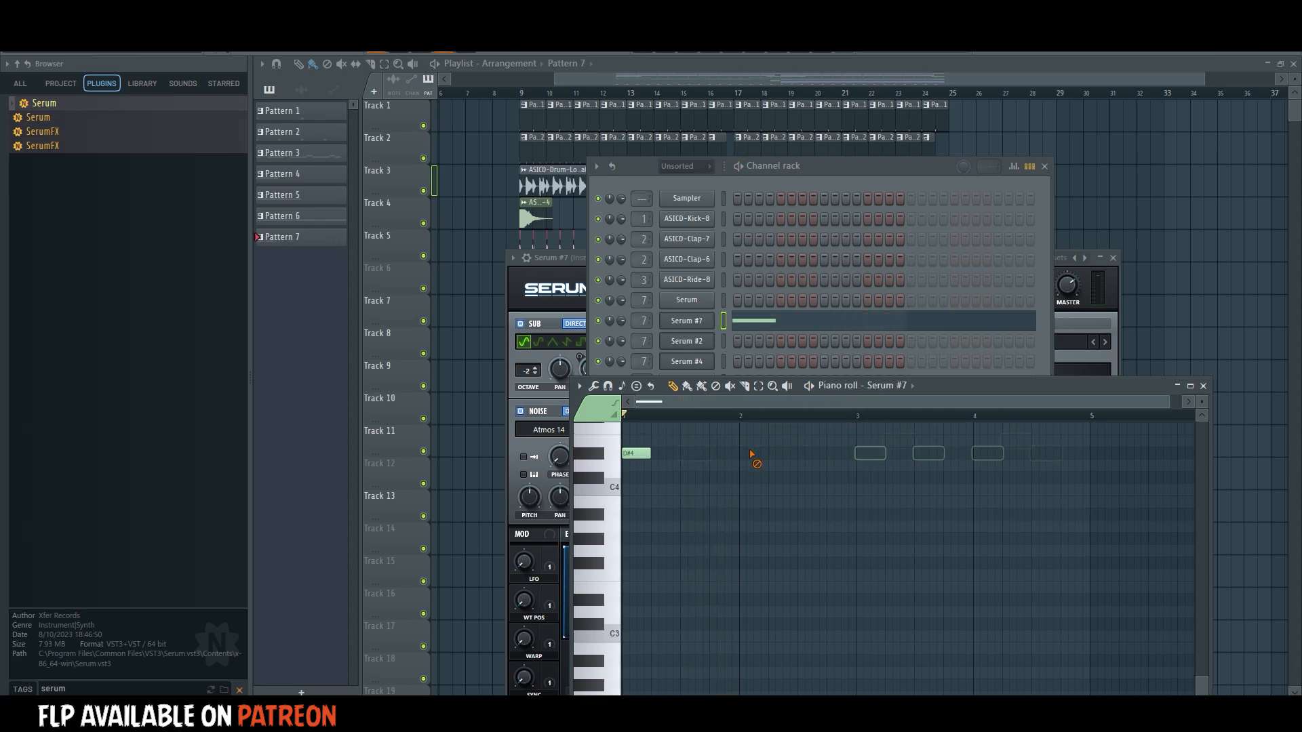
left_click_drag(651, 453, 1088, 455)
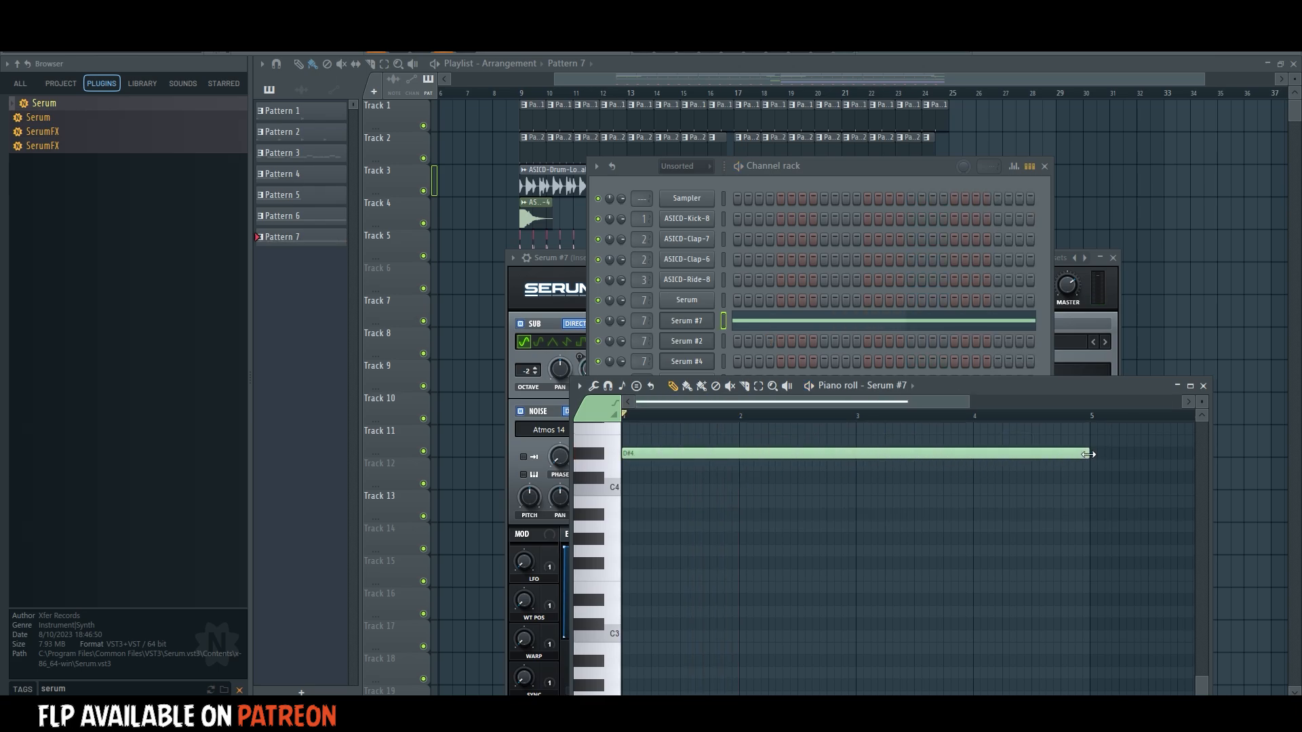
Place a Pattern 7 clip on Track 8 at bar 9 beneath the first Pattern 3 clip.
left_click(748, 168)
key("space")
left_click(705, 322)
double_click(521, 93)
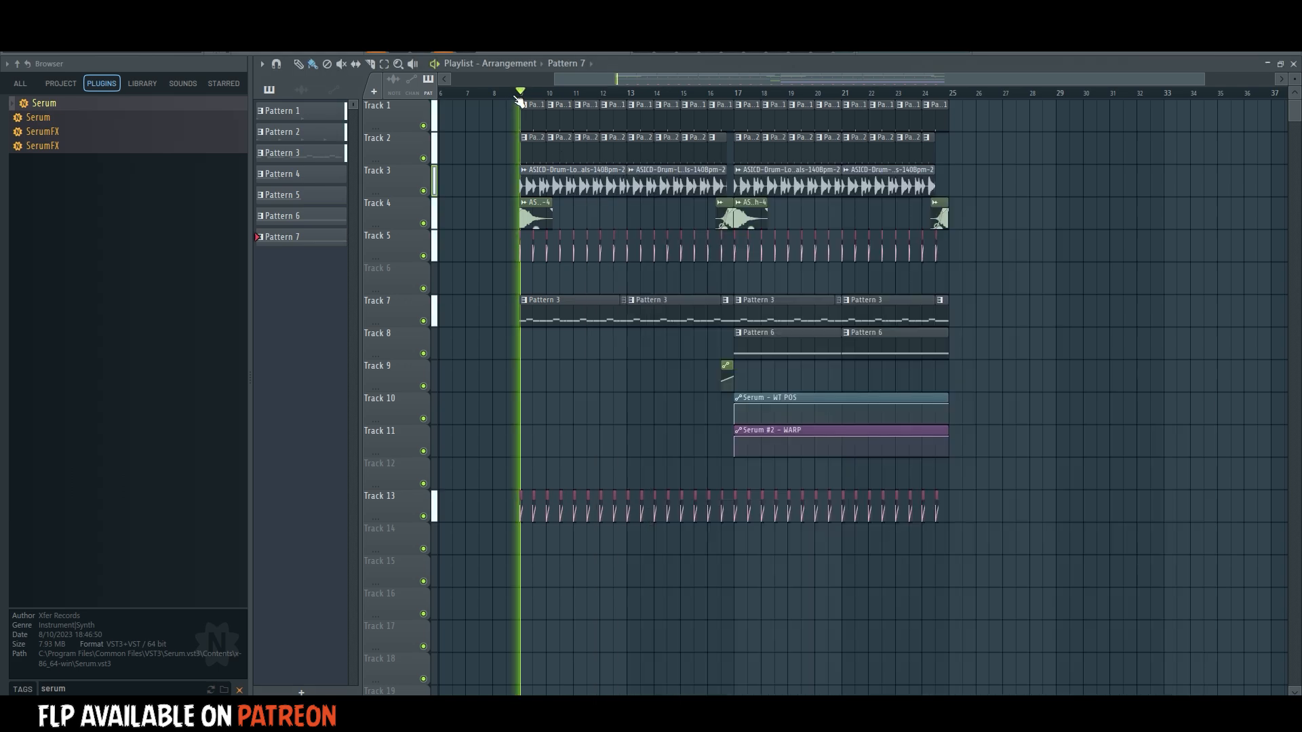
scroll(550, 326, "up", 3)
key("space")
left_click(570, 339)
scroll(534, 90, "up", 2)
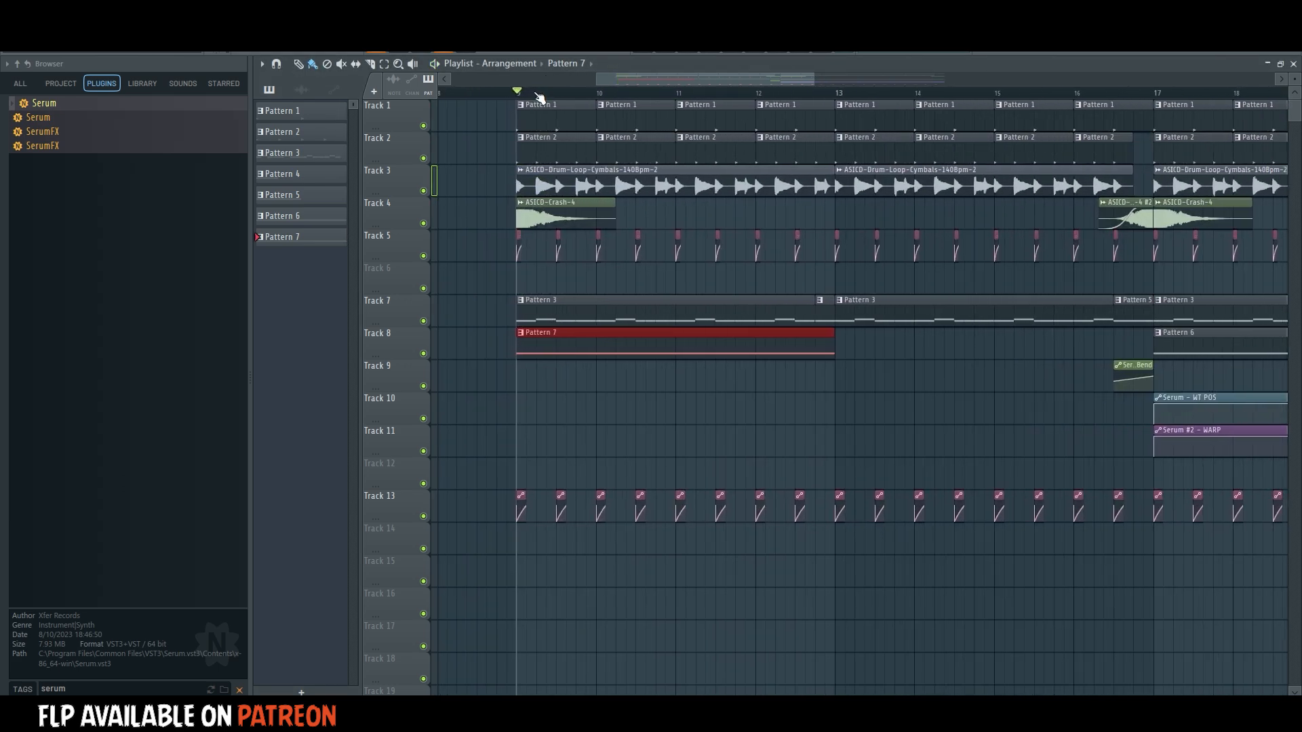
Open the Serum #7 synth and turn off its sub oscillator.
key("F6")
left_click(692, 319)
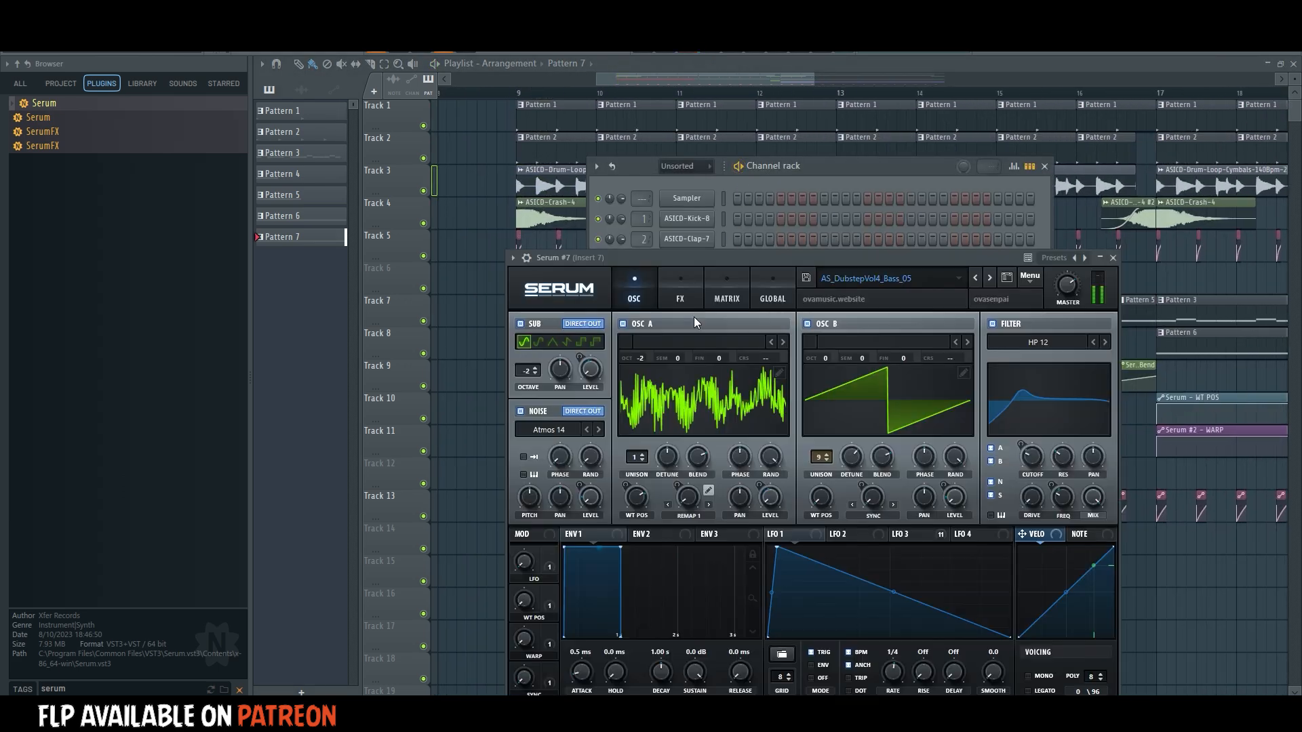
left_click(679, 292)
left_click_drag(684, 255, 691, 179)
left_click(642, 214)
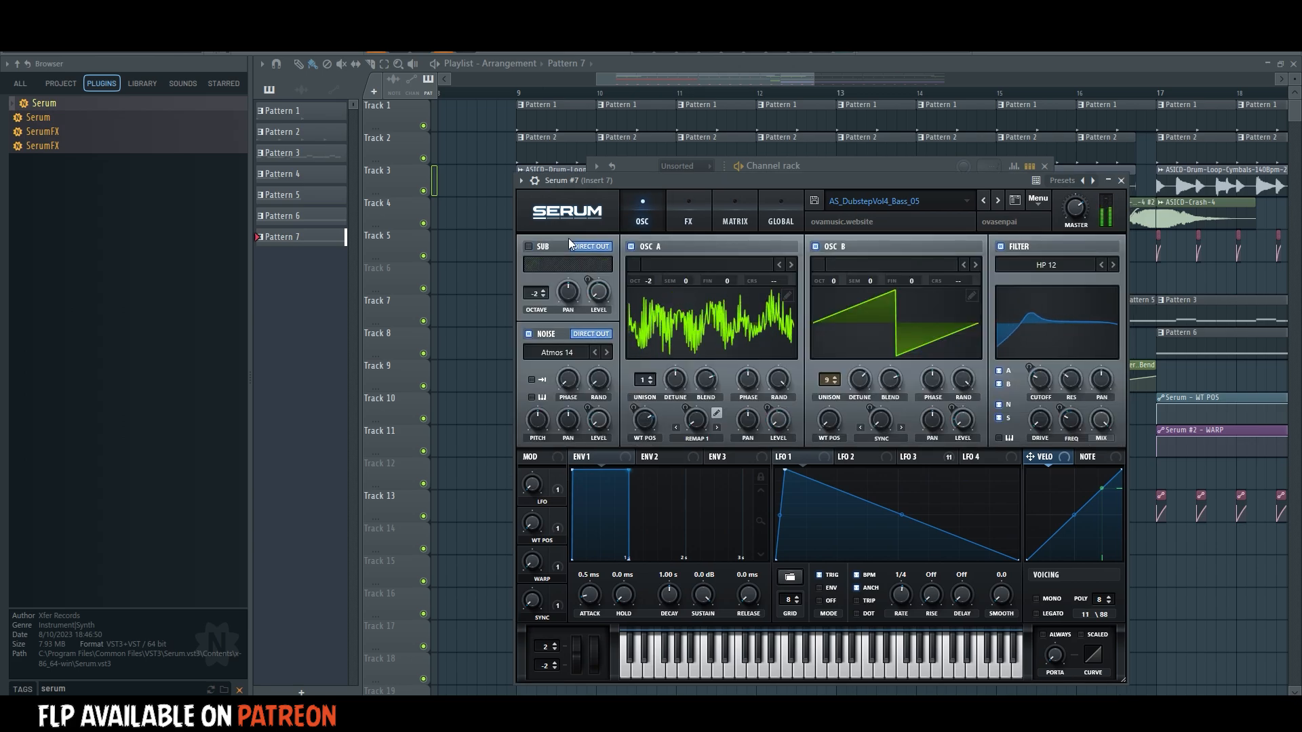
Enable the filter effect at the end of Serum #7's effects chain and set its type to Reverb.
left_click(688, 214)
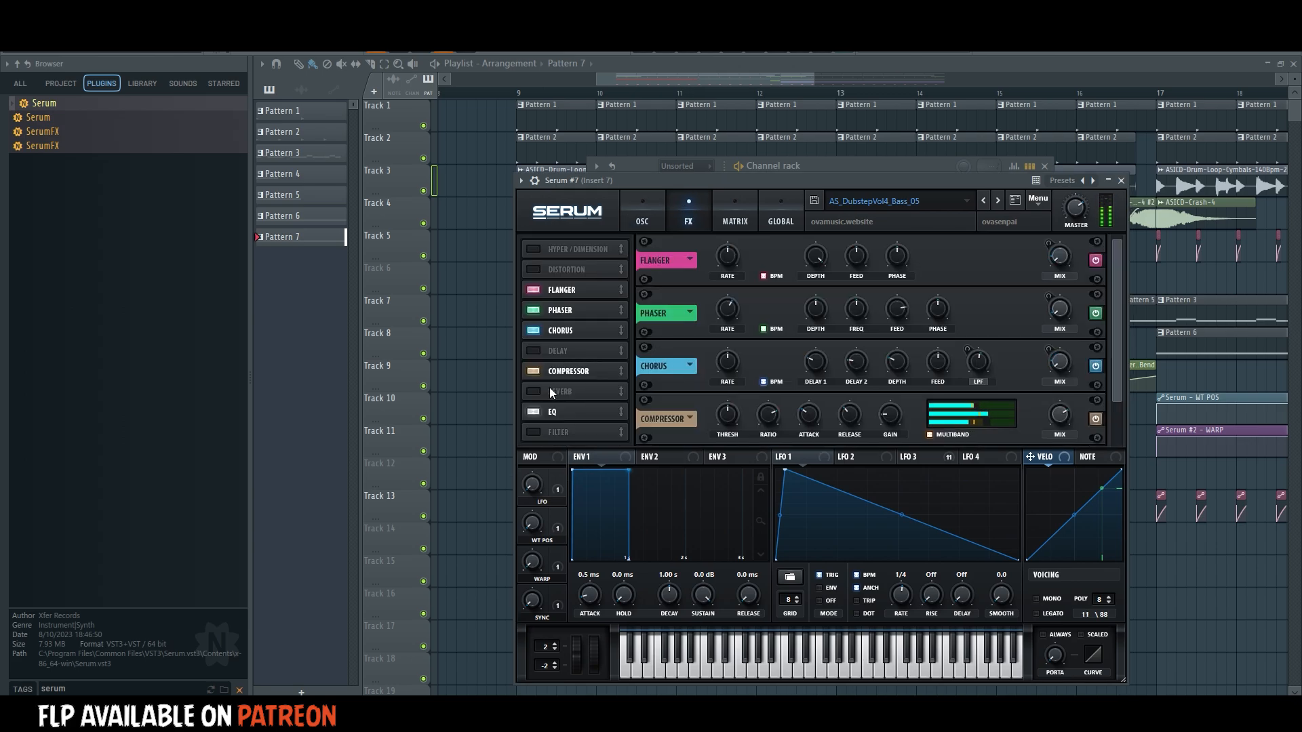
scroll(1082, 343, "down", 2)
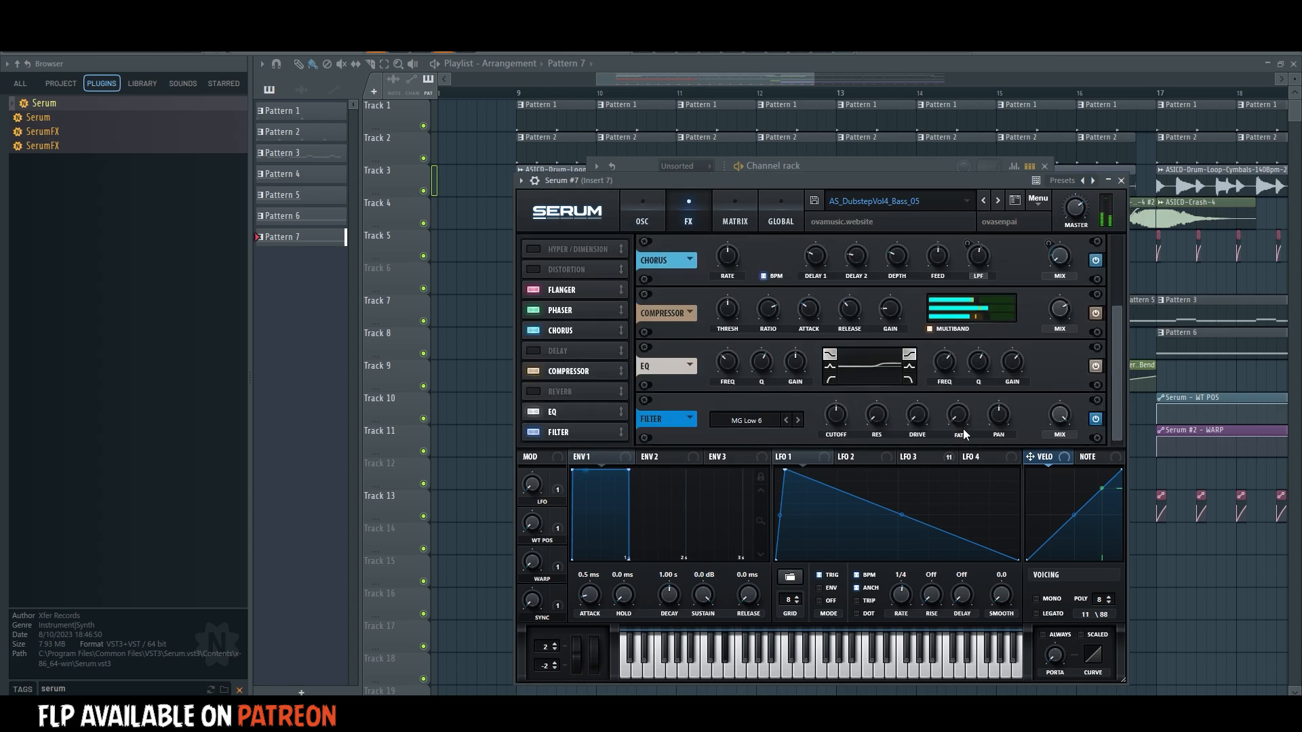
left_click(746, 421)
mouse_move(749, 451)
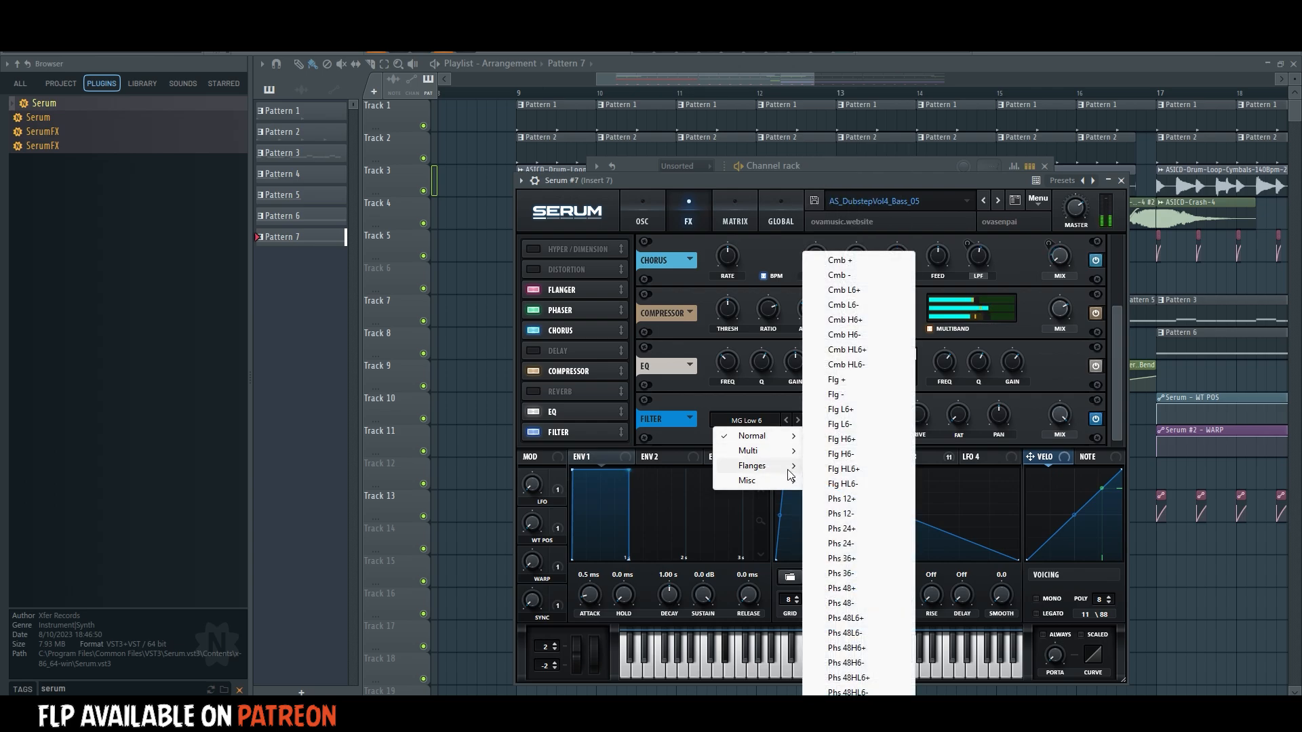
mouse_move(789, 484)
left_click(842, 286)
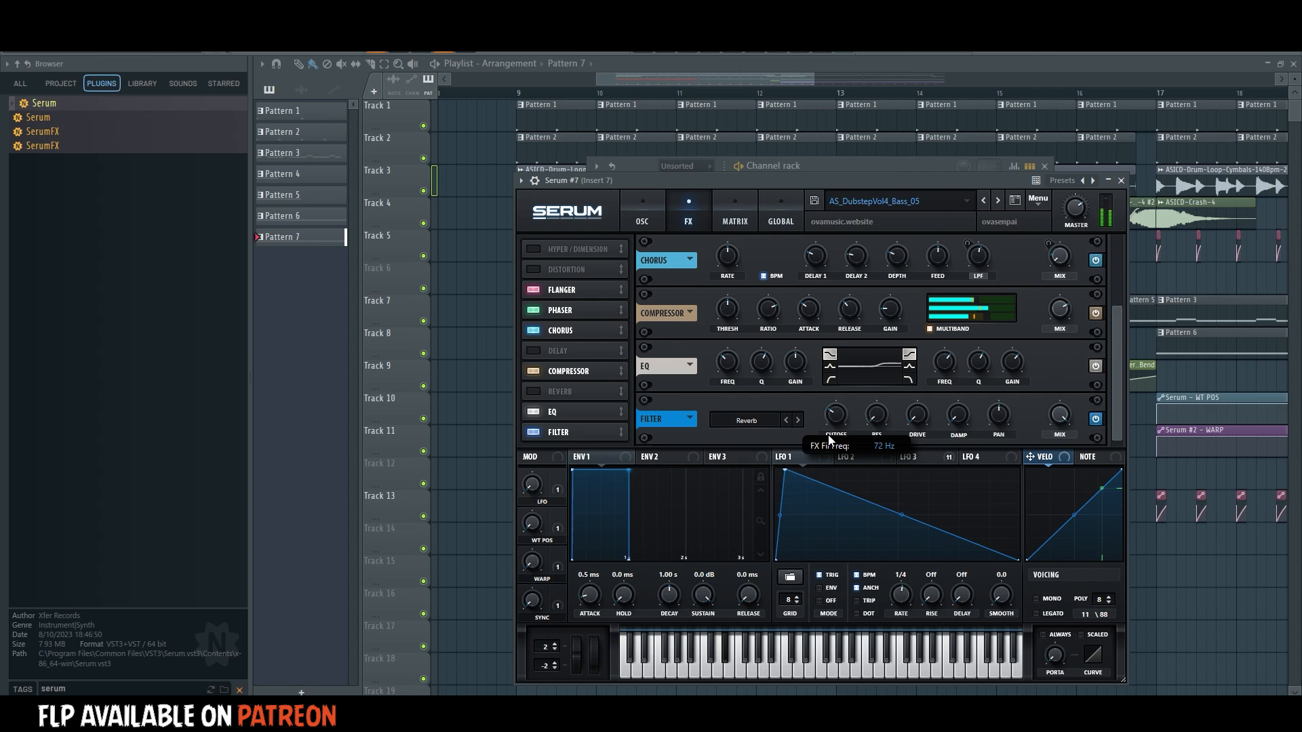
Change Serum #7's EQ low band to a low cut and its high band to Peak.
left_click(829, 380)
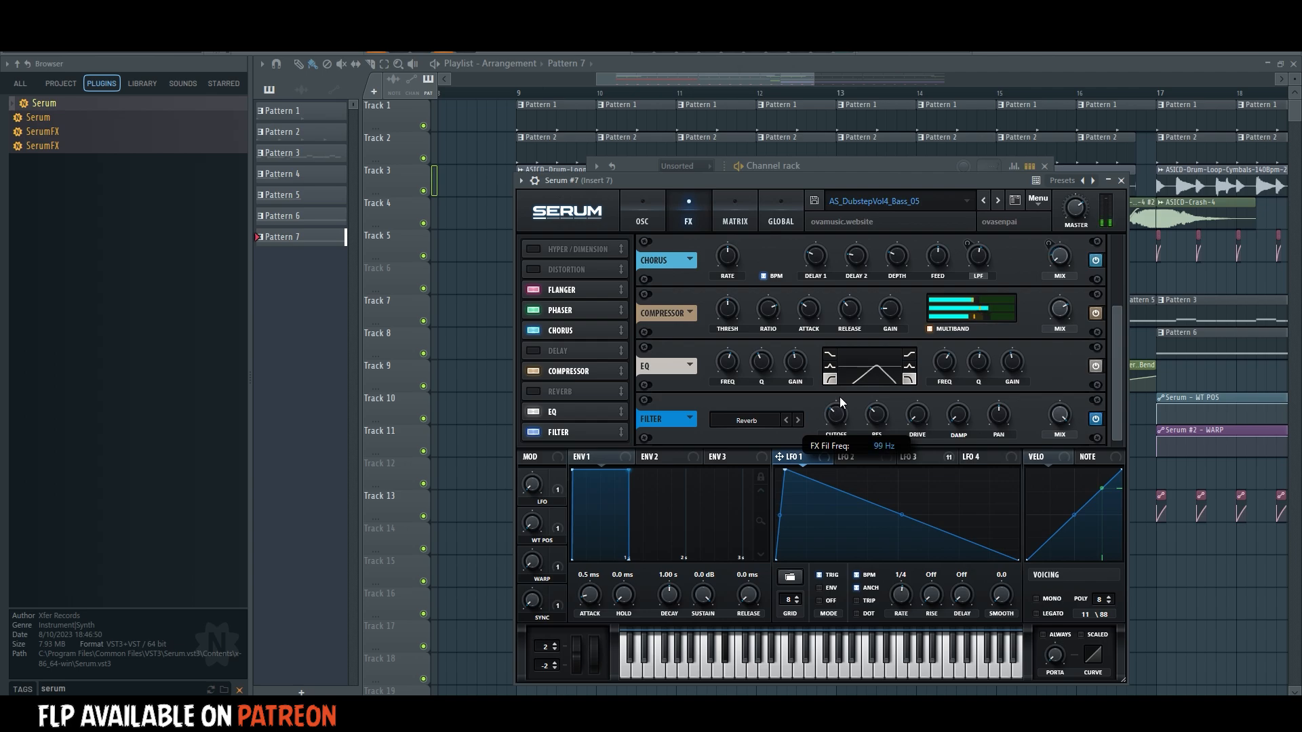
left_click(912, 366)
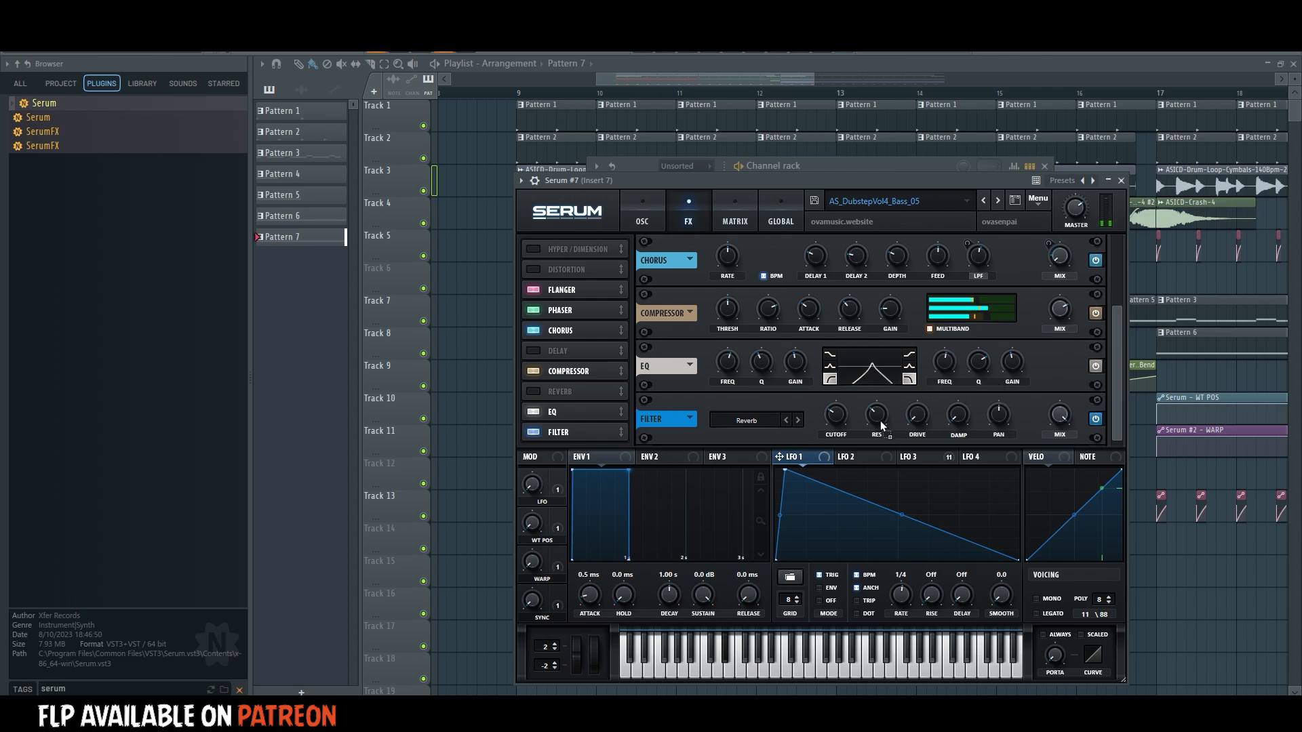
Bring up LFO 3 in Serum #7, adjust the EQ's high-band frequency, and turn off the chorus, phaser and flanger effects.
left_click(930, 457)
left_click_drag(939, 360, 941, 362)
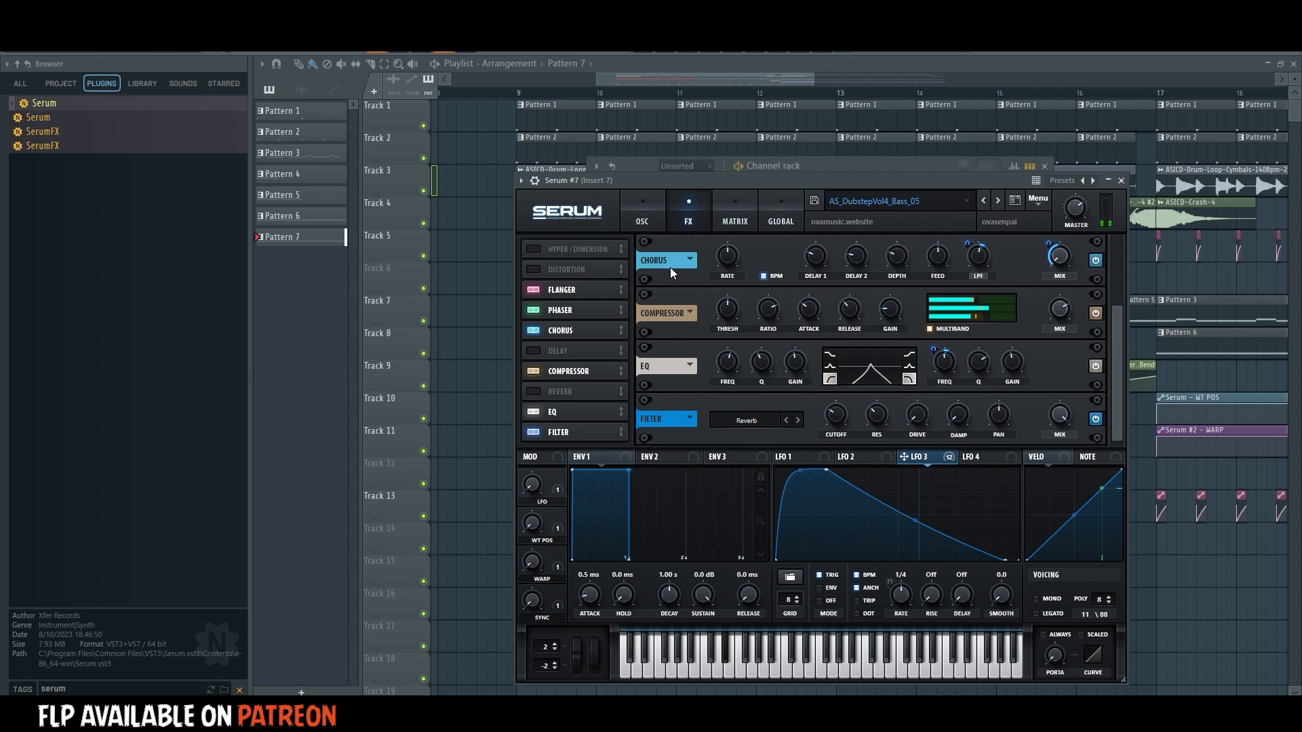
left_click(533, 330)
left_click(534, 308)
left_click(534, 290)
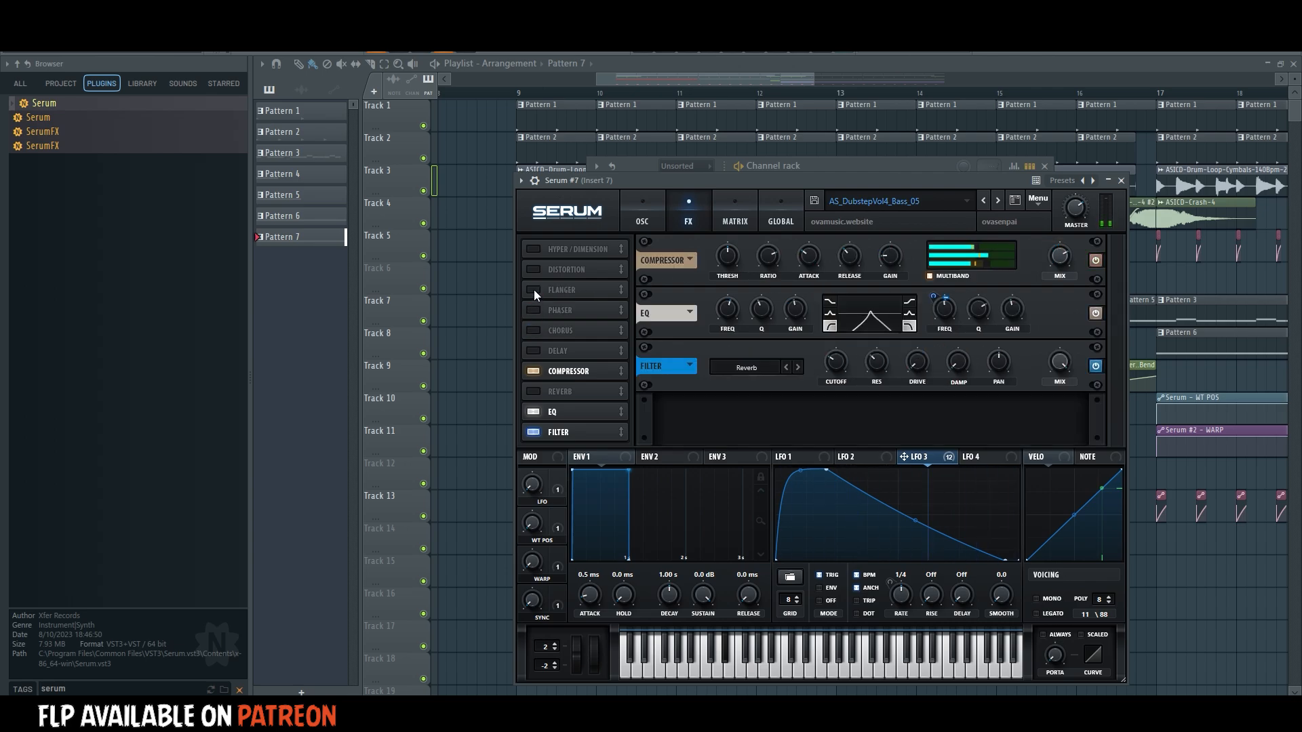
Compare Serum #7's sound with the filter and compressor effects bypassed, leaving both effects enabled.
left_click(535, 430)
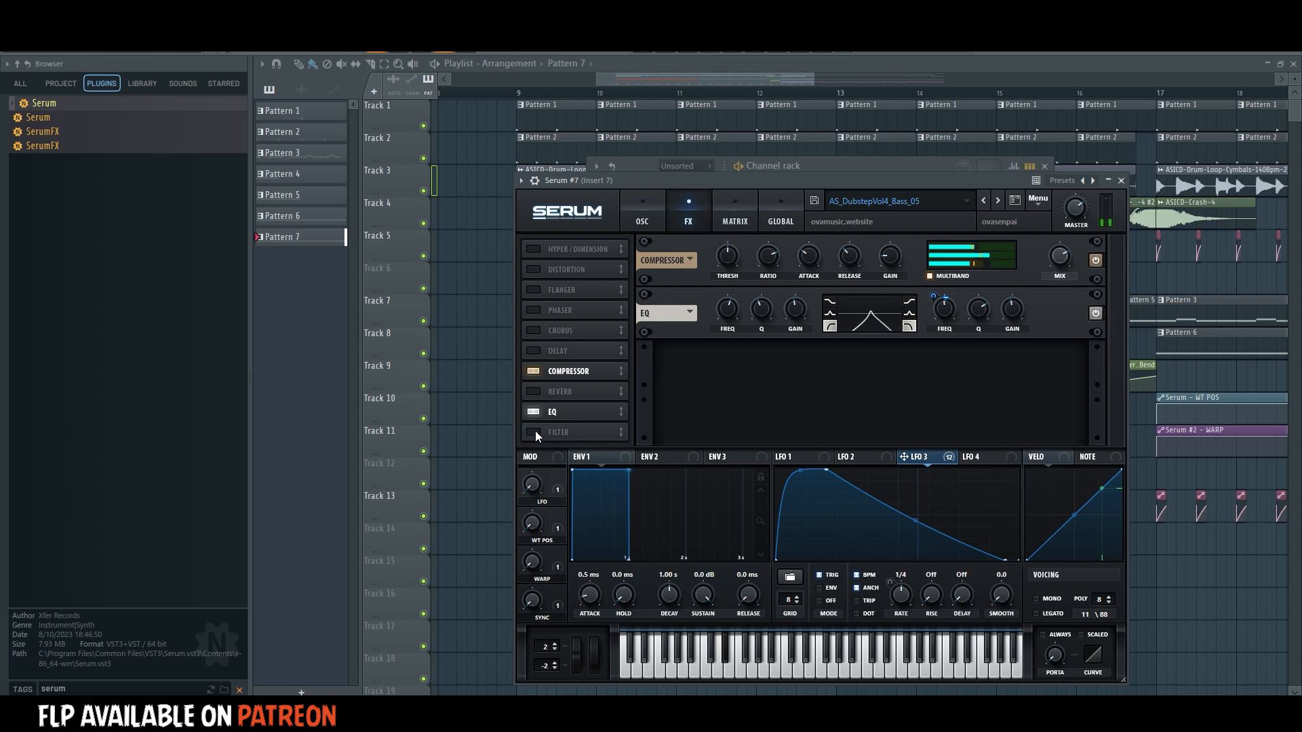
left_click(534, 430)
left_click(534, 370)
left_click(535, 370)
Lower oscillator A's wavetable position and reshape LFO 3 into an inward-curving rise that peaks near the middle of its cycle.
left_click_drag(693, 184, 687, 176)
left_click(651, 200)
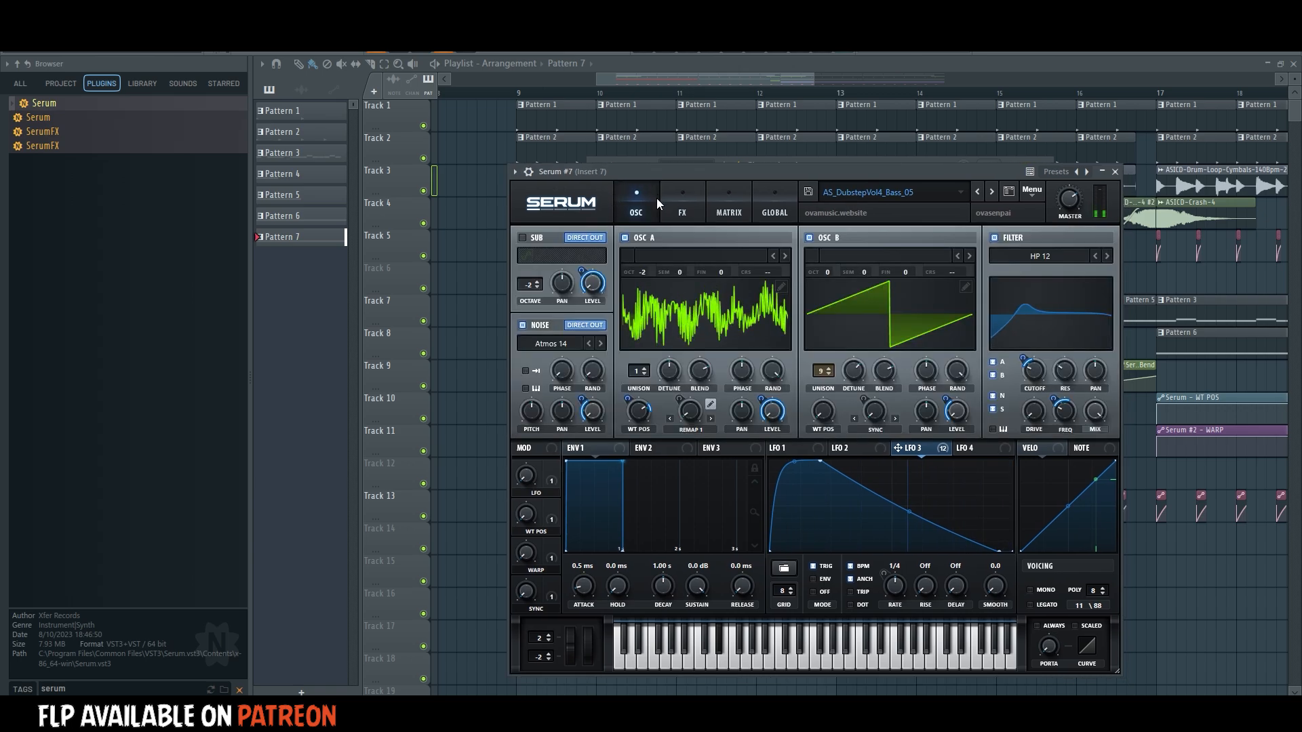
left_click_drag(648, 409, 616, 457)
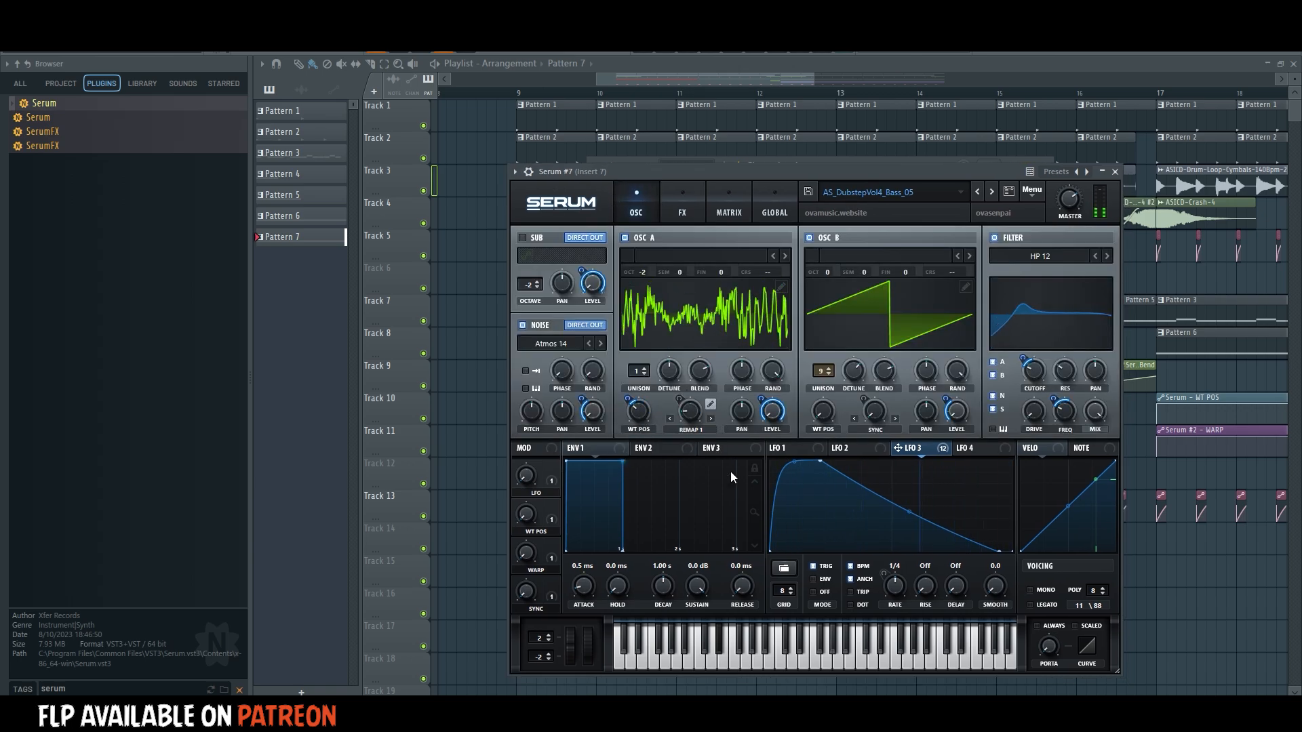
left_click_drag(812, 462, 816, 527)
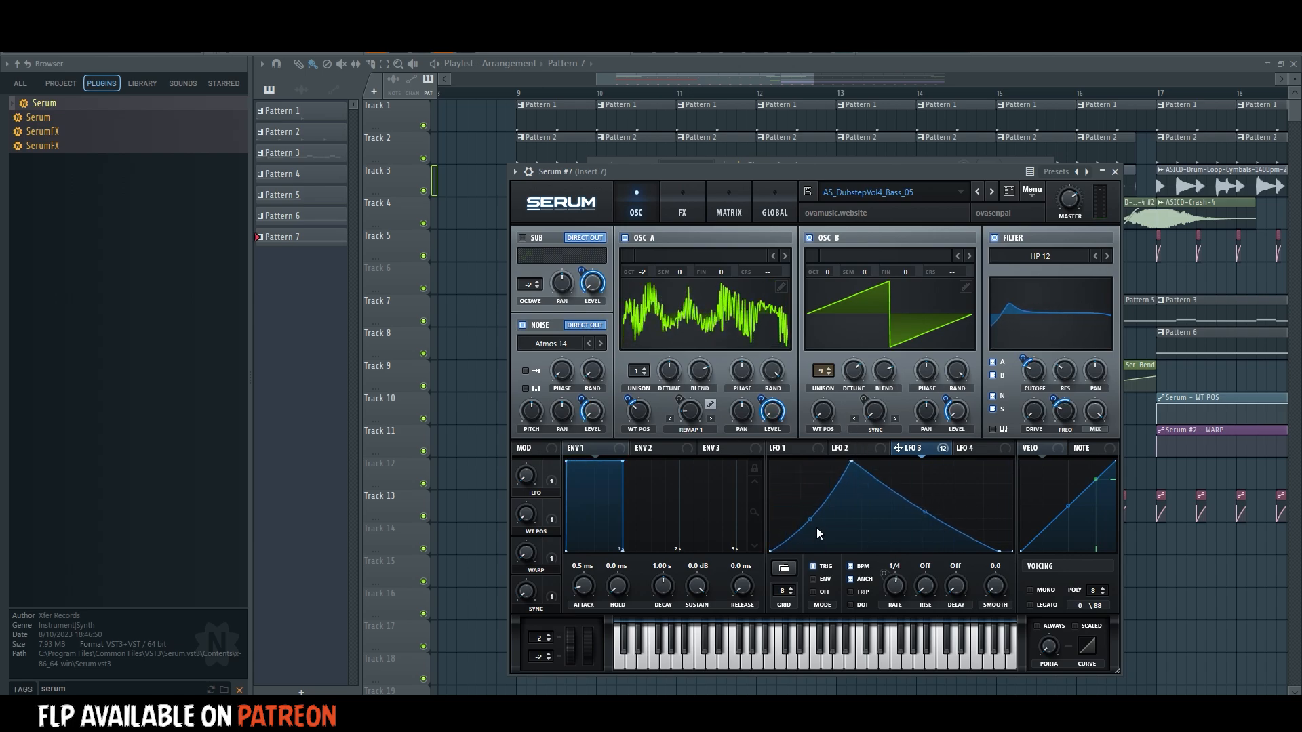
left_click_drag(855, 465, 878, 464)
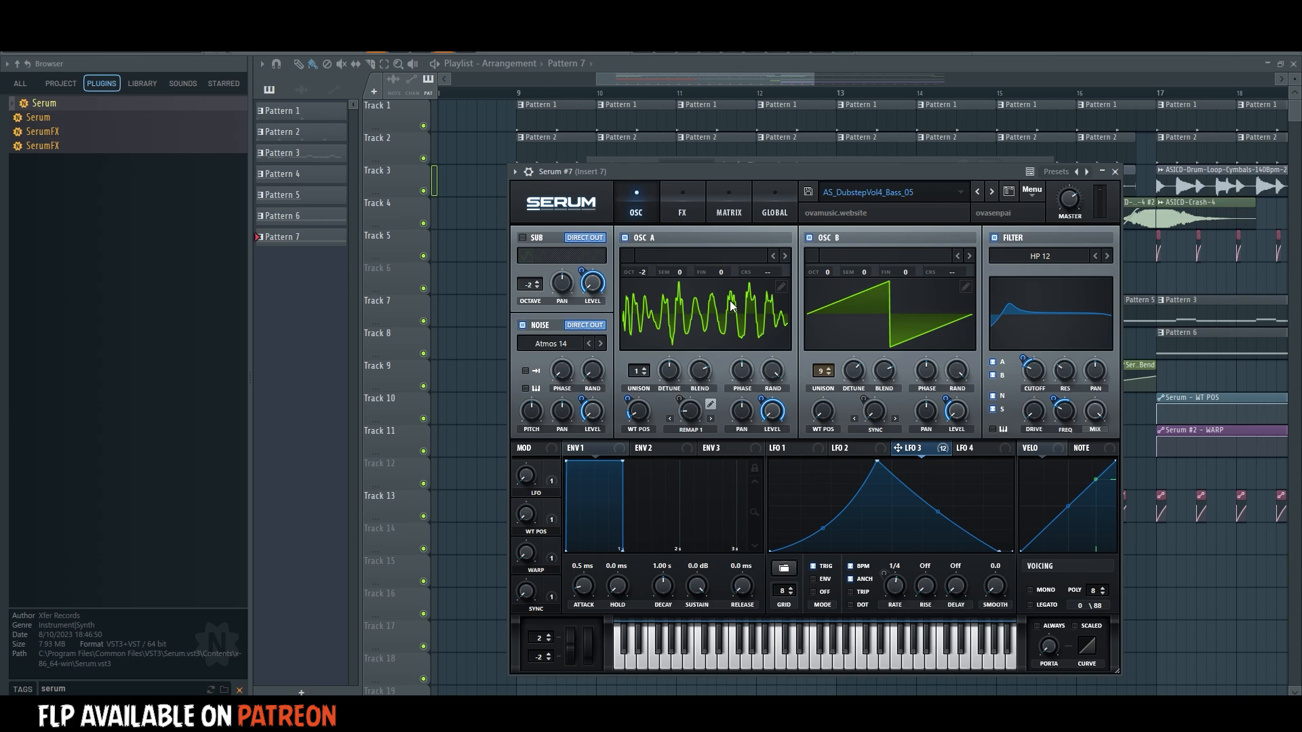
Load the Basic_McB wavetable into oscillator A and set its warp to 60%.
left_click(708, 256)
mouse_move(706, 271)
left_click(752, 362)
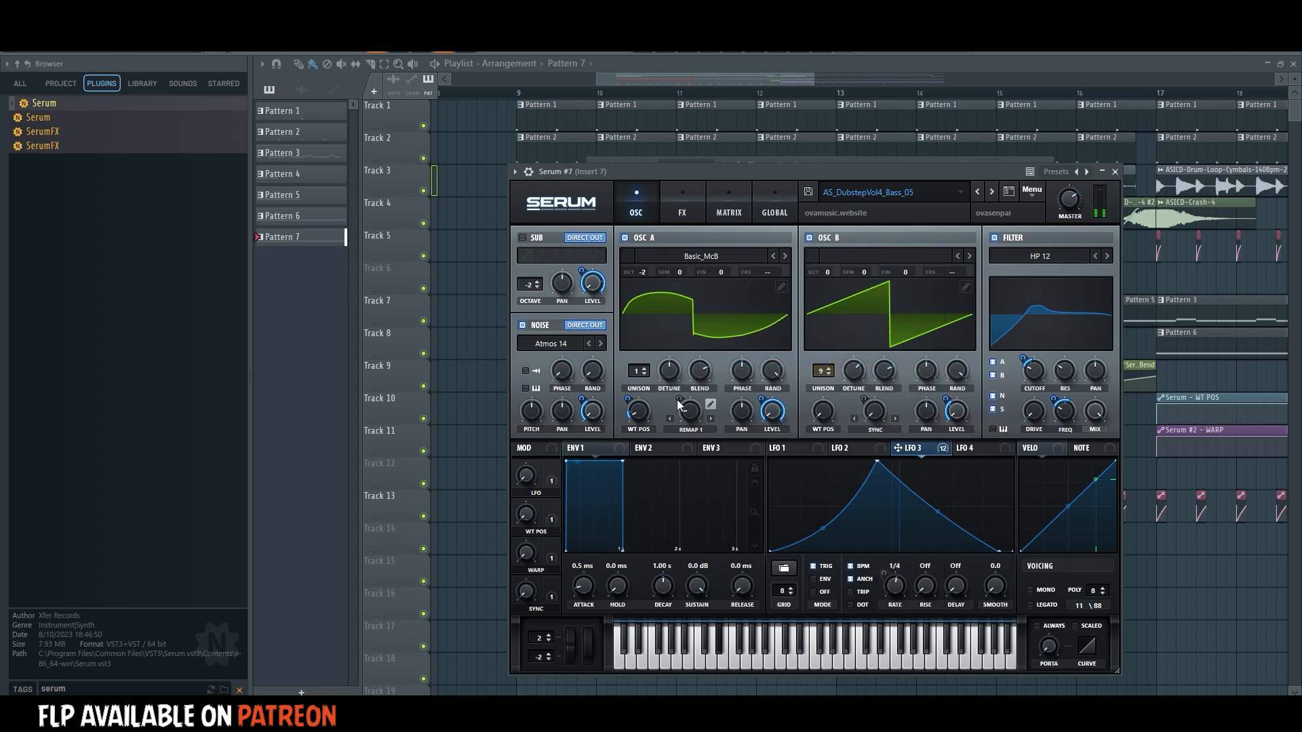
left_click_drag(639, 409, 719, 371)
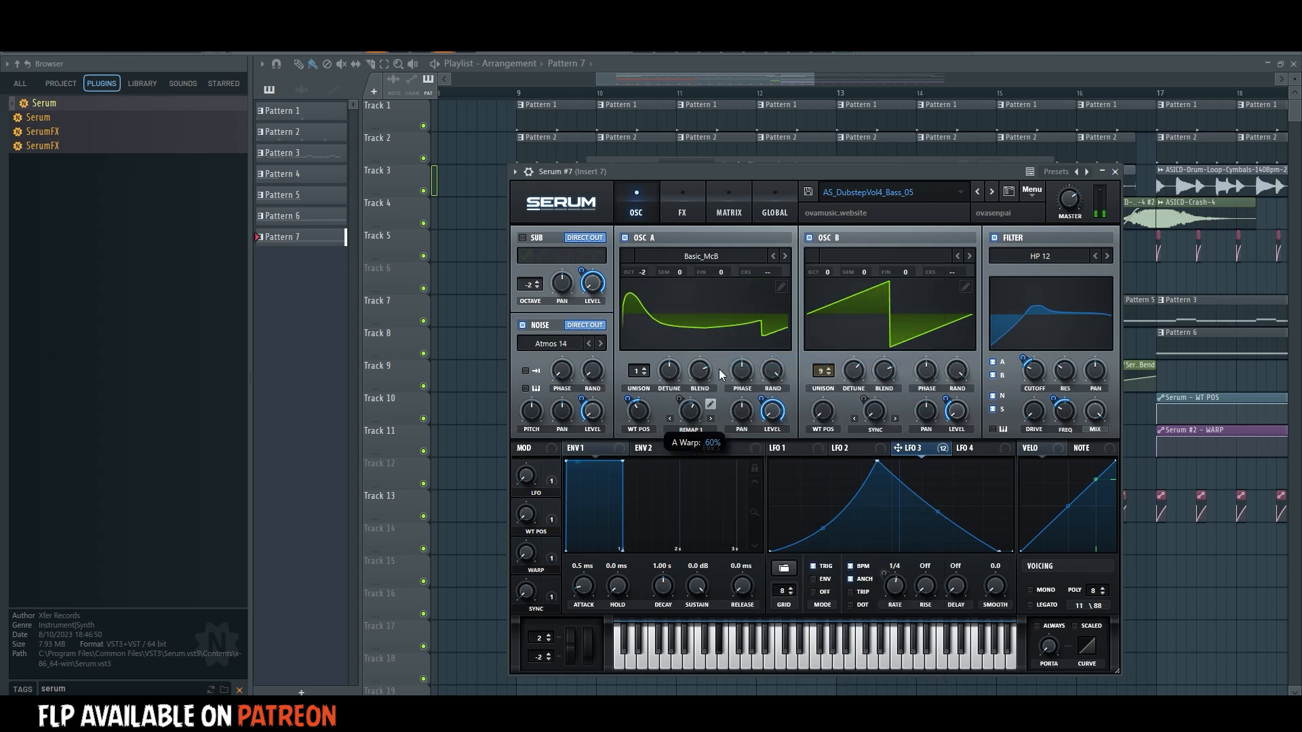
Bend LFO 3's rising curve outward and reduce oscillator B to one unison voice.
left_click_drag(822, 521, 822, 474)
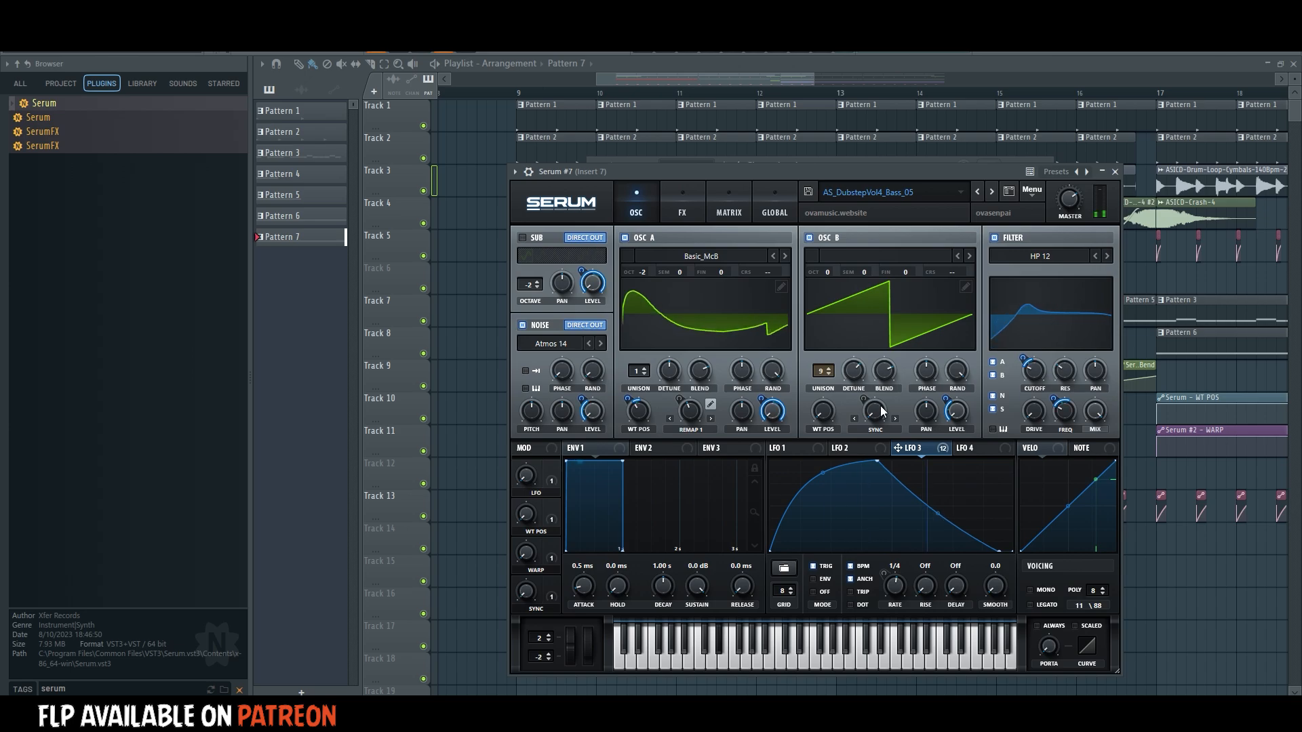
left_click_drag(823, 371, 818, 463)
left_click(671, 209)
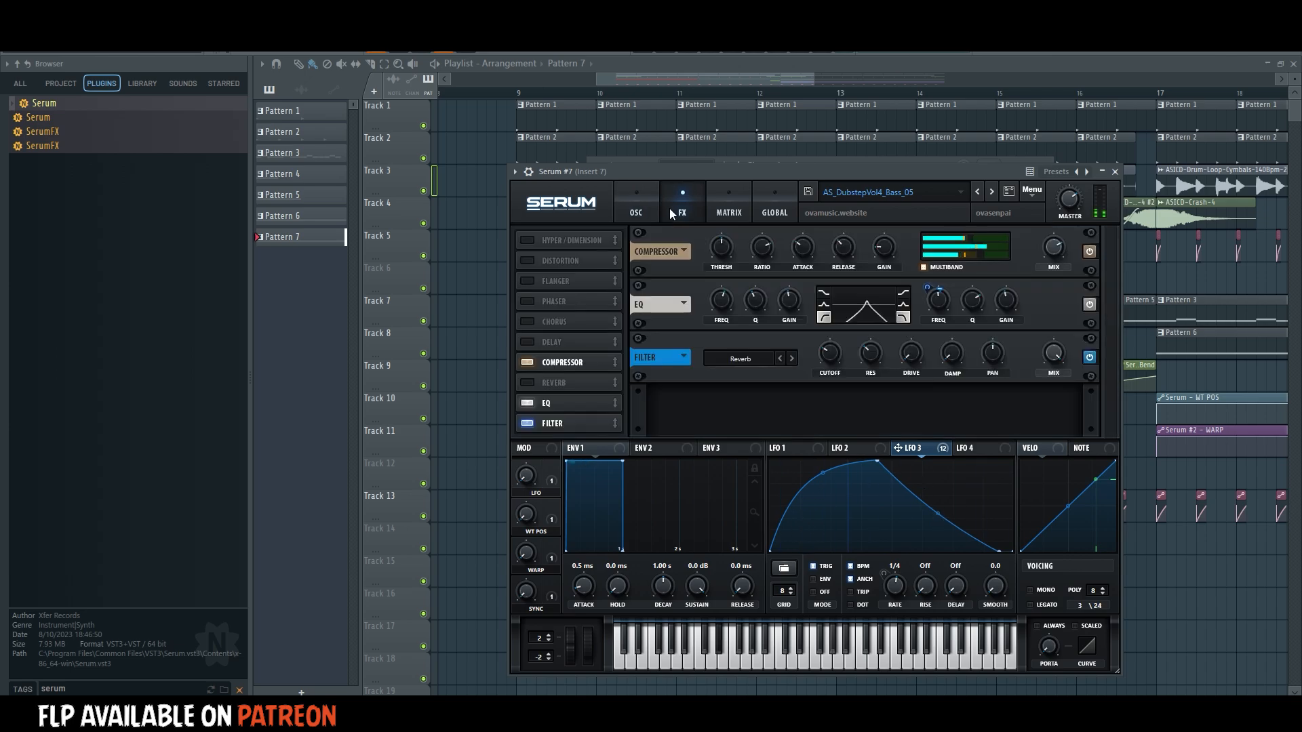
left_click(637, 209)
Compare the sound with the noise oscillator off, keep it on, and load the Rising noise from the SOR set.
left_click(539, 326)
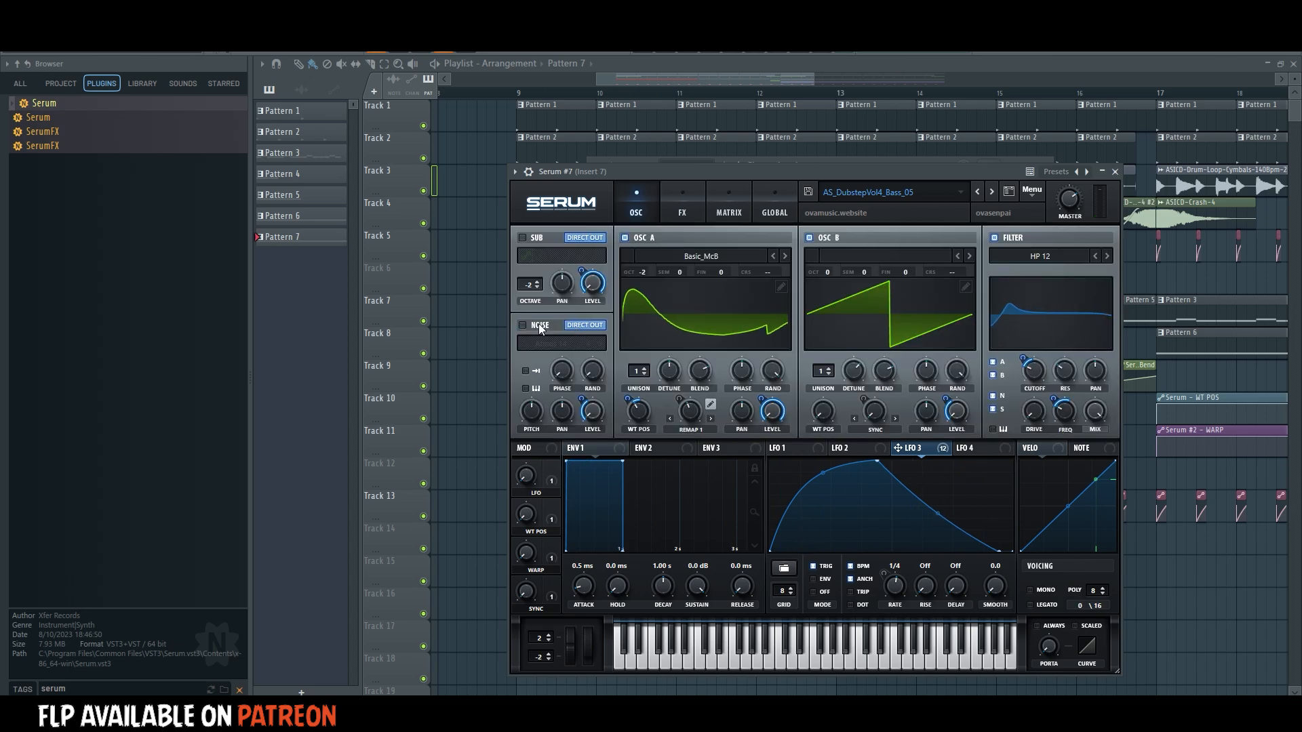
left_click(539, 325)
left_click_drag(581, 400, 578, 429)
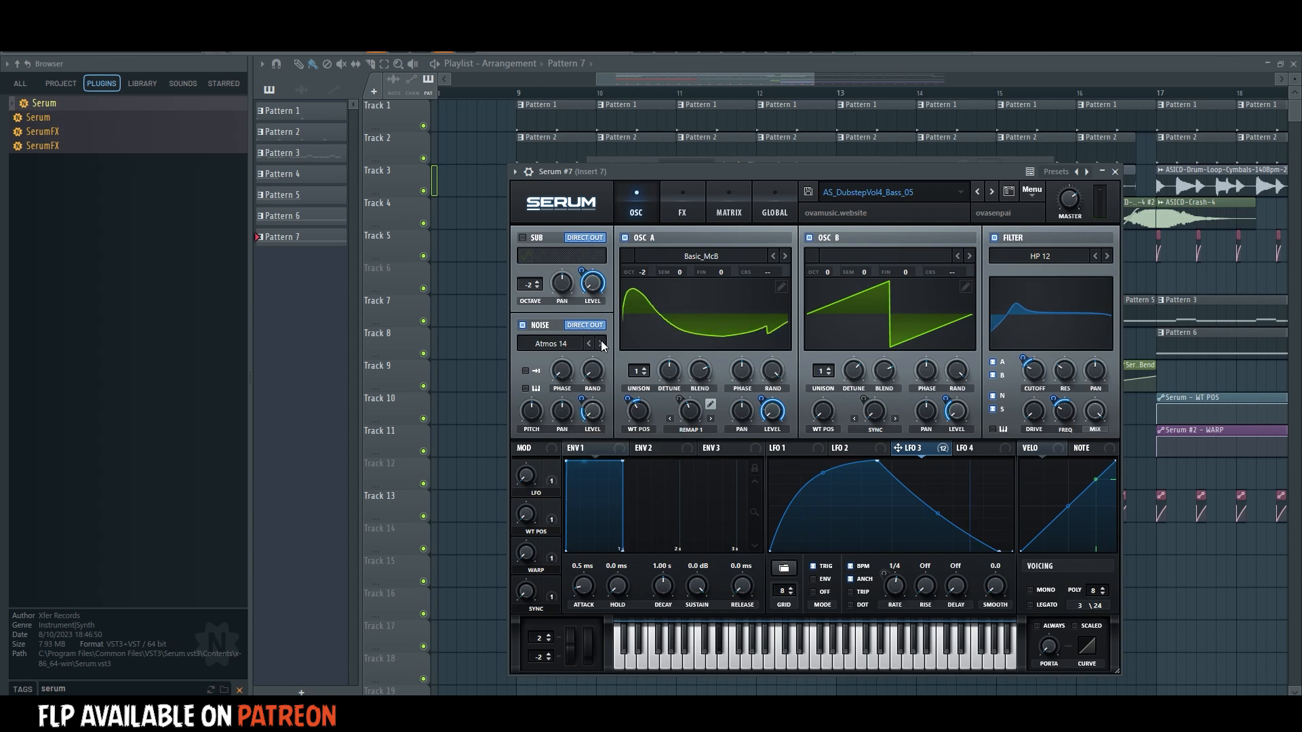
left_click(572, 346)
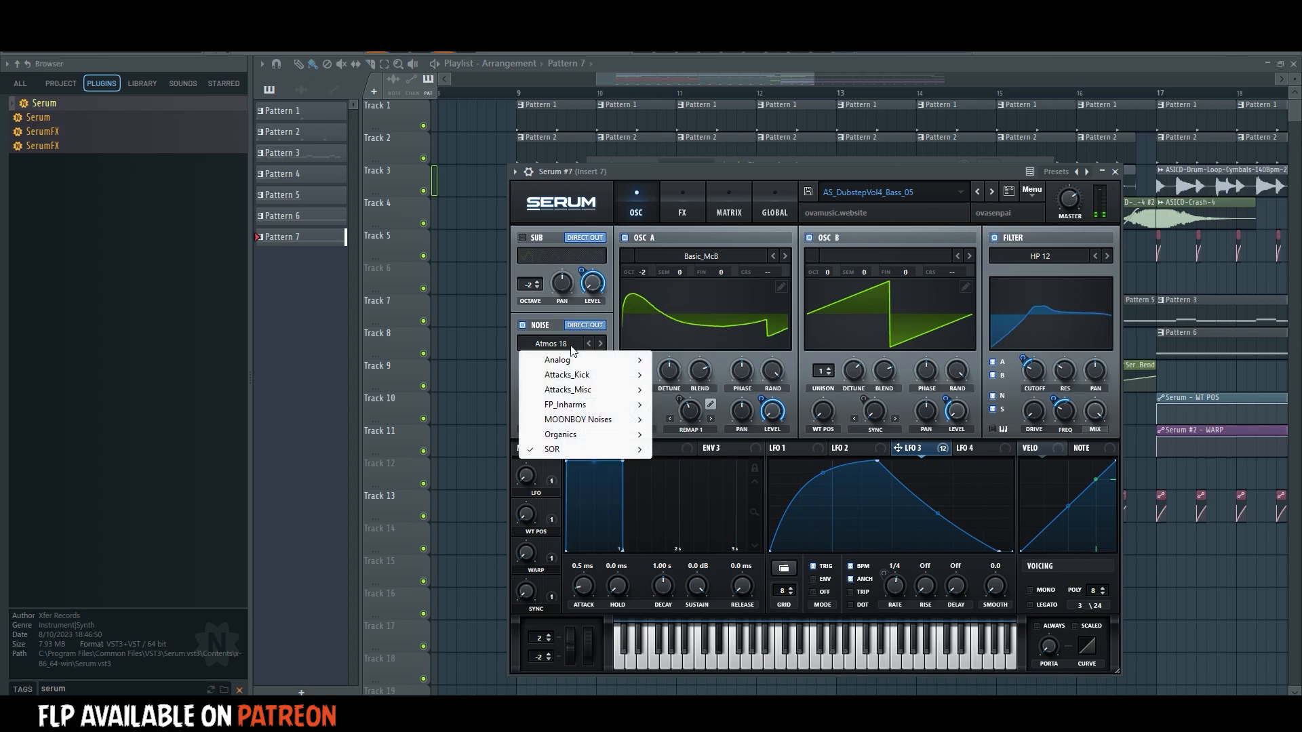
mouse_move(562, 451)
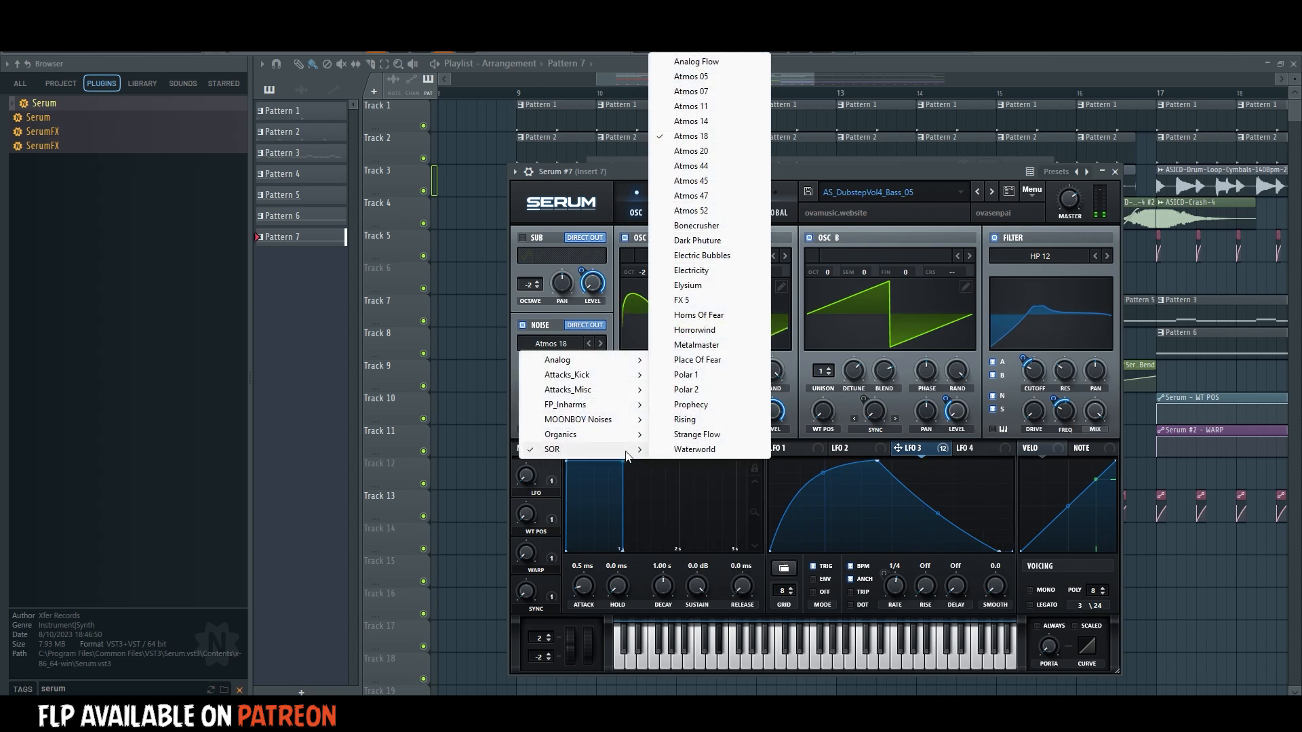
left_click(685, 420)
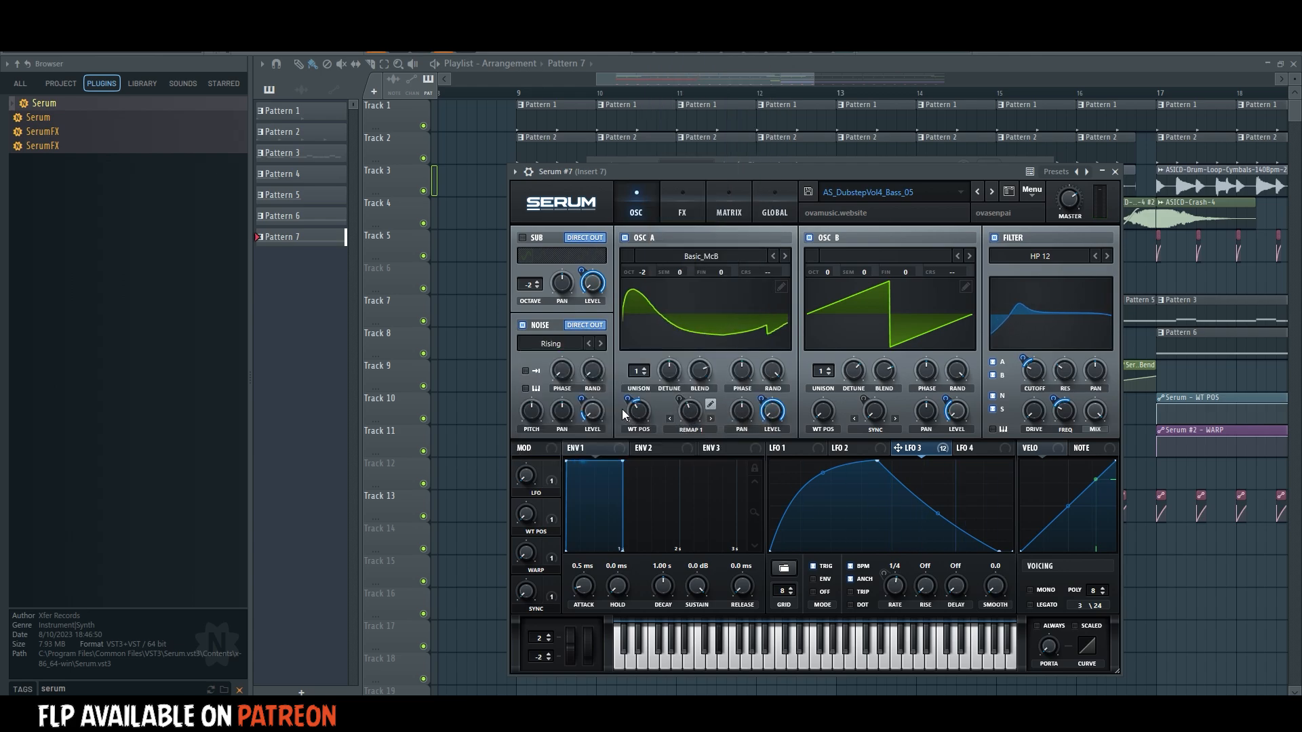
Audition the Waterworld noise, set LFO 3's modulation of the noise level to 36, and return to the Rising noise.
left_click(601, 344)
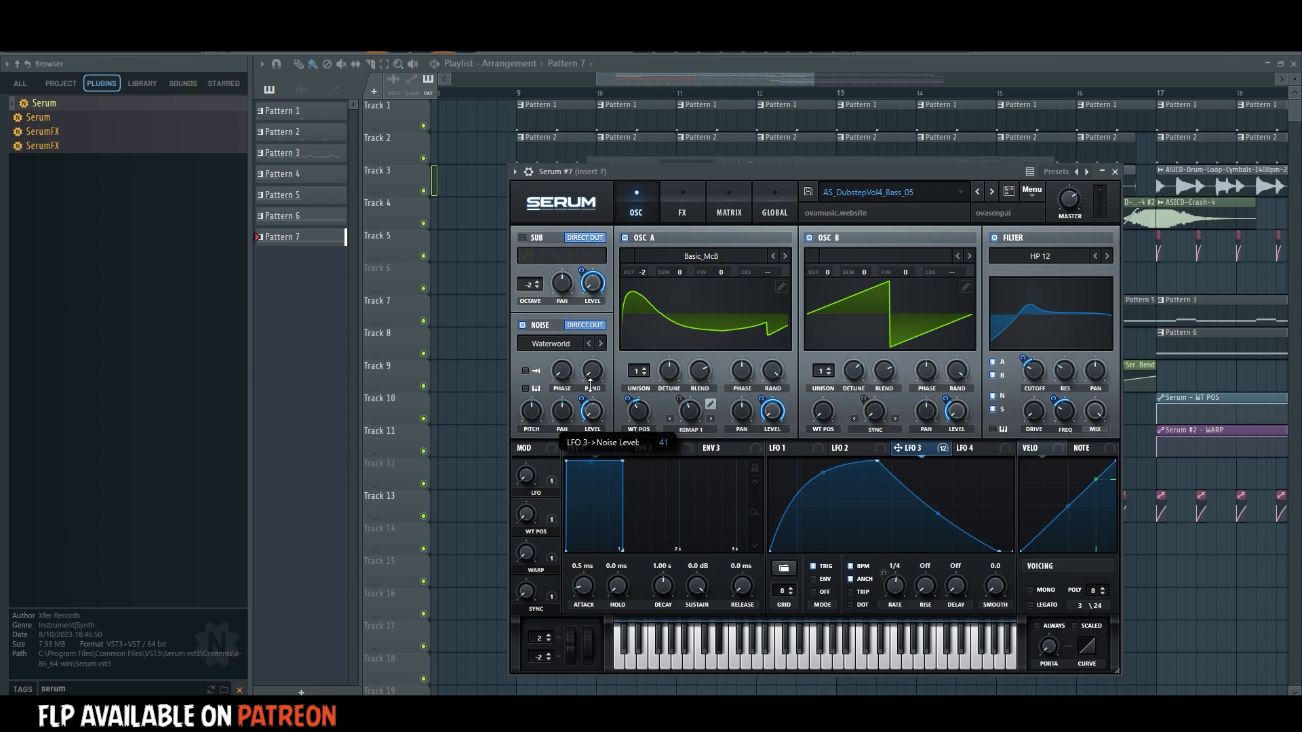
mouse_move(589, 384)
left_mouse_down()
mouse_move(587, 398)
mouse_move(536, 390)
mouse_move(582, 388)
left_mouse_up()
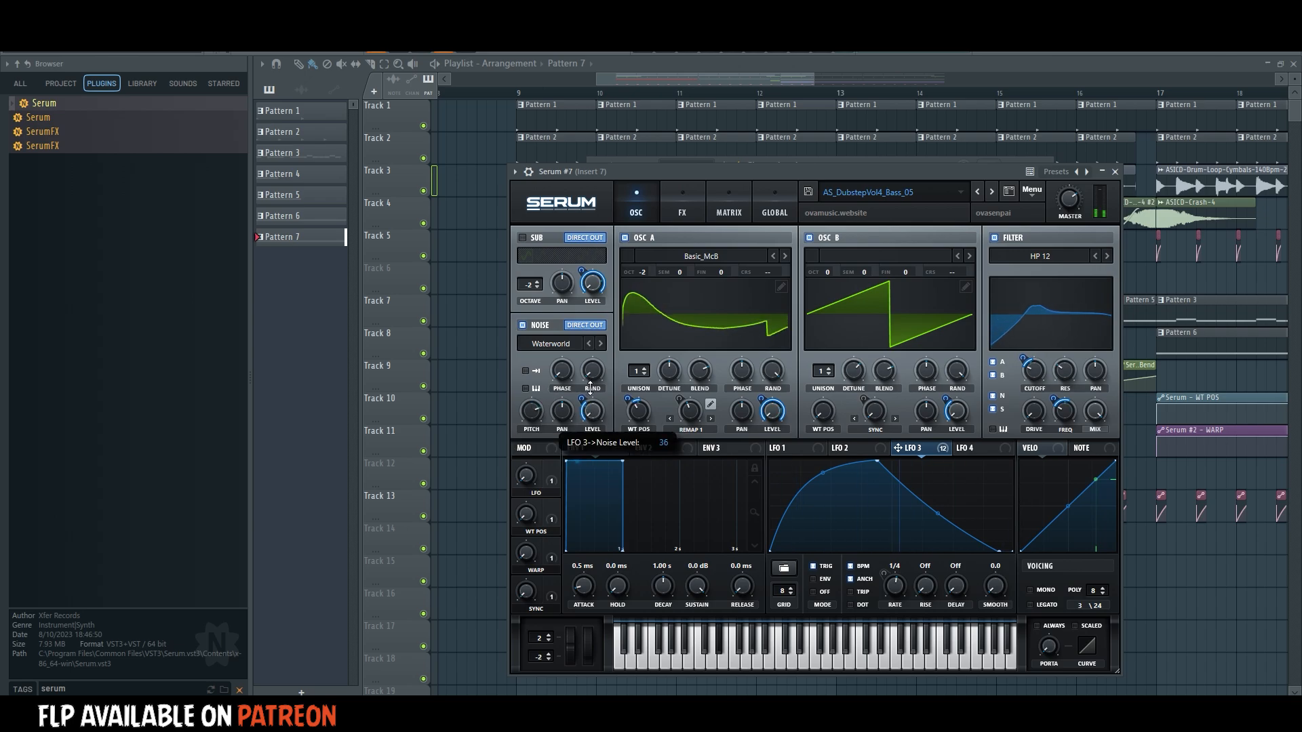
left_click(590, 345)
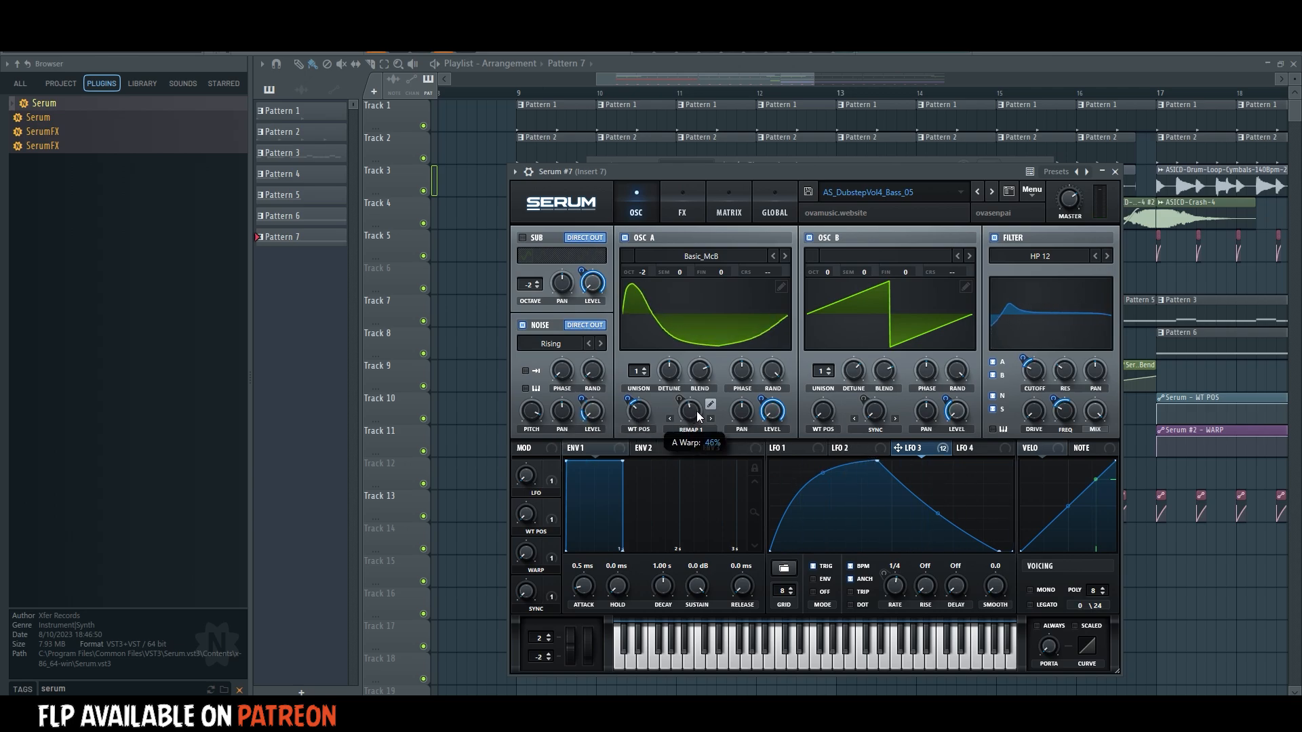
Play the arrangement from bar 9 and duplicate Track 8's Pattern 7 clip to bar 13, ending it where the Pattern 5 clip starts.
left_click(520, 93)
key("space")
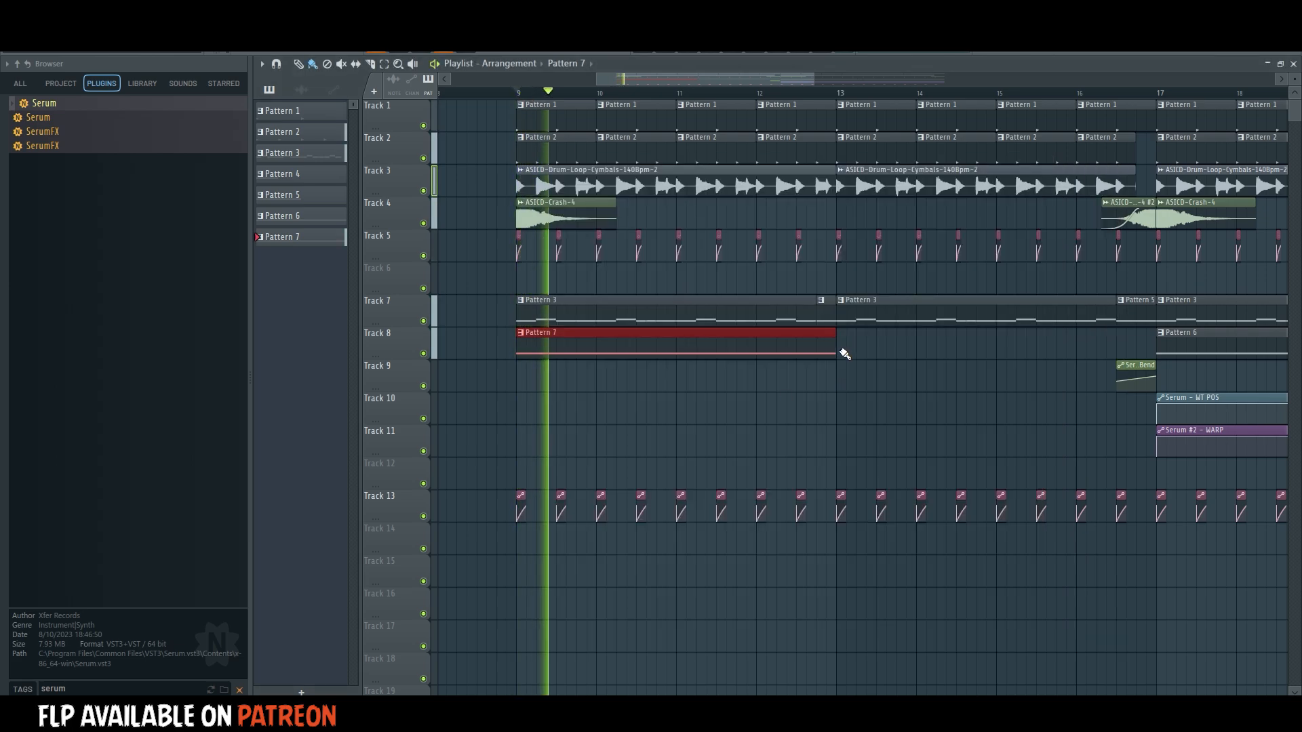
key("ctrl+b")
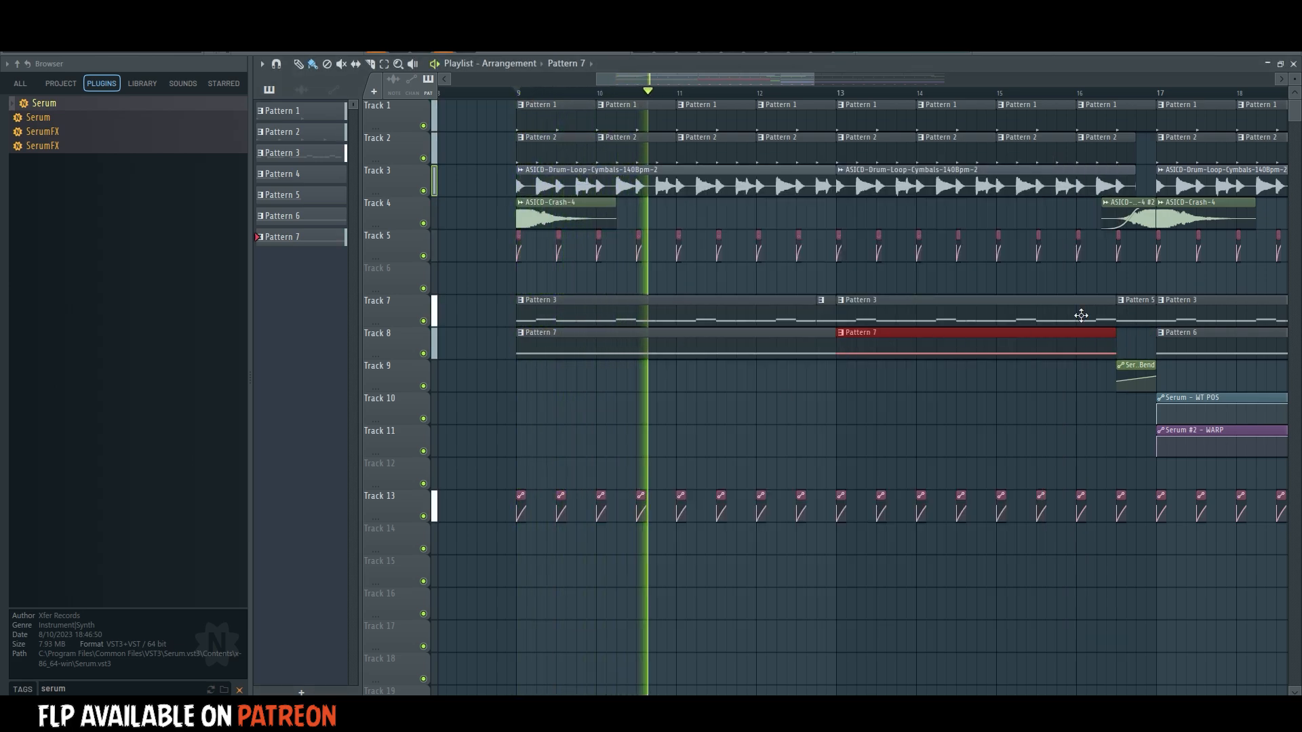
Reopen Serum #7, move LFO 3's peak to about a quarter of its cycle, and set its noise-level modulation to 34.
key("F6")
left_click(686, 325)
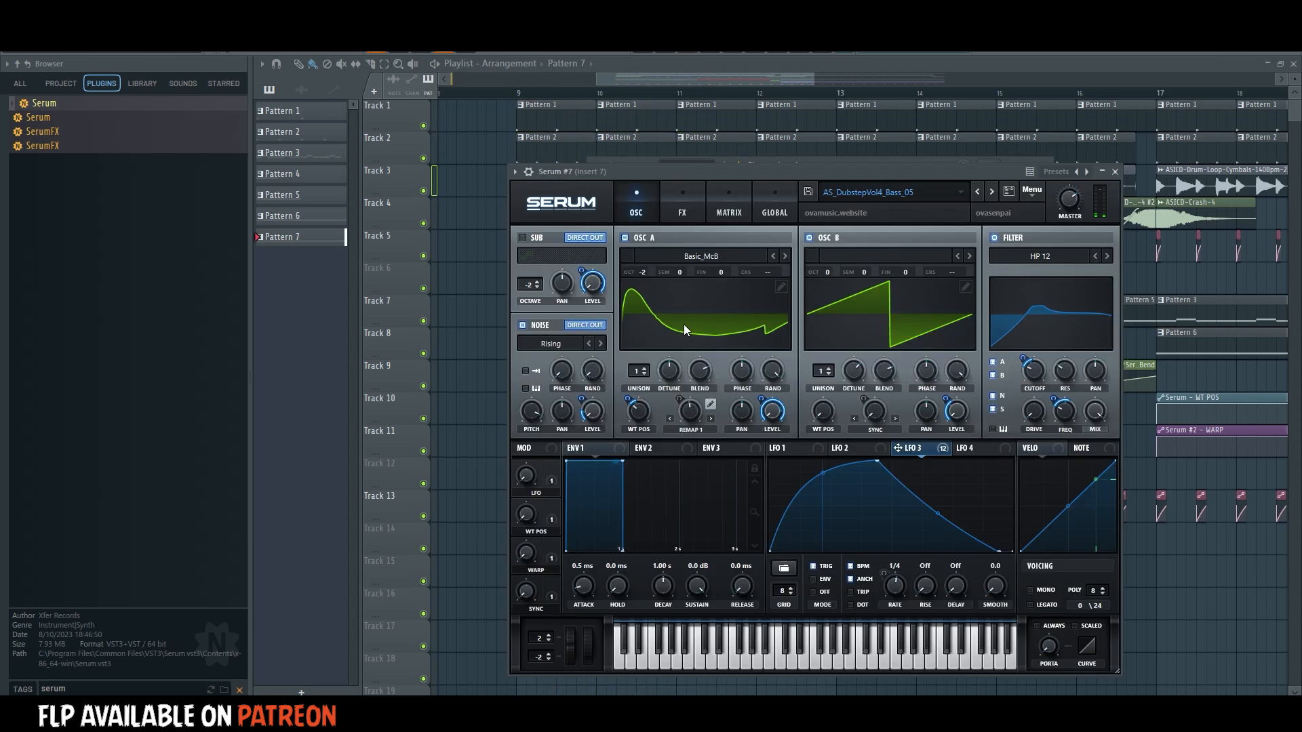
left_click(682, 207)
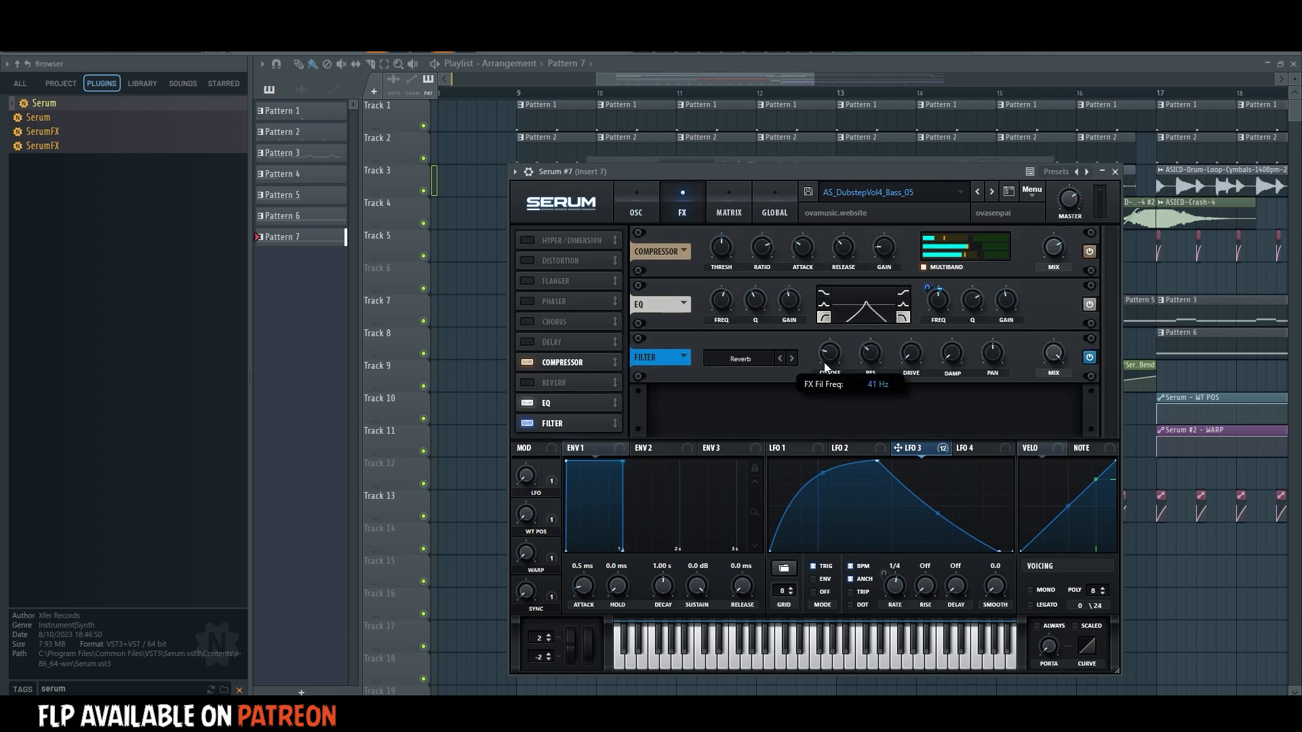
left_click_drag(877, 460, 822, 428)
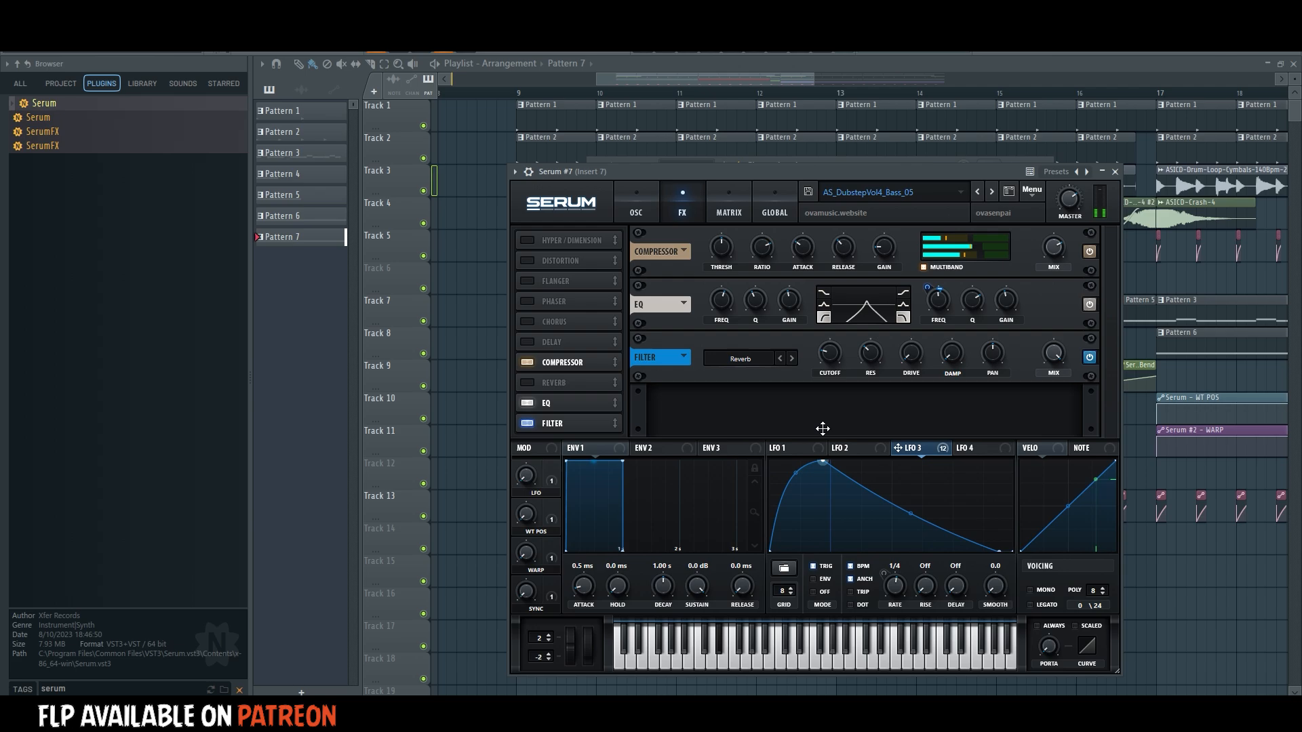
left_click(649, 205)
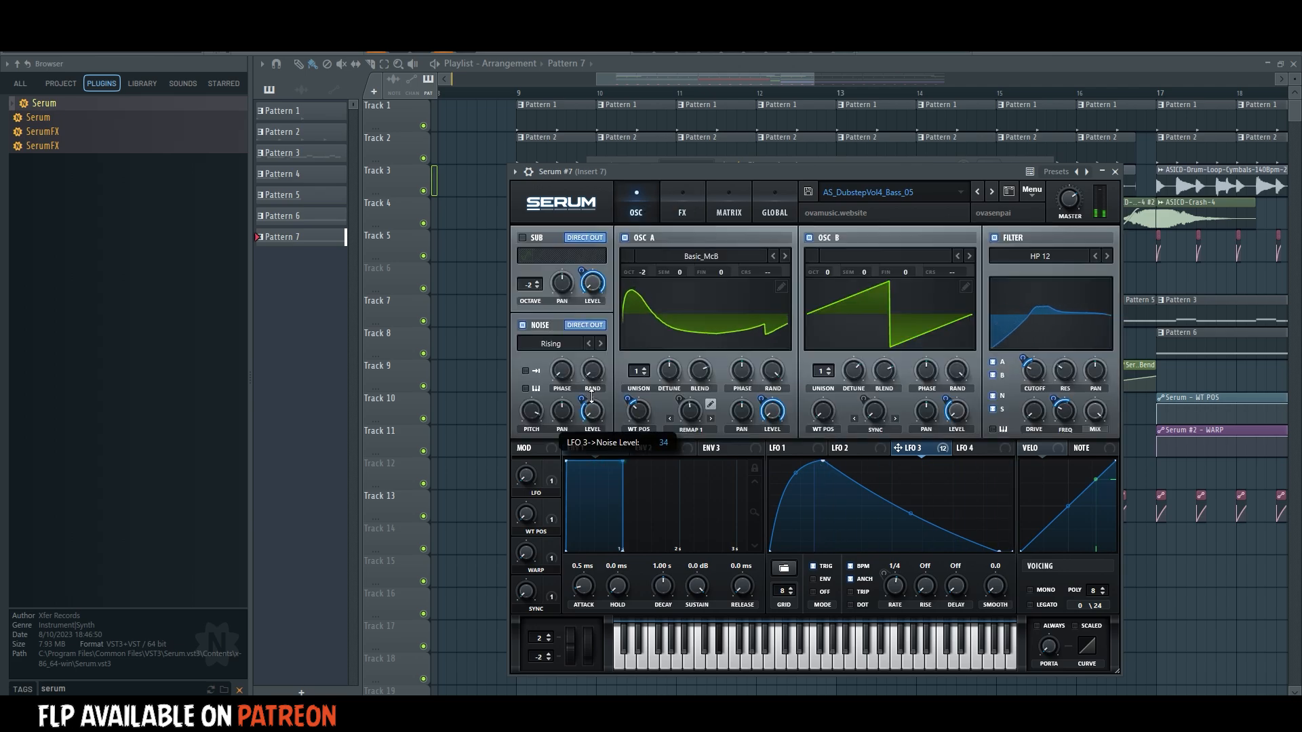
Turn Serum #7's flanger, phaser and chorus effects back on.
left_click(682, 203)
left_click(528, 281)
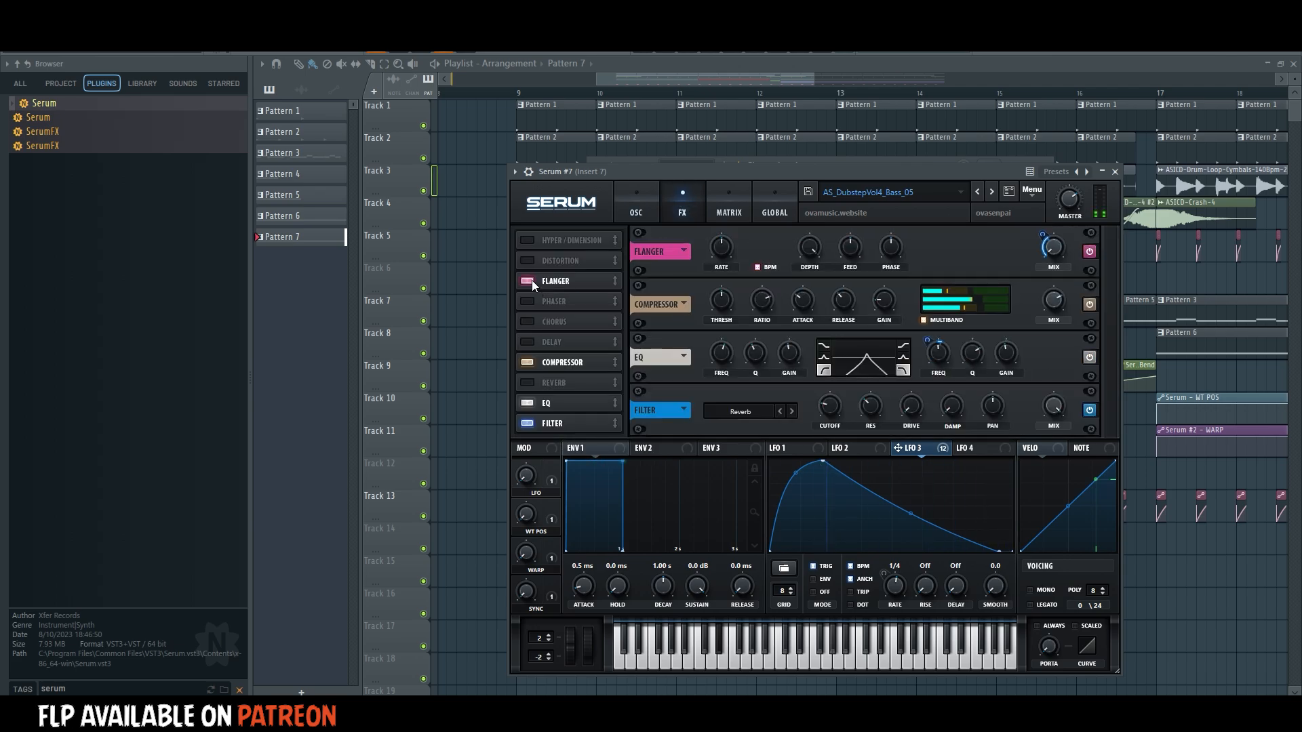
left_click(527, 303)
left_click(527, 321)
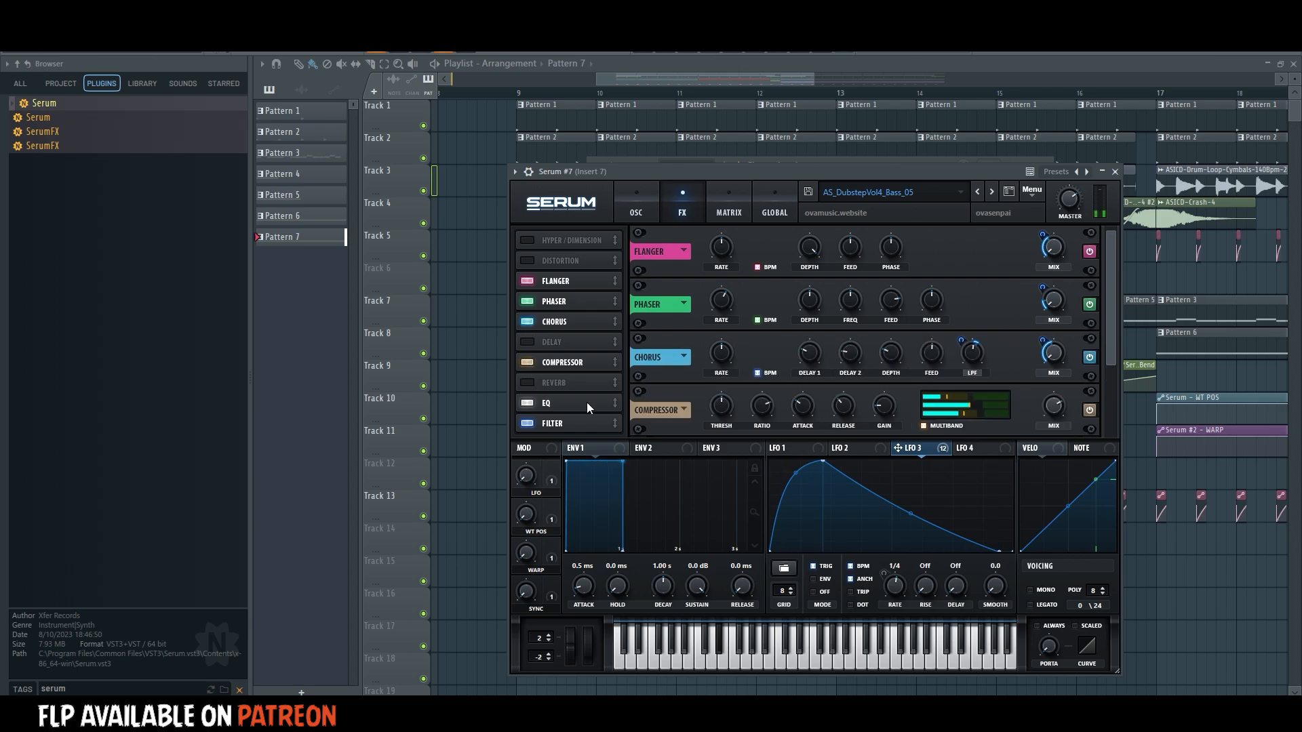
Change the EQ's high band to a high cut, remove LFO 3 from its frequency, and set that frequency to 11316 Hz.
left_click_drag(1111, 345, 1110, 416)
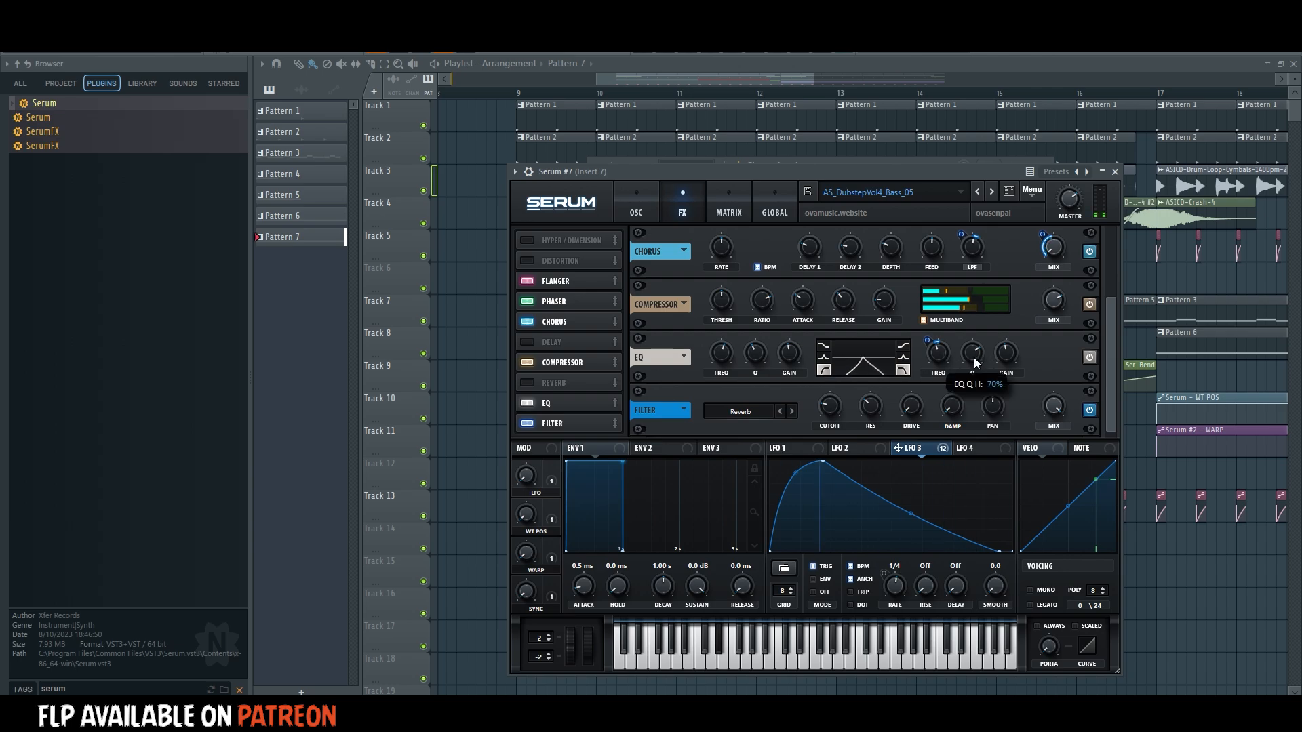
right_click(942, 360)
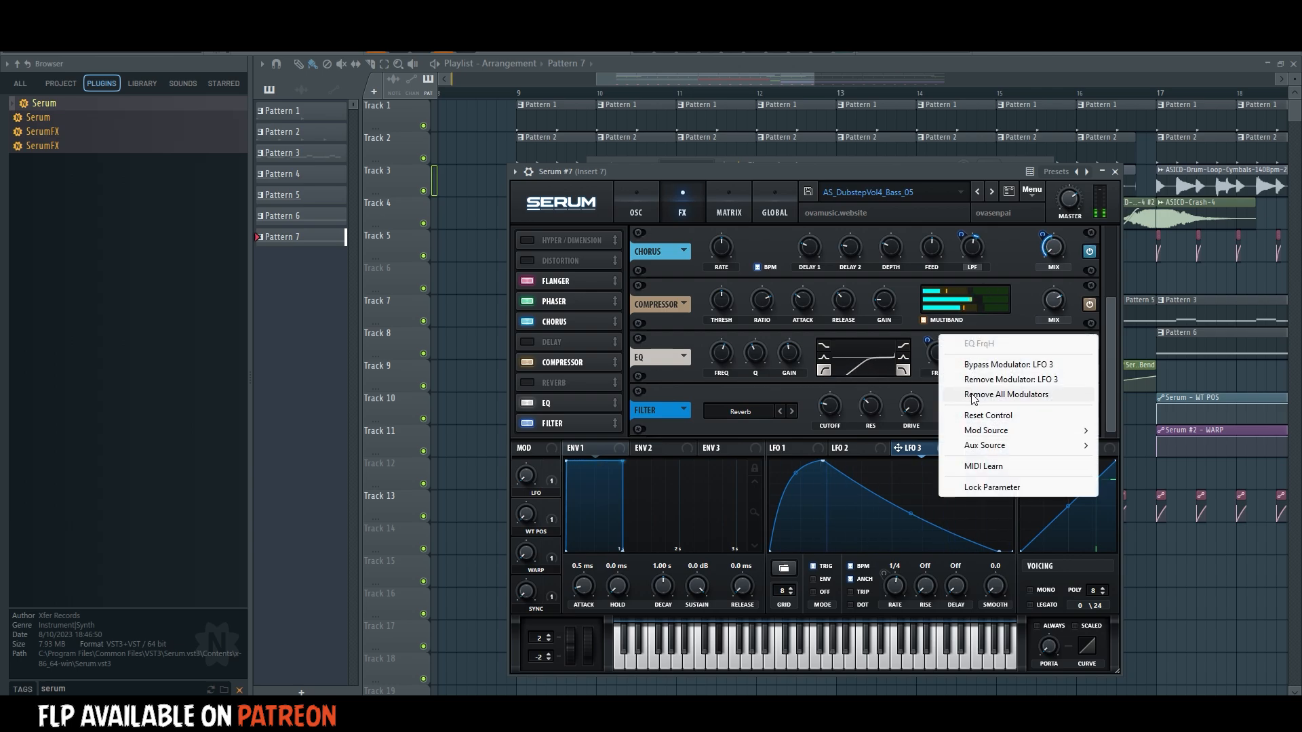
left_click(943, 360)
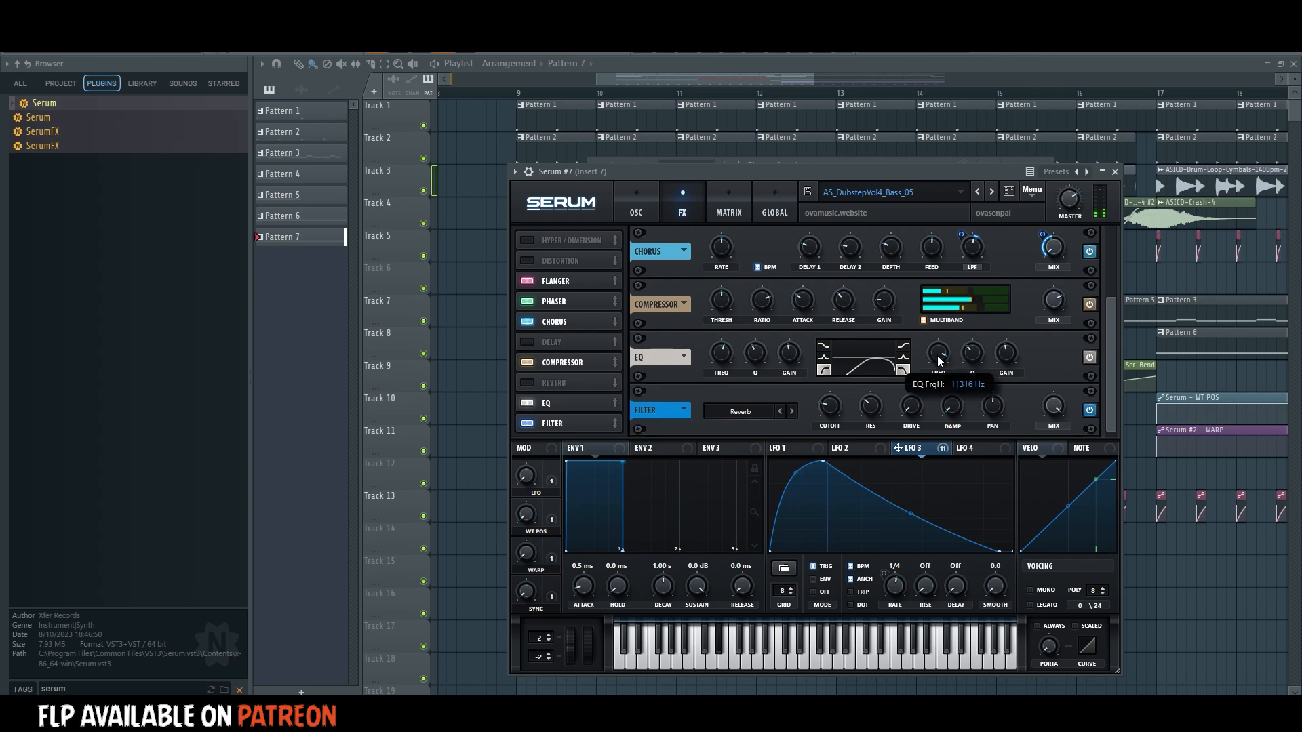
Change the filter effect at the end of Serum #7's chain to the Combs type.
mouse_move(834, 410)
left_click(740, 411)
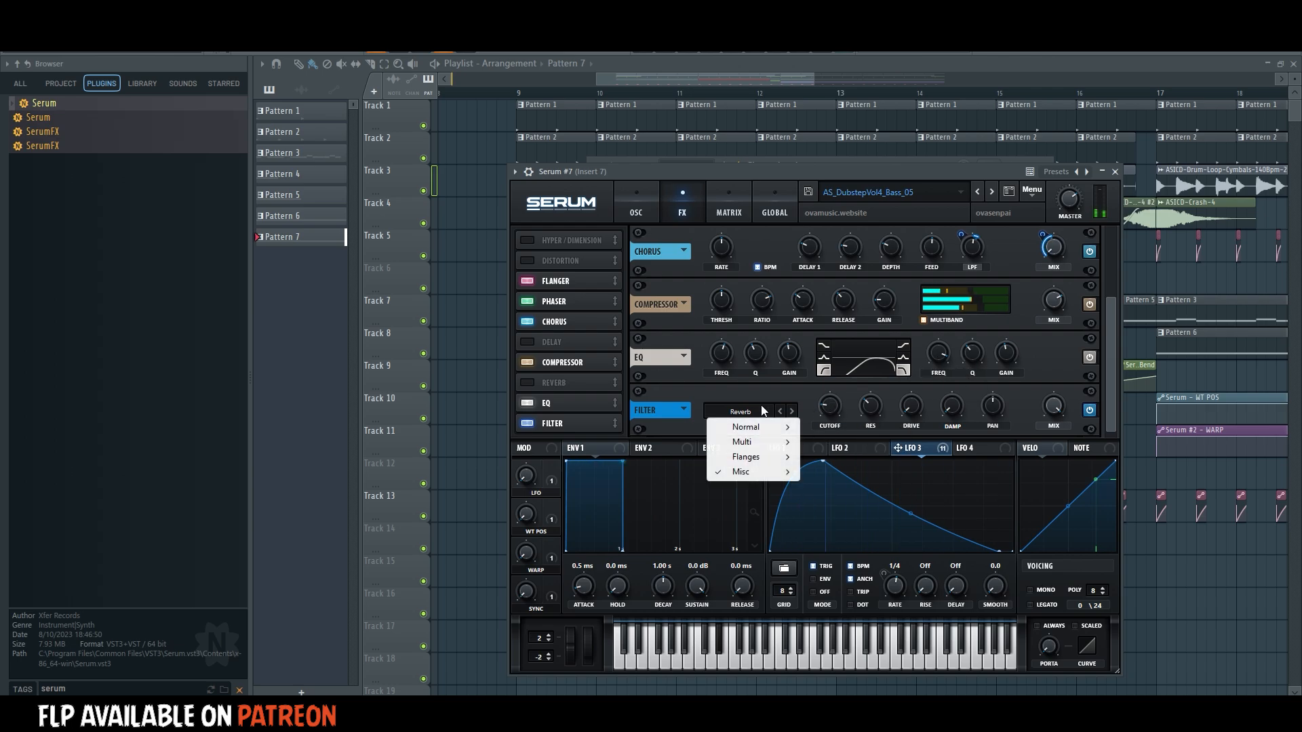
mouse_move(742, 472)
left_click(835, 248)
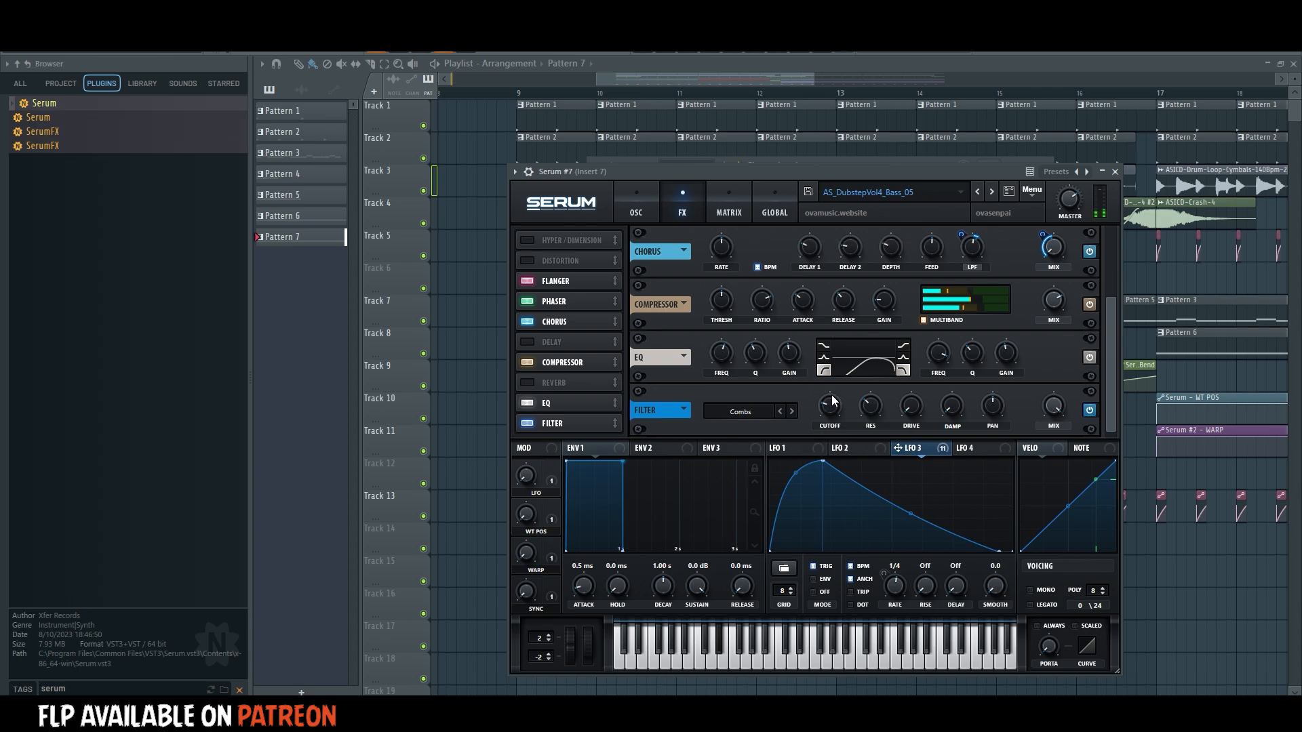
mouse_move(870, 396)
mouse_move(833, 412)
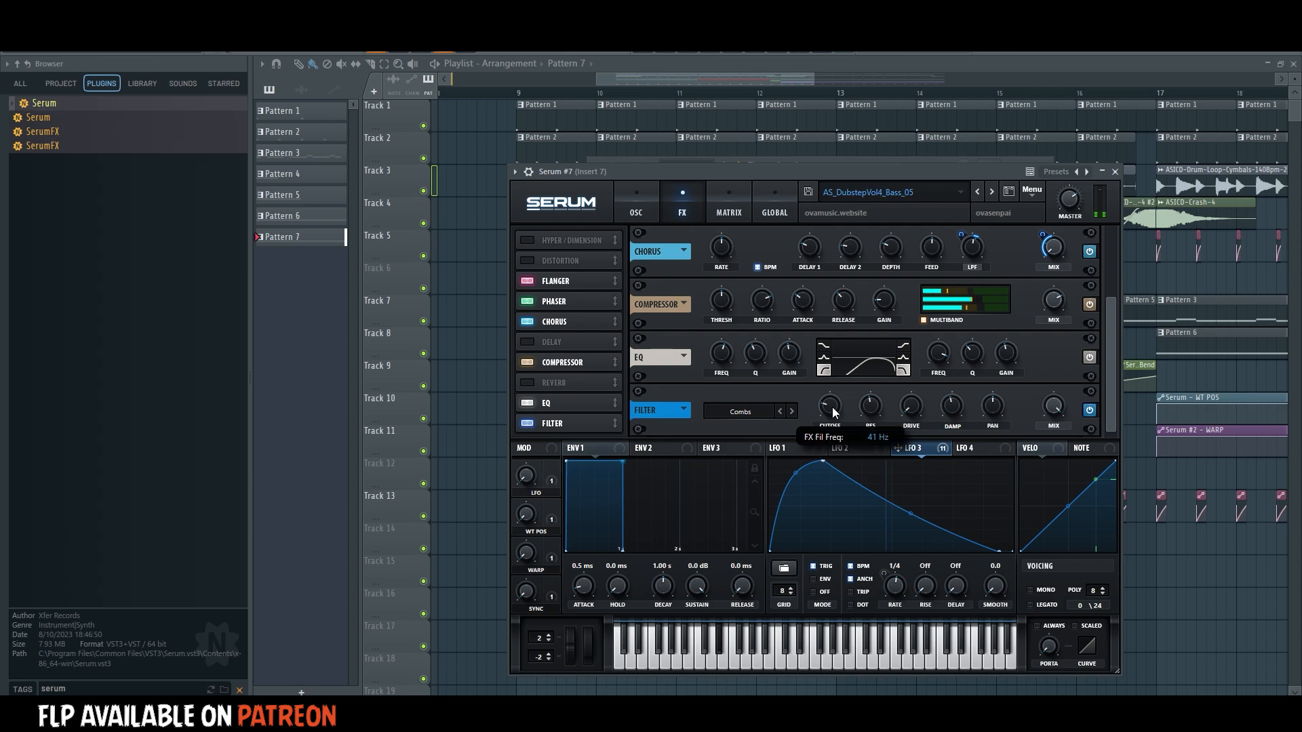
Compare the bass with the chorus, phaser and flanger bypassed, re-enable all three, and return to the oscillator settings.
left_click(634, 212)
left_click(686, 212)
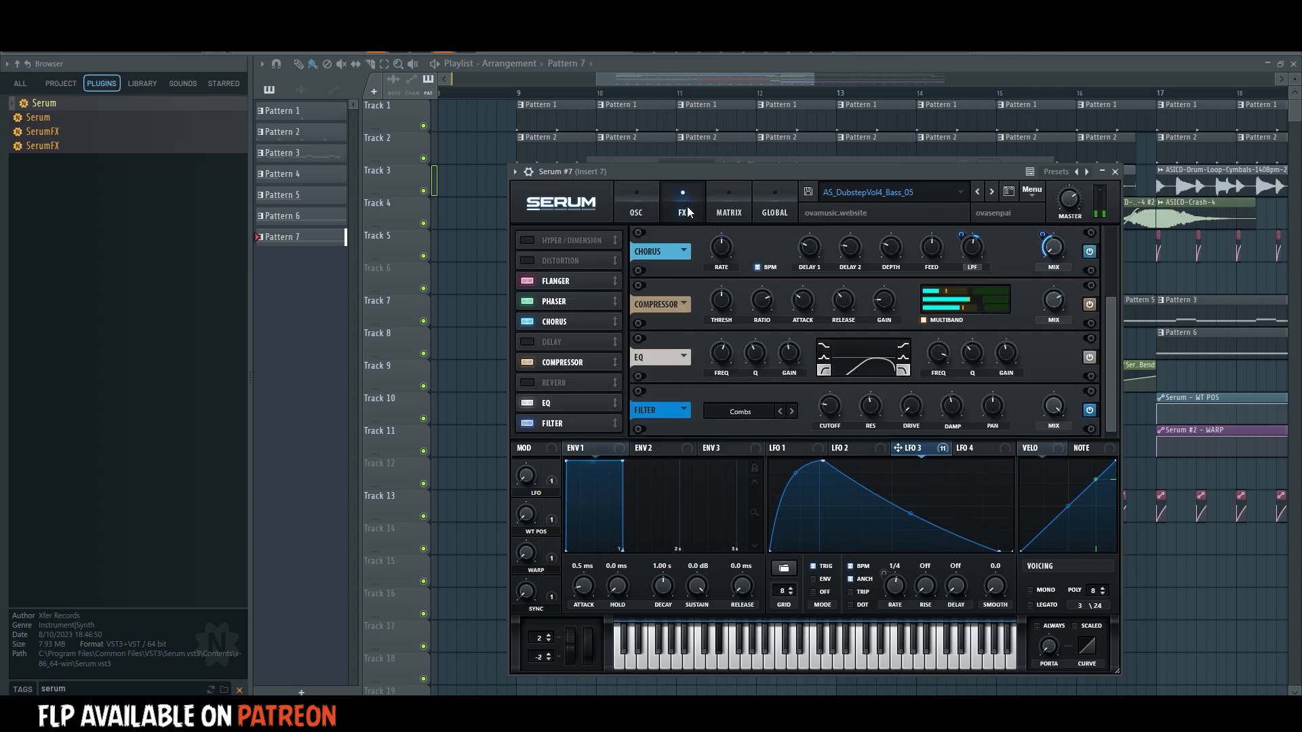
left_click(535, 323)
left_click(534, 302)
left_click(536, 283)
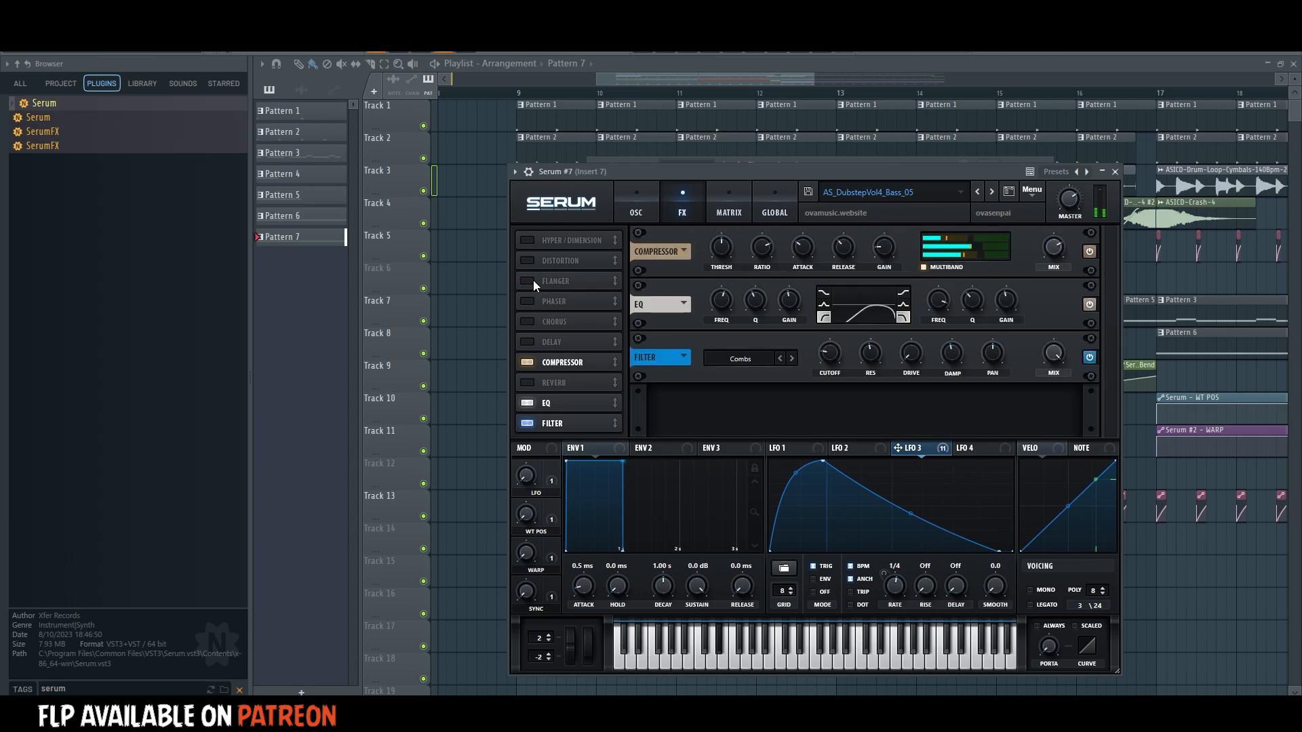
left_click(533, 280)
left_click(531, 301)
left_click(534, 320)
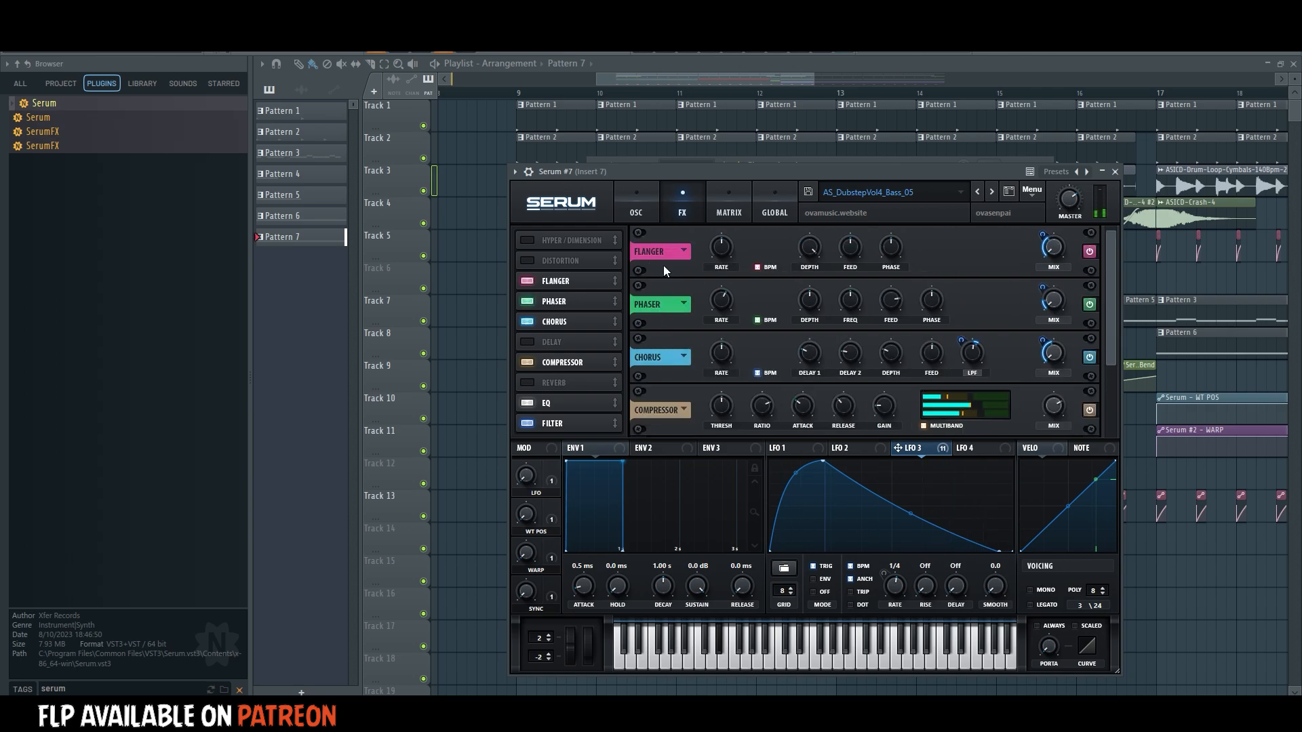
left_click(636, 207)
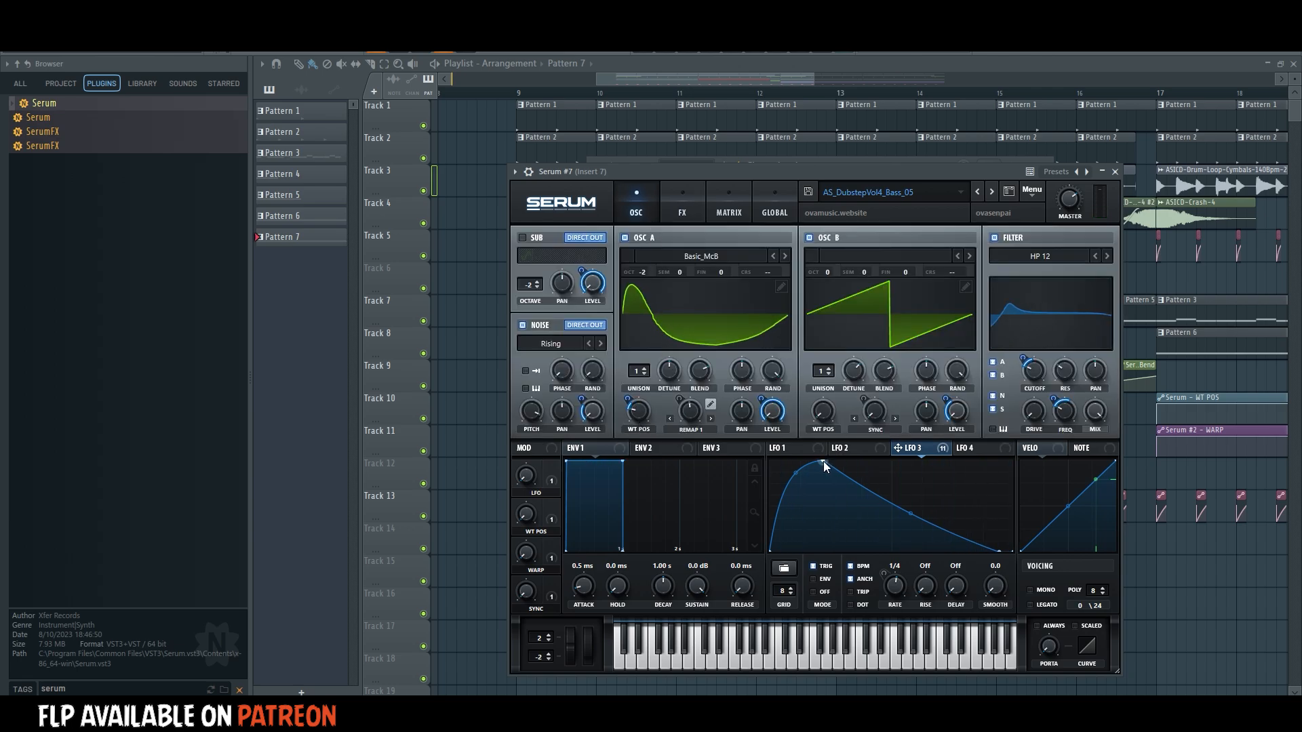
Try an LFO 3 curve that peaks about a third of the way in and falls off slowly, with OSC B switched off.
left_click_drag(823, 461, 771, 461)
left_click_drag(883, 514, 896, 461)
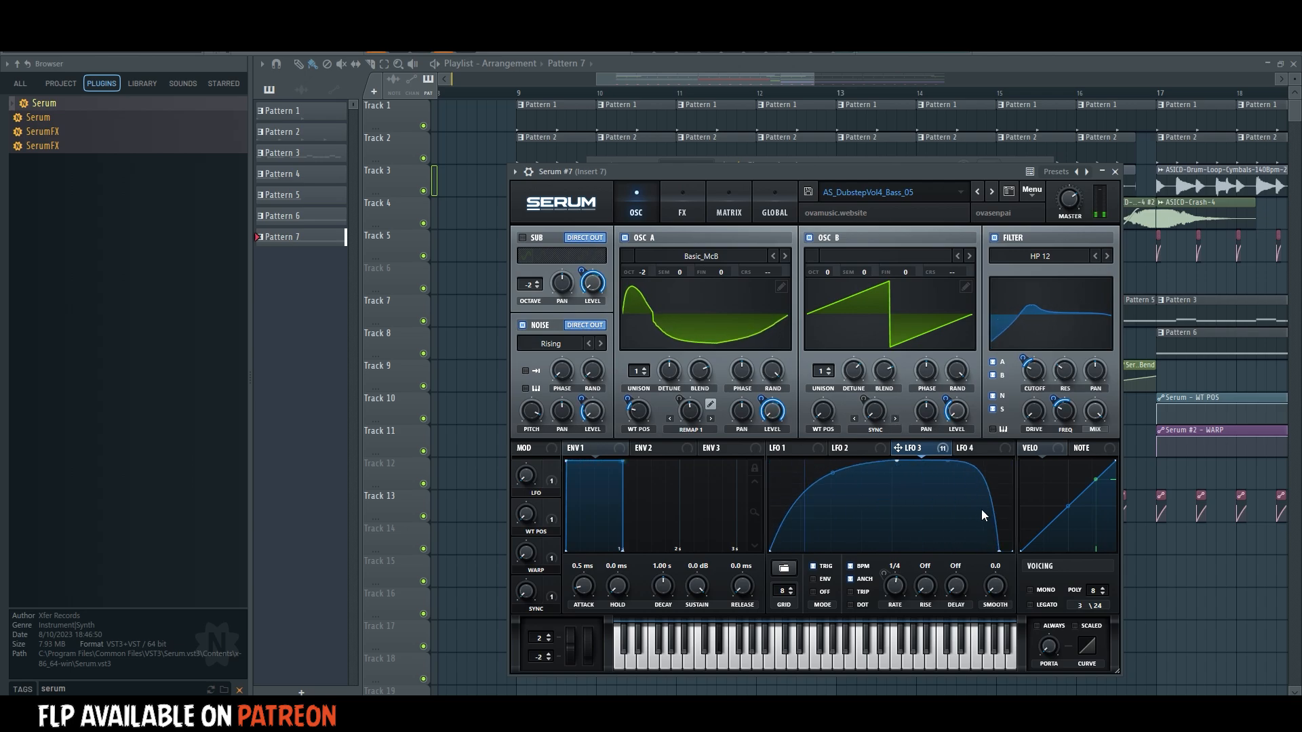
left_click(819, 238)
left_click_drag(947, 462, 921, 547)
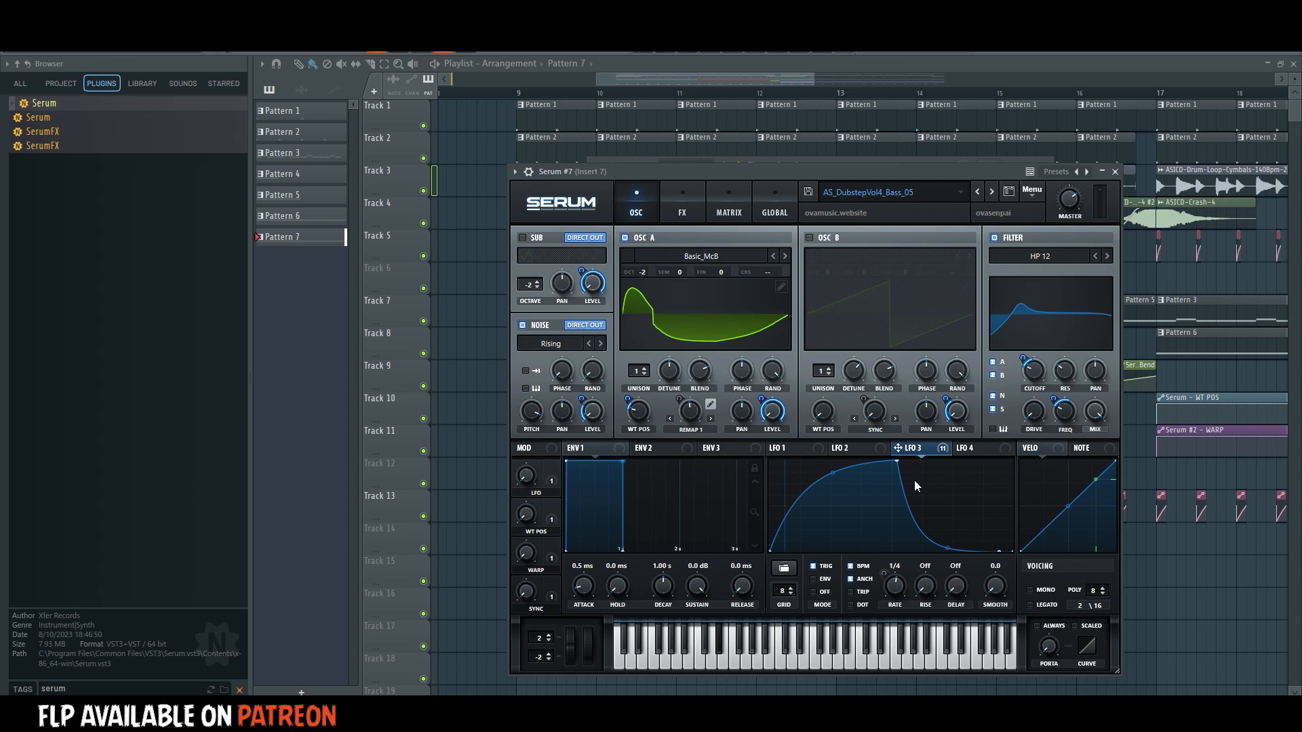
left_click_drag(896, 461, 844, 461)
left_click_drag(919, 541, 920, 521)
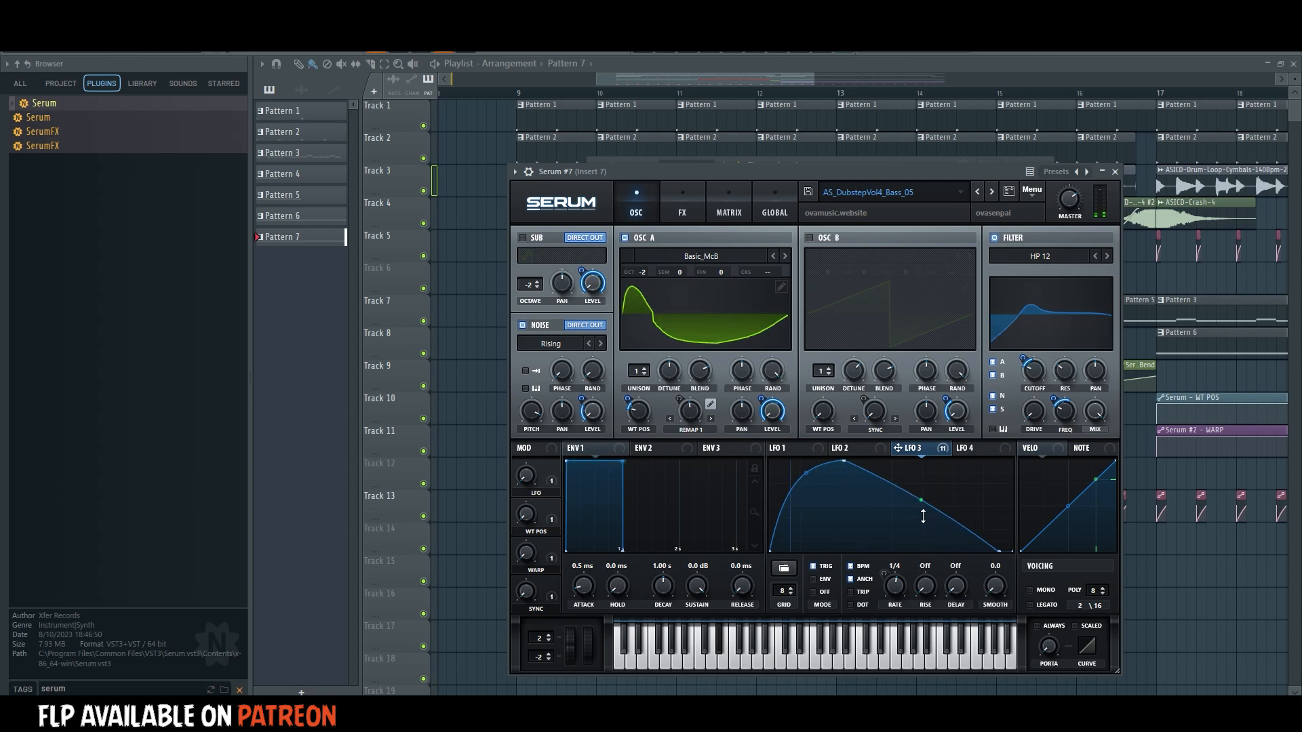
Remove all modulators from OSC B's level and switch OSC B back on.
right_click(955, 410)
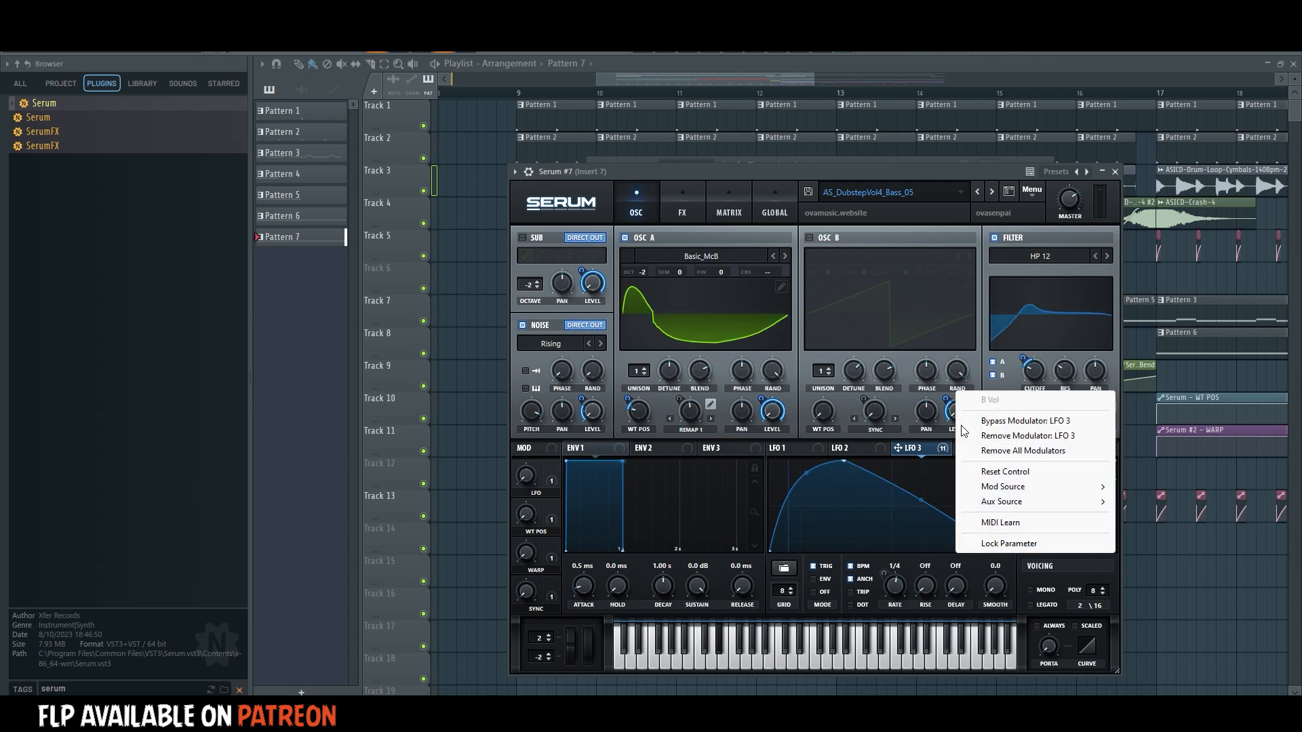
left_click(977, 452)
left_click(834, 240)
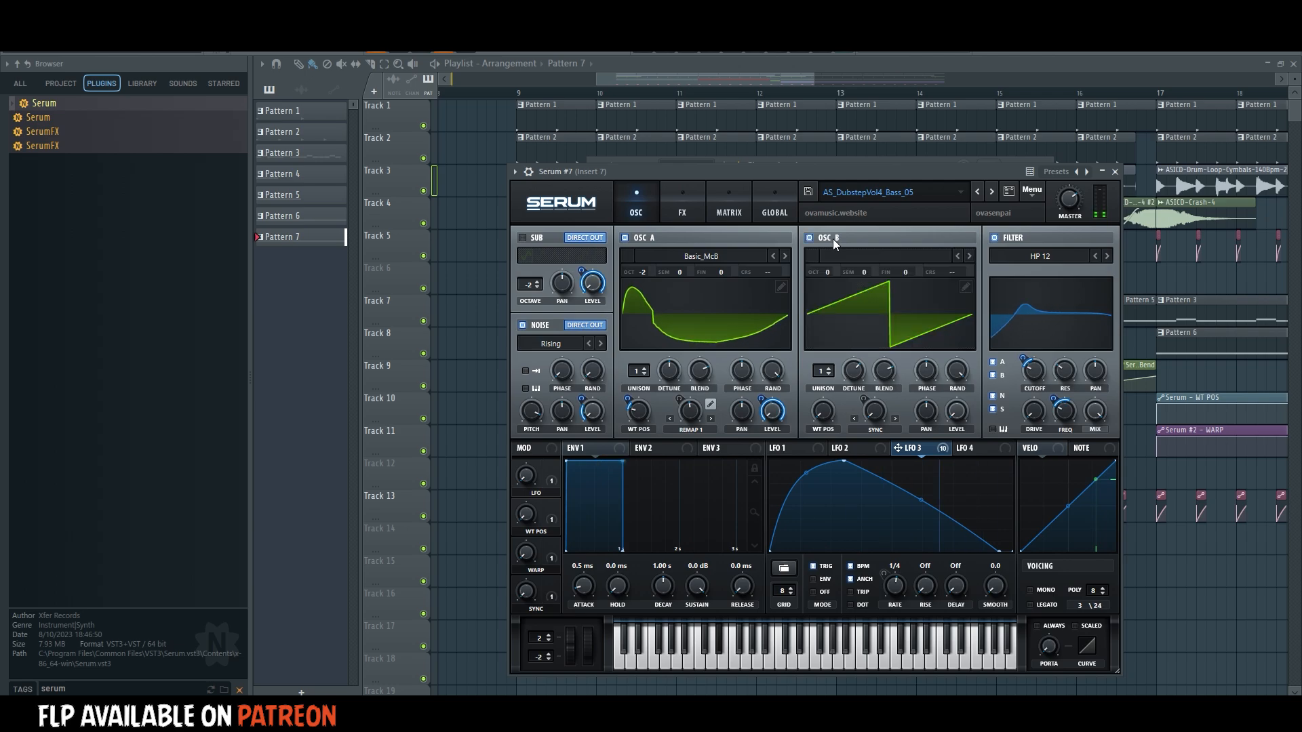
Set OSC A's warp to FM (from B) at 40% and move LFO 3's peak close to its start.
left_click(686, 429)
left_click(722, 395)
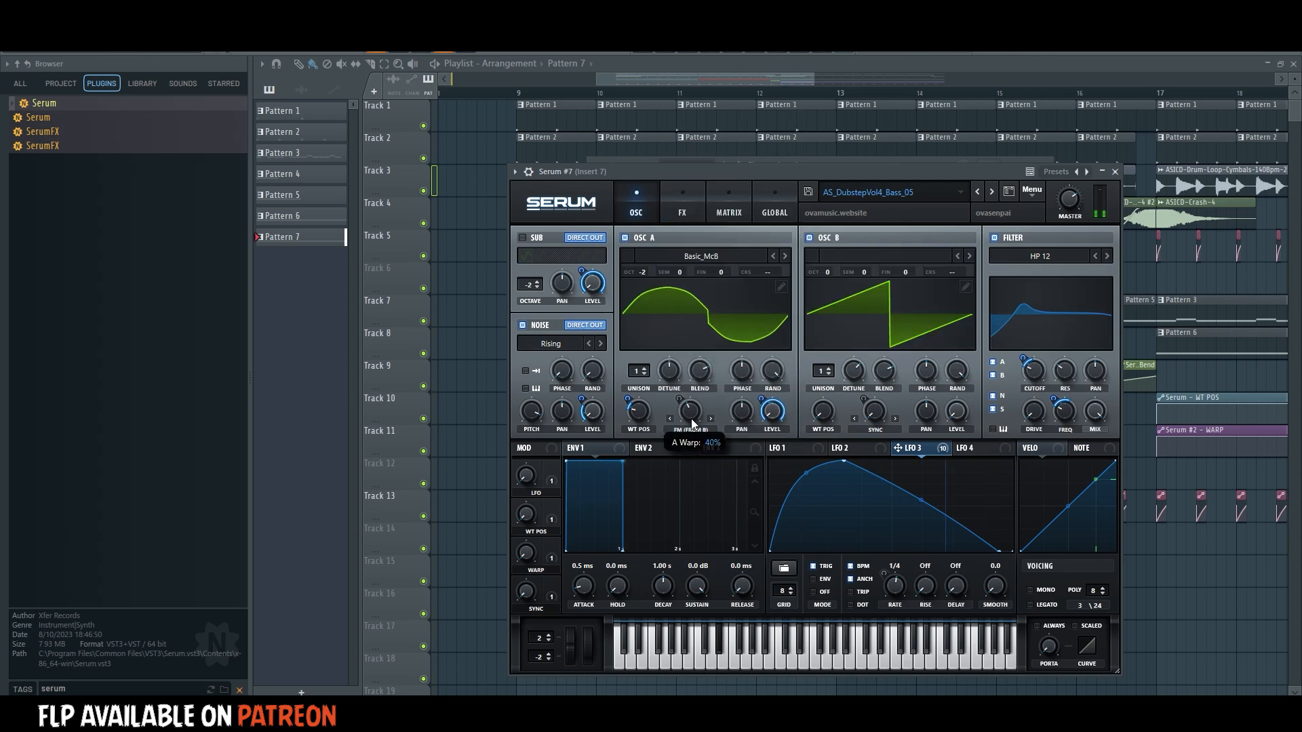
left_click_drag(843, 462, 801, 462)
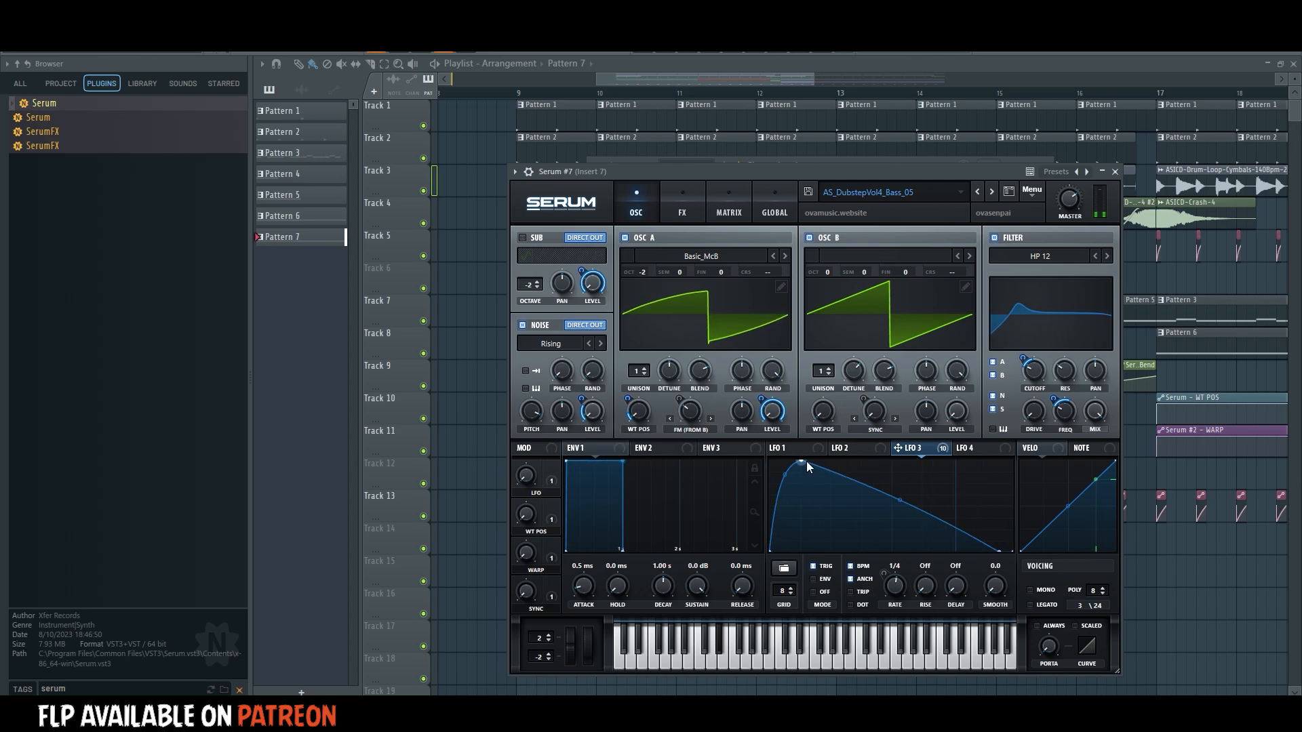
Reshape Serum #7's LFO 3 into a narrow spike peaking just past the midpoint, with both slopes curved inward.
left_click(682, 203)
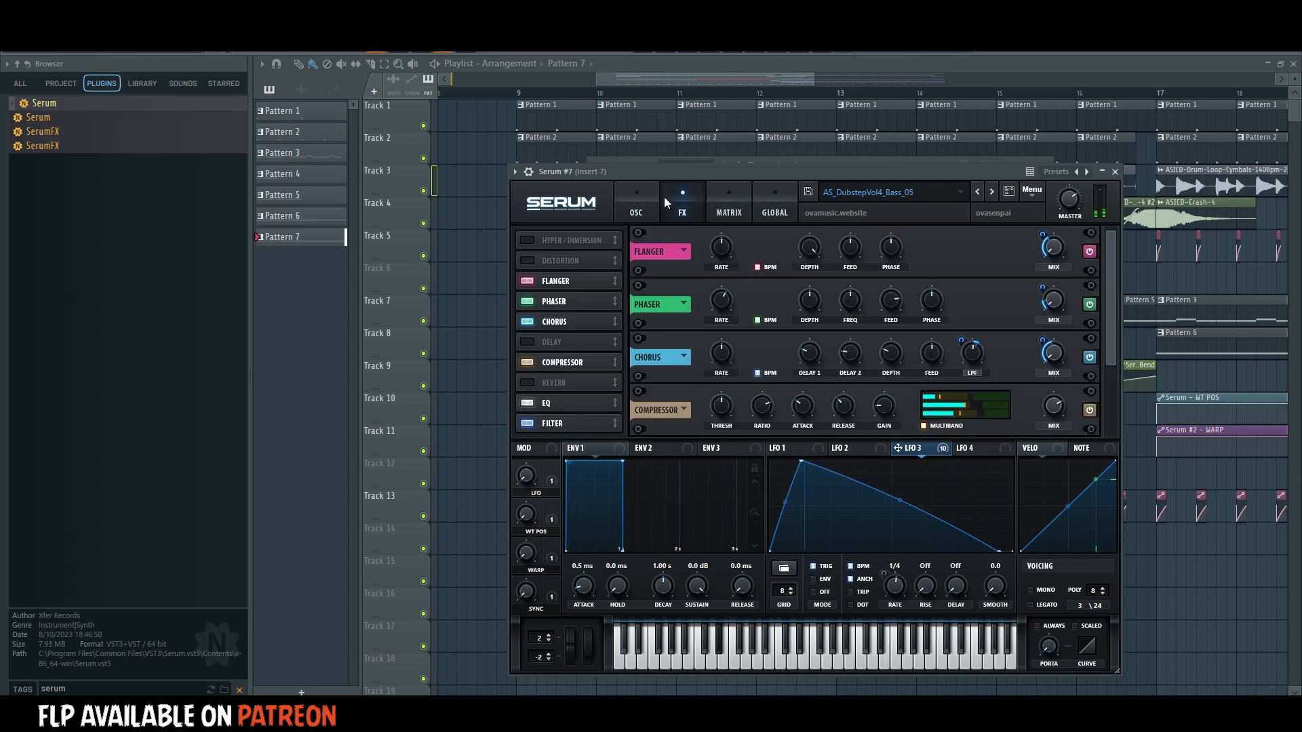
left_click(521, 95)
left_click(688, 50)
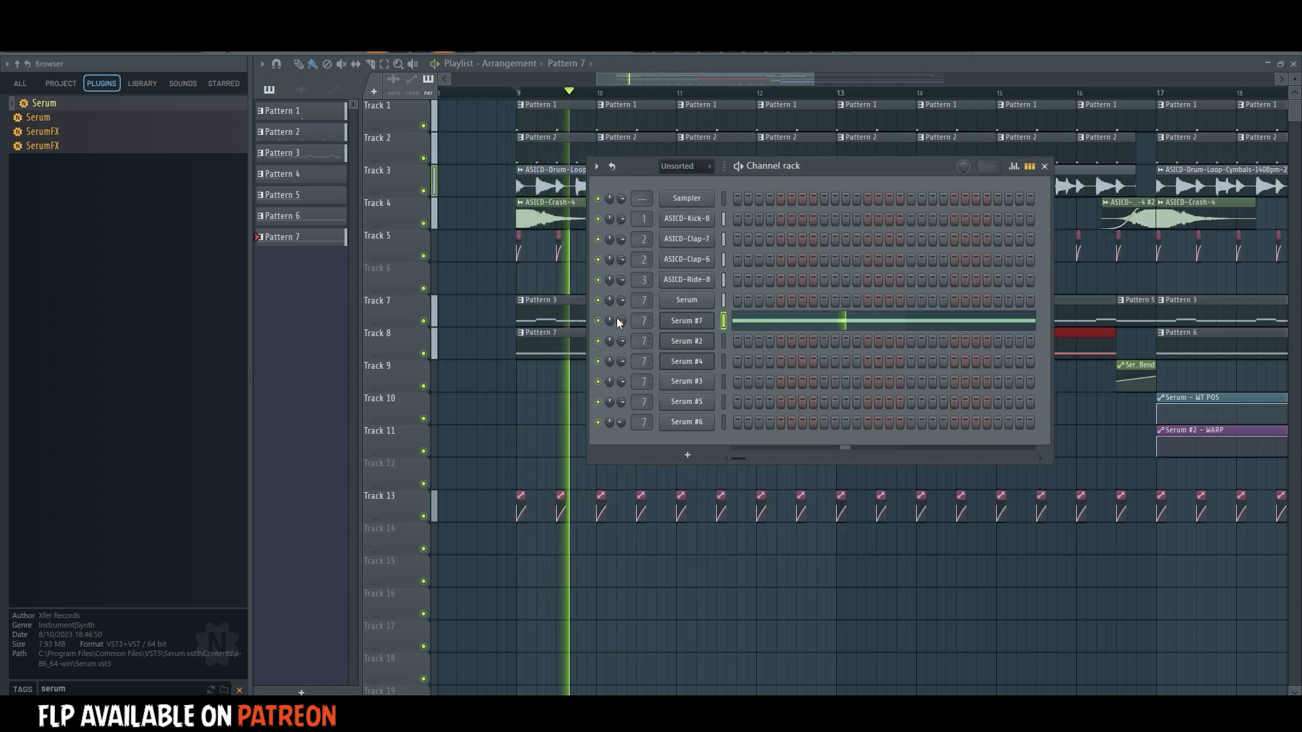
left_click(676, 325)
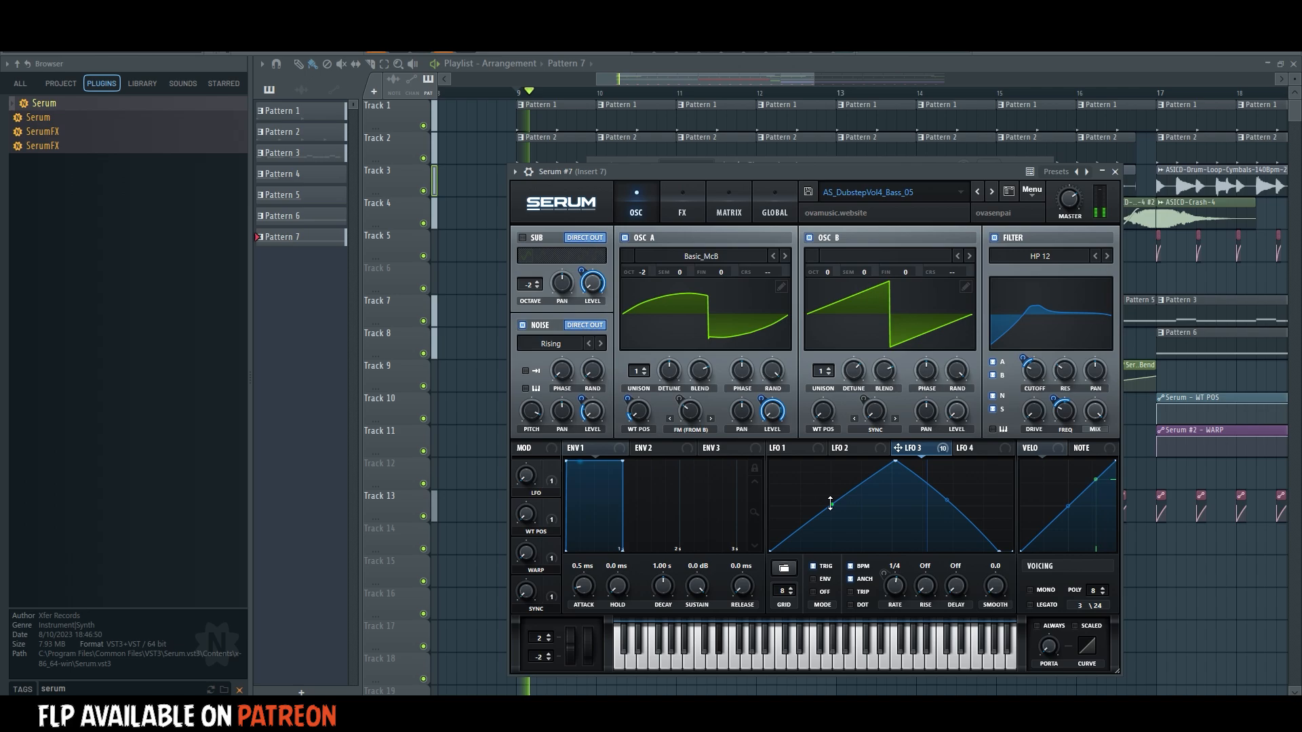
left_click_drag(951, 503, 937, 524)
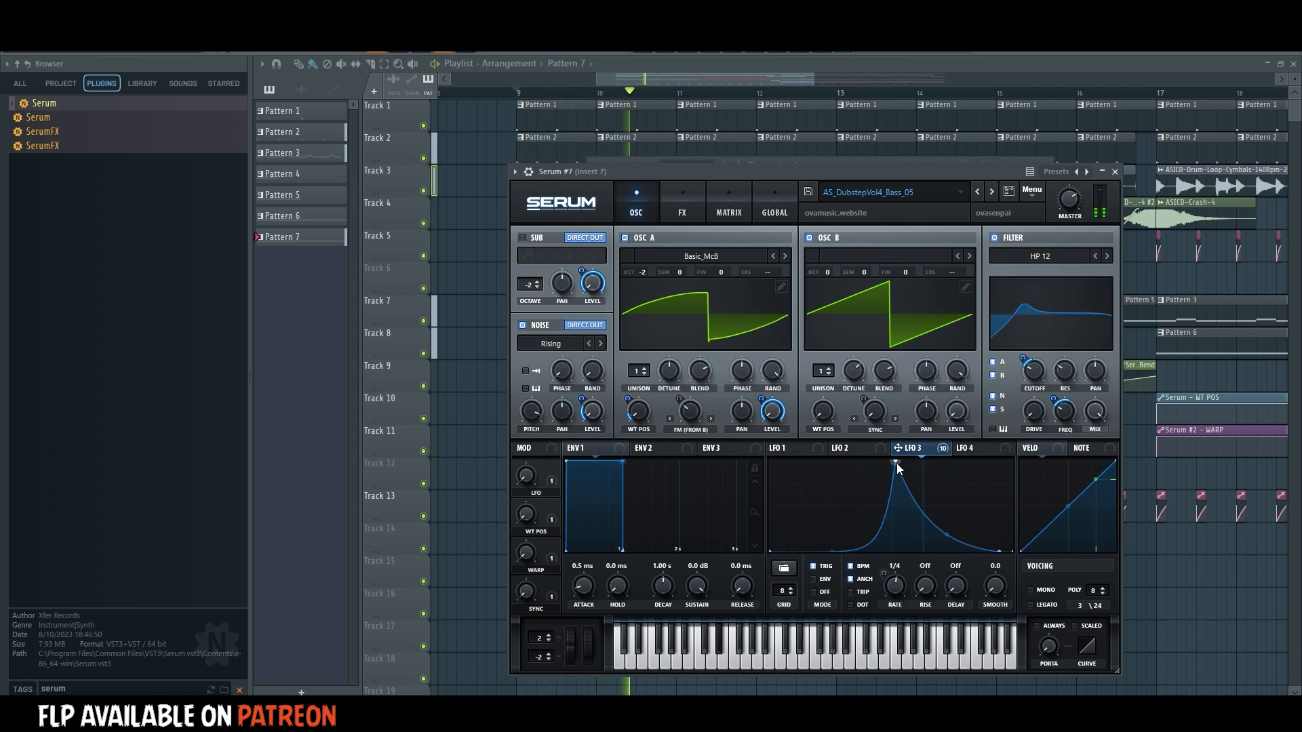
mouse_move(895, 465)
left_mouse_down()
mouse_move(931, 464)
mouse_move(914, 457)
left_mouse_up()
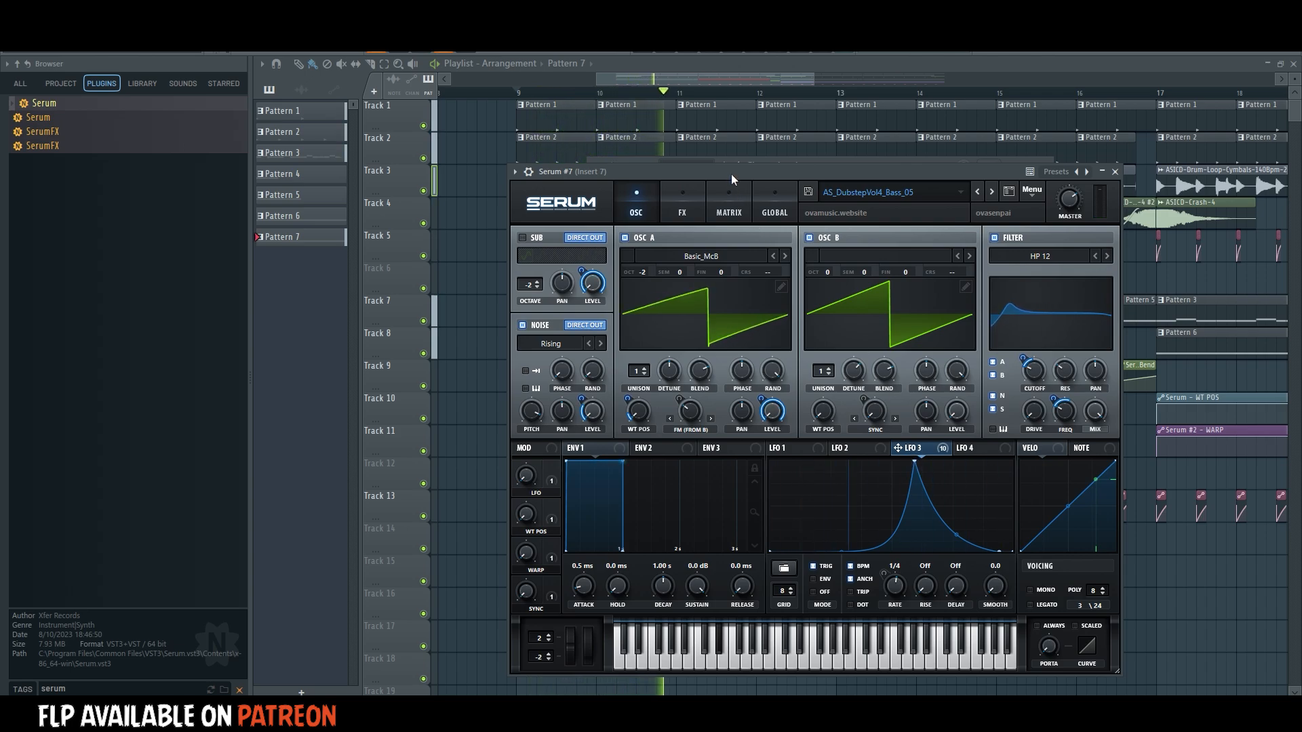
Review Serum #7's effects chain from the flanger down to the filter during playback.
left_click_drag(730, 174, 714, 215)
mouse_move(1052, 239)
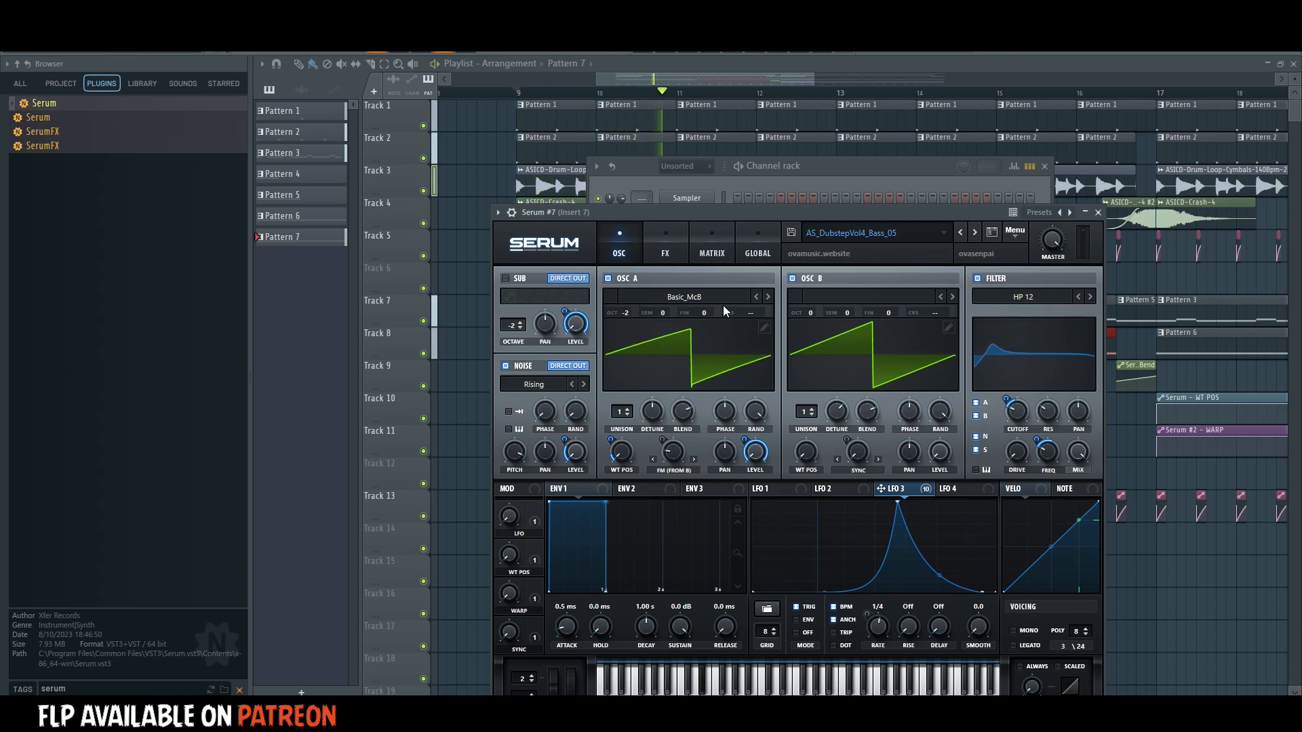
left_click(661, 244)
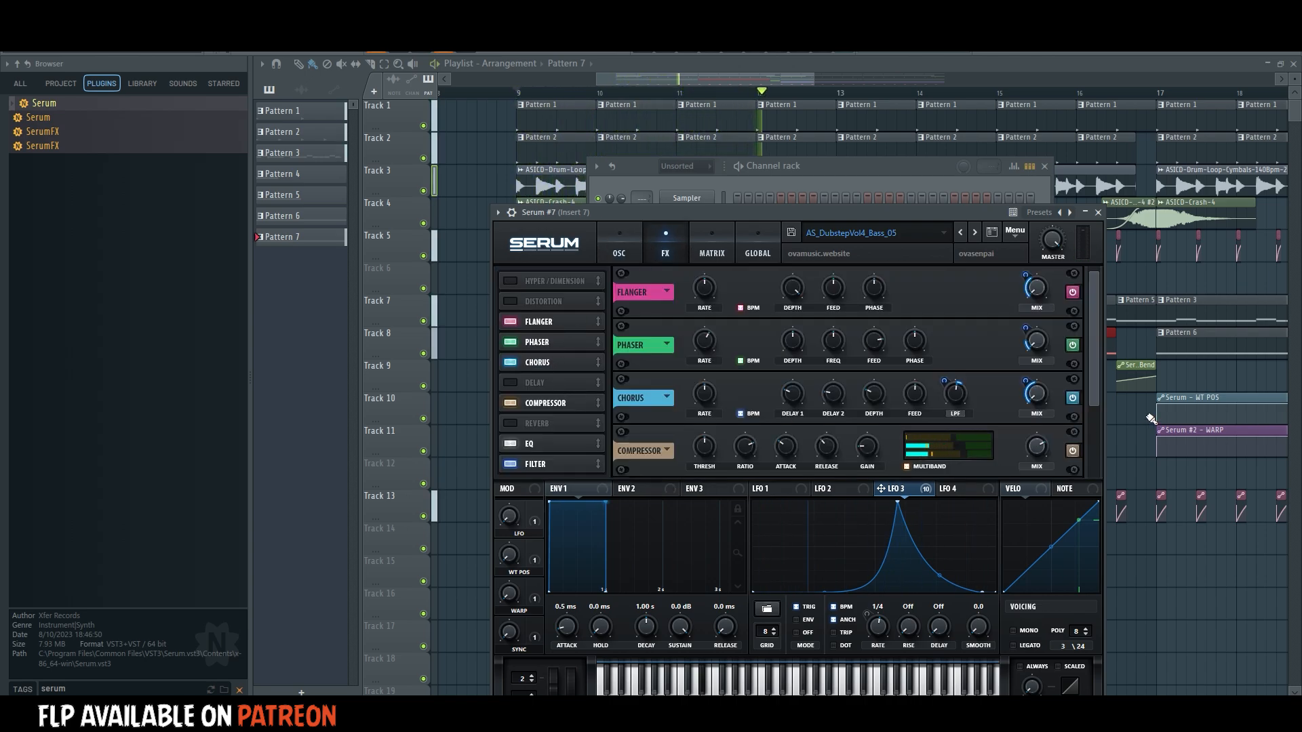
left_click_drag(1092, 389, 1092, 448)
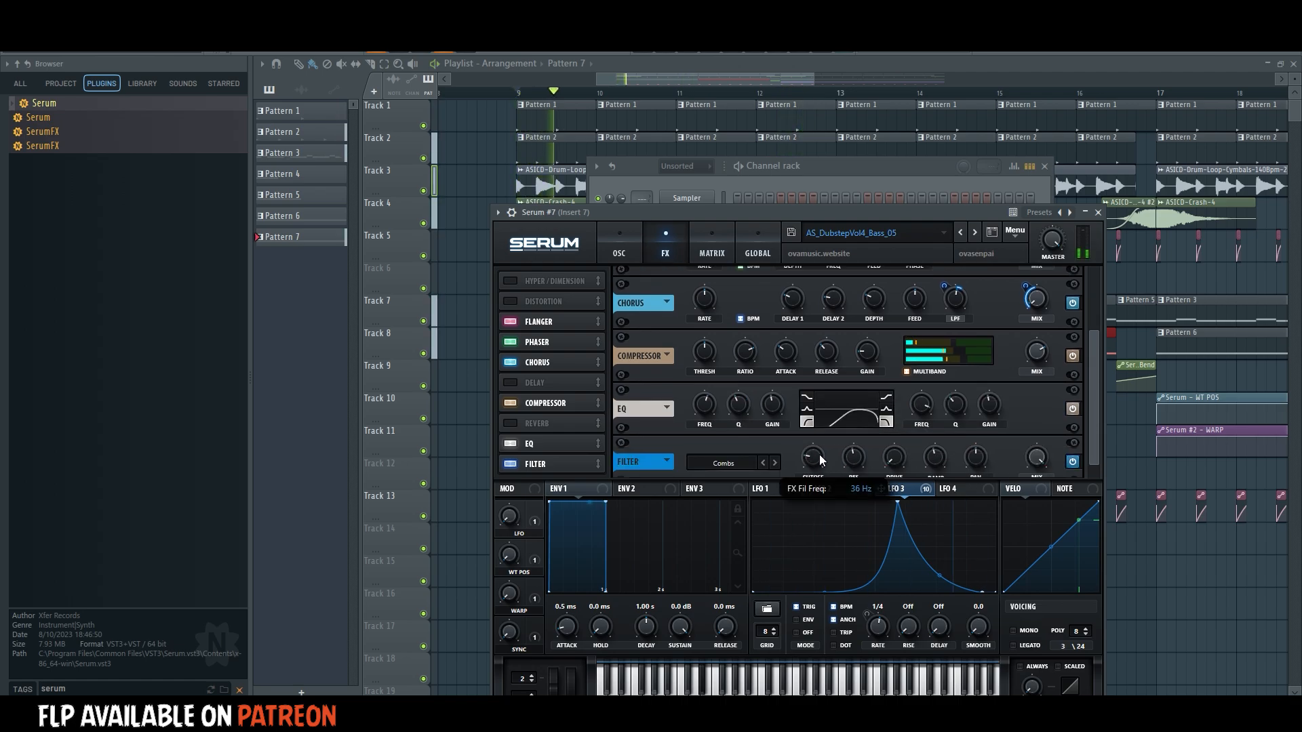
left_click(1157, 605, "ctrl")
Move both Pattern 7 clips from Track 8 to Track 12 and duplicate them starting at bar 17.
left_click_drag(1012, 377, 781, 347)
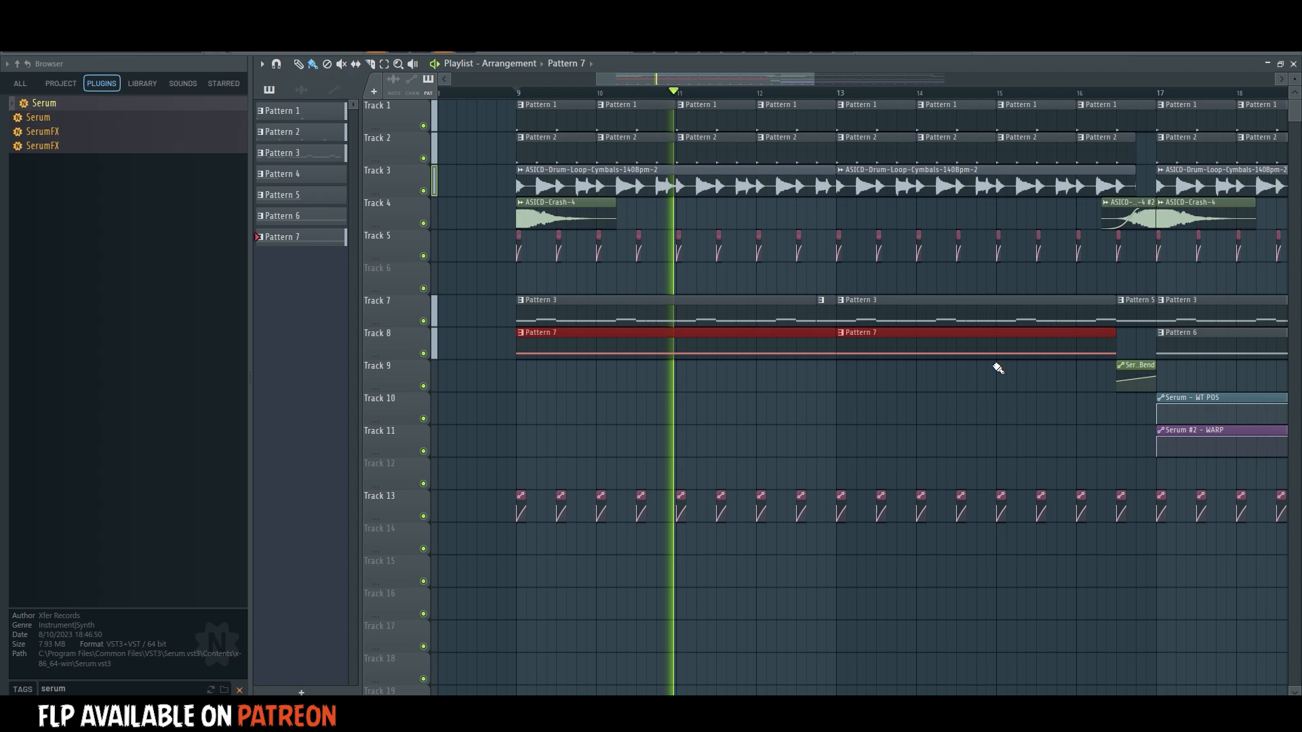
key("F6")
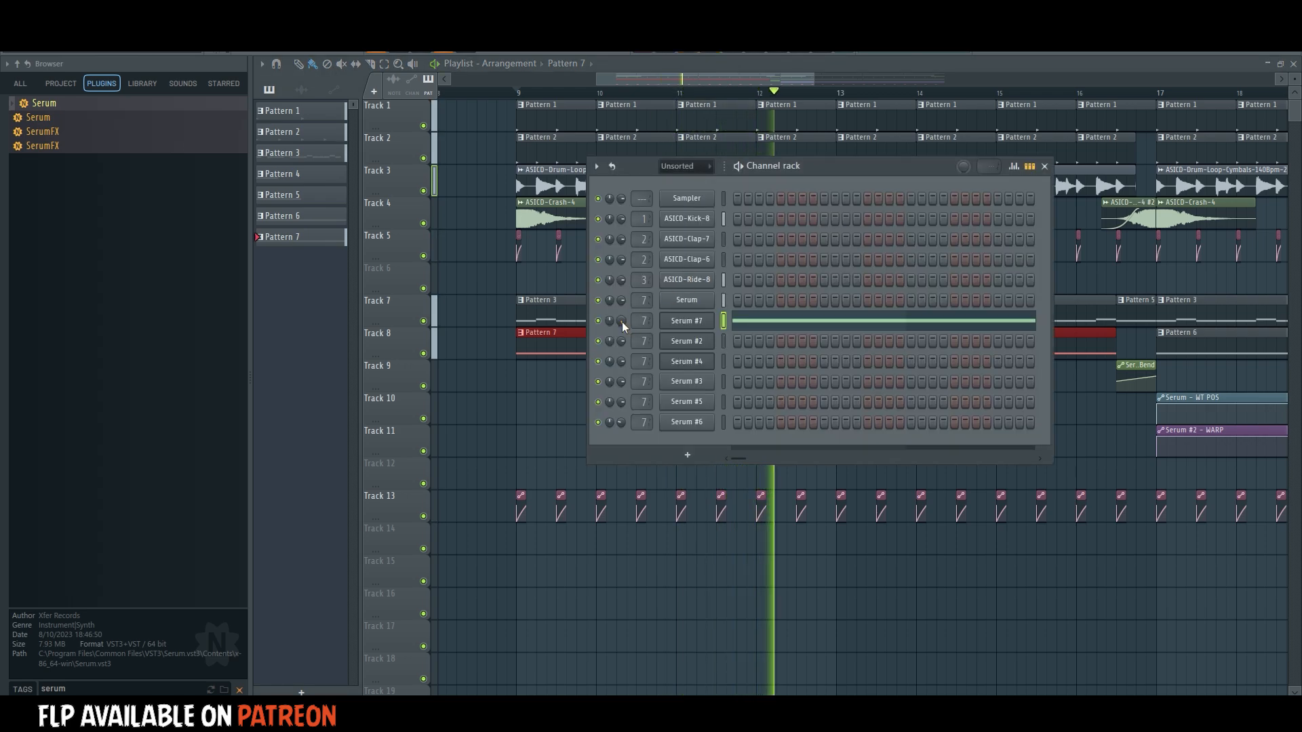
left_click(1078, 452, "ctrl")
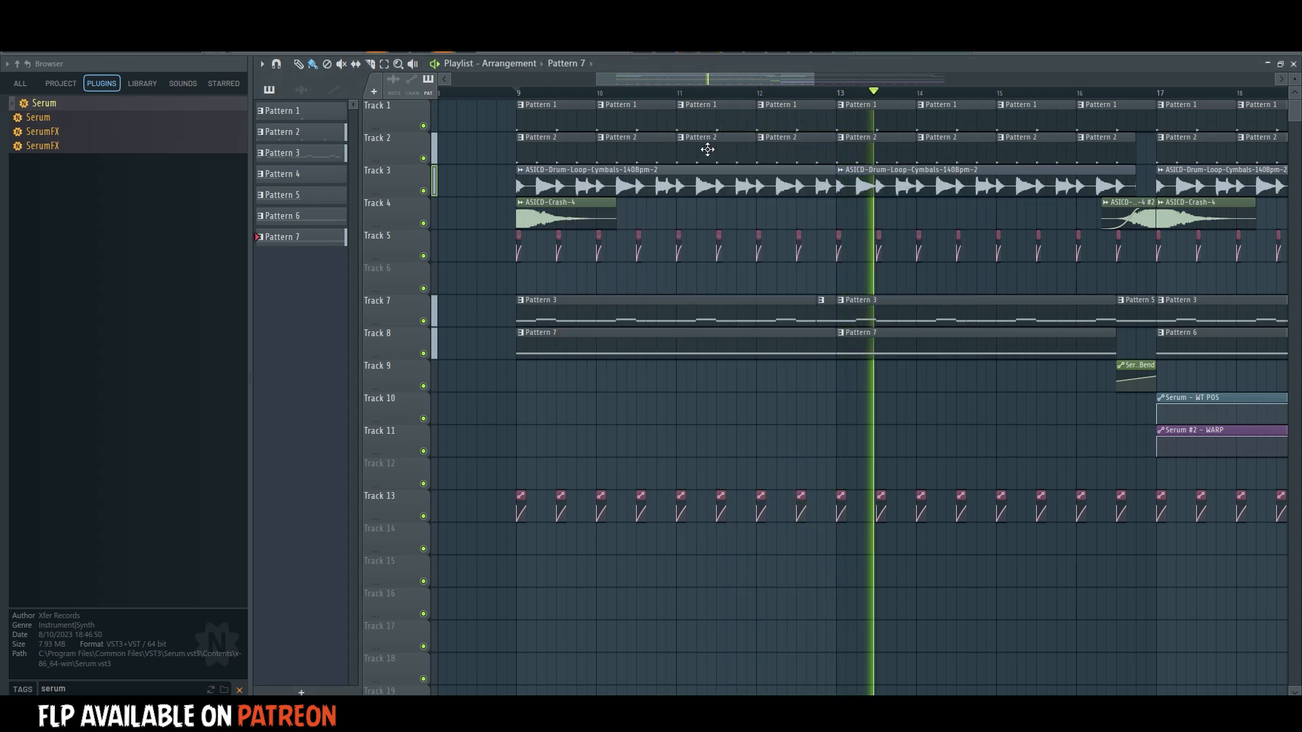
scroll(721, 93, "down", 3)
left_click_drag(909, 348, 691, 465)
key("ctrl+b")
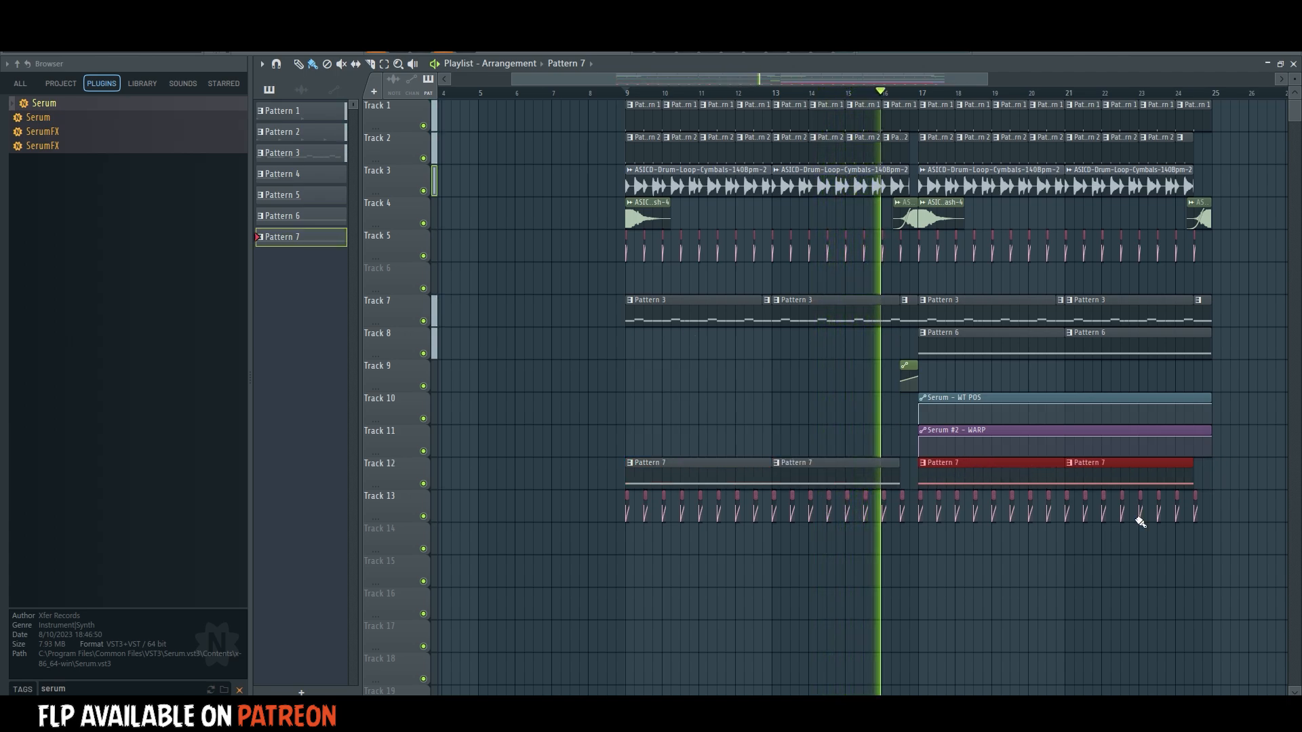
left_click(1229, 501, "ctrl")
left_click(1230, 475)
right_click(1260, 477)
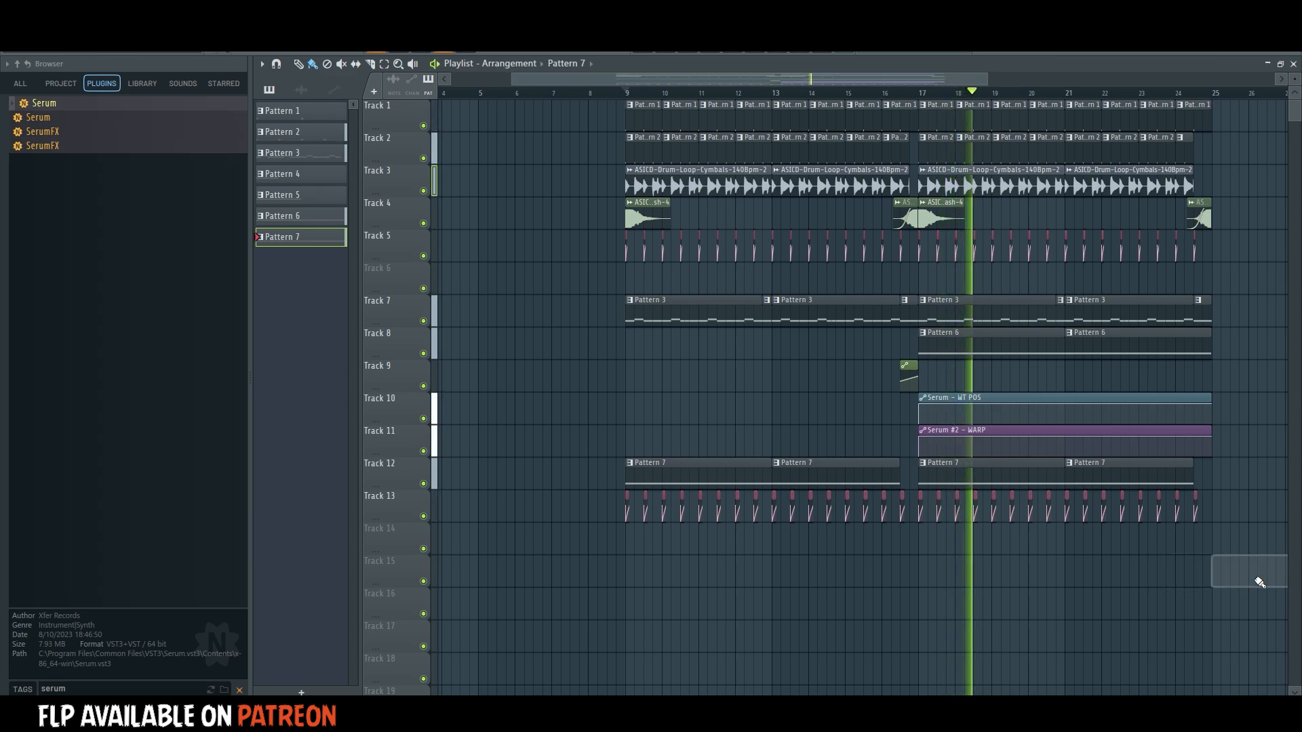
Clear the browser's plugin search and audition the first three impact samples in the IMPERIAL Fx folder.
scroll(894, 87, "down", 3)
left_click_drag(894, 79, 930, 79)
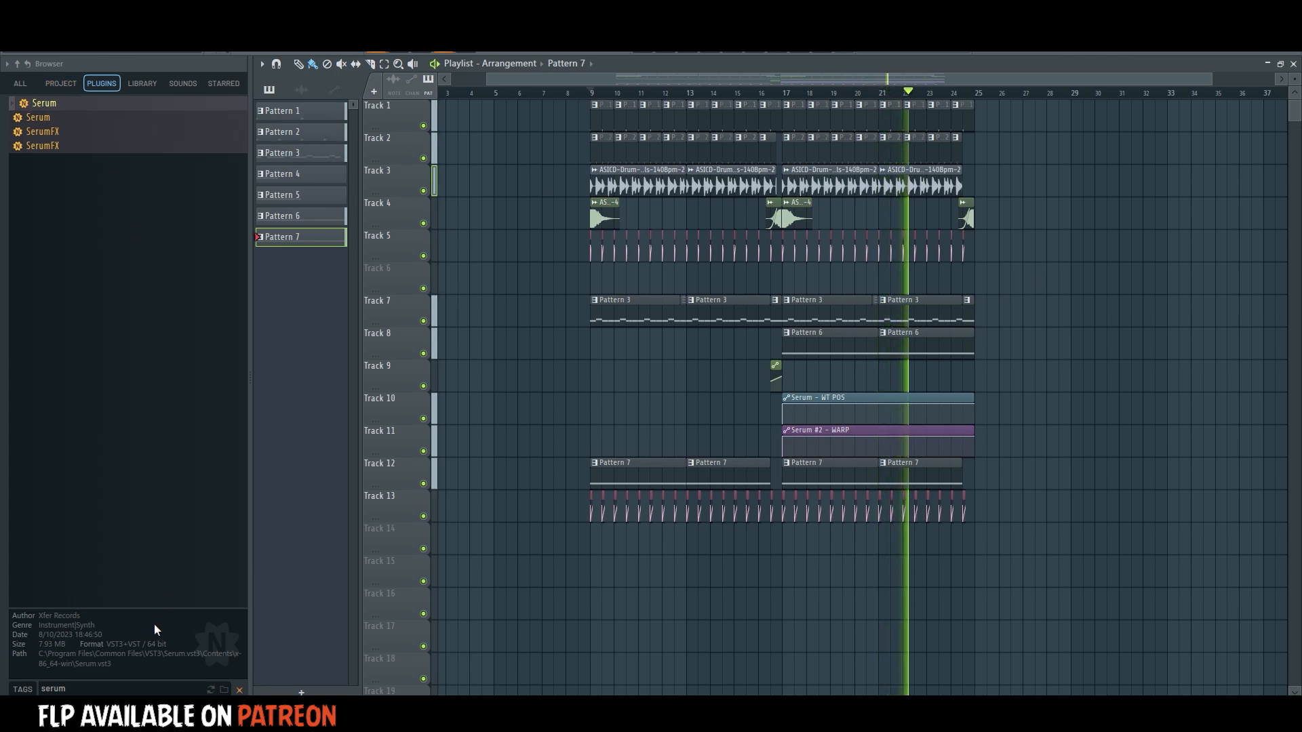
left_click(238, 689)
left_click(21, 83)
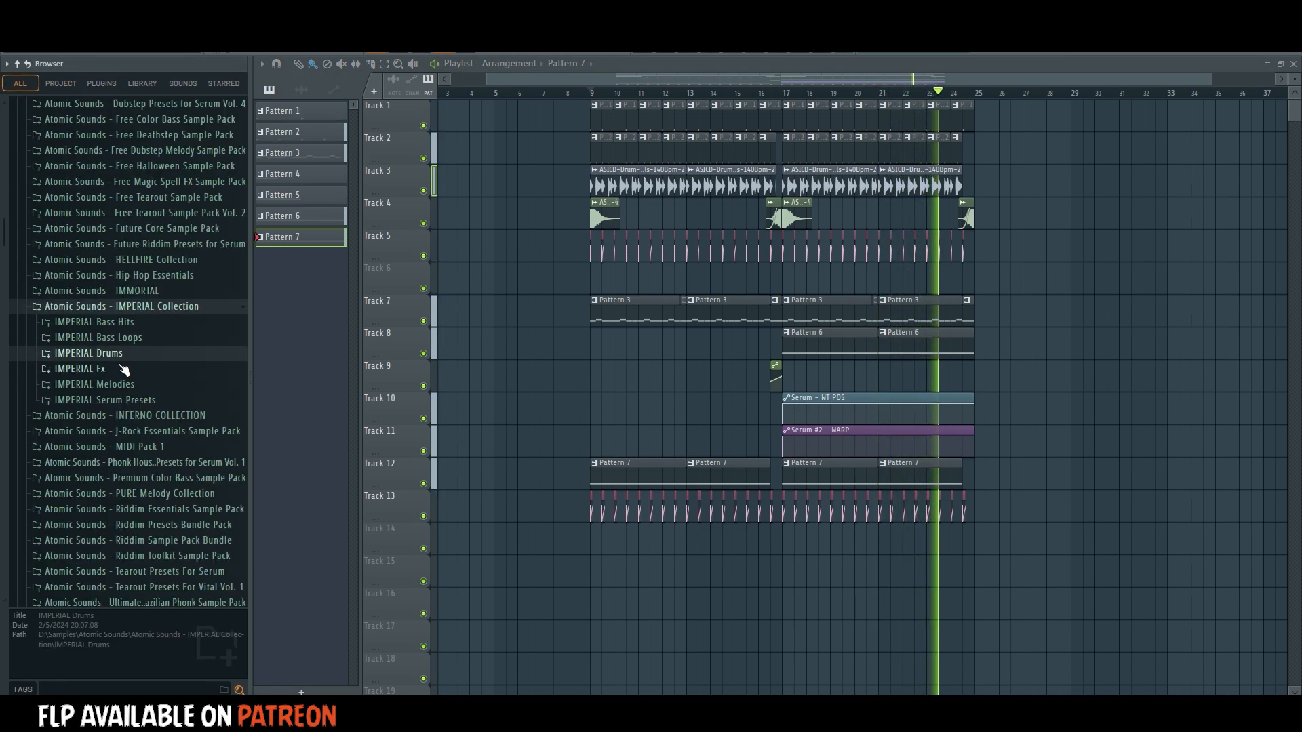
left_click(163, 371)
key("space")
left_click(149, 335)
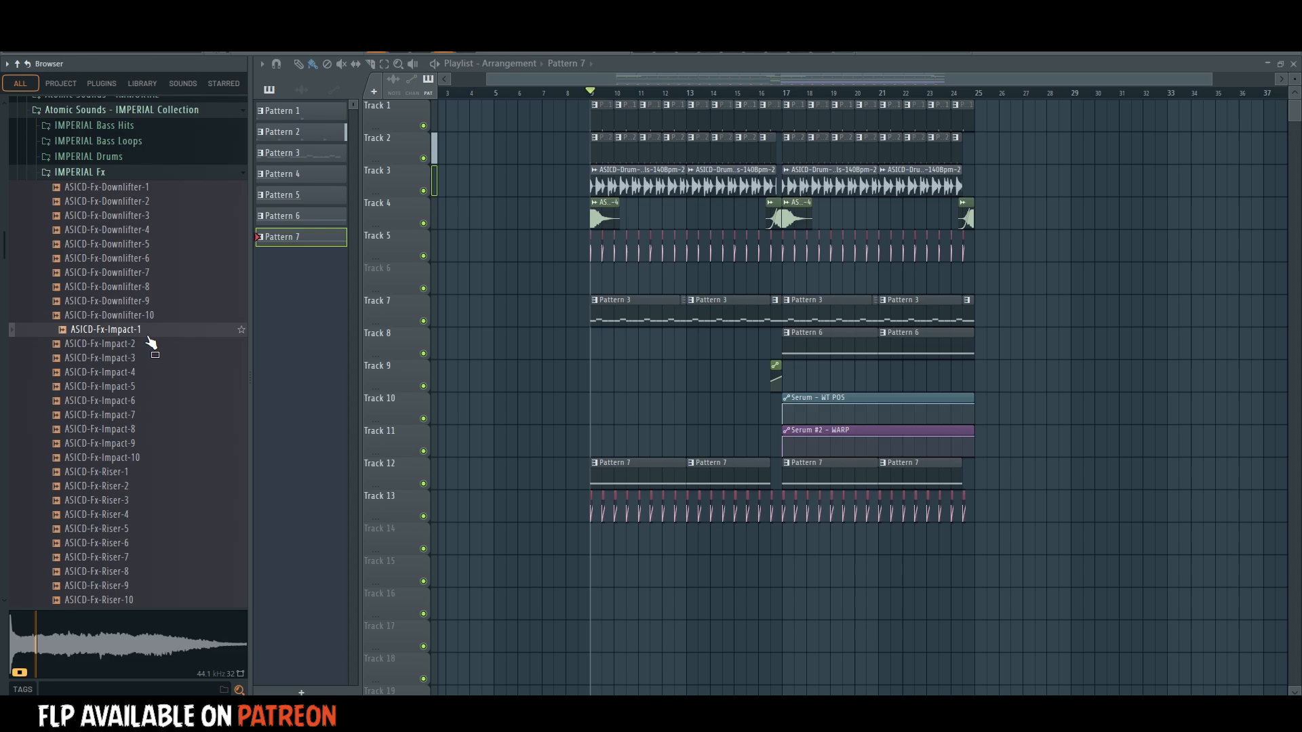
left_click(143, 346)
left_click(139, 359)
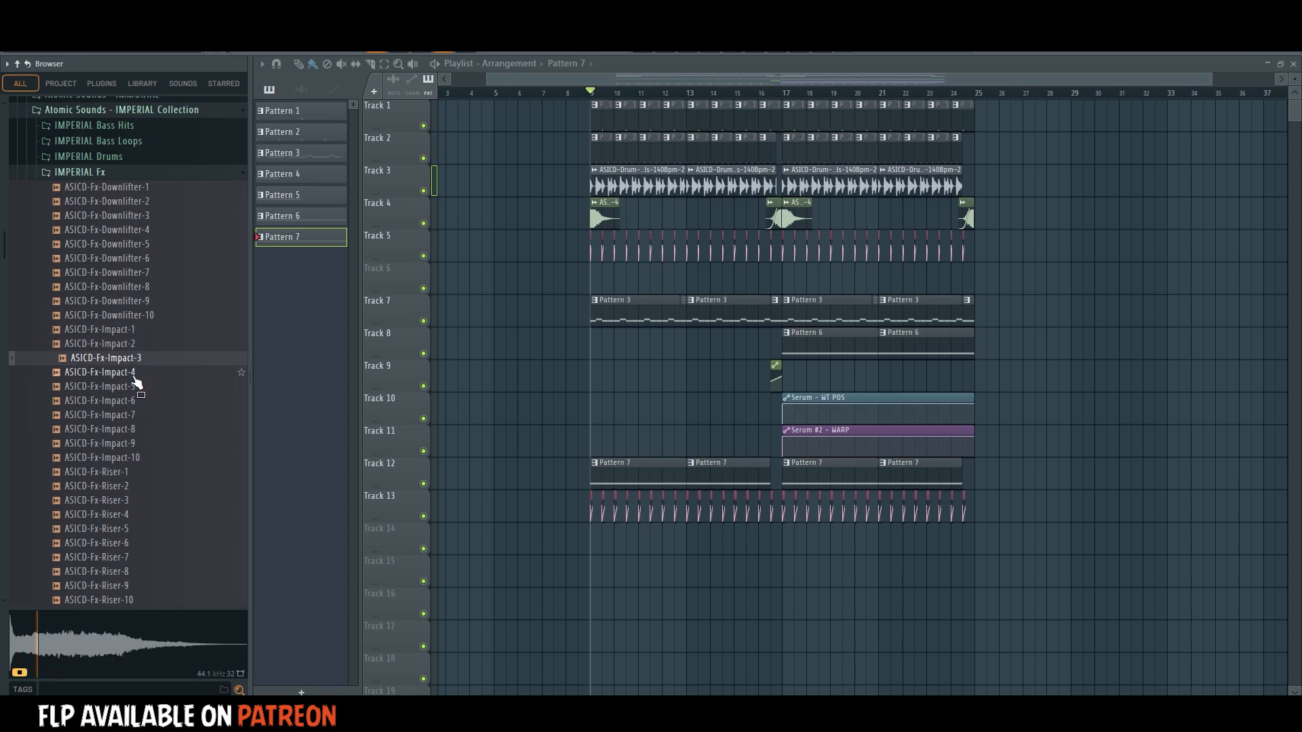
Place ASICD-Fx-Impact-3 on Track 14 at bar 25 and route it to a free mixer track.
left_click_drag(135, 383, 1001, 542)
key("space")
double_click(1008, 543)
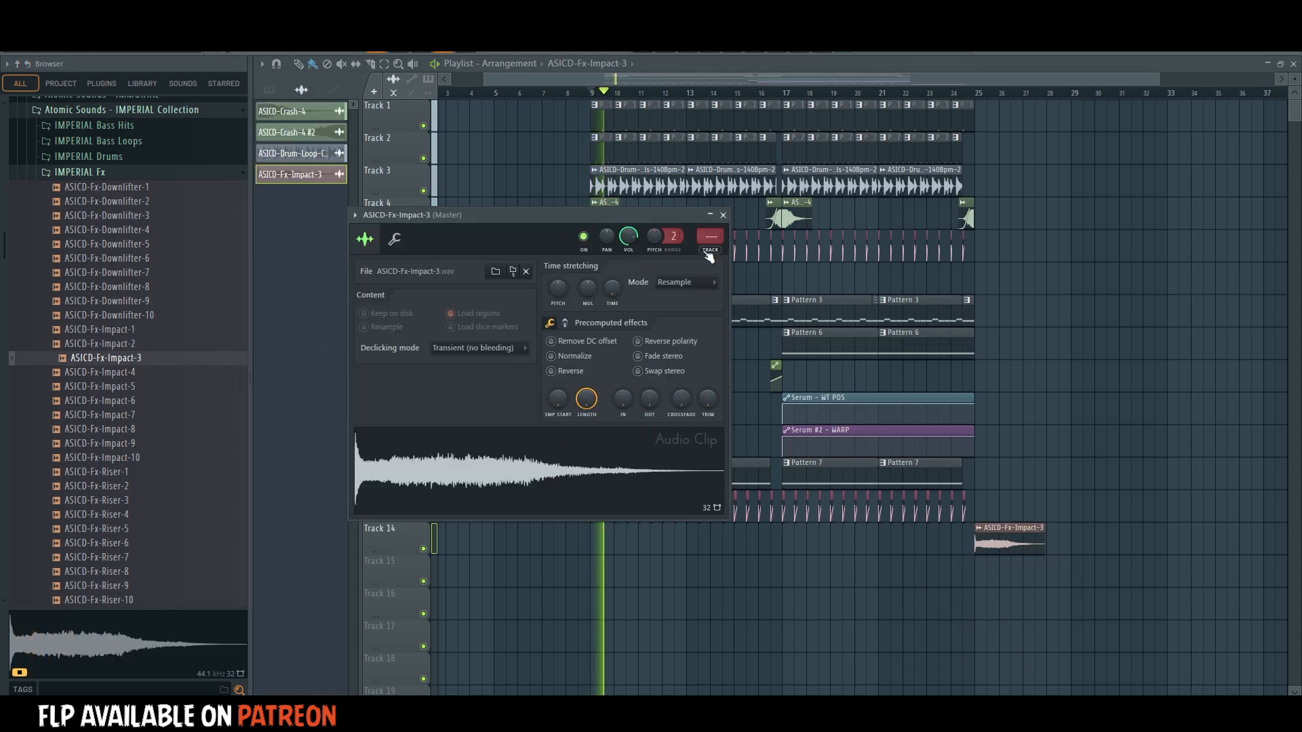
left_click(708, 250)
right_click(1075, 486)
Trim and fade out the end of the impact clip, and delete the first Pattern 7 clip at bar 9 on Track 12.
left_click_drag(1044, 544, 1003, 538)
key("space")
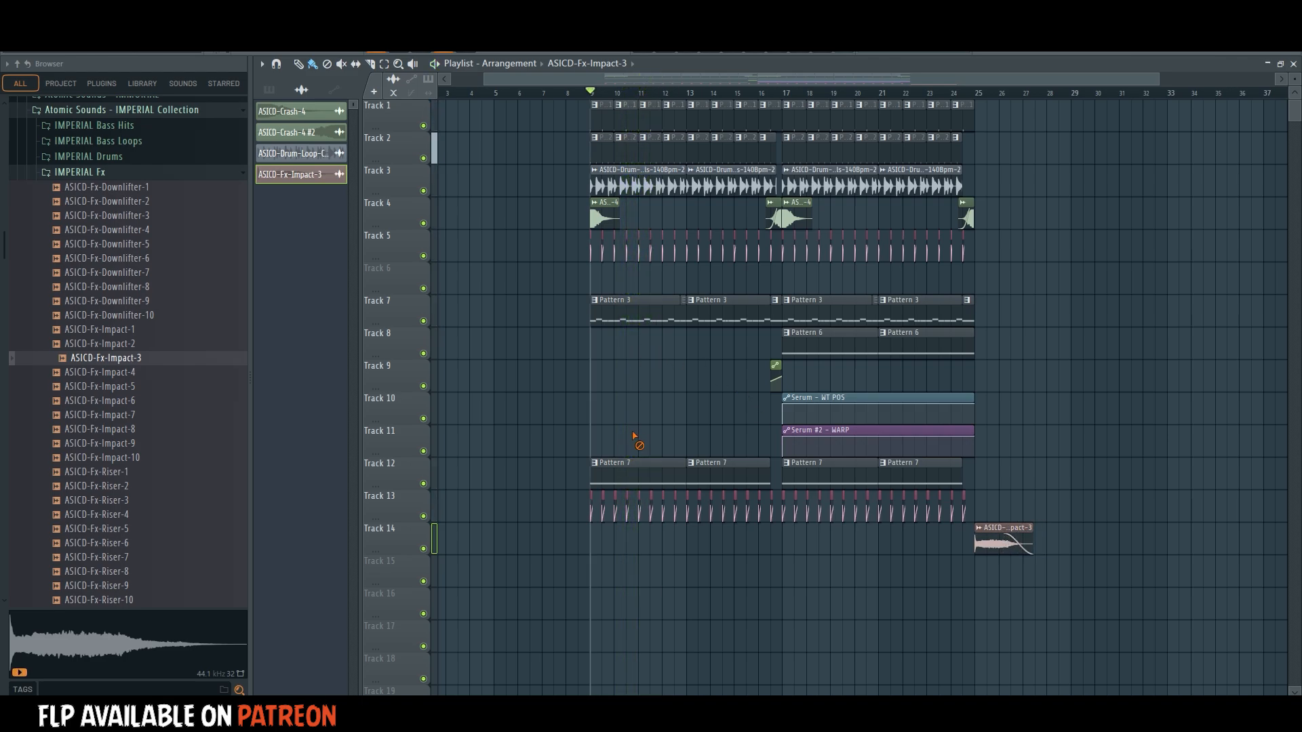
right_click(638, 465)
key("space")
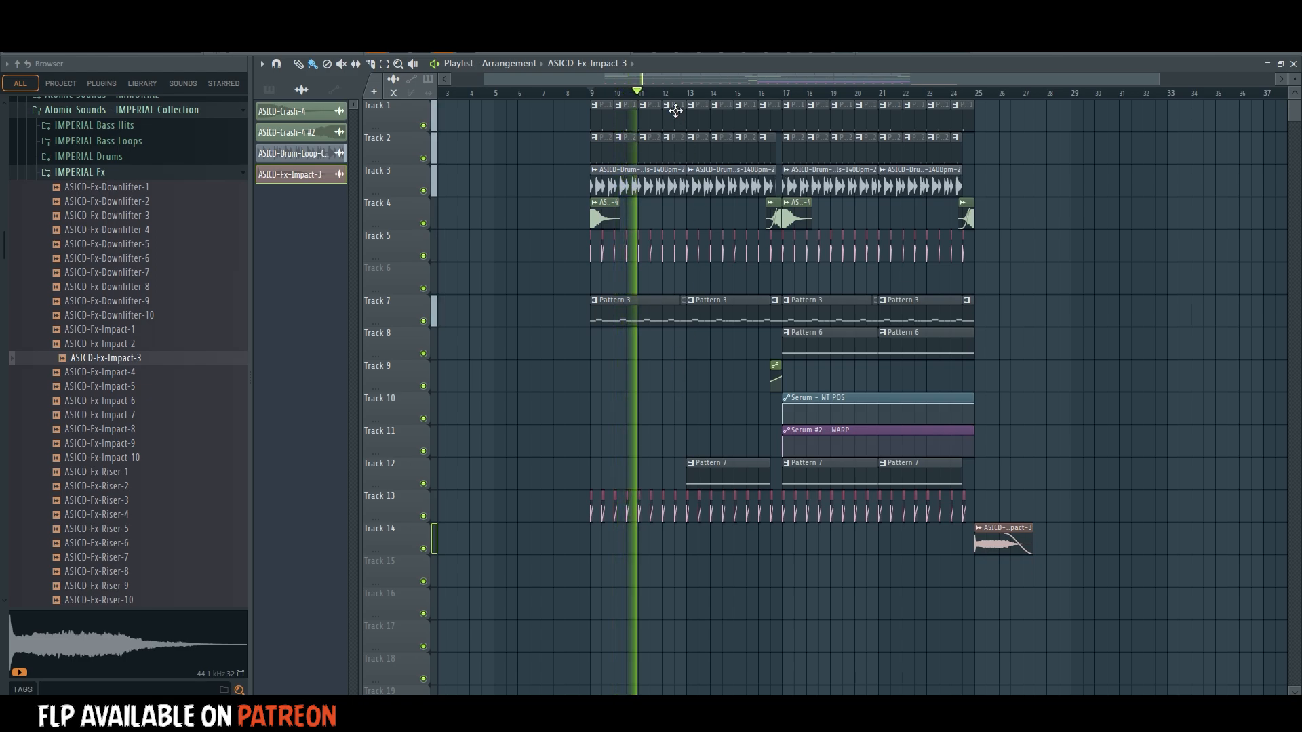
Browse the IMPERIAL Fx samples and the IMPERIAL Drums subfolders while the arrangement plays.
scroll(663, 99, "up", 3)
left_click(132, 173)
left_click(133, 172)
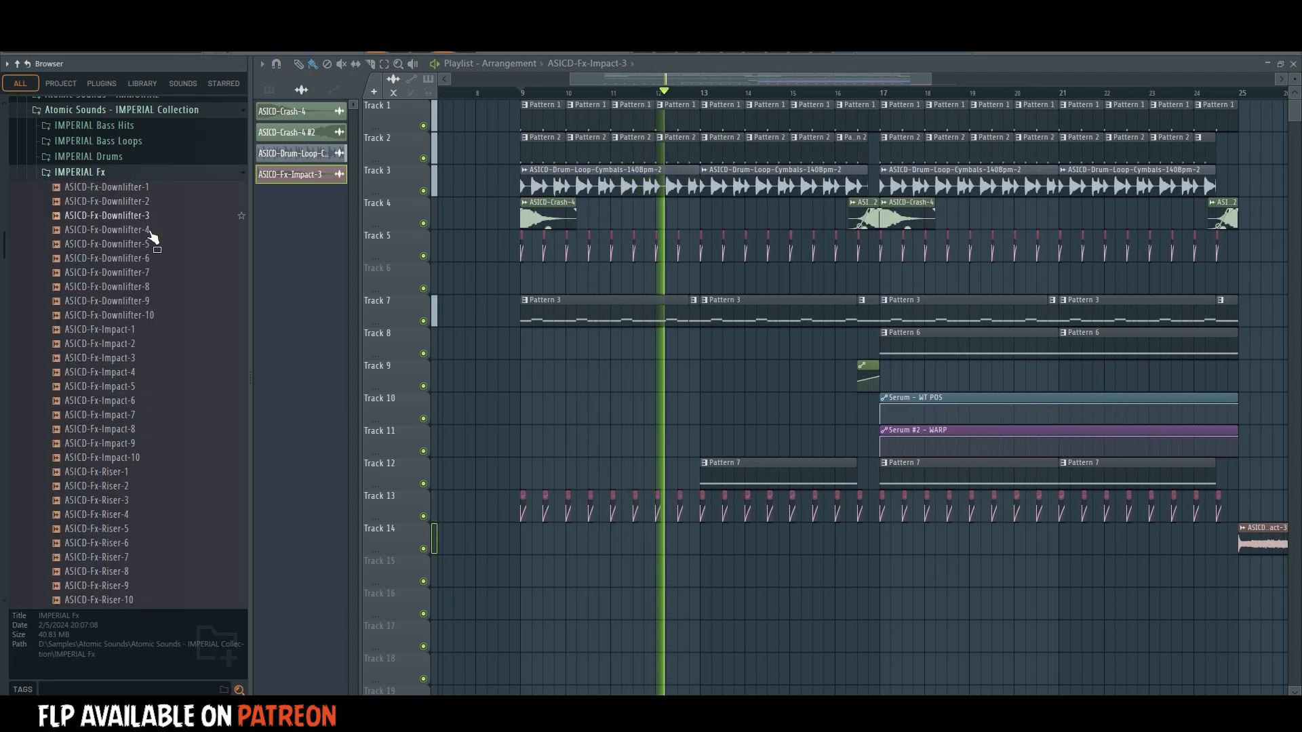
scroll(153, 288, "down", 3)
scroll(154, 288, "up", 8)
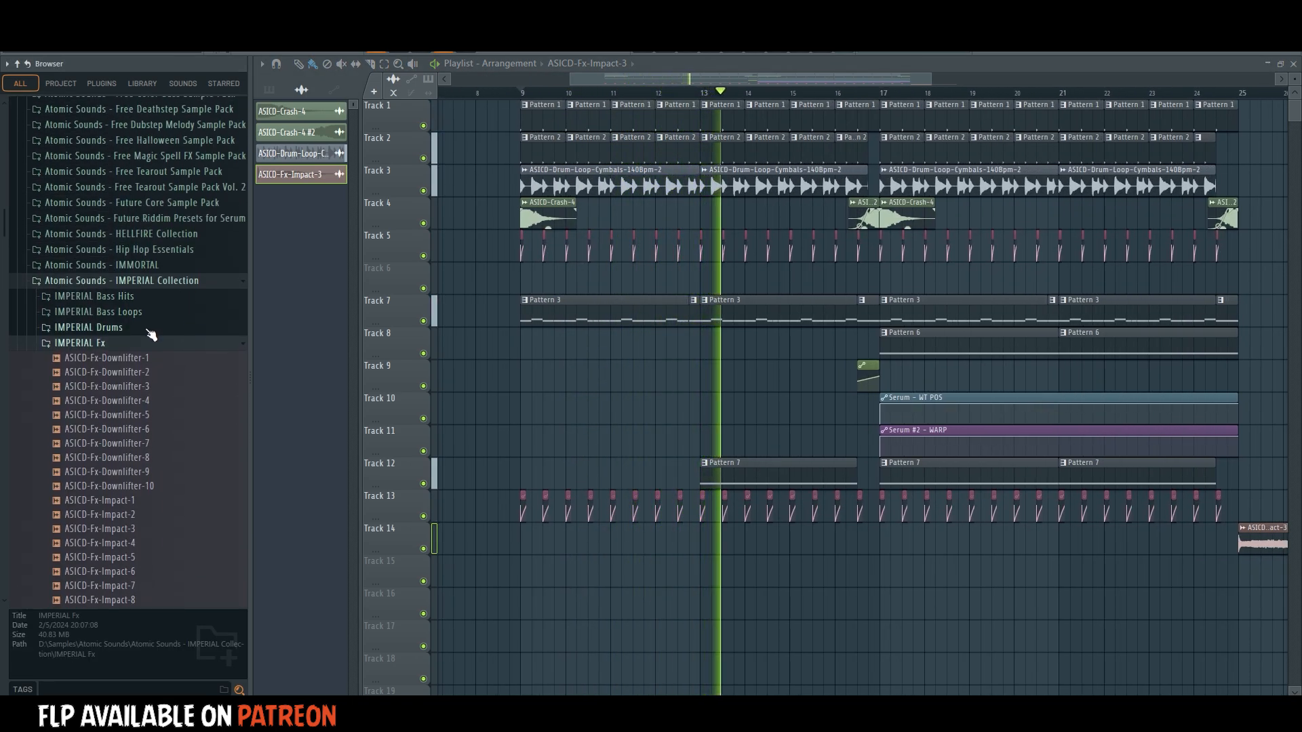
left_click(141, 344)
left_click(139, 328)
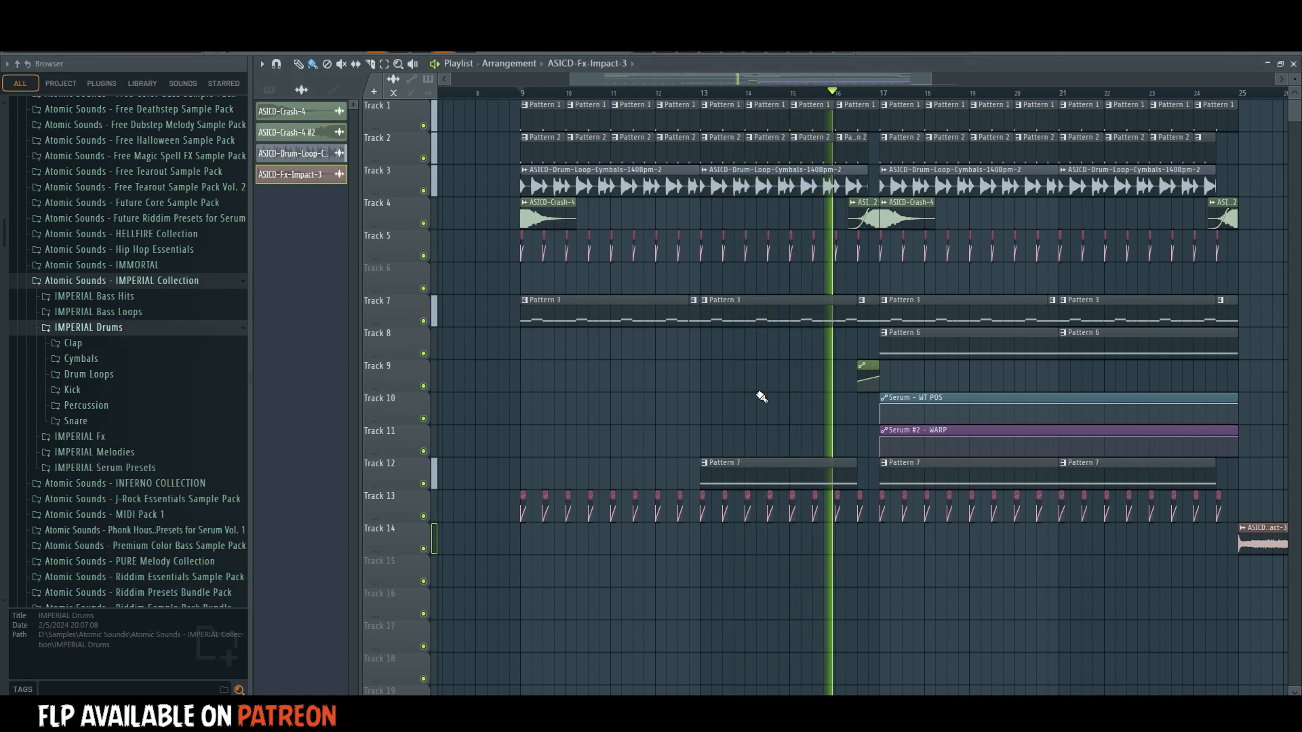
Listen through the second half to the impact at bar 25, return playback to bar 9, and stop.
scroll(875, 95, "down", 3)
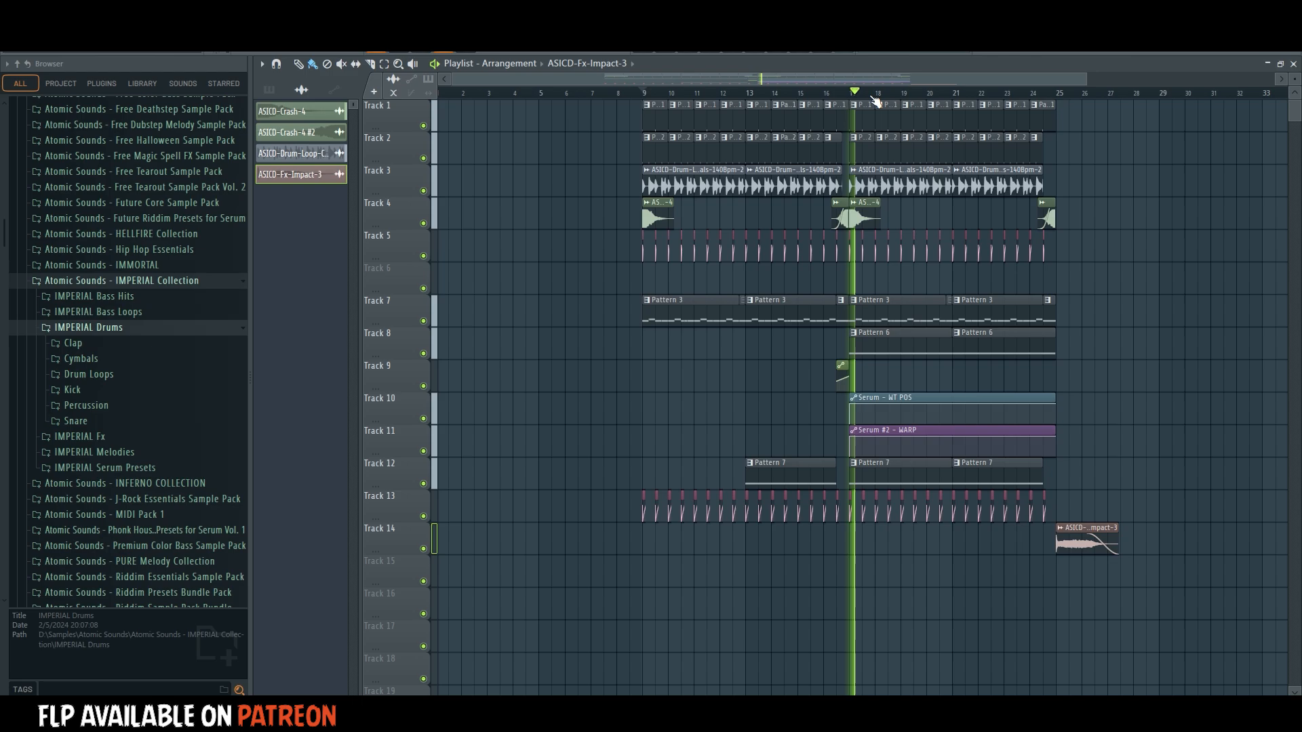
left_click_drag(887, 83, 934, 72)
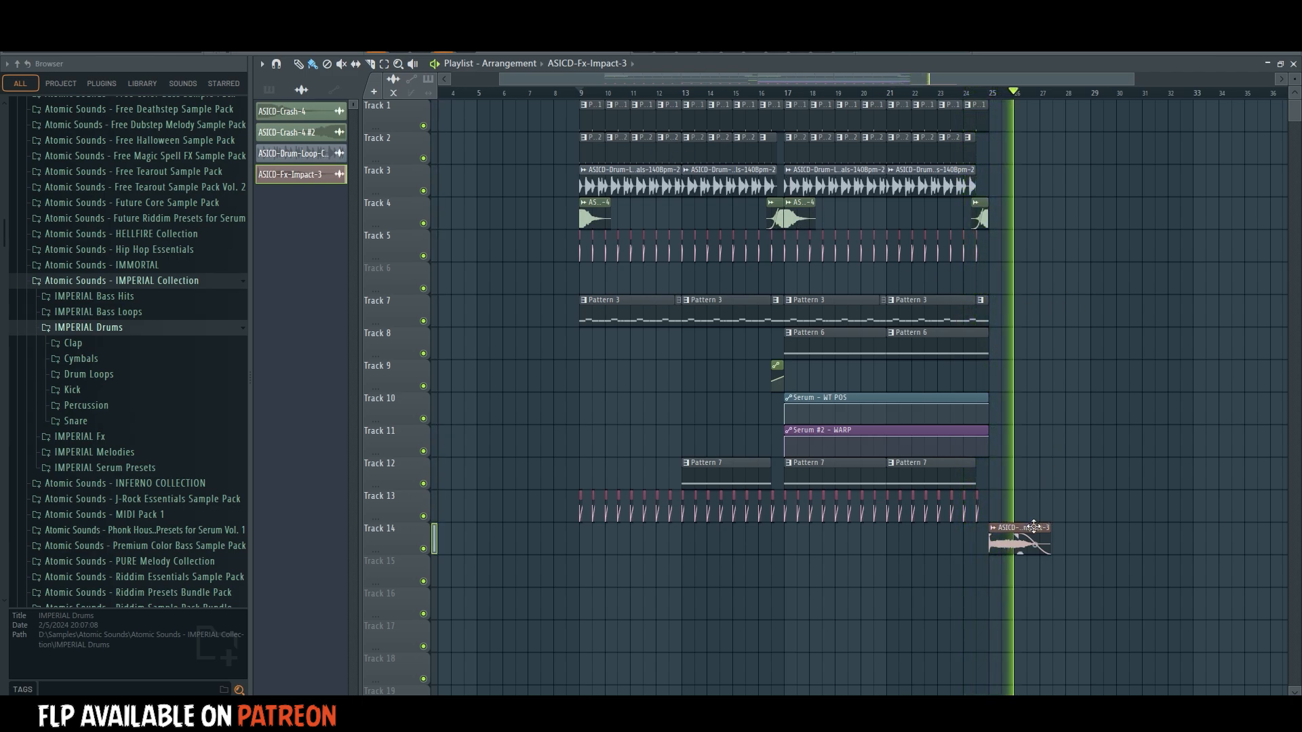
double_click(1012, 535)
left_click(581, 92)
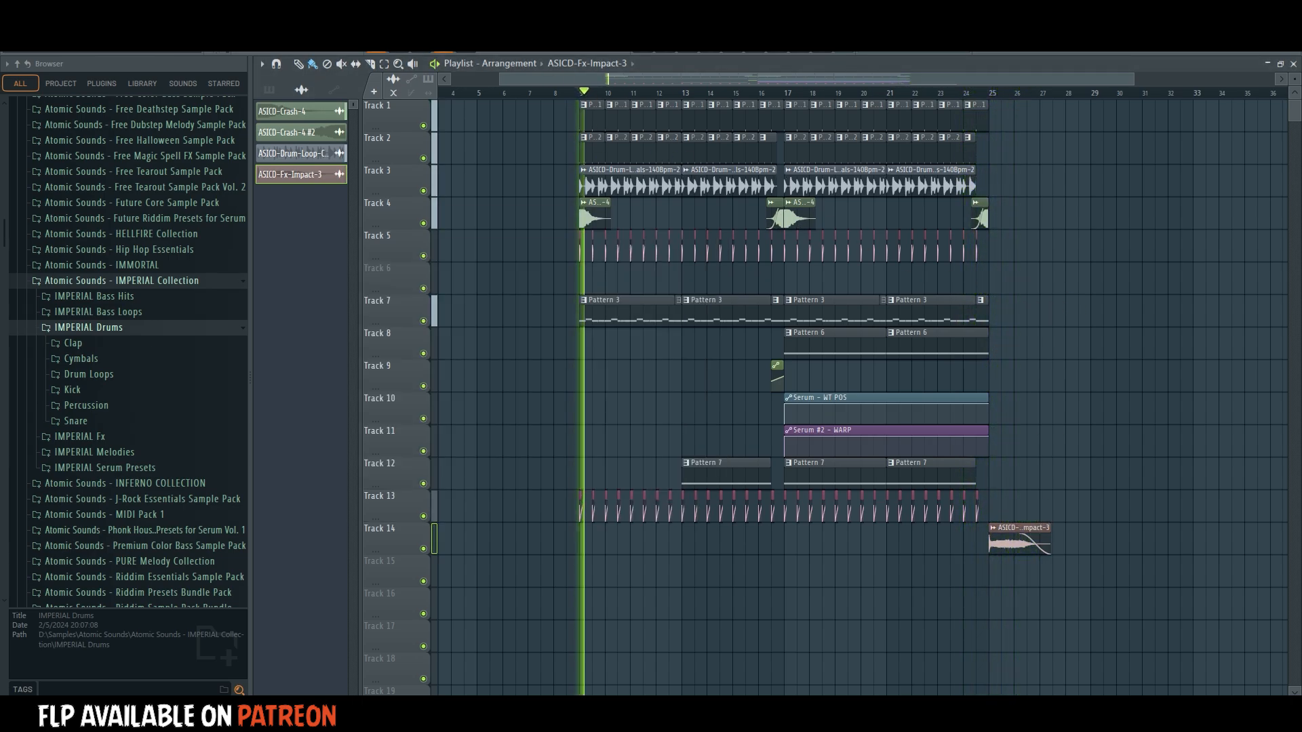
key("space")
Open the mixer, find Insight 2 in the plugin database, and load it on the Master track in the last slot, after StandardCLIP.
left_click(15, 21)
left_click(22, 72)
key("F9")
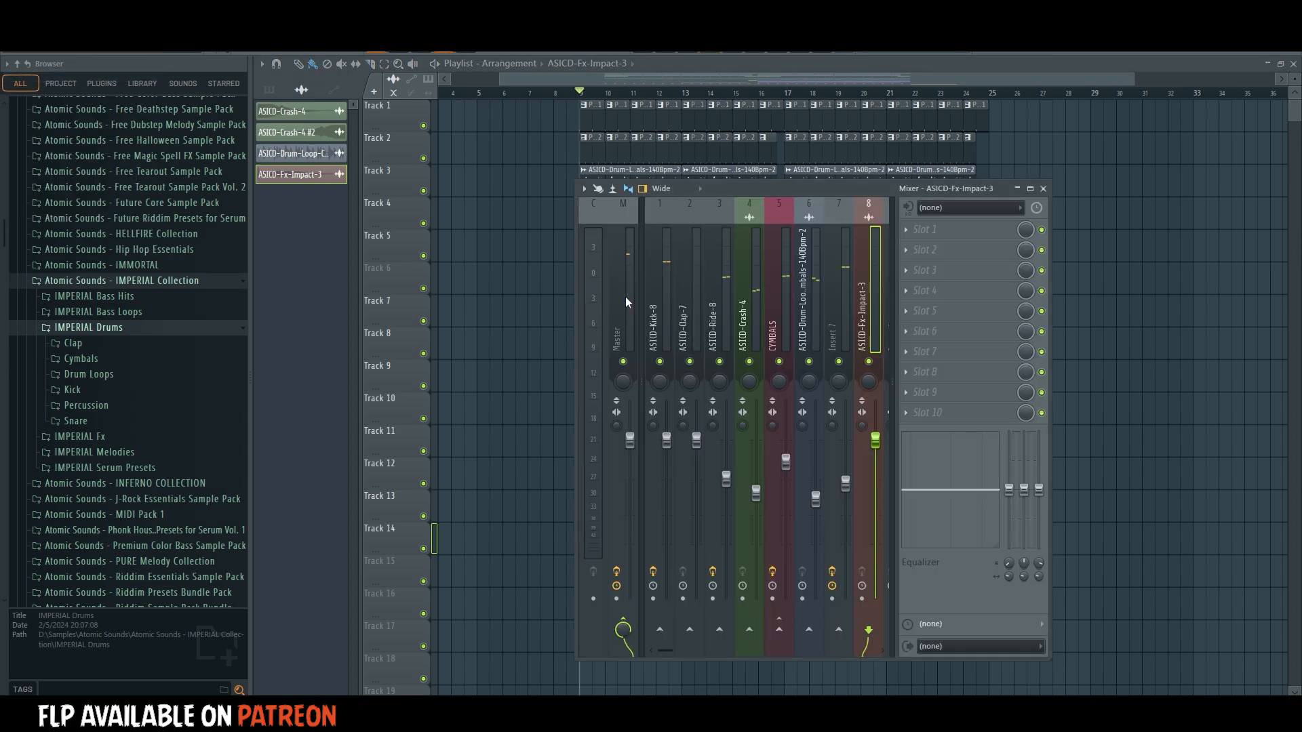
left_click(931, 266)
left_click(924, 225)
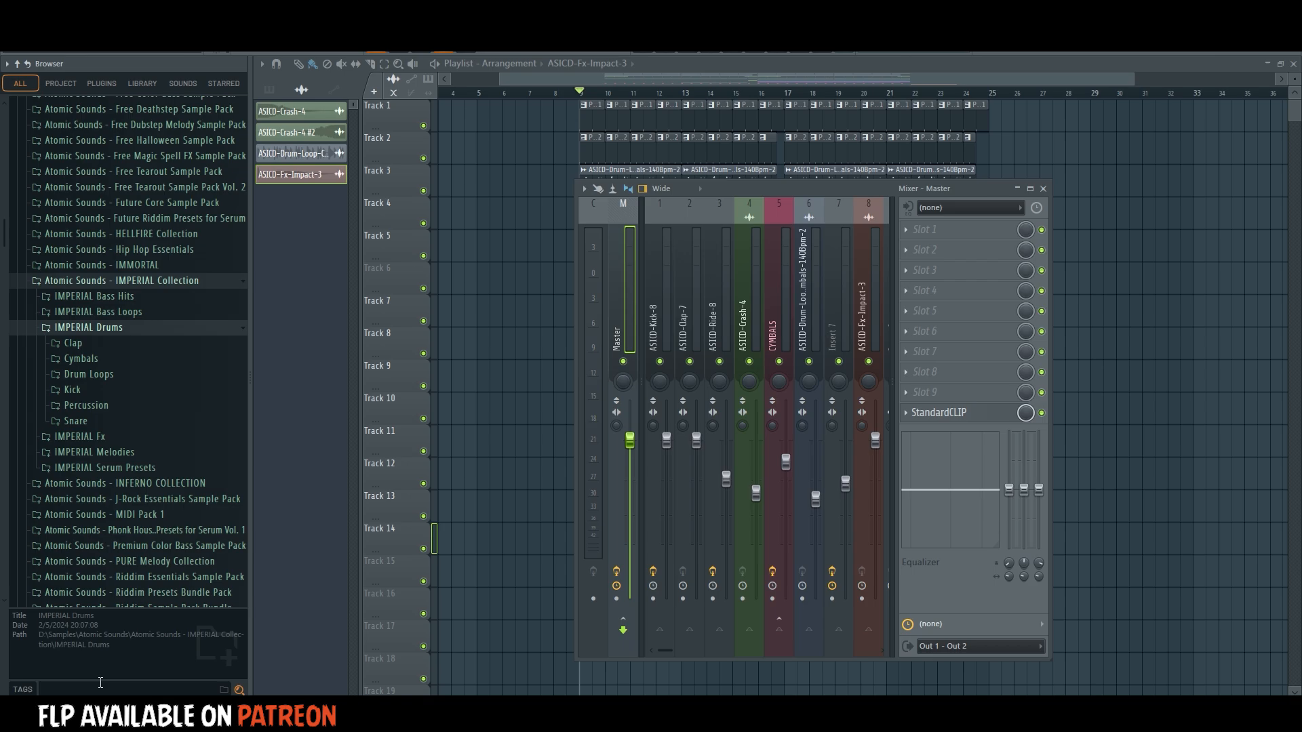
key("Return")
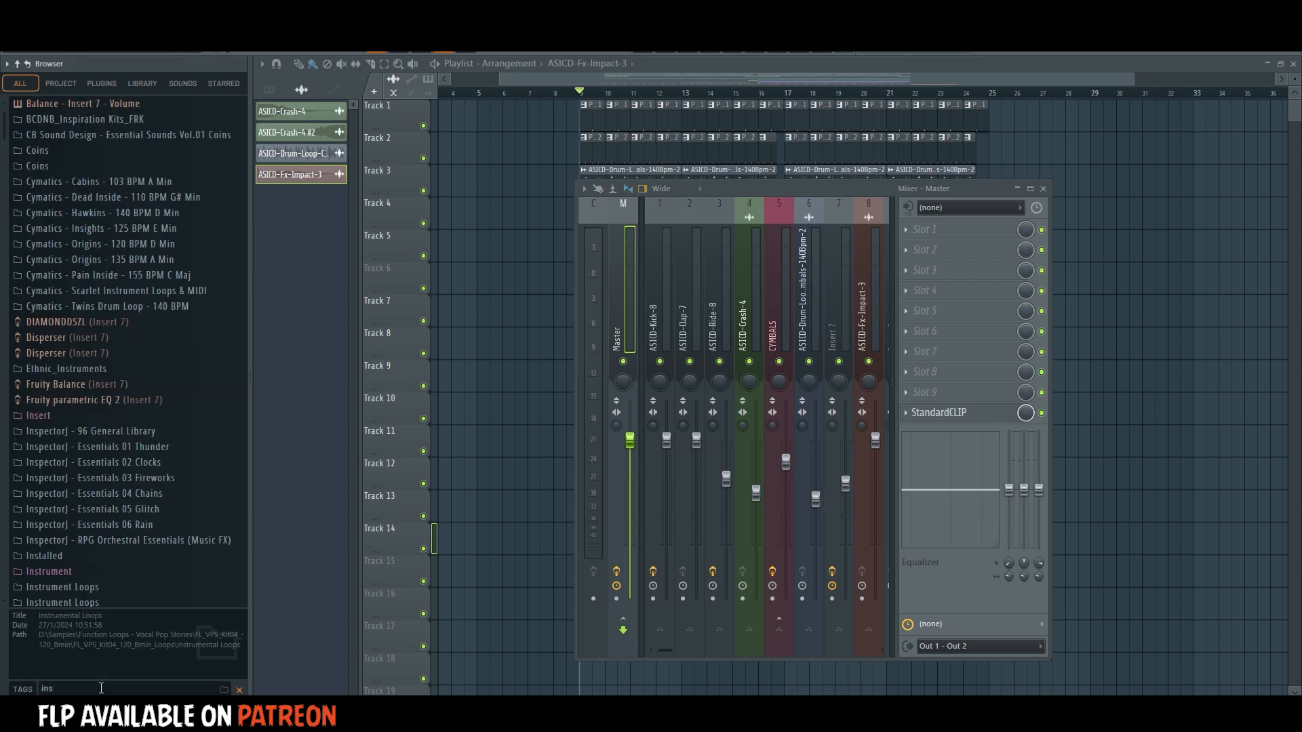
left_click(101, 84)
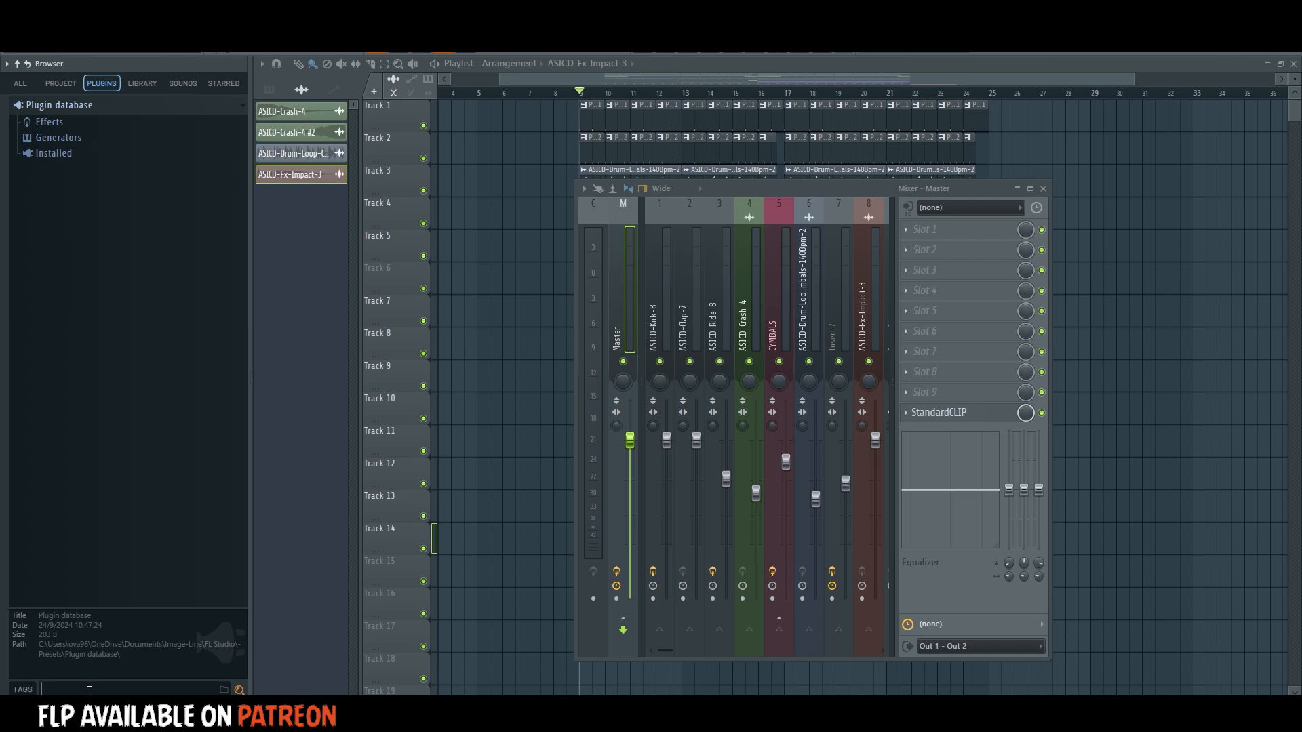
key("Return")
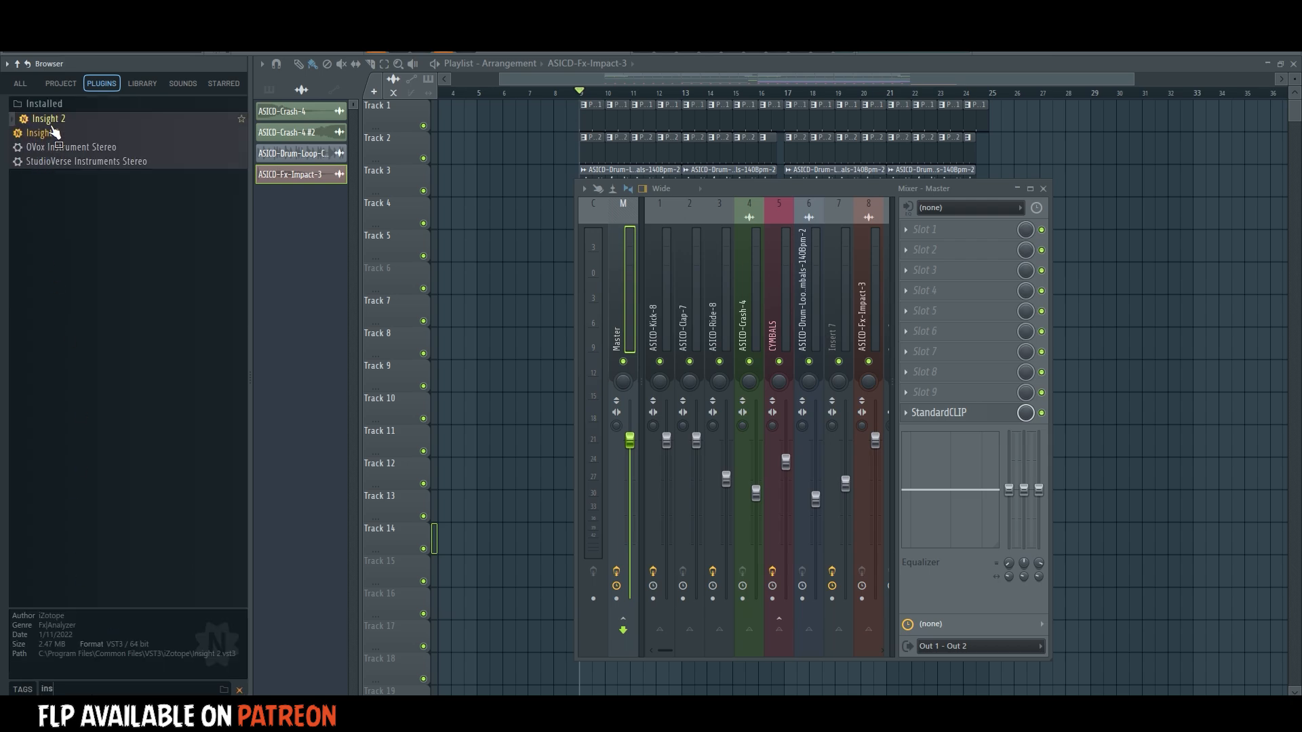
left_click_drag(54, 129, 849, 381)
left_click_drag(929, 384, 930, 386)
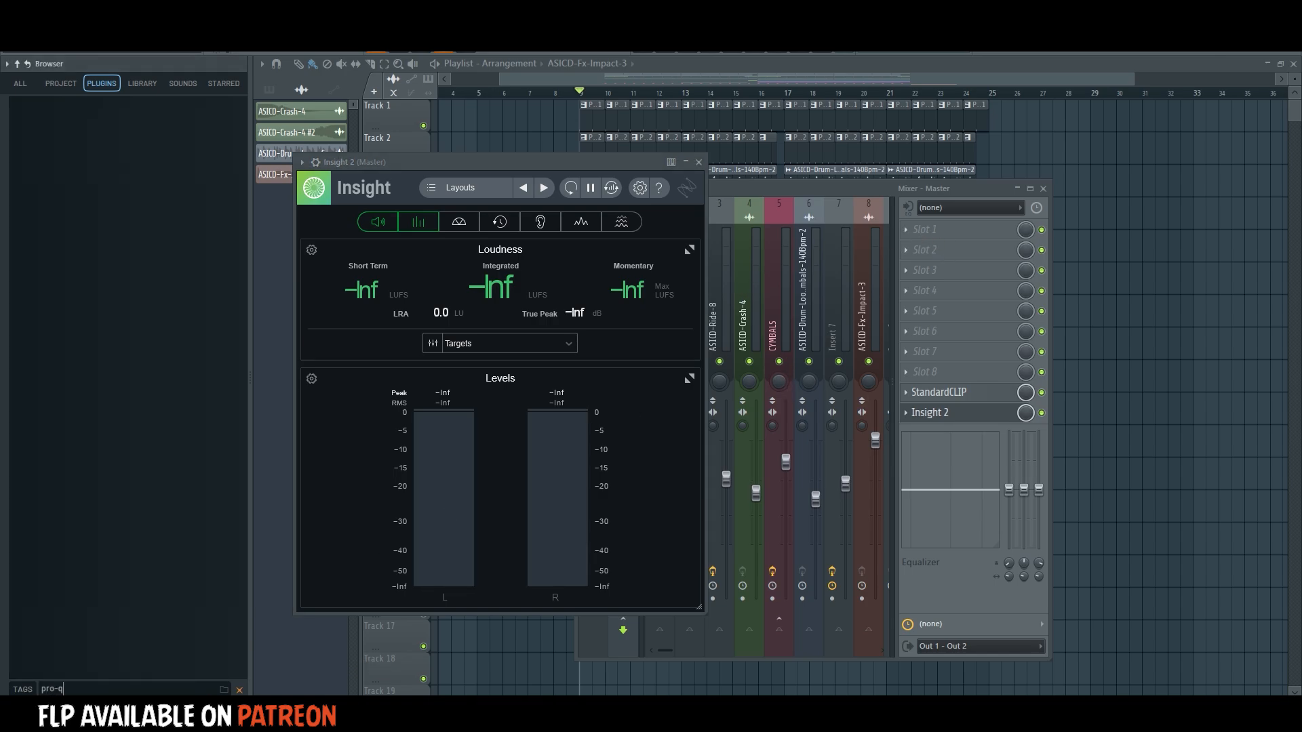
Load Pro-Q 3 in the Master's second slot, start playback, and add a high shelf of about +5 dB near 19.5 kHz.
left_click_drag(51, 117, 952, 253)
left_click_drag(696, 181, 718, 182)
key("space")
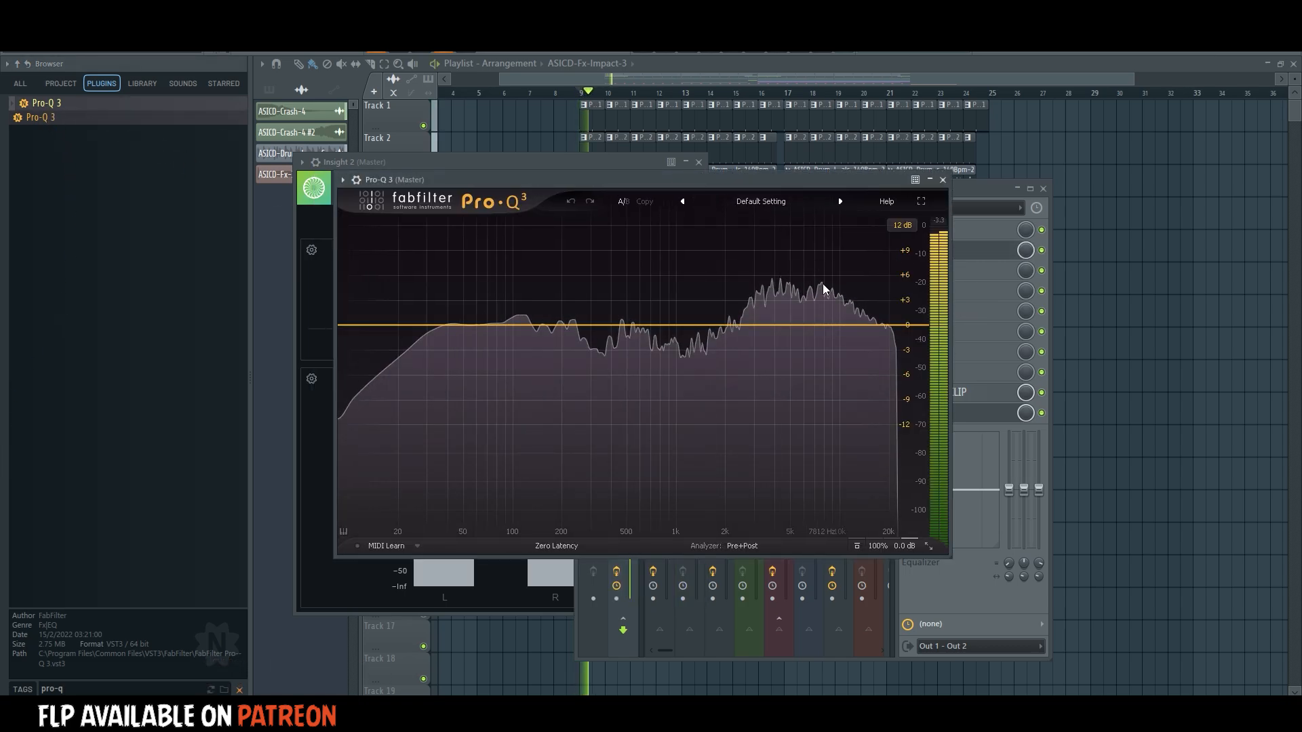
left_click_drag(893, 324, 888, 284)
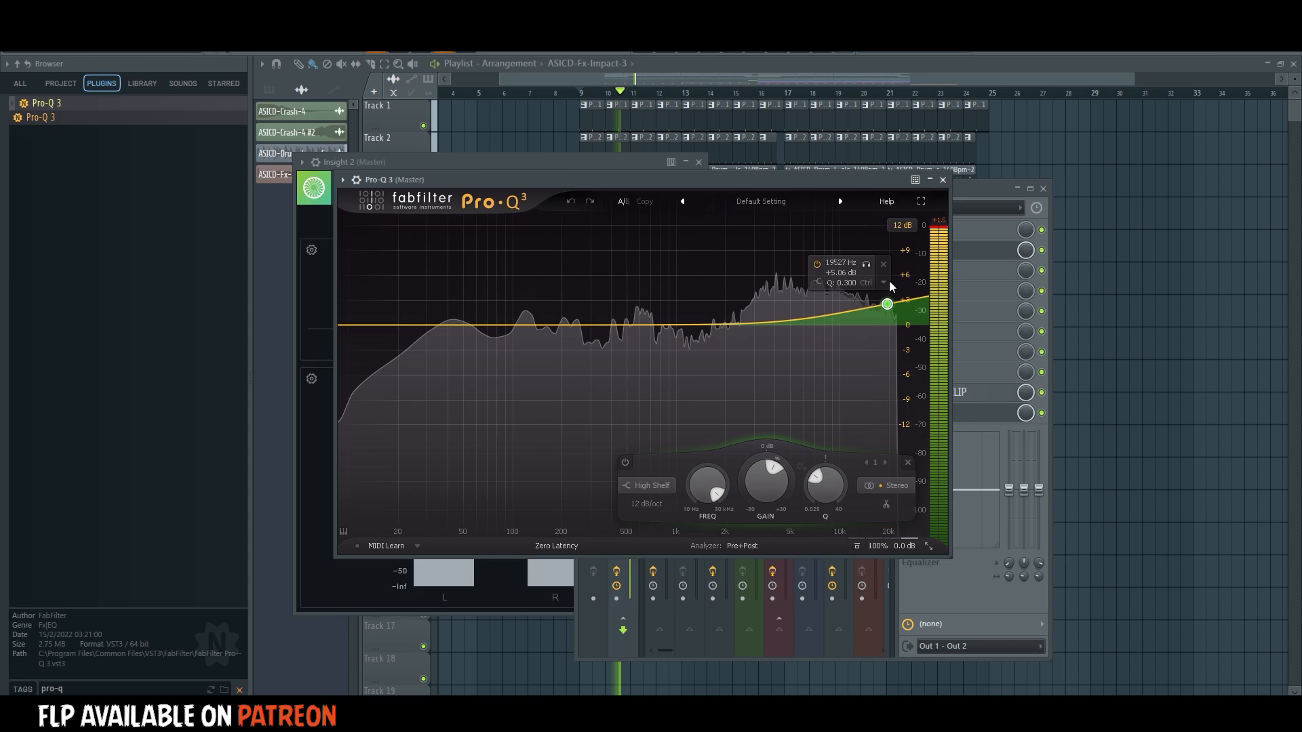
Add Pro-Q 3 bells of about -0.8 dB near 1.85 kHz, +0.6 dB near 800 Hz and -1.5 dB near 316 Hz.
left_click(720, 330)
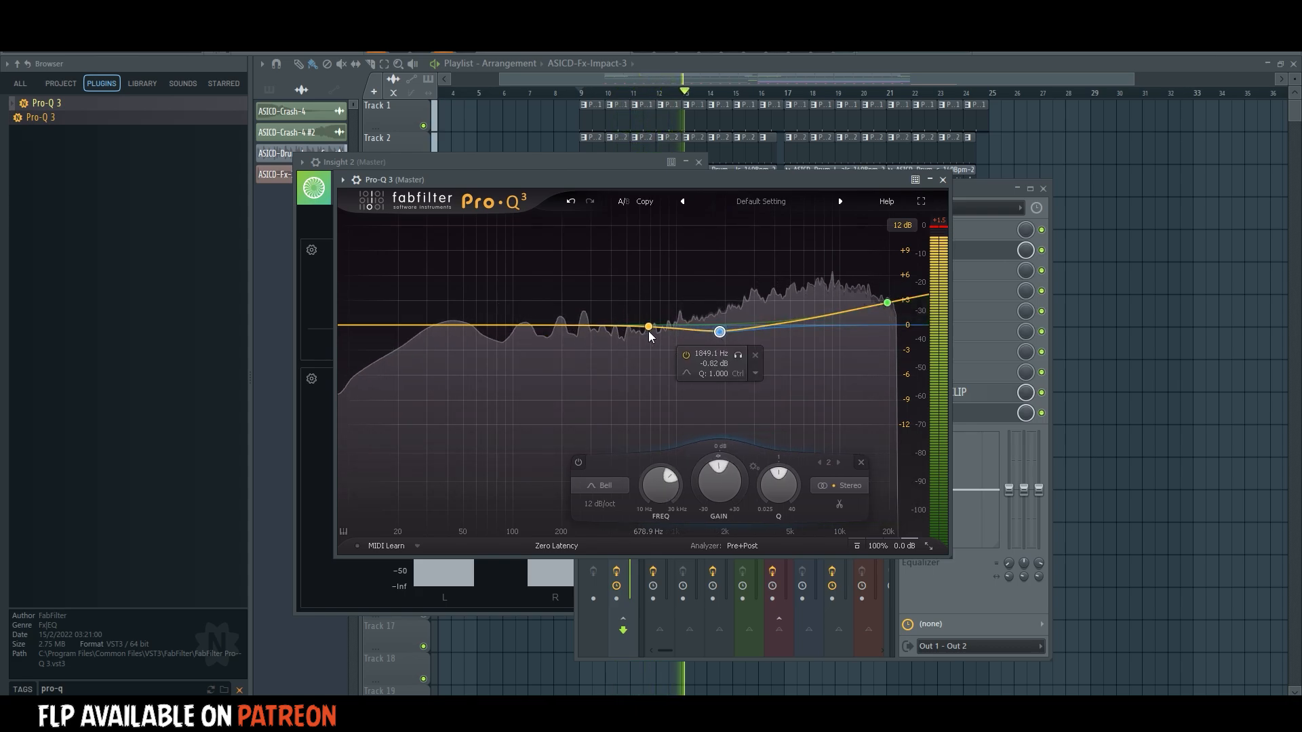
left_click(656, 324)
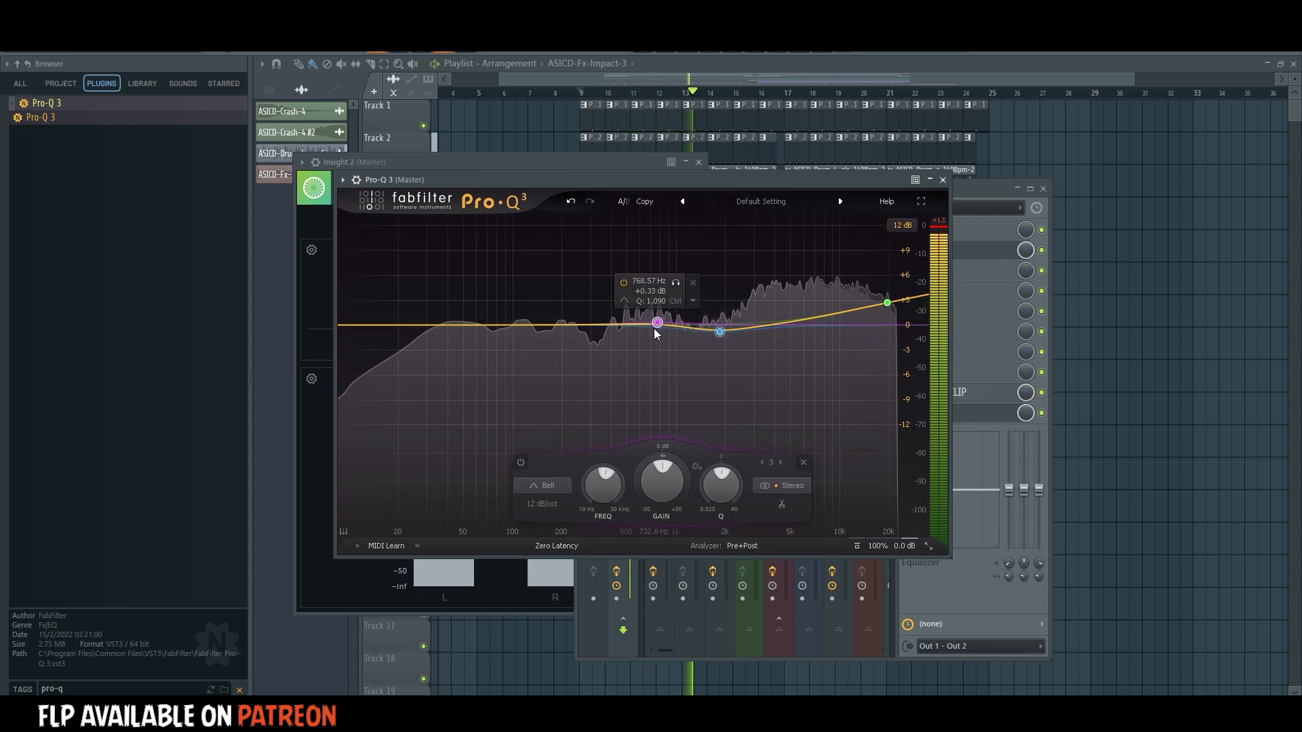
left_click(594, 334)
scroll(592, 337, "up", 4)
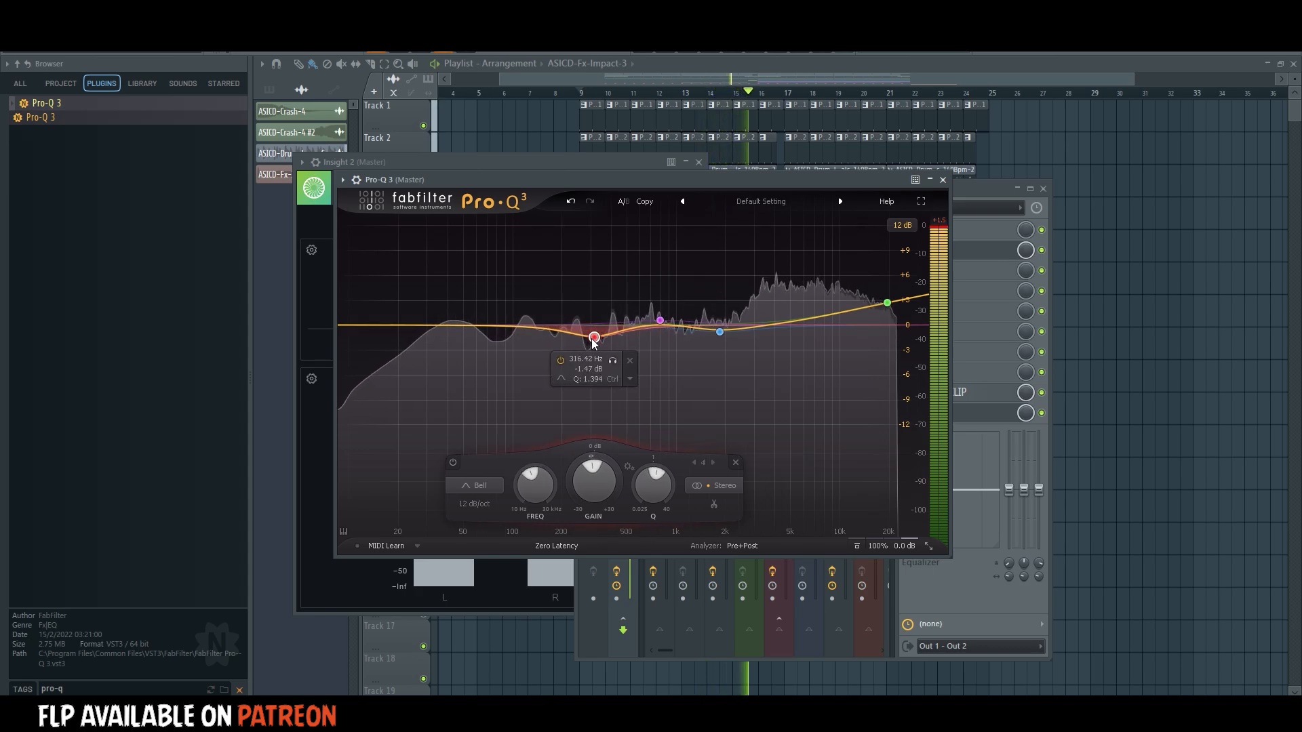
Boost about 1.2 dB near 113 Hz, lower the lowest frequencies with a low shelf, add a slight bell boost below 4 kHz, and close Pro-Q 3.
left_click_drag(522, 328, 522, 316)
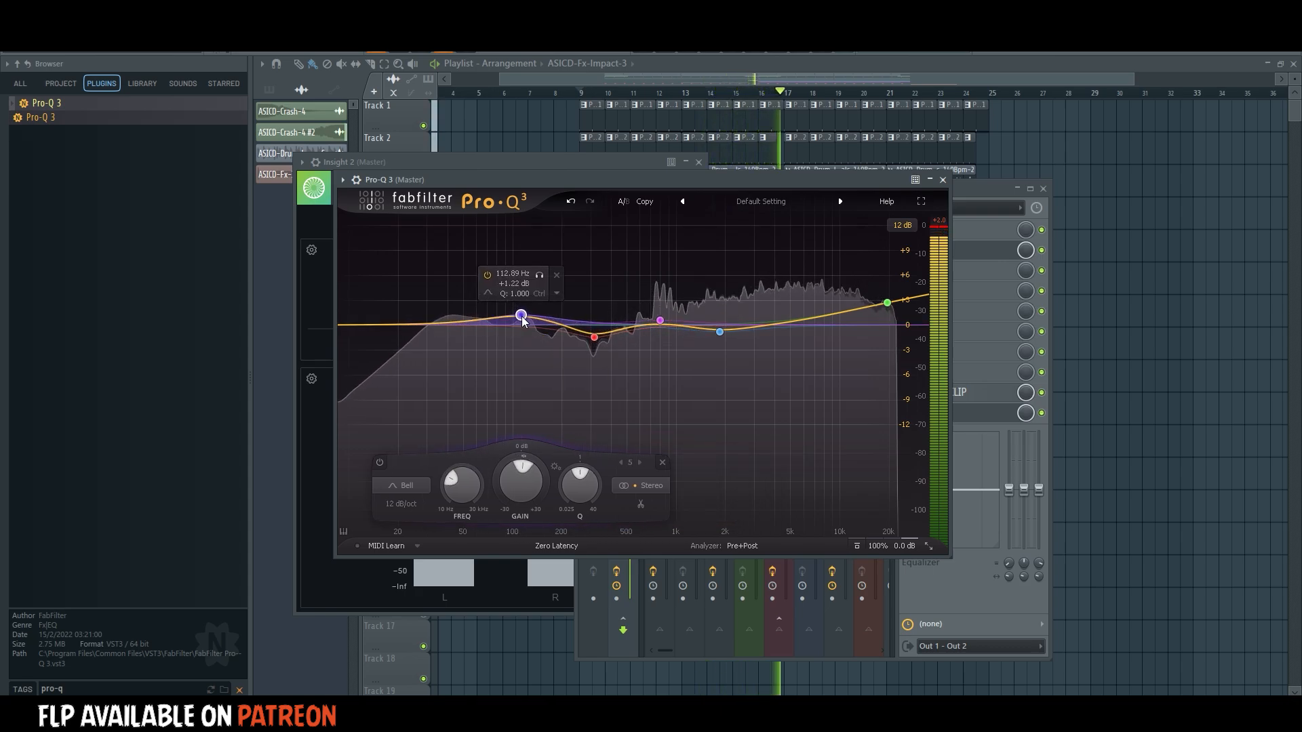
left_click(425, 317)
left_click_drag(424, 316, 457, 332)
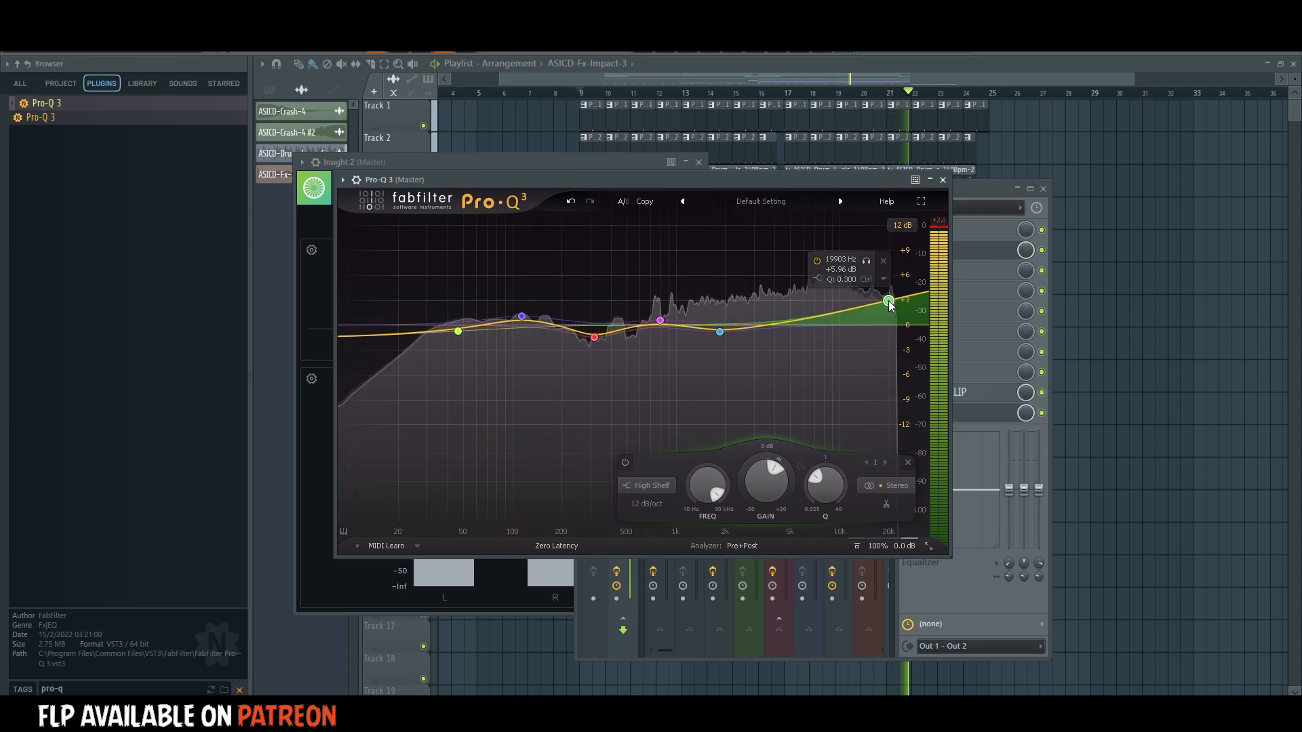
left_click(774, 321)
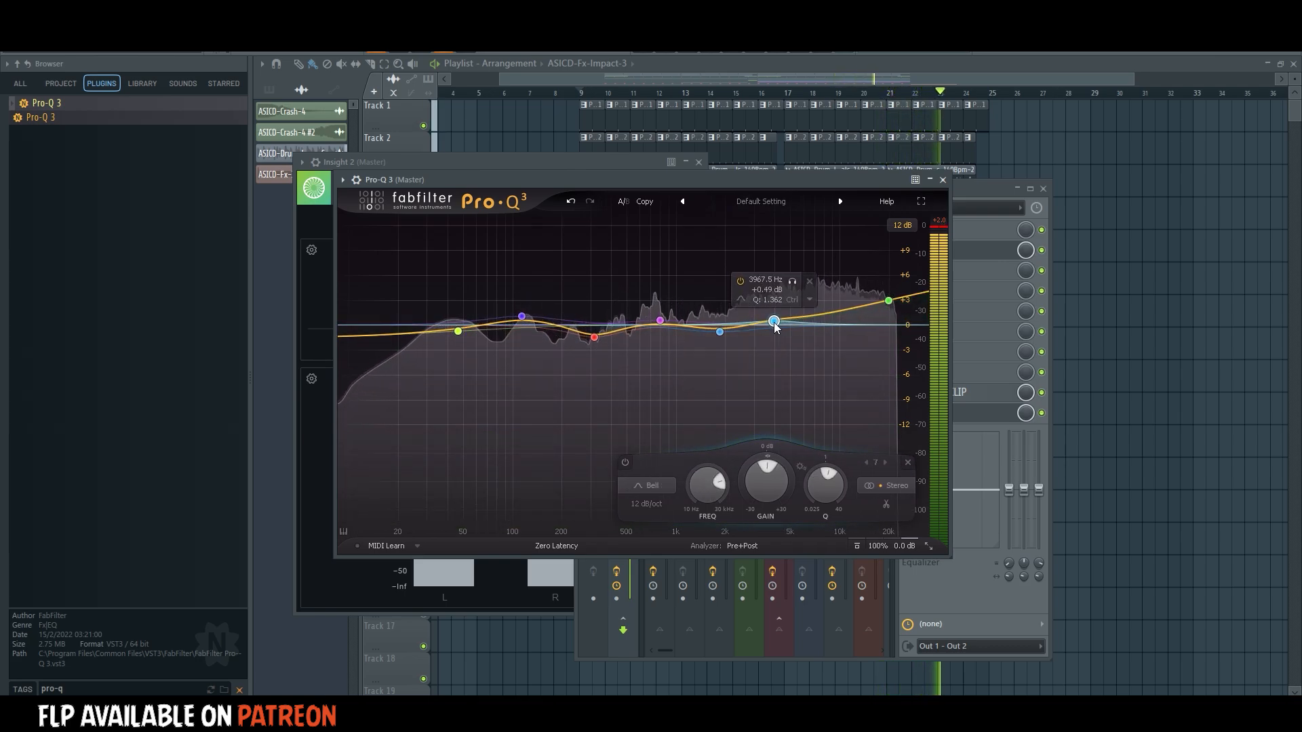
left_click_drag(774, 322, 767, 326)
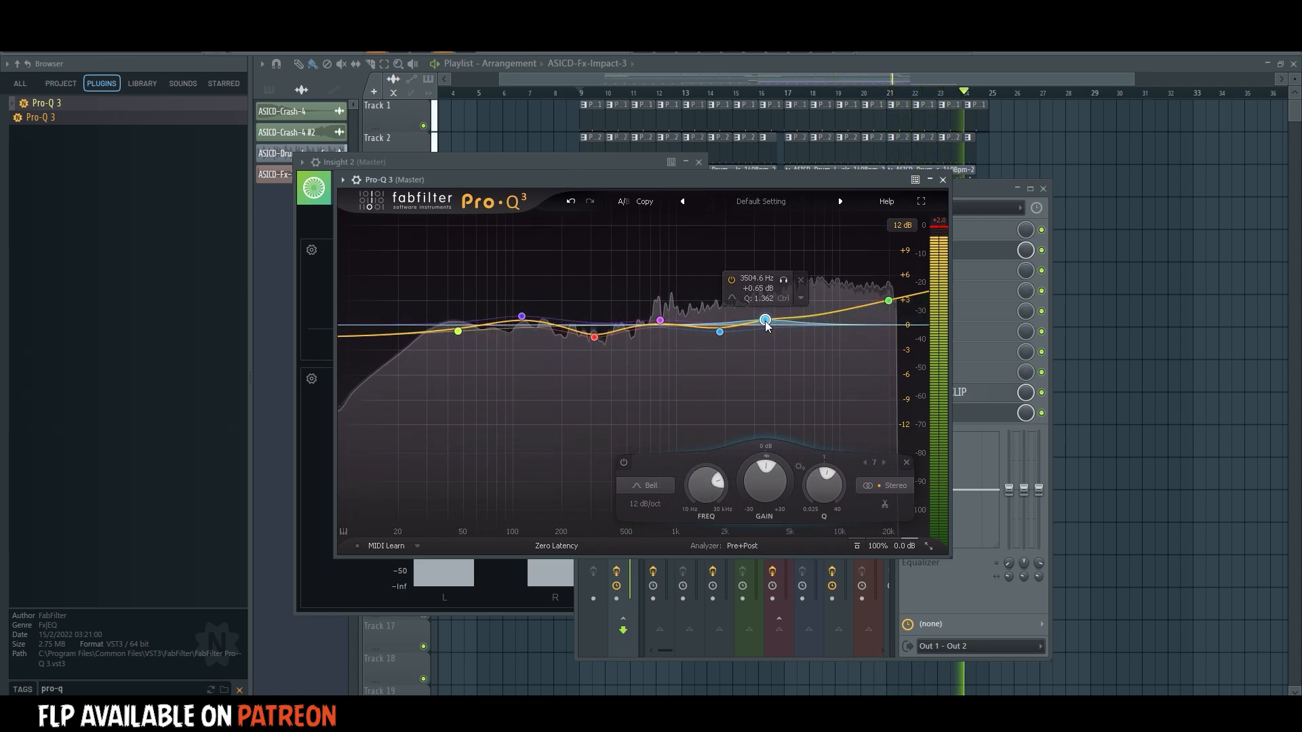
left_click(942, 180)
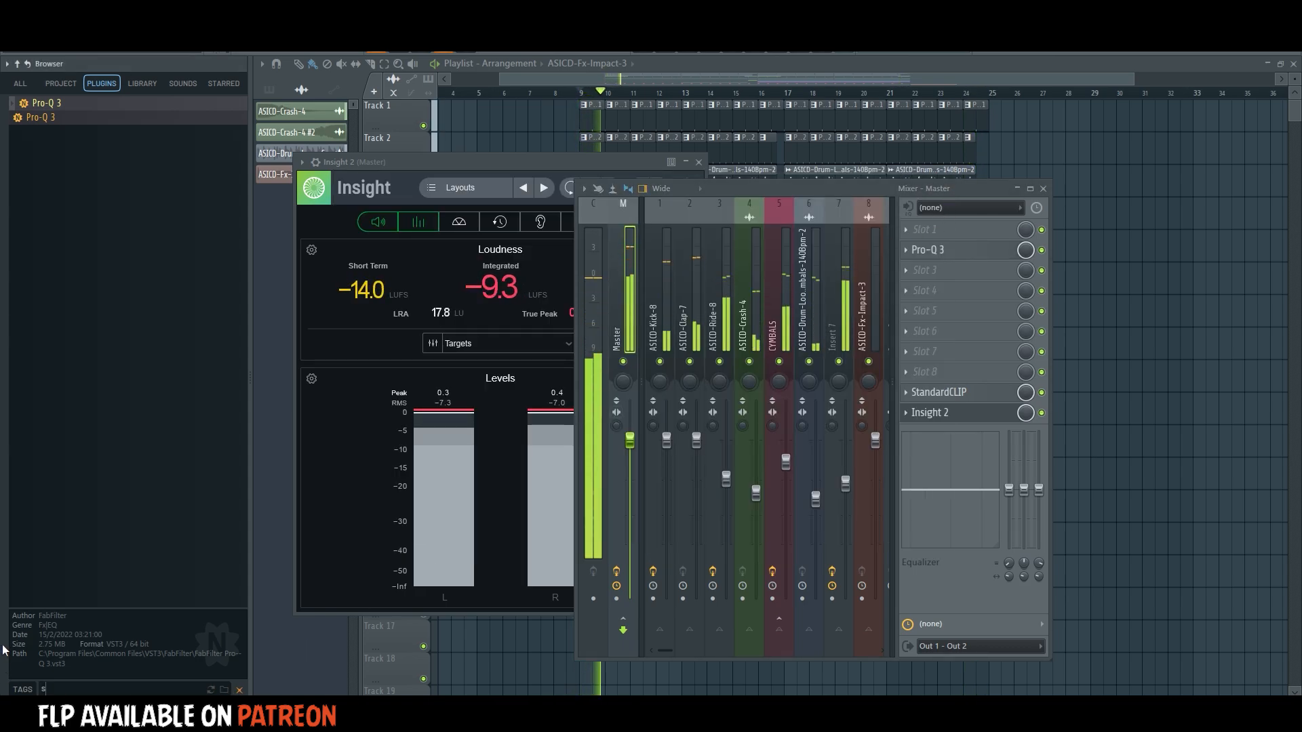
Search the plugins for "shad" and load Shadow Hills Mastering Compressor in the Master's first slot.
key("BackSpace")
key("BackSpace")
key("BackSpace")
key("BackSpace")
key("BackSpace")
type("shad")
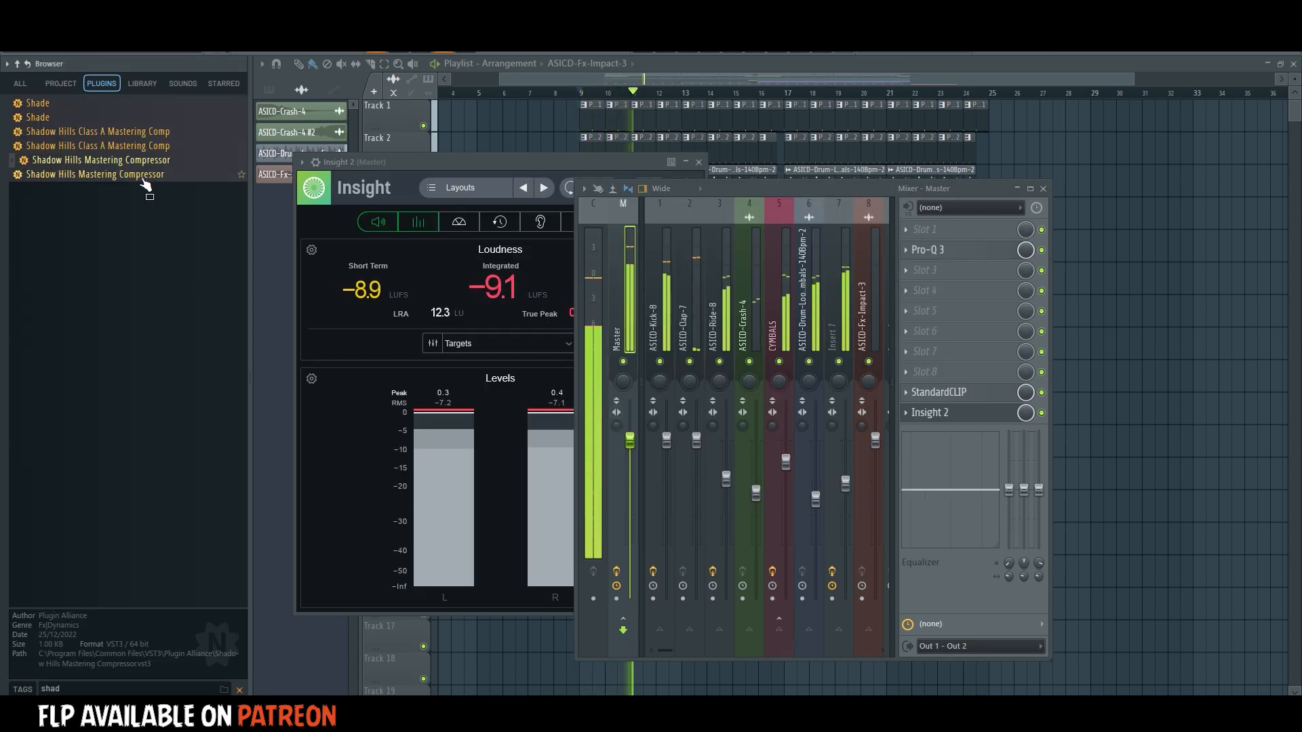
left_click_drag(237, 219, 941, 229)
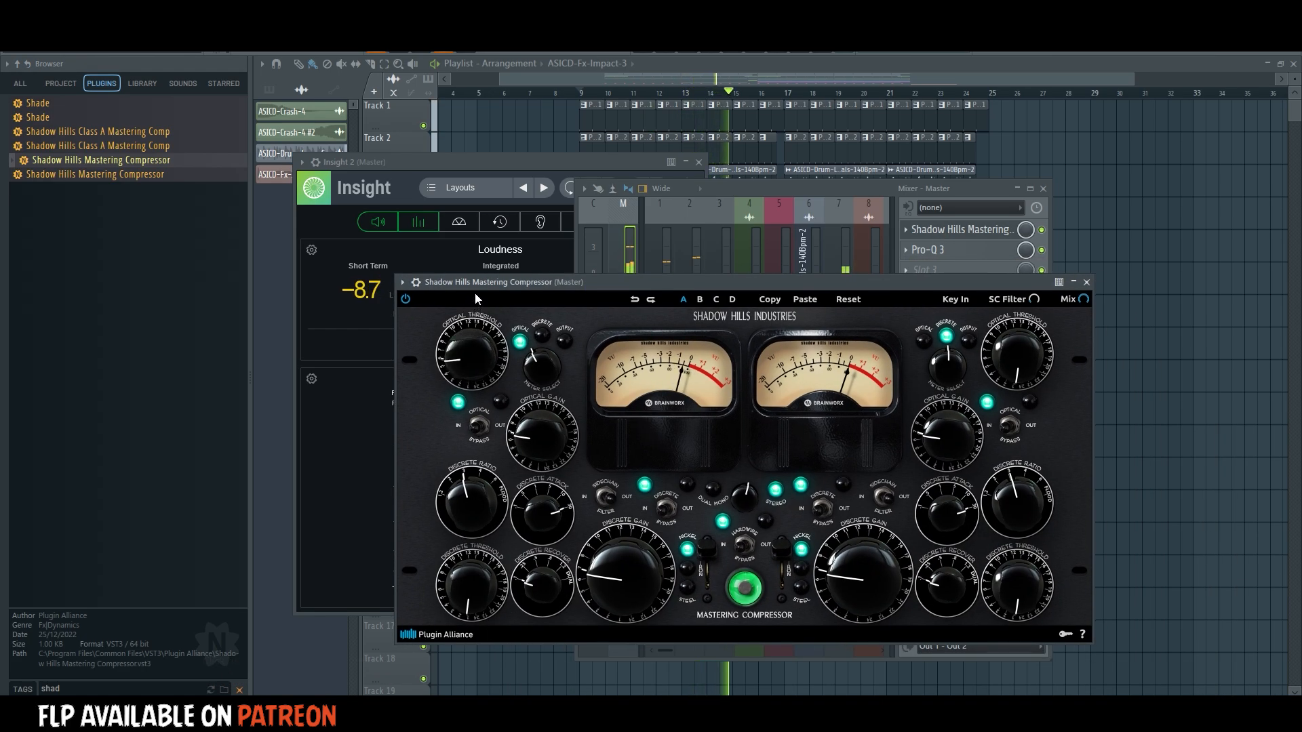
Switch the compressor's transformer to the middle position between Nickel and Steel, turn down the discrete attack, and close the compressor.
left_click(707, 557)
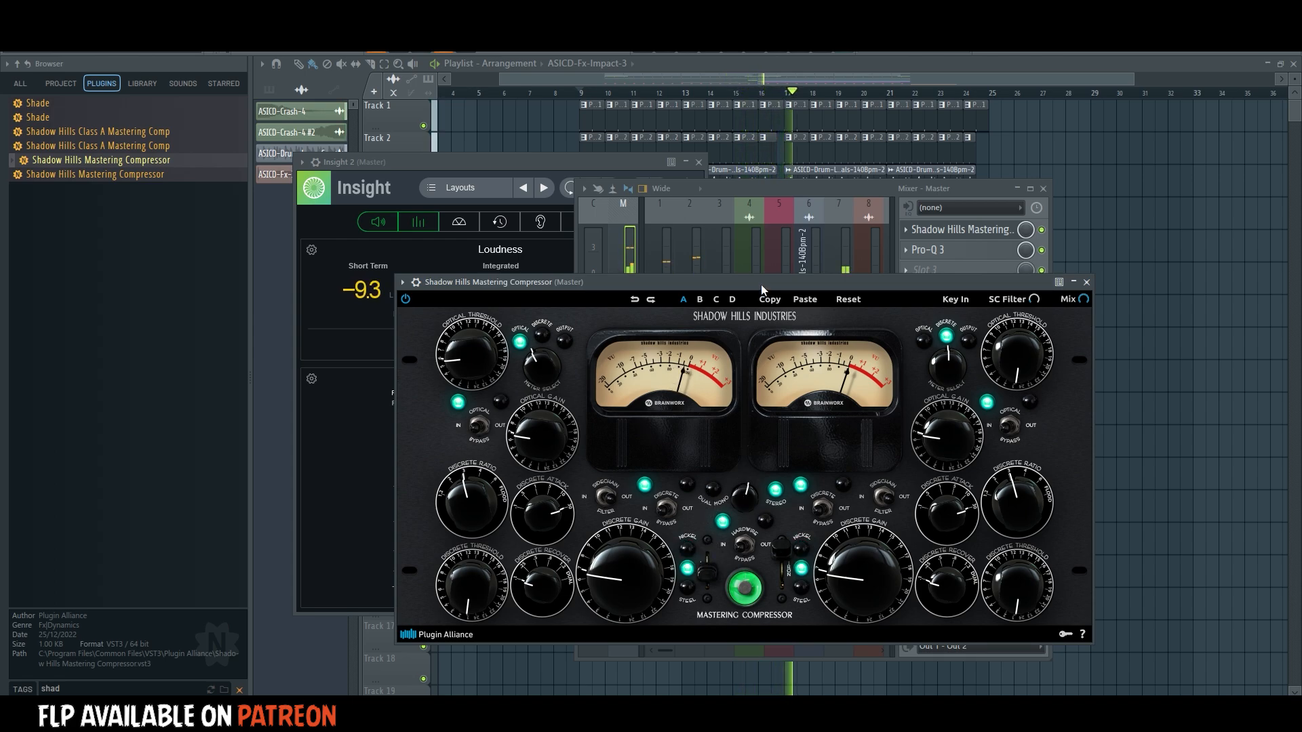
left_click_drag(761, 283, 647, 218)
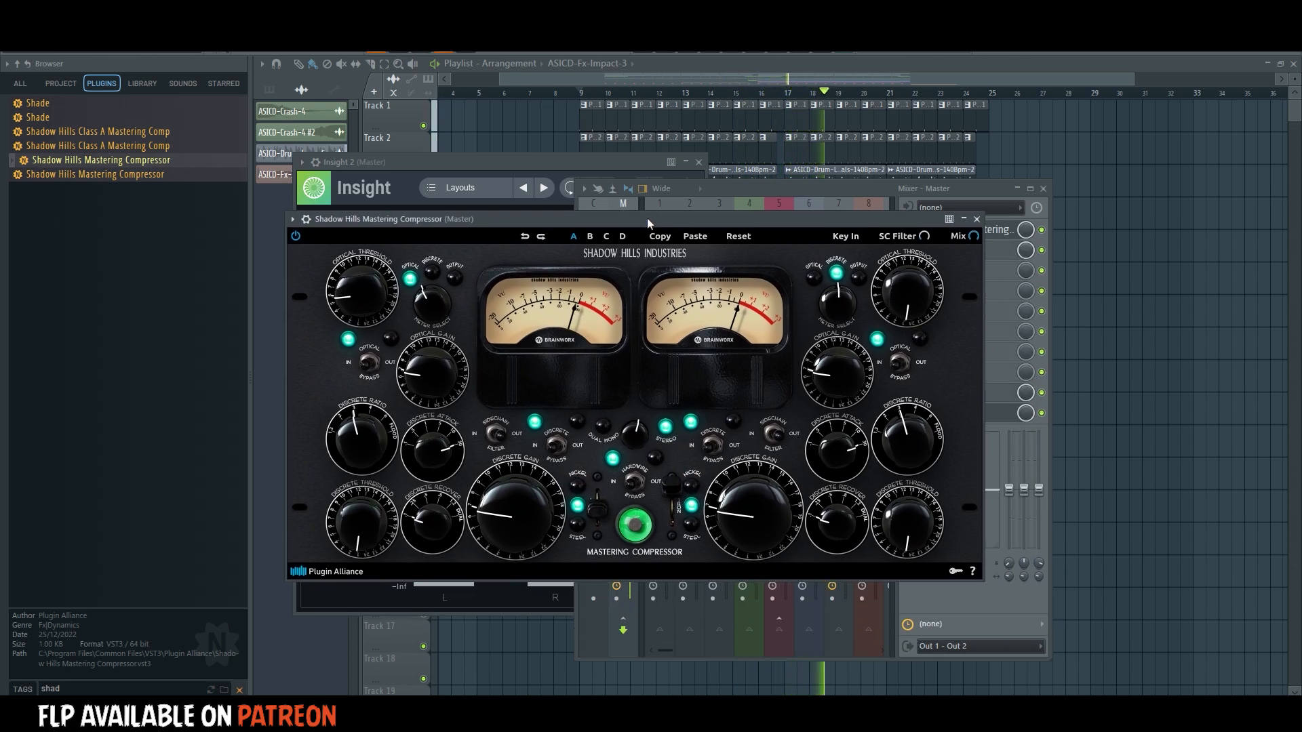
left_click_drag(427, 449, 424, 467)
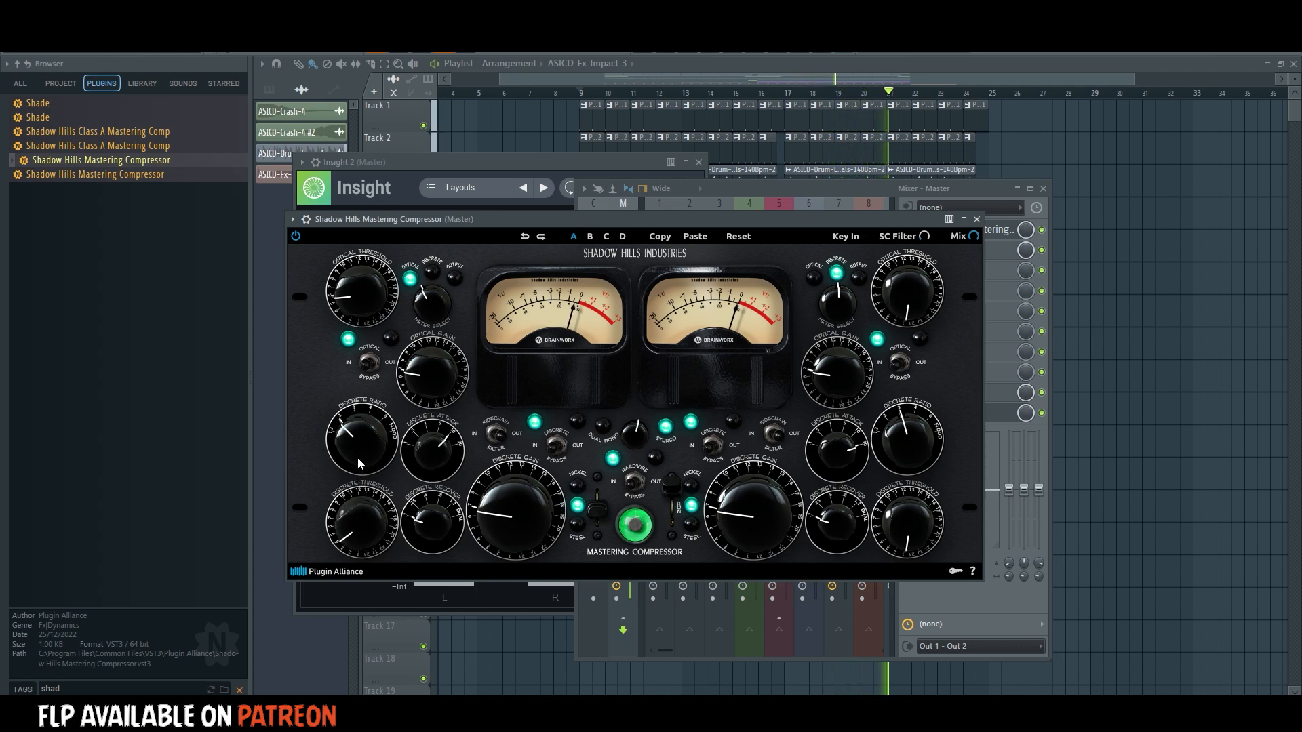
left_click(977, 219)
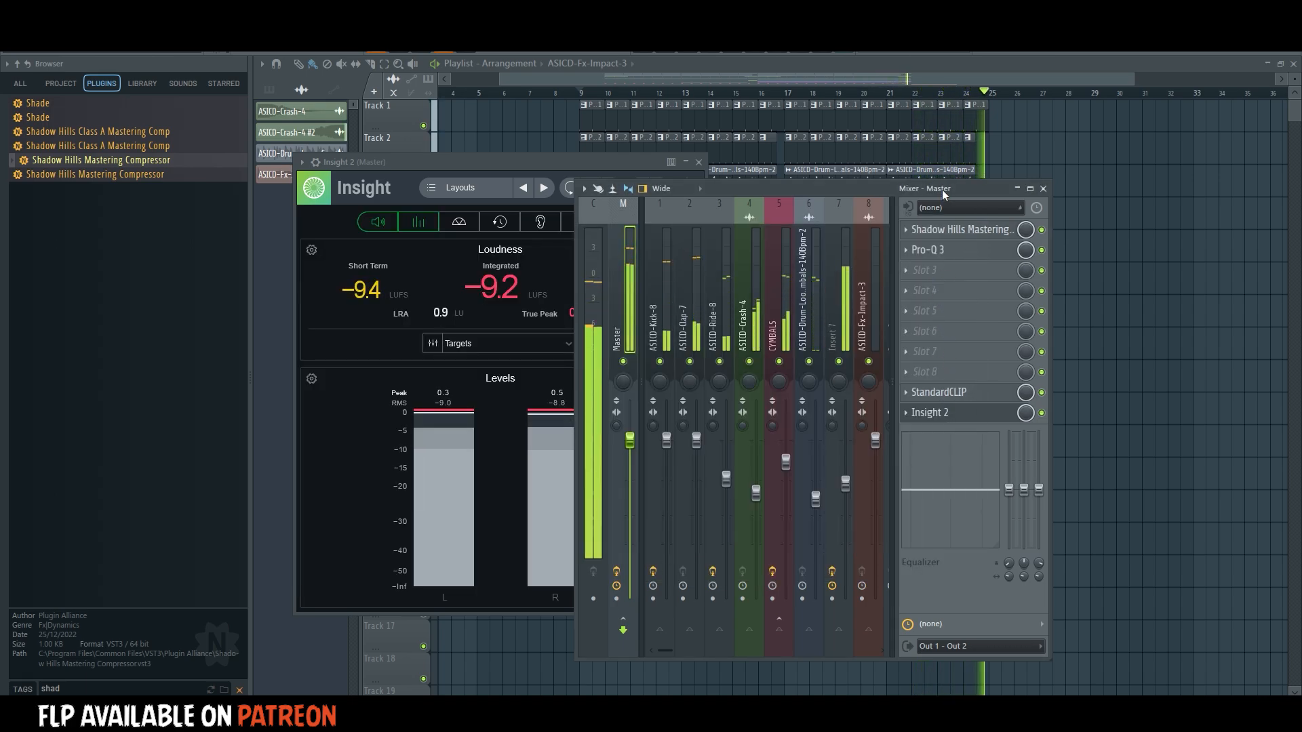
Search the plugins for "pro-q" and load a second Pro-Q 3 in the Master's third slot.
left_click(975, 251)
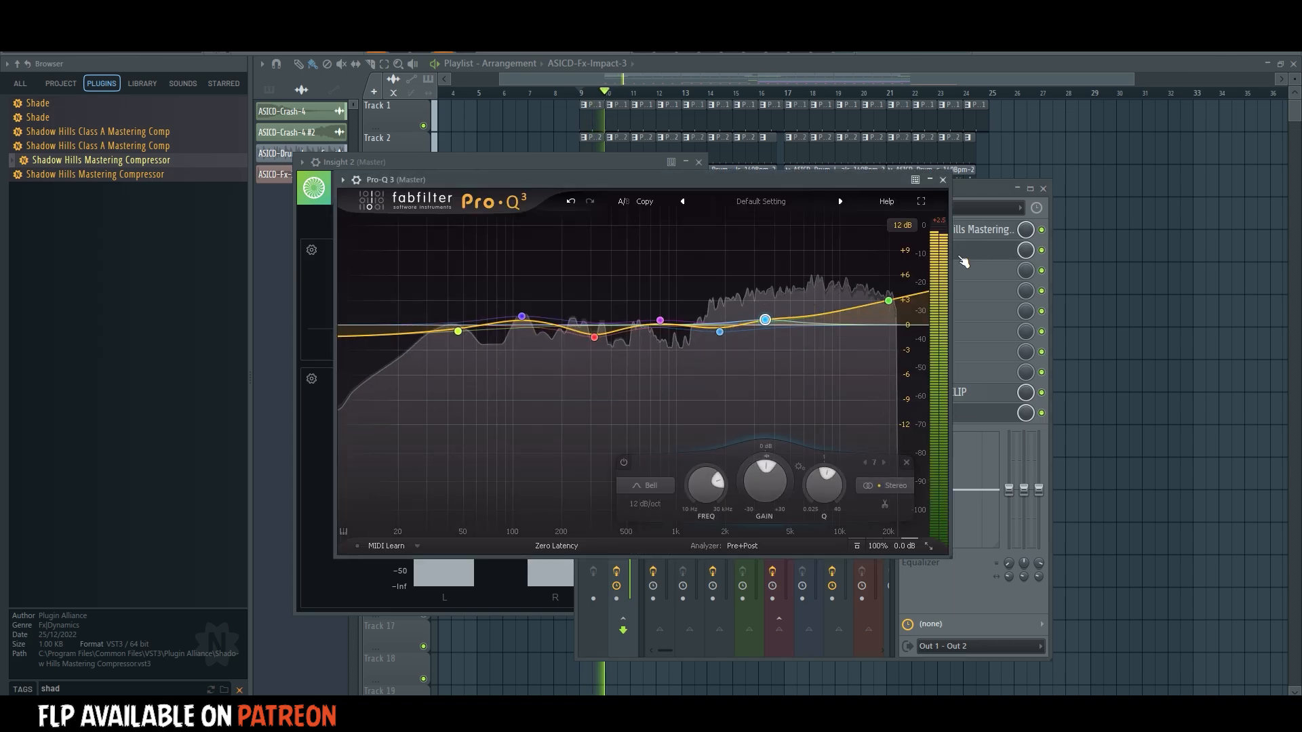
left_click(974, 271)
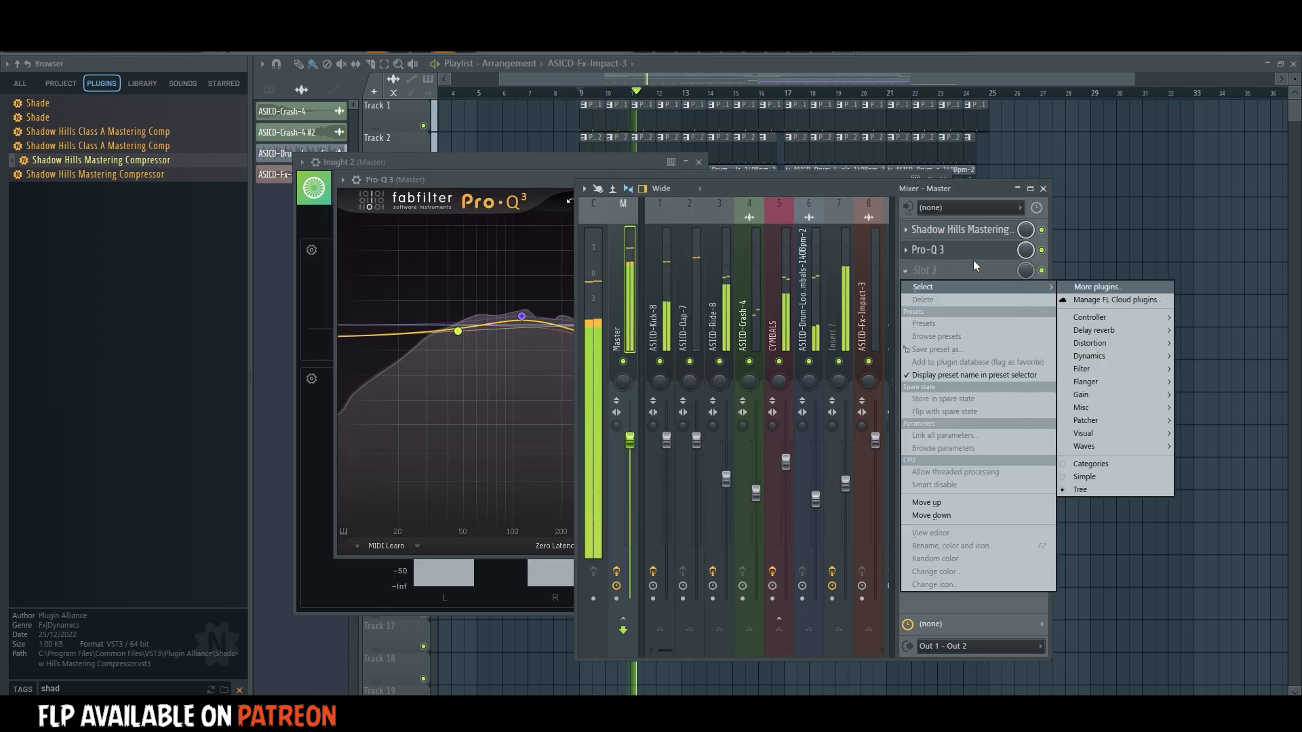
left_click(960, 275)
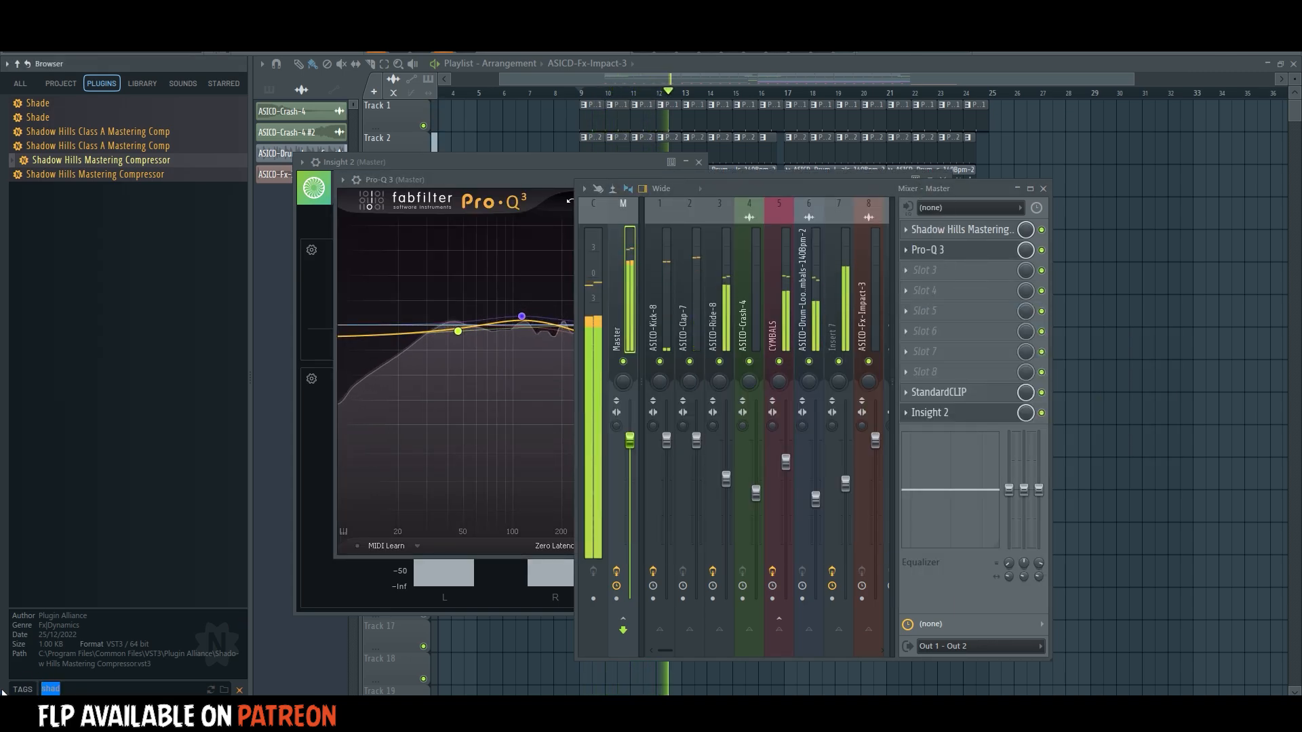
type("pro-q")
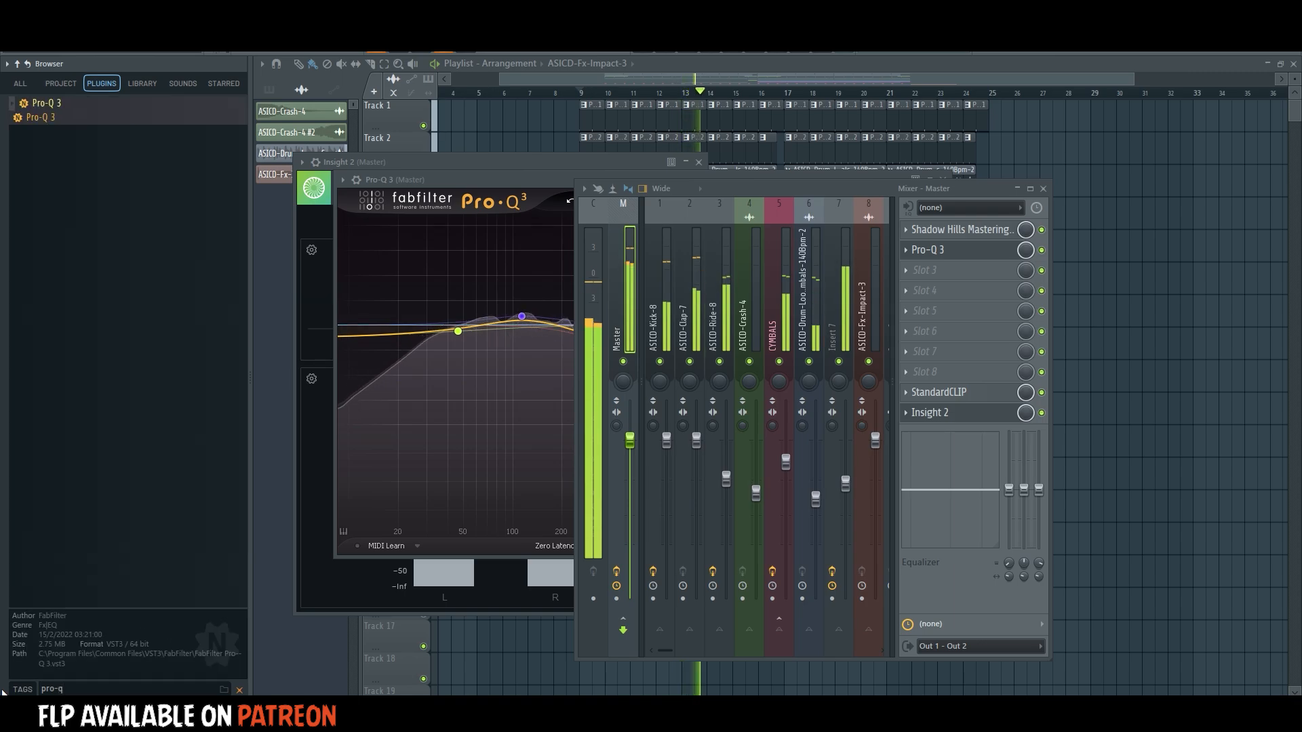
left_click_drag(929, 272, 929, 274)
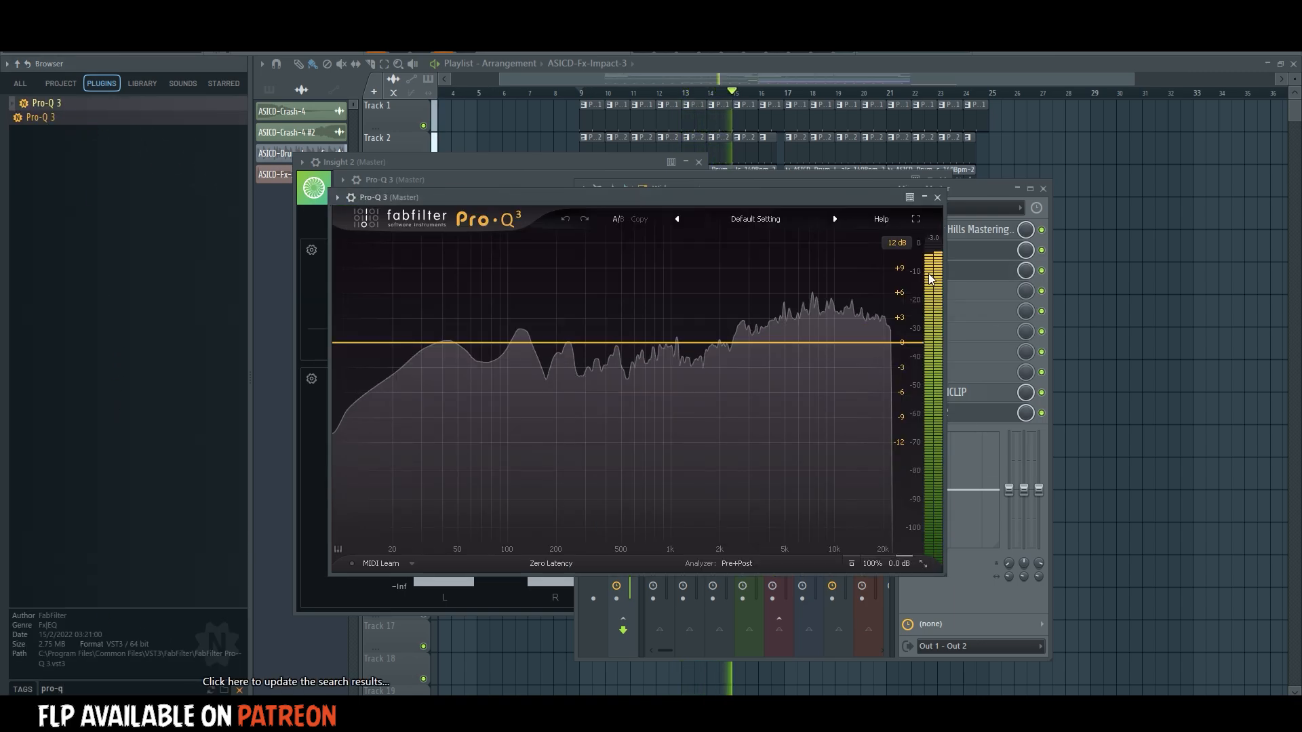
Add a 12 dB/oct low cut in the second Pro-Q 3, switch it to Side, and move it to about 162 Hz.
left_click_drag(339, 344, 373, 338)
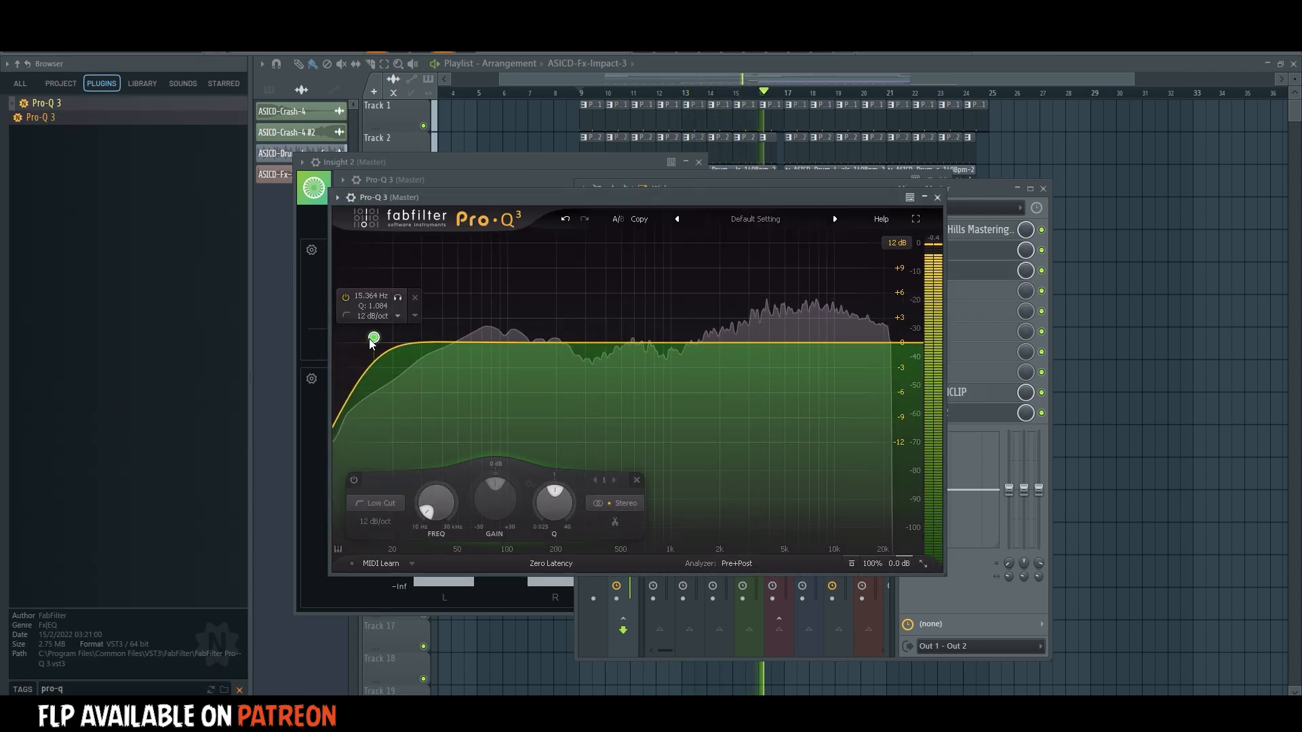
left_click(610, 504)
left_click(618, 487)
left_click_drag(373, 337, 541, 341)
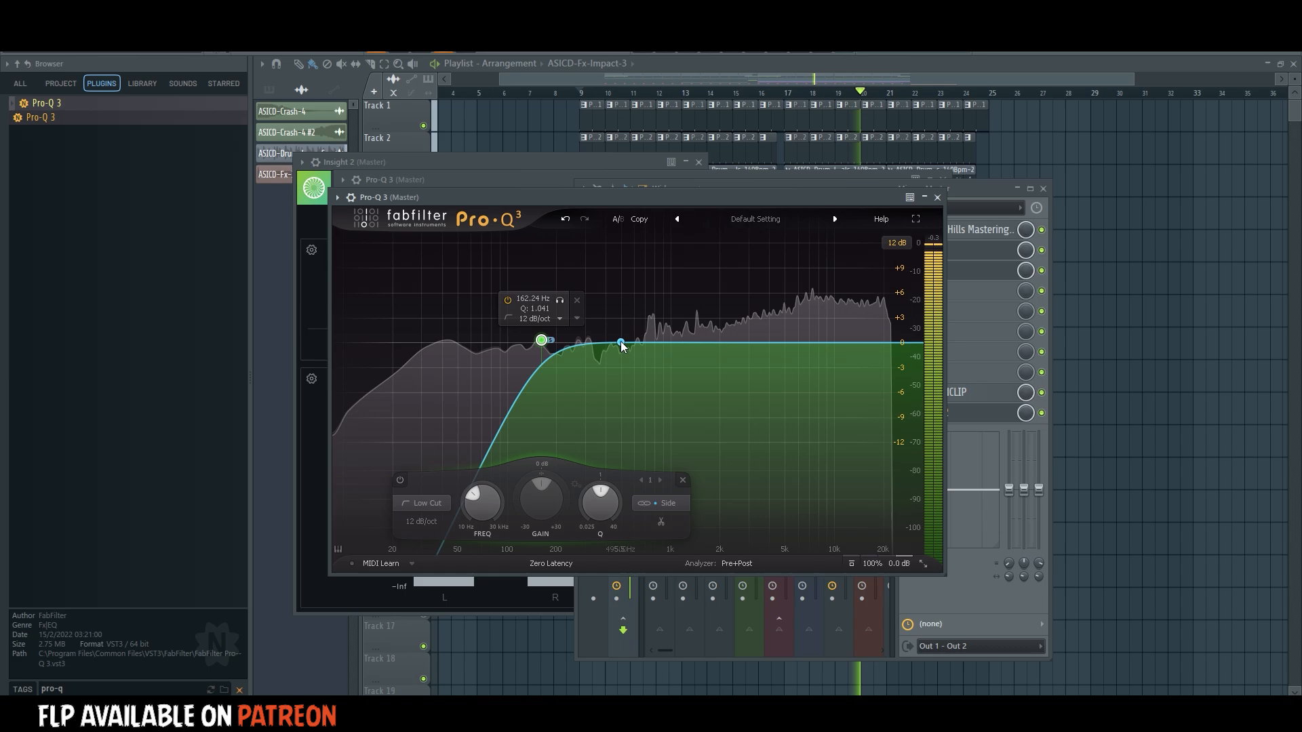
Add Side bands: a bell of about -3.1 dB near 647 Hz, a slight upper dip, and a high shelf of about +4.2 dB near 15.7 kHz.
left_click(627, 347)
left_click_drag(627, 347, 640, 372)
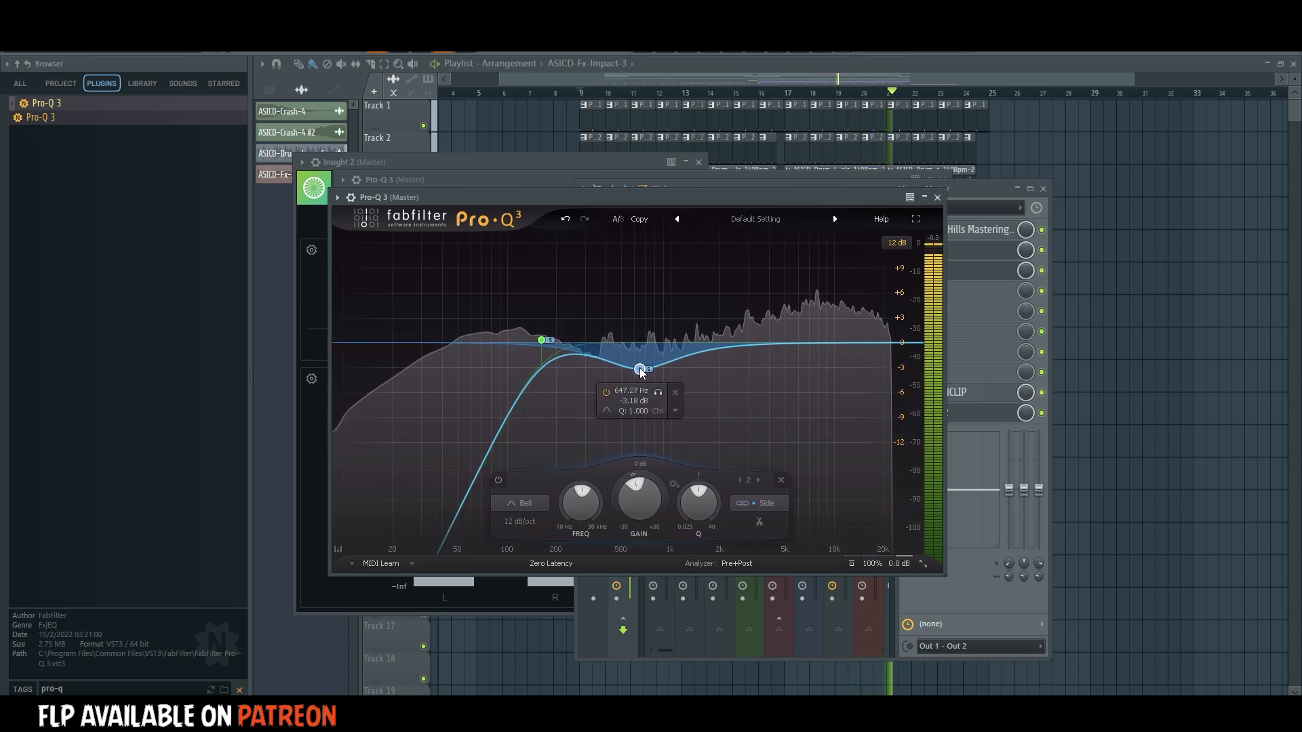
left_click_drag(807, 343, 863, 308)
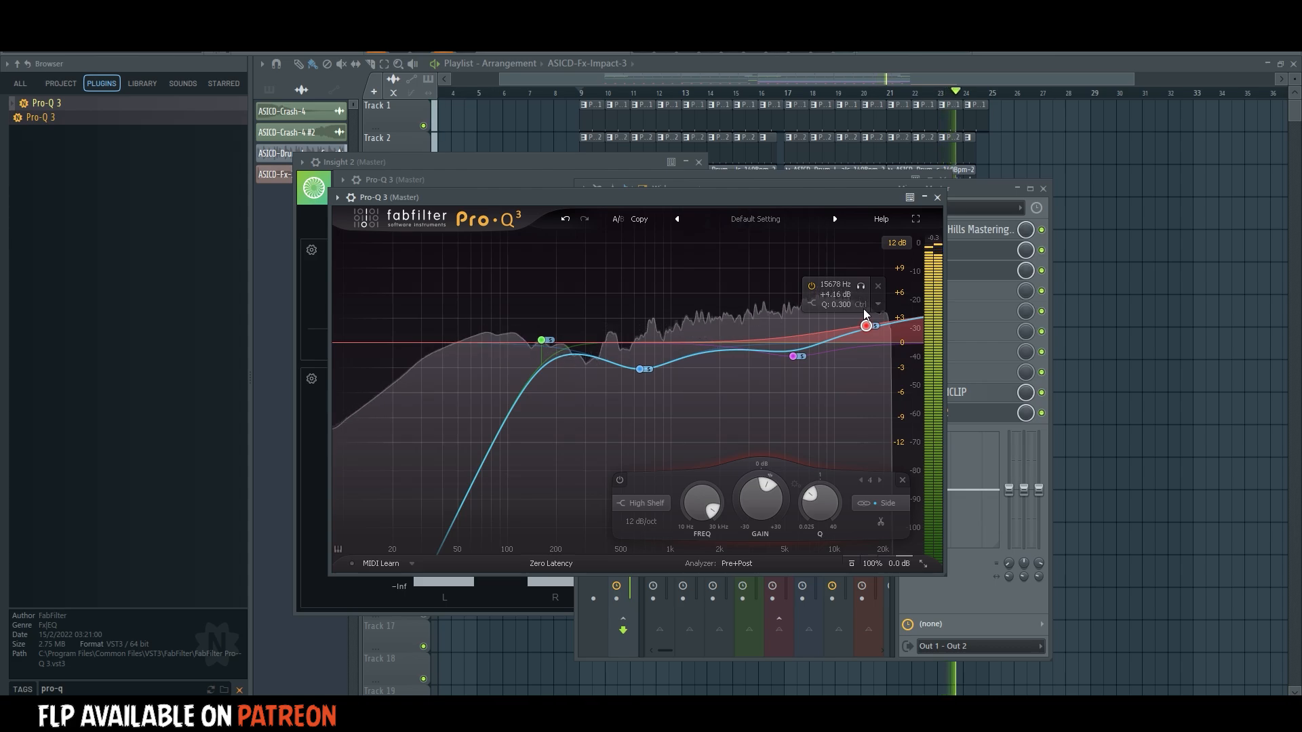
left_click(937, 197)
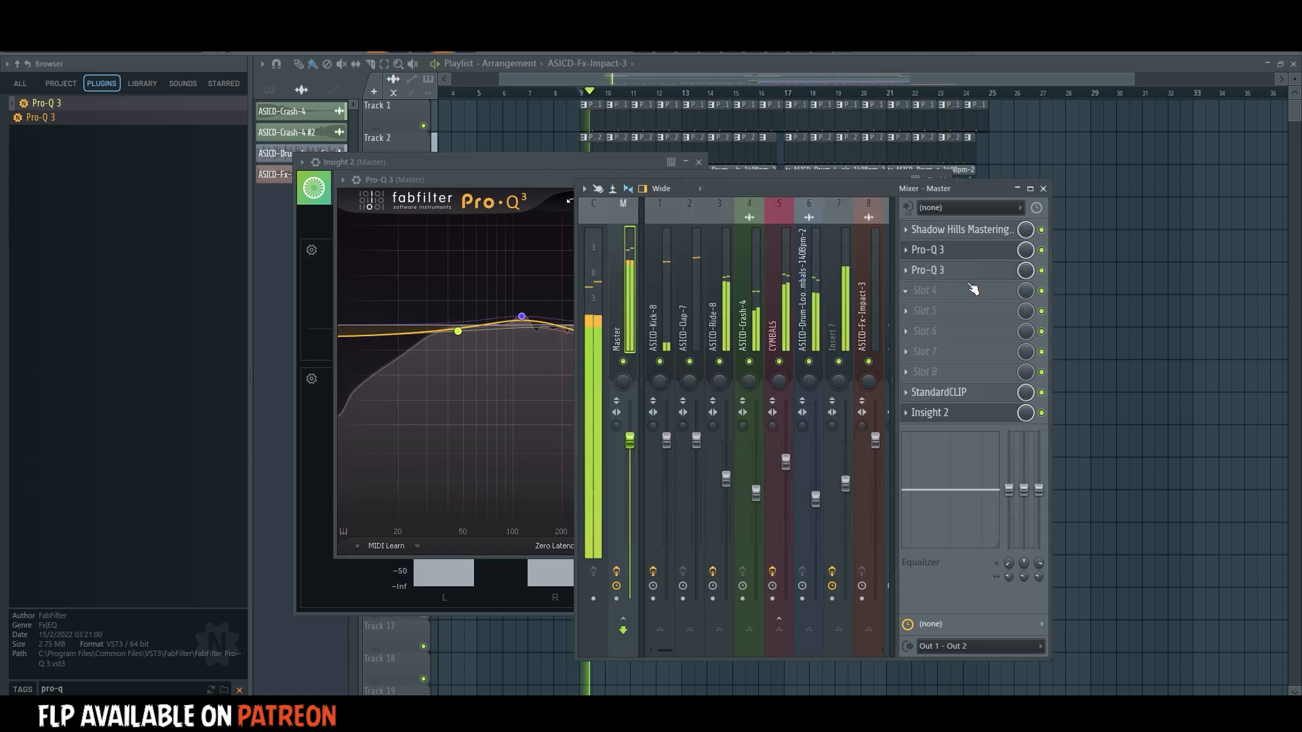
Raise the second Pro-Q 3's output level to +6 dB and bring up Insight 2's loudness meters.
left_click(962, 274)
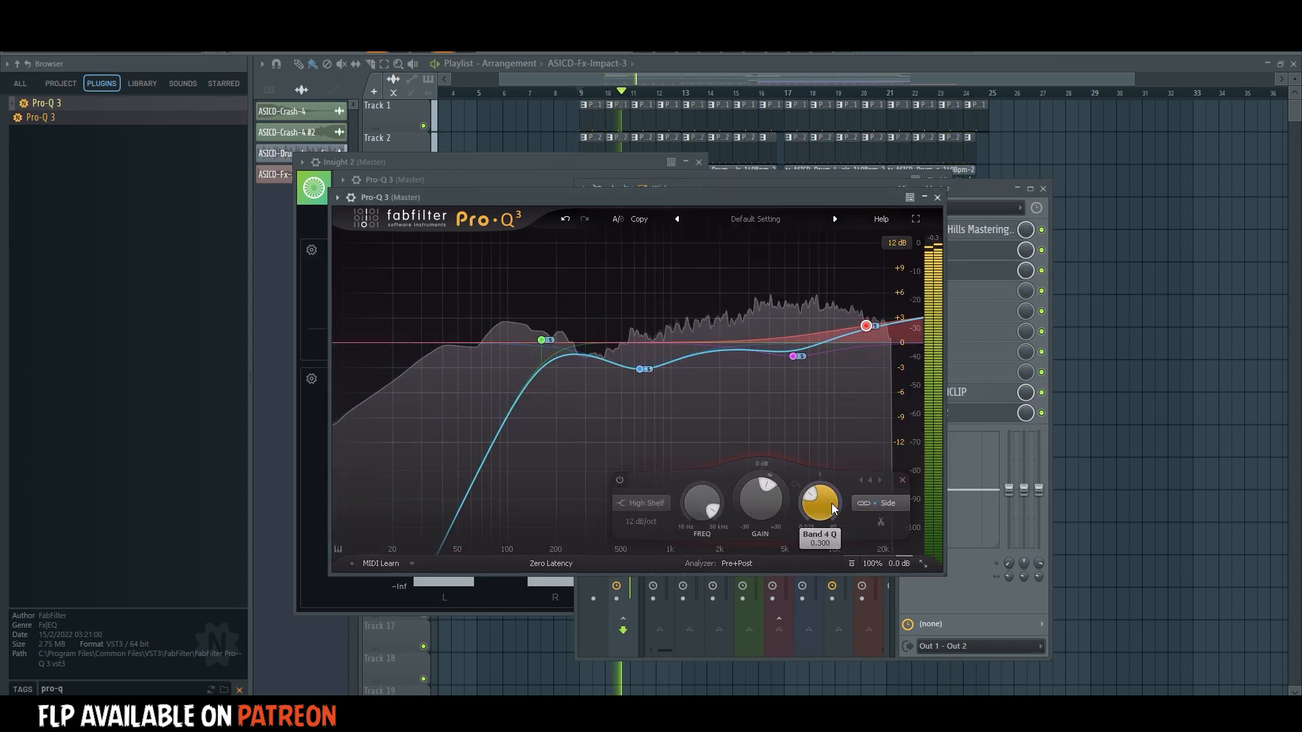
mouse_move(900, 560)
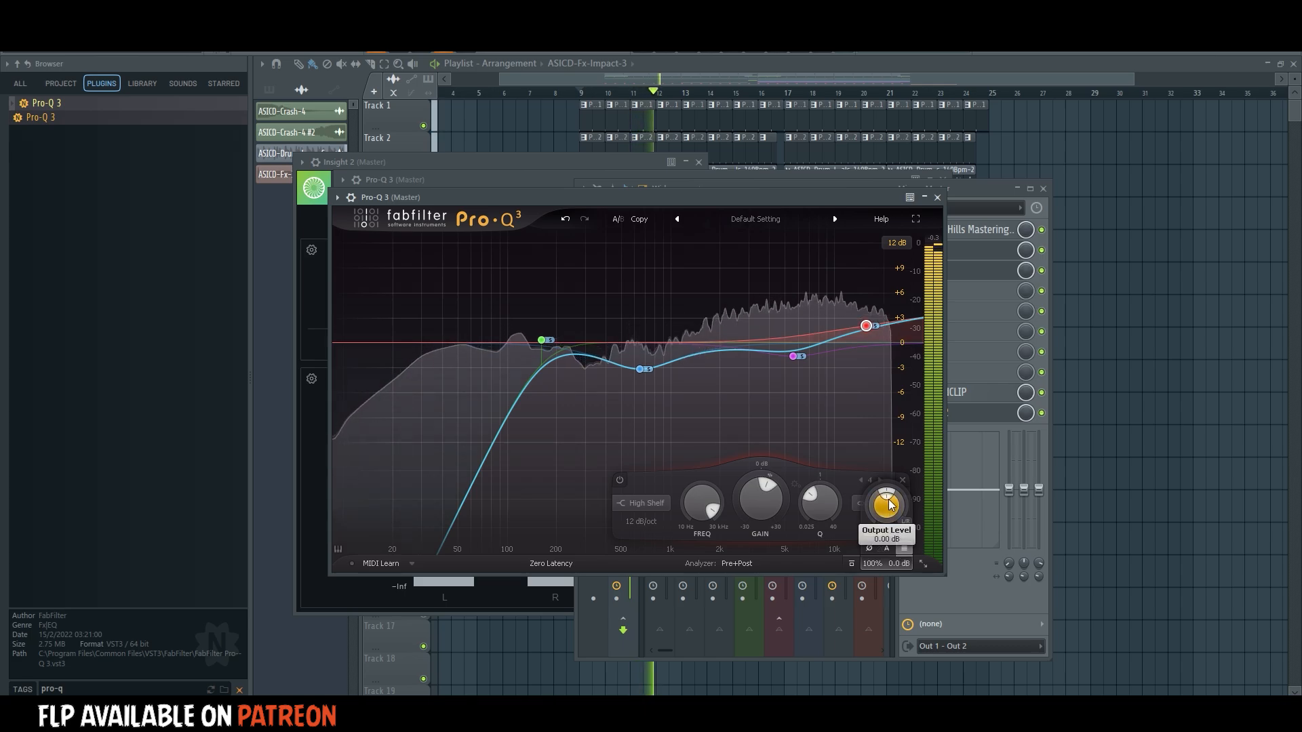
left_click_drag(895, 498, 906, 500)
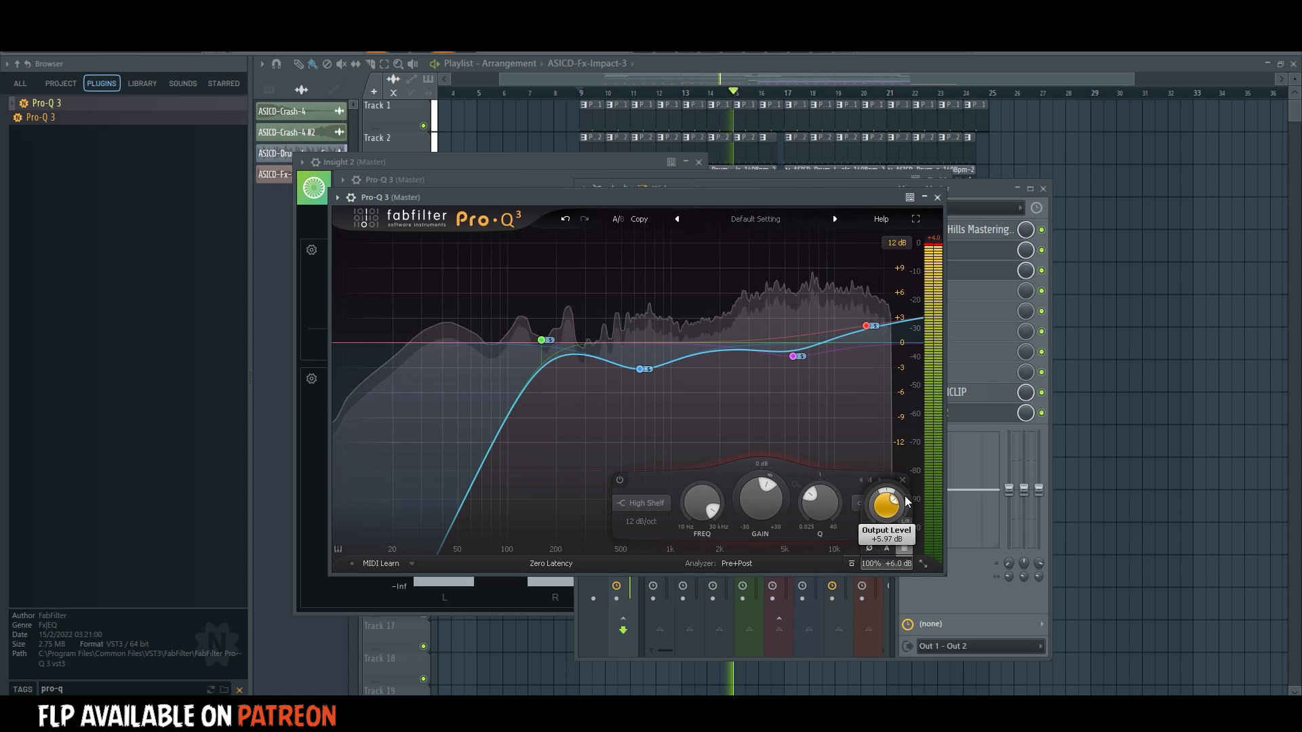
left_click(983, 420)
left_click(983, 421)
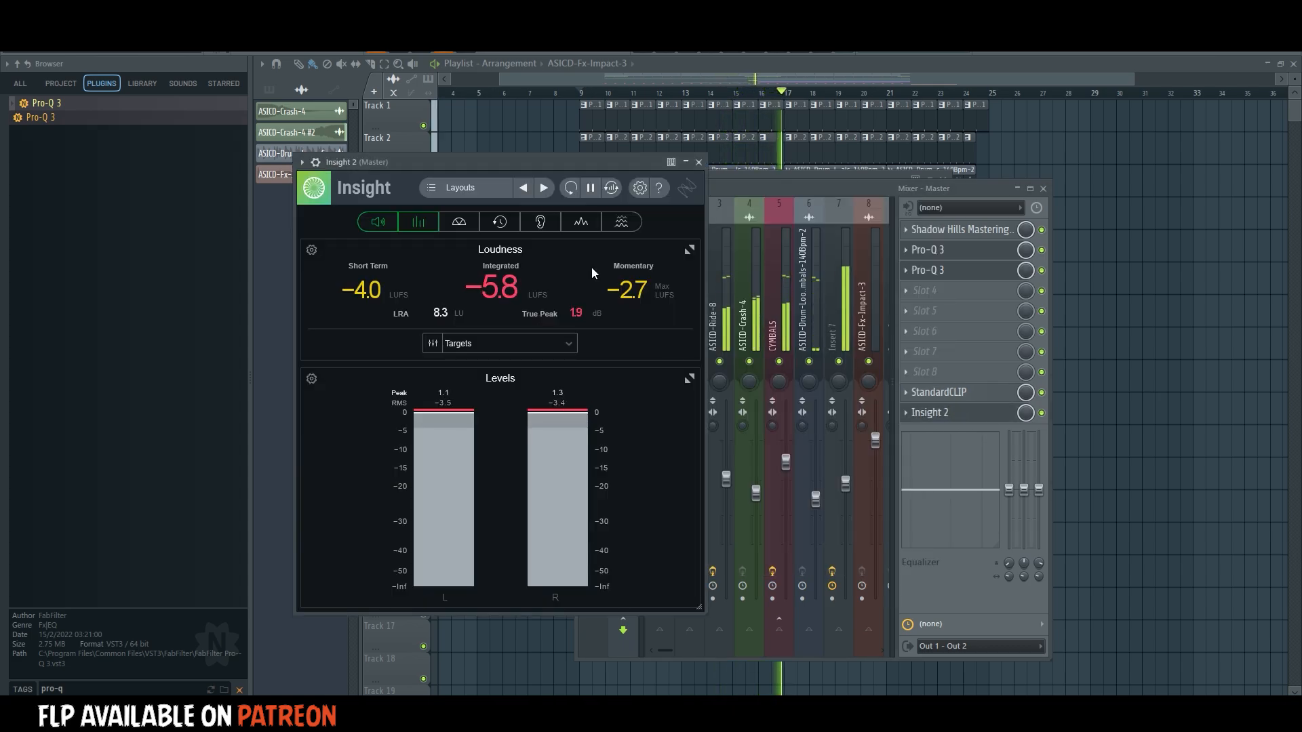
View Insight 2's Spectrum panel on its own, restore the Levels and Loudness panels beside it, and close the open windows.
left_click(580, 222)
left_click(435, 217)
left_click(378, 217)
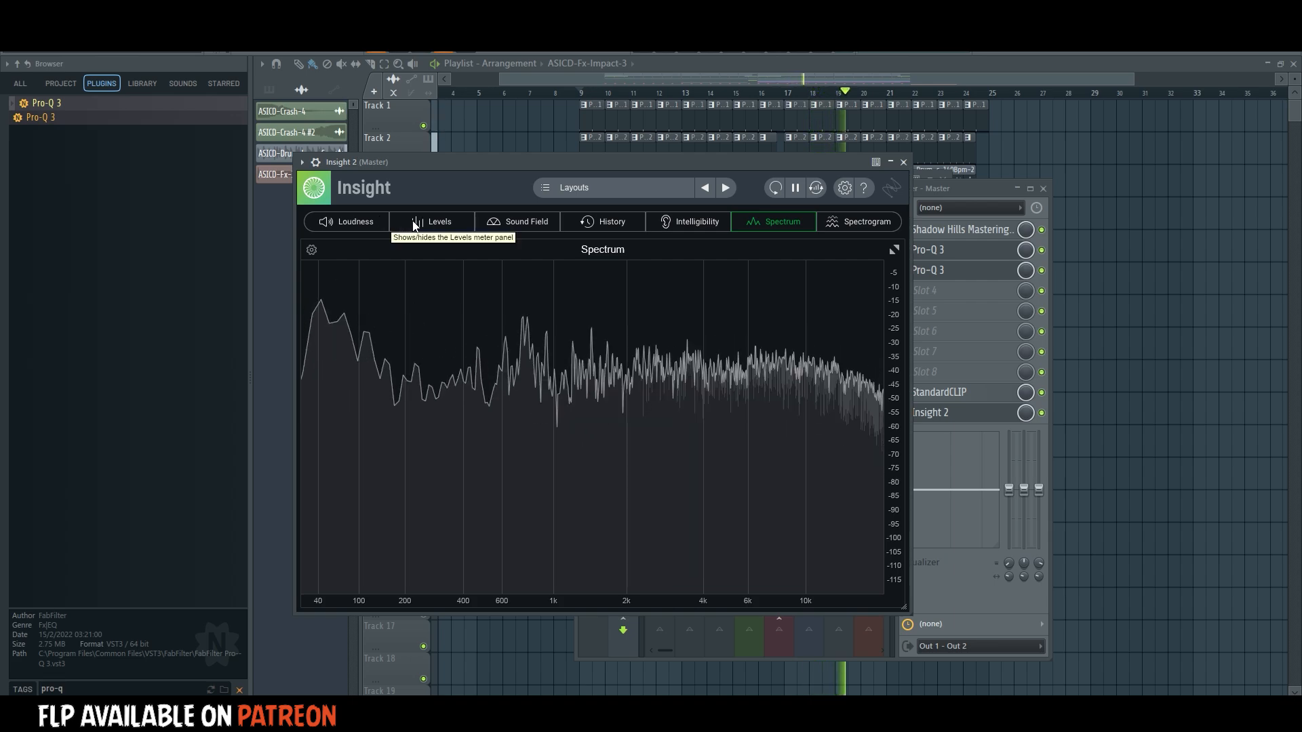
left_click(415, 222)
left_click(374, 217)
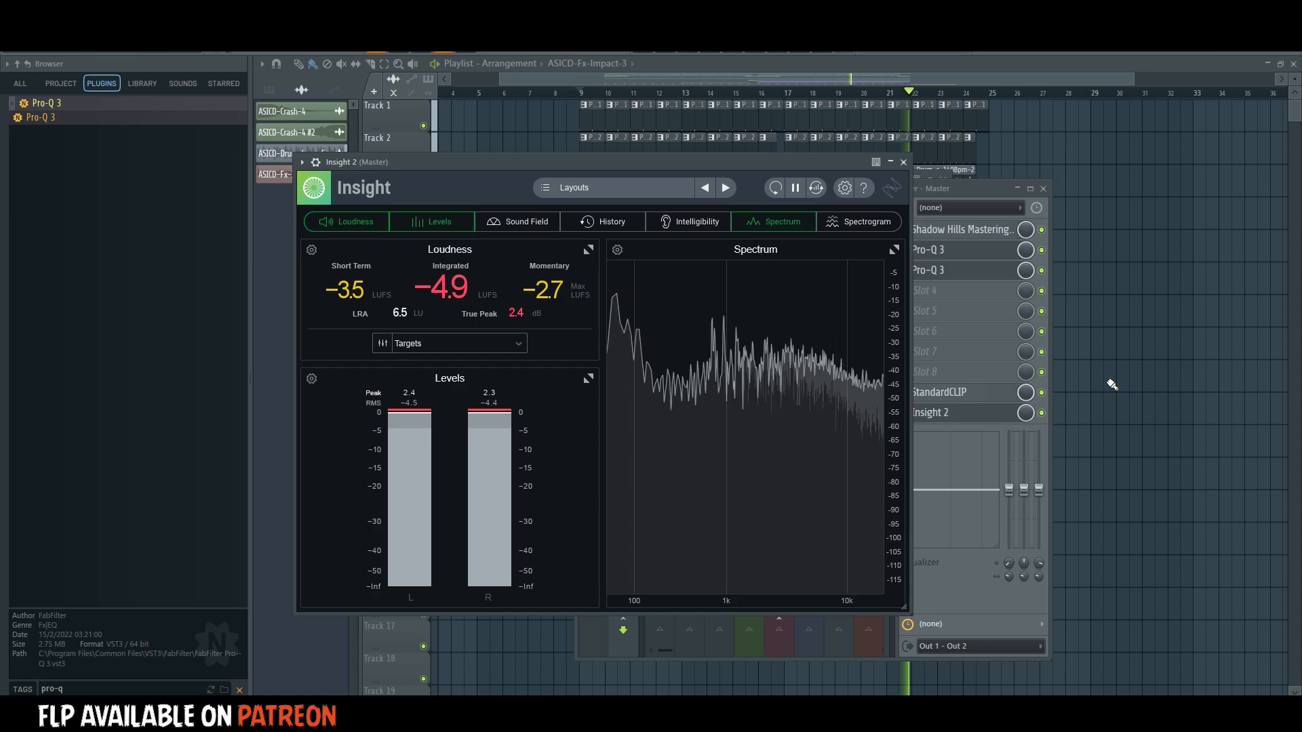
key("F12")
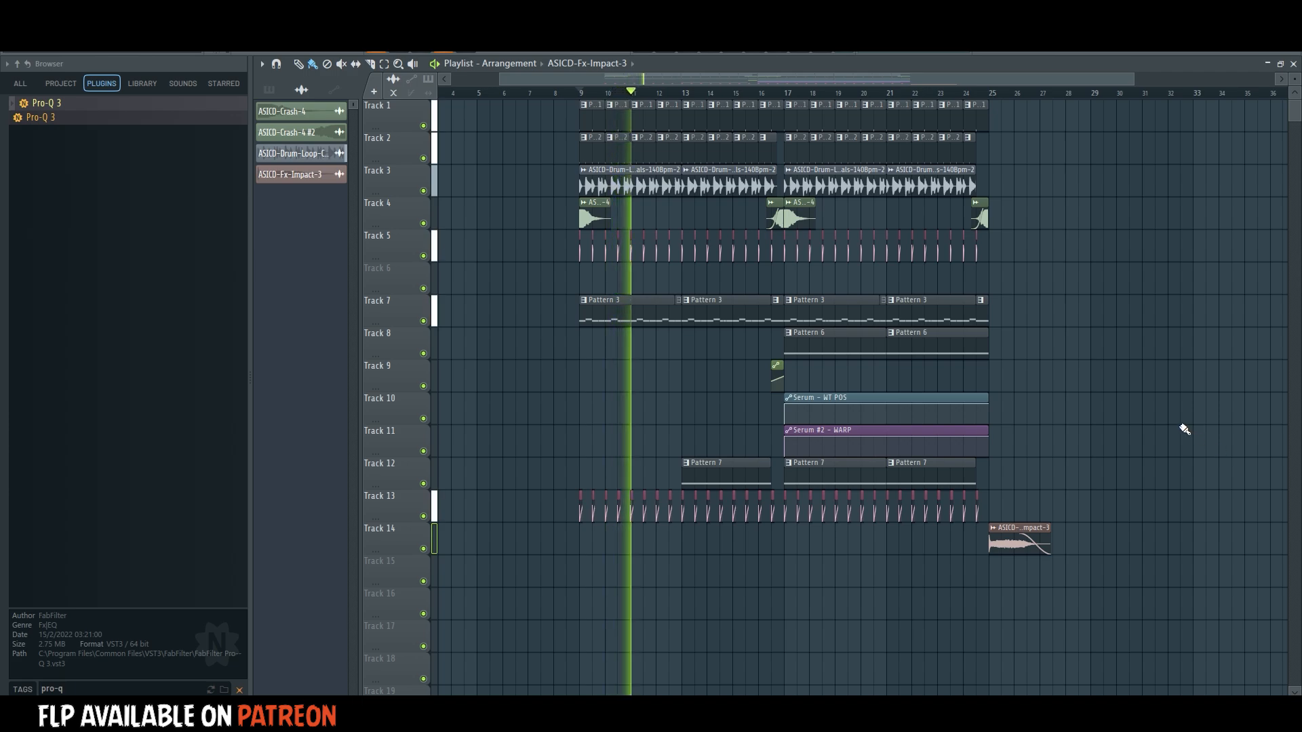
Reopen Insight 2 from the Master and check the Sound Field panel before reducing the display to Spectrum only.
key("F9")
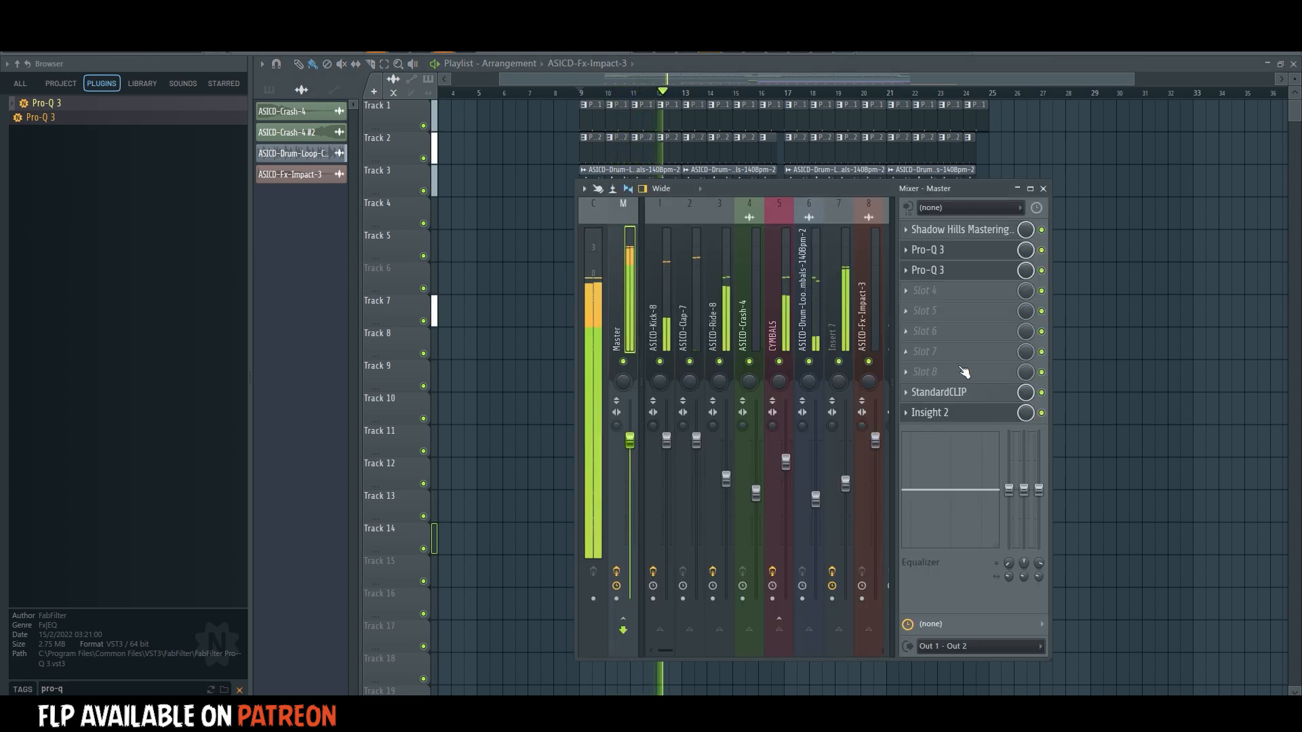
left_click(967, 416)
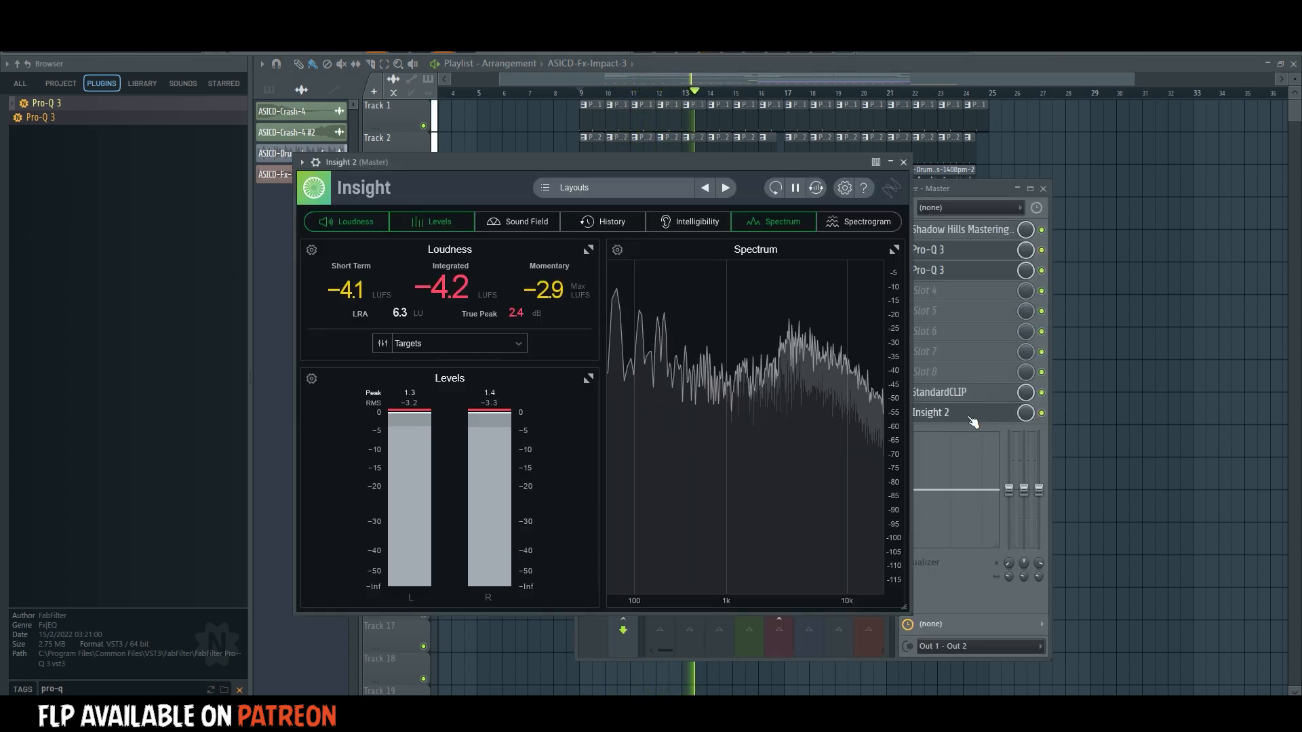
left_click(532, 222)
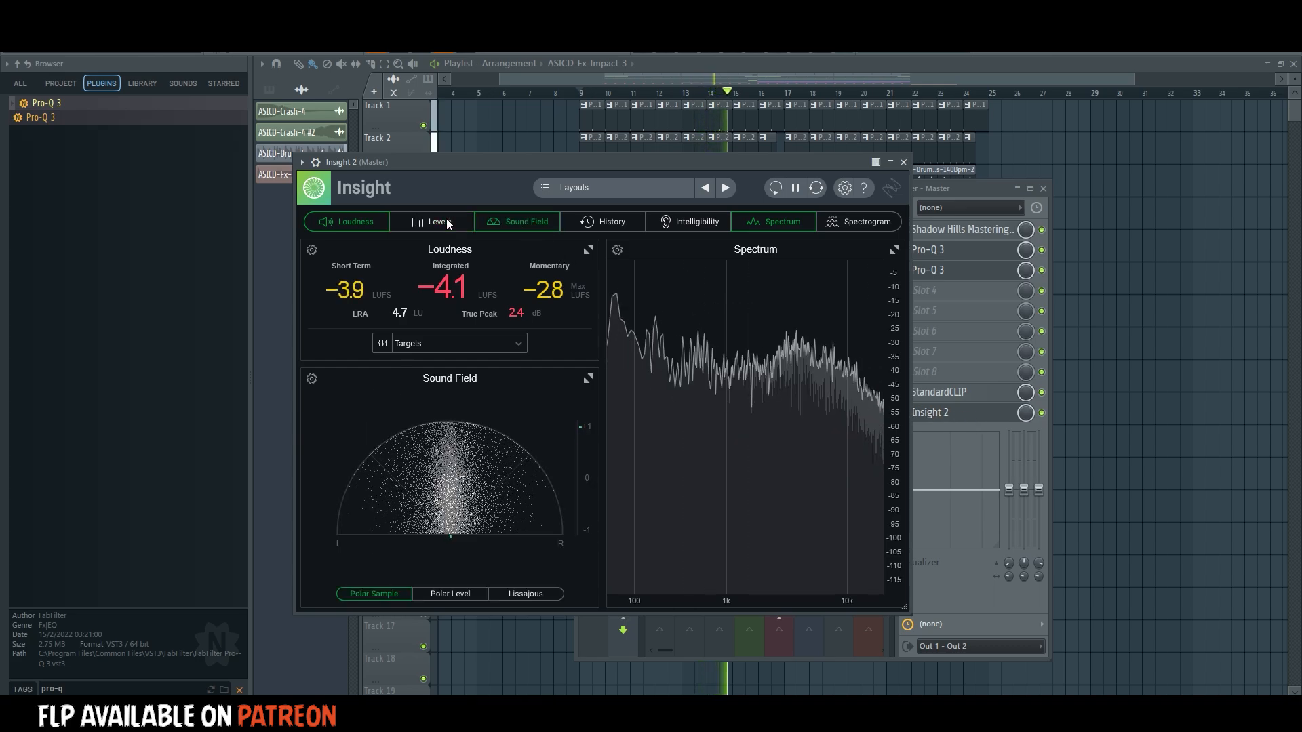
left_click(381, 223)
left_click(484, 221)
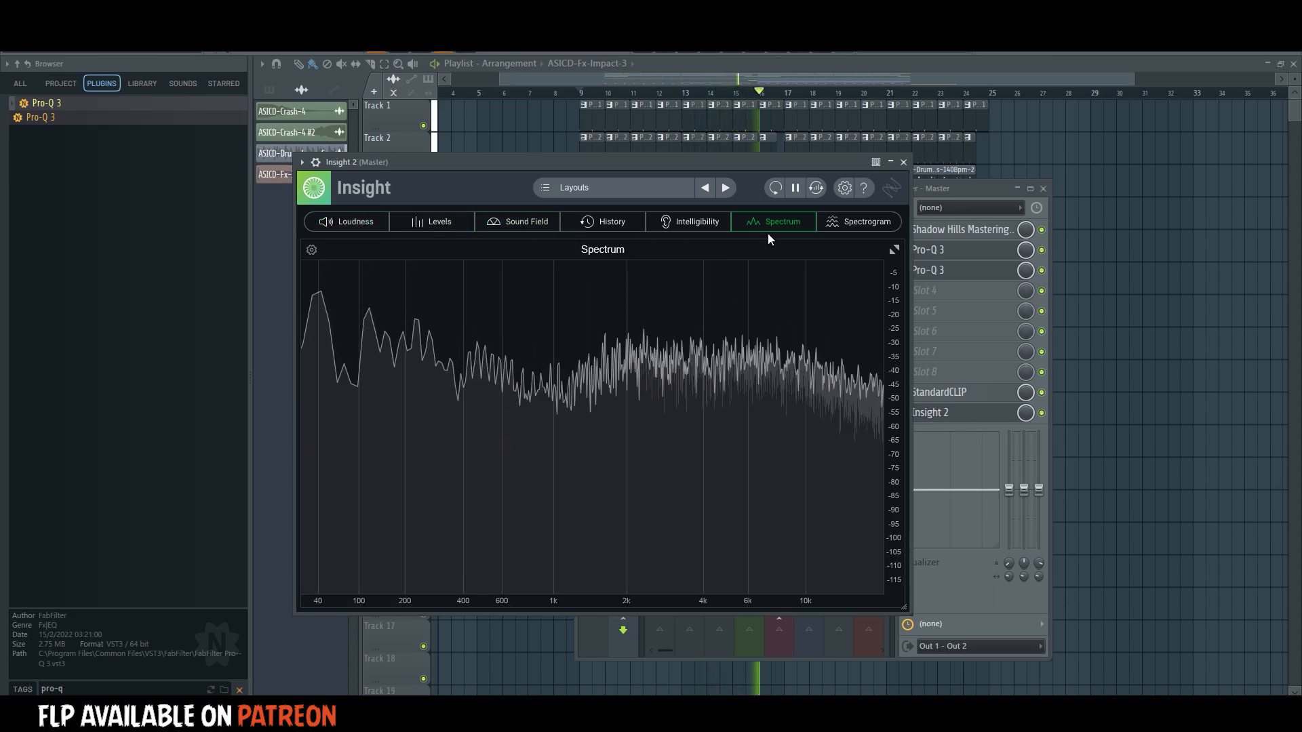
Replace Insight 2's Spectrum panel with the Spectrogram and set its viewing angle to Side Low.
left_click(832, 223)
left_click(771, 224)
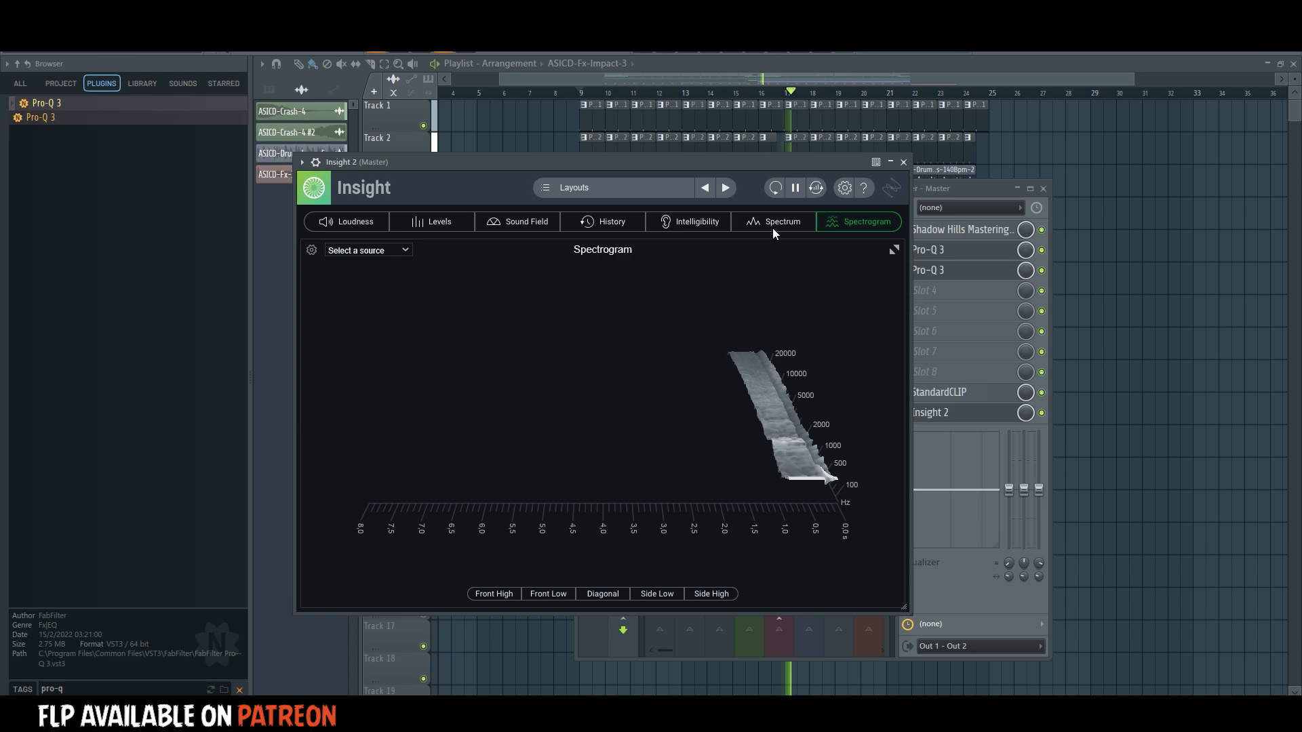
left_click(668, 596)
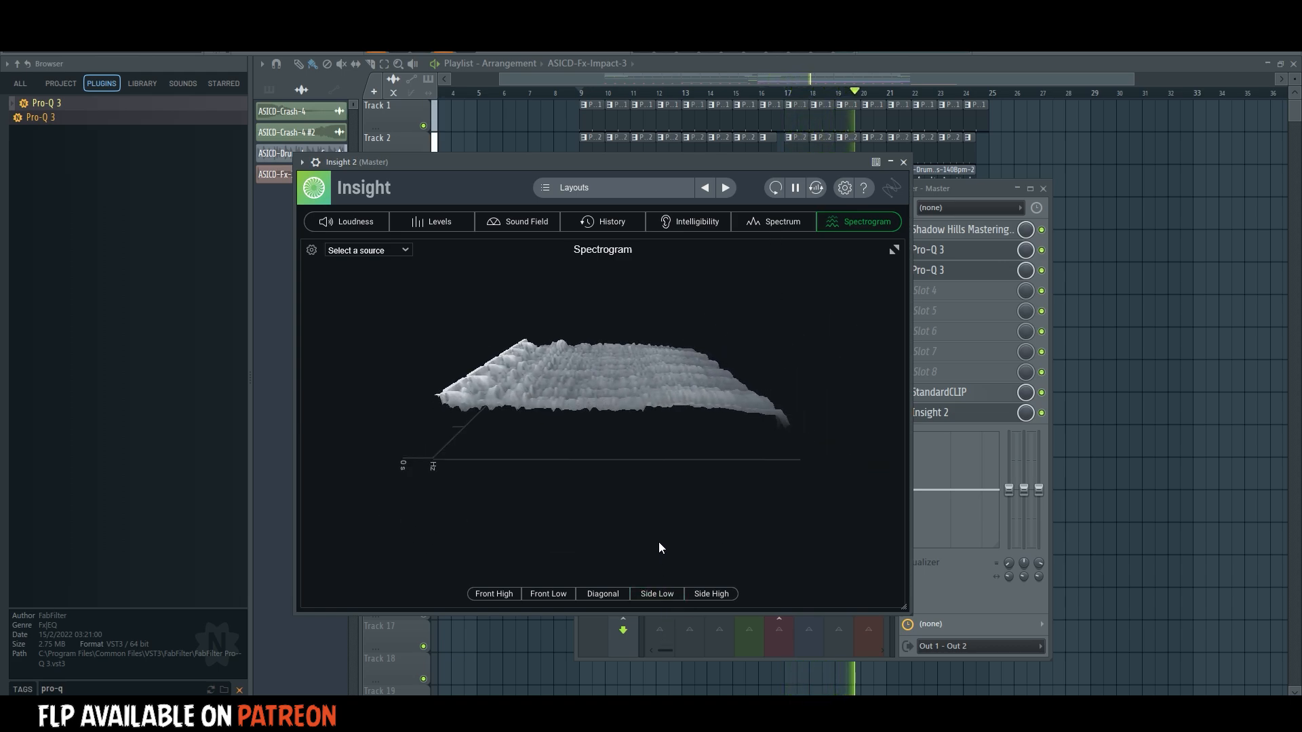
Replace the Spectrogram with the Loudness panel alone to check the master's loudness, and return to the full playlist.
left_click(349, 222)
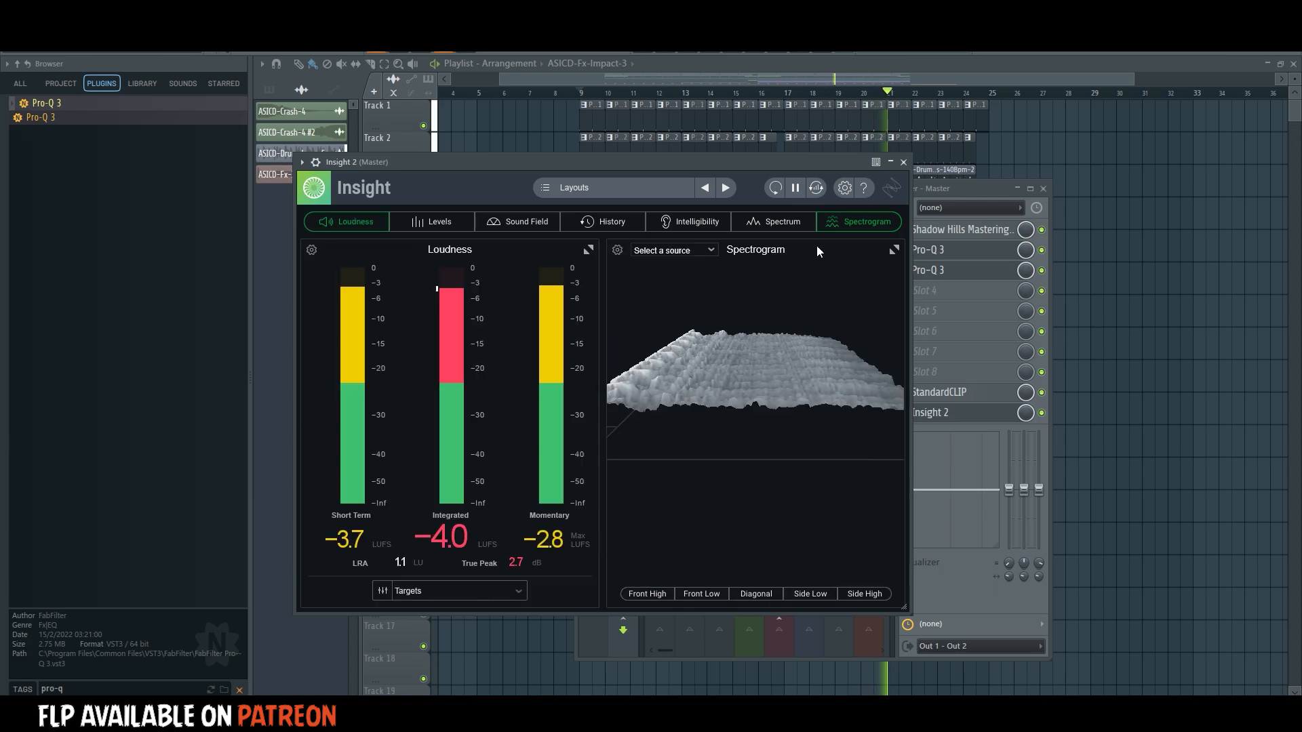
left_click(857, 229)
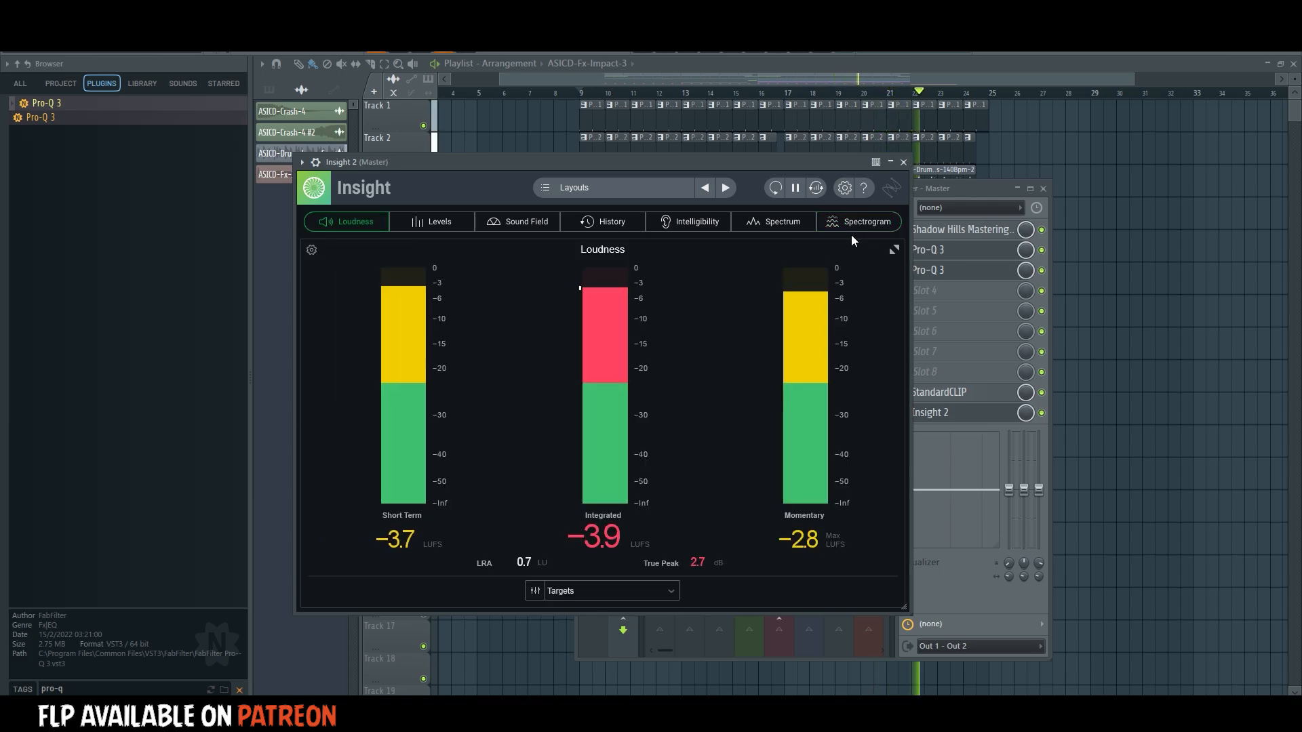
right_click(1171, 384)
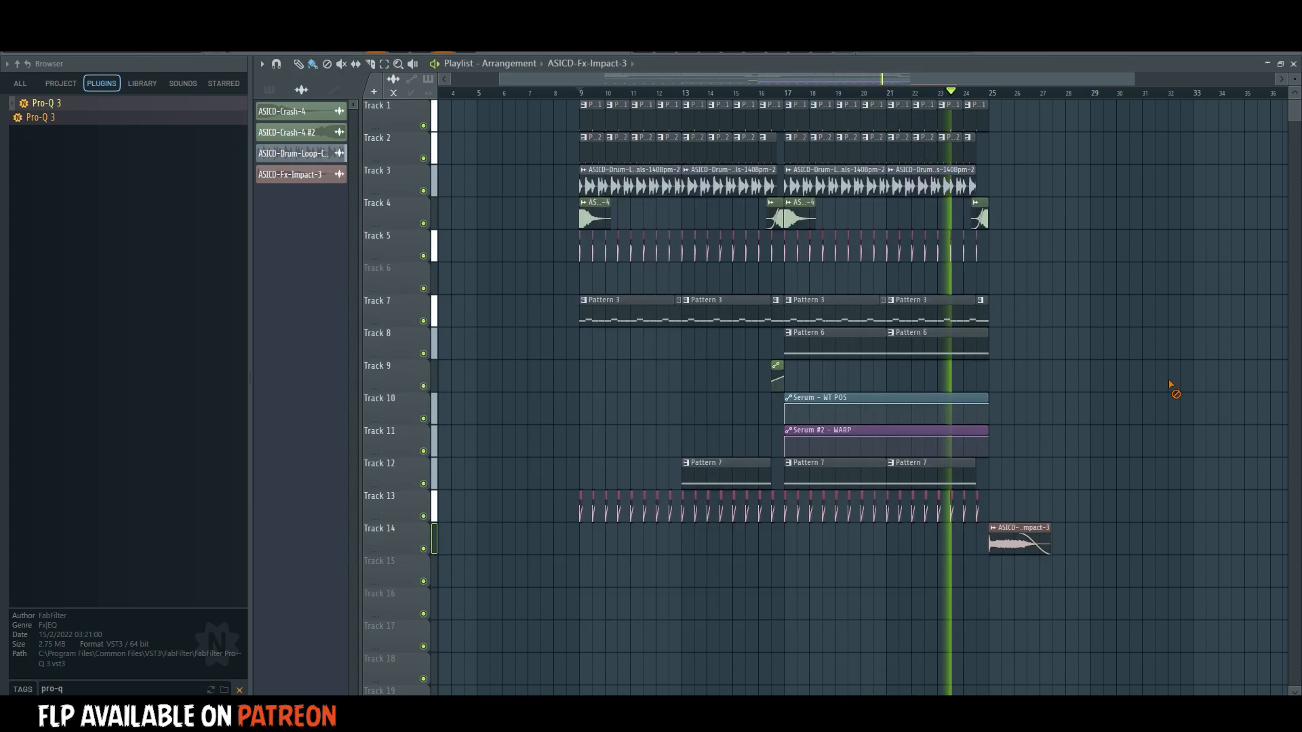